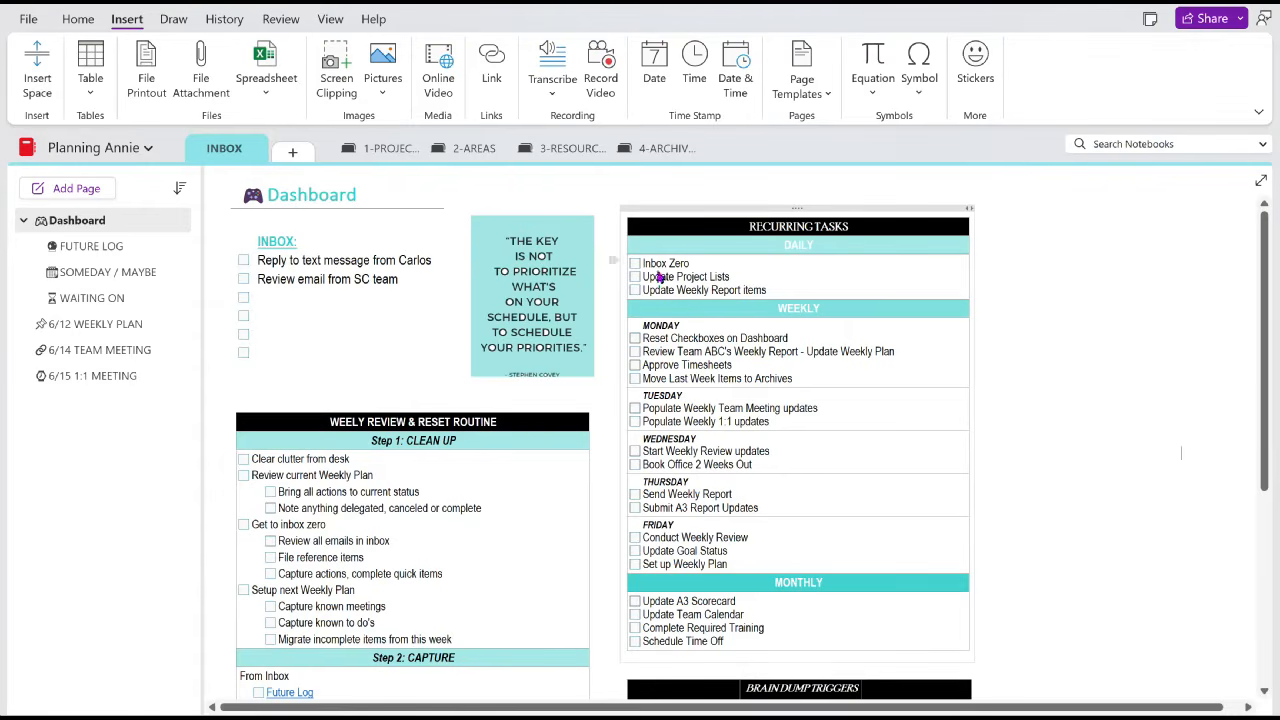
Step: Create a new notebook called Work Notebook 2 in the personal OneDrive
left_click(137, 150)
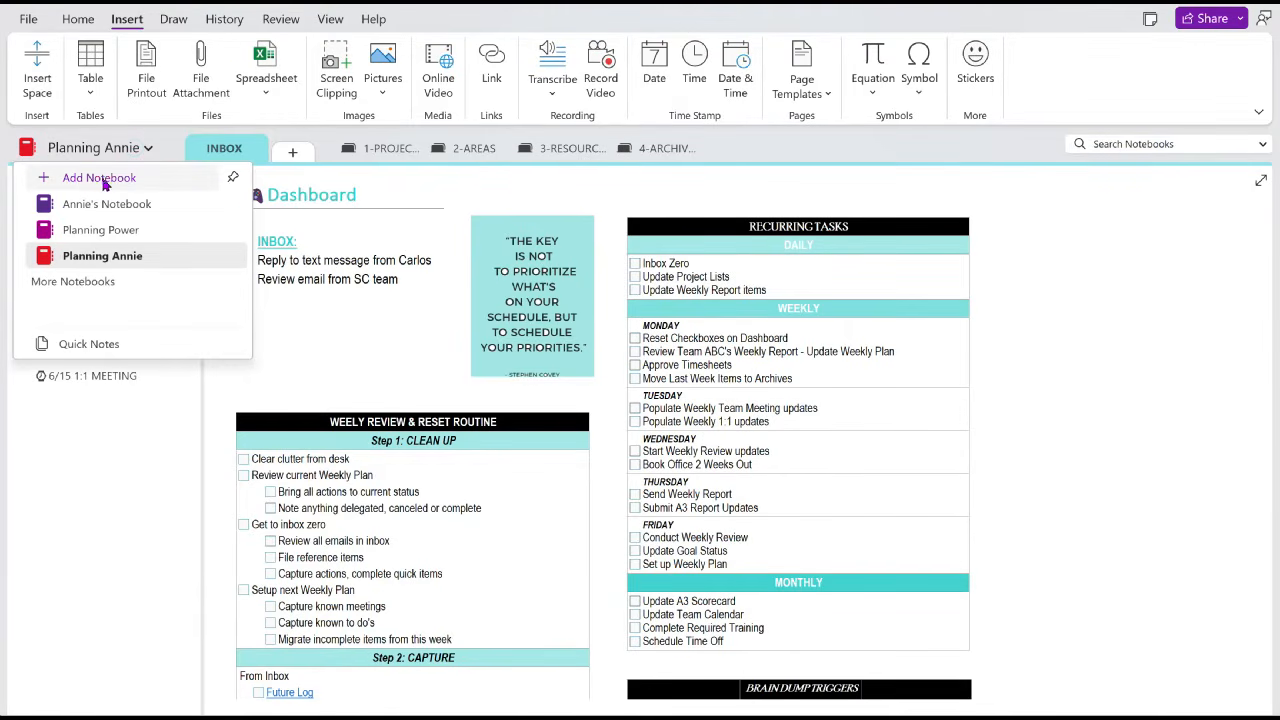
left_click(92, 180)
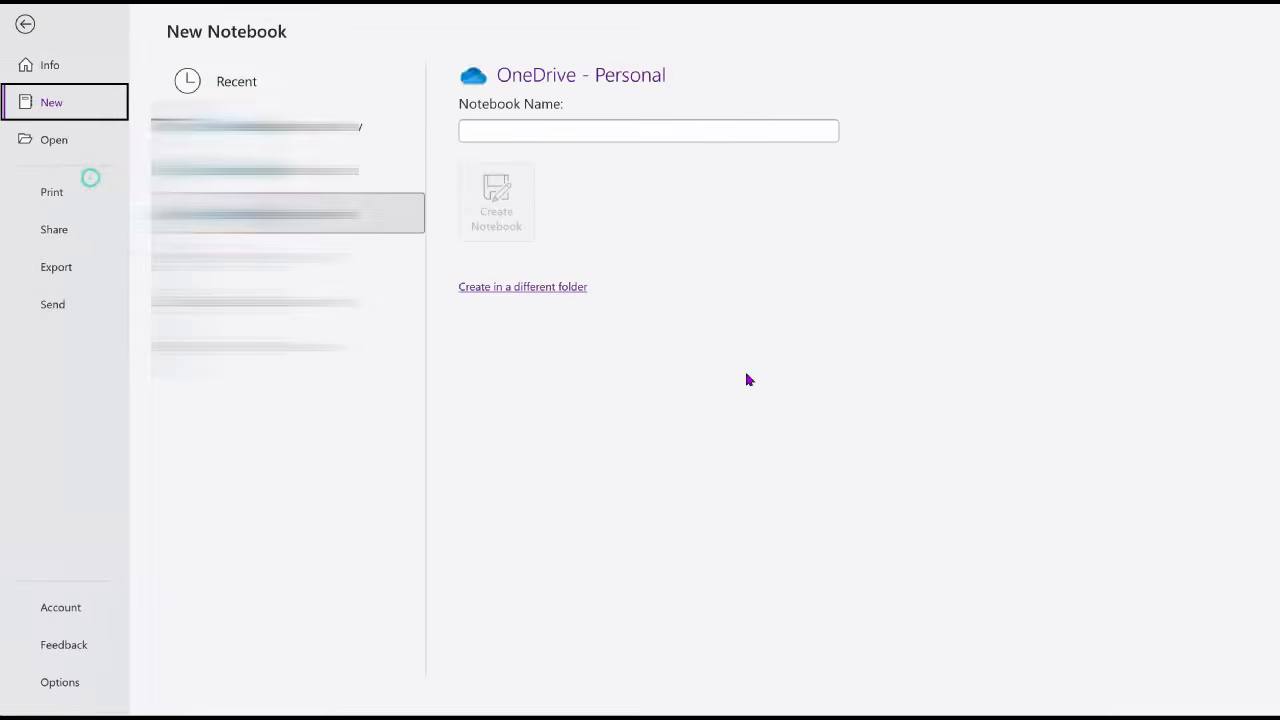
left_click(511, 127)
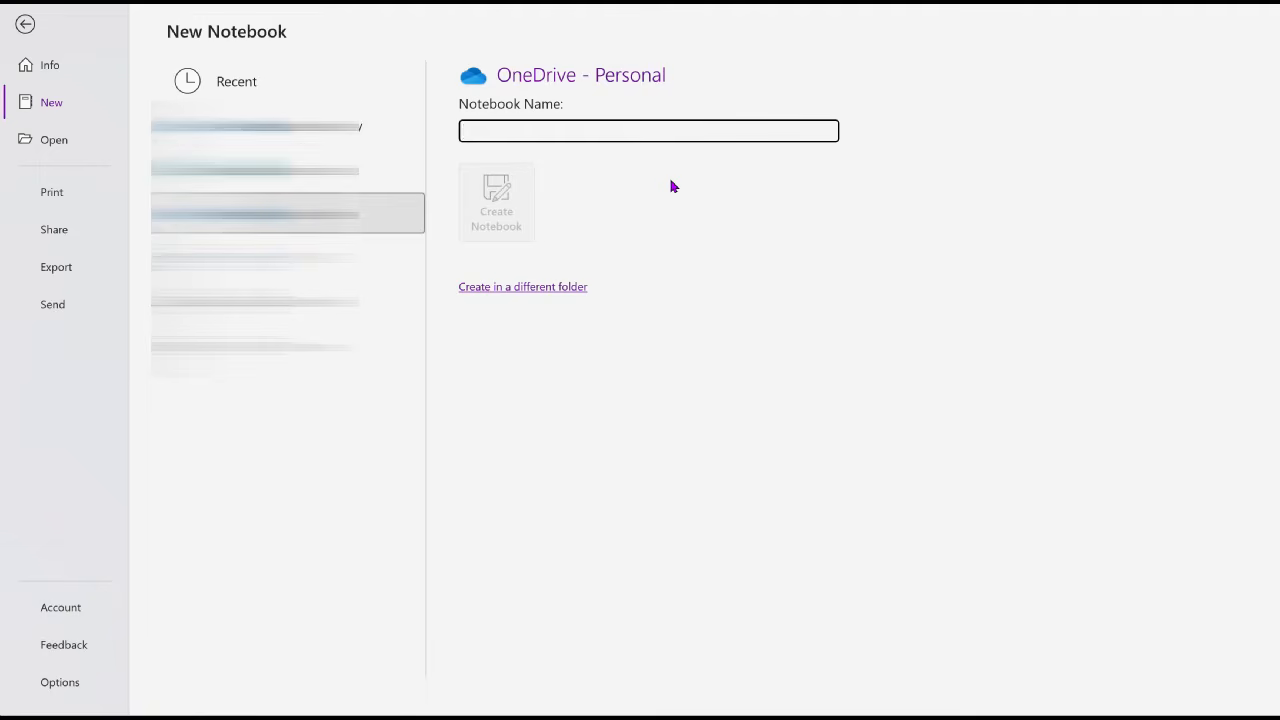
type("Work ")
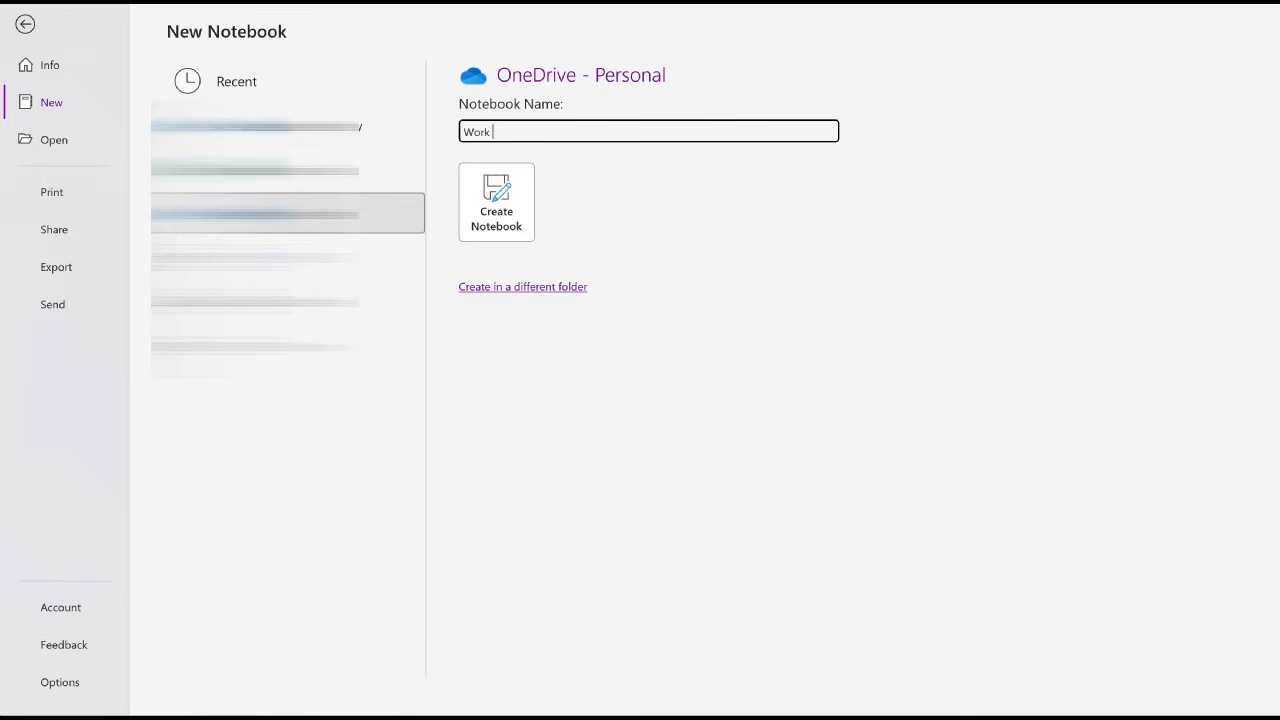
type("Notebook 2")
left_click(497, 195)
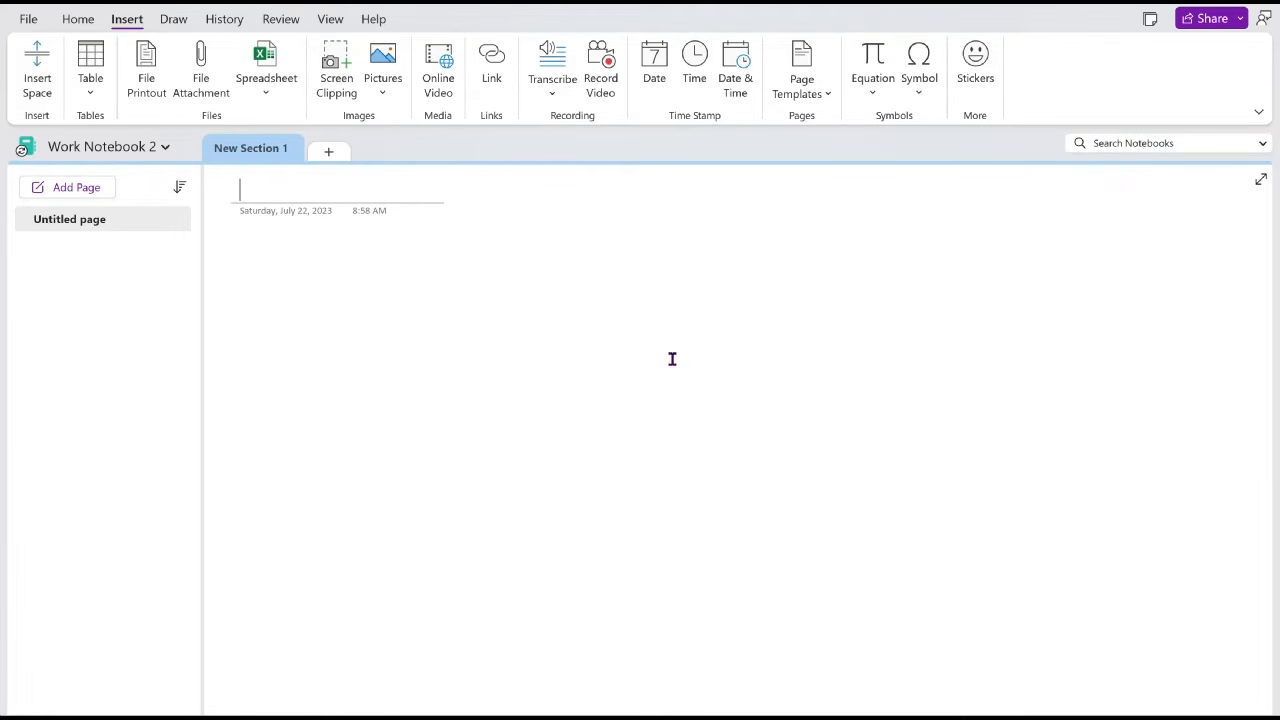
Step: Rename the new notebook's first section to INBOX
right_click(268, 151)
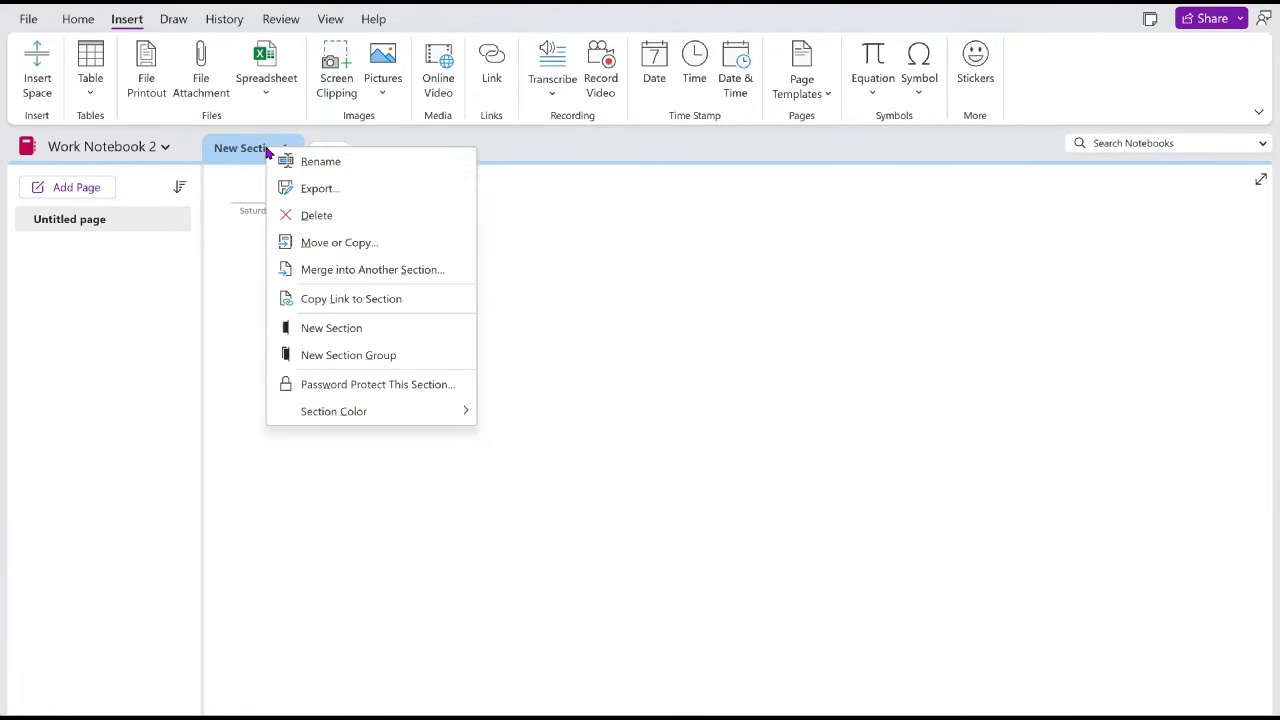
left_click(322, 163)
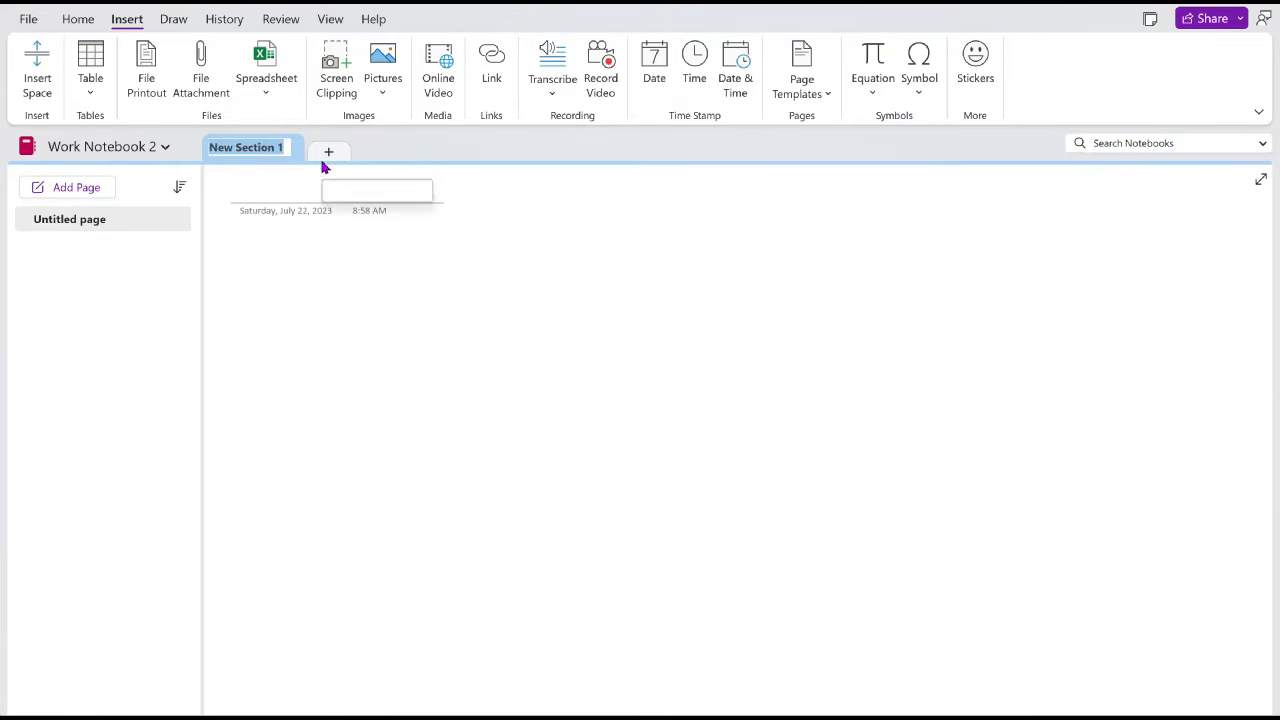
type("INBOX")
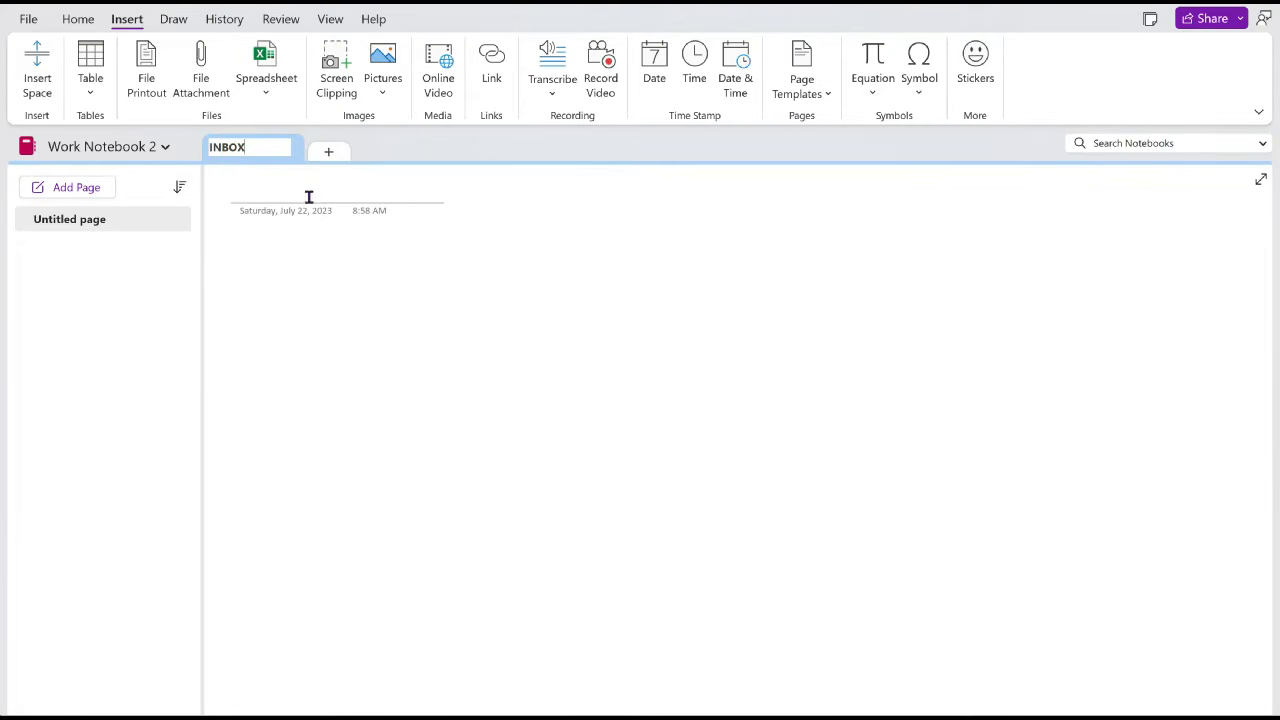
key("Return")
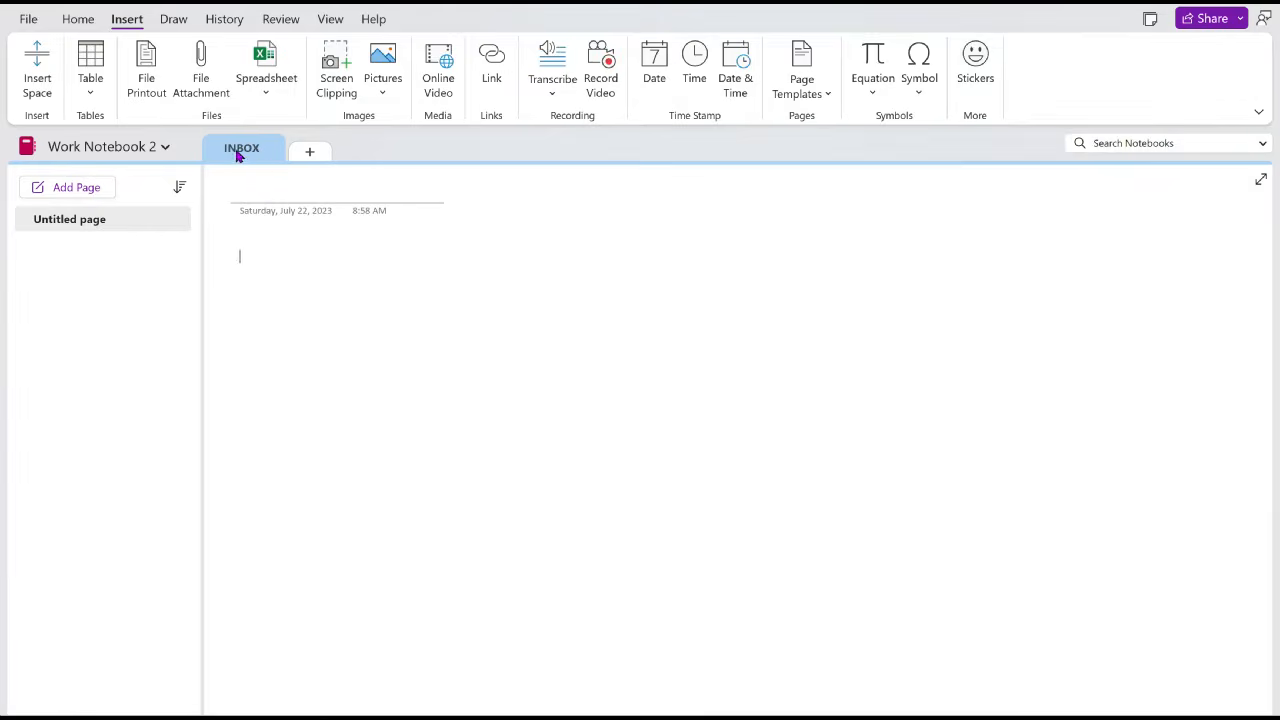
Step: Set the INBOX section color to Purple Mist
right_click(270, 153)
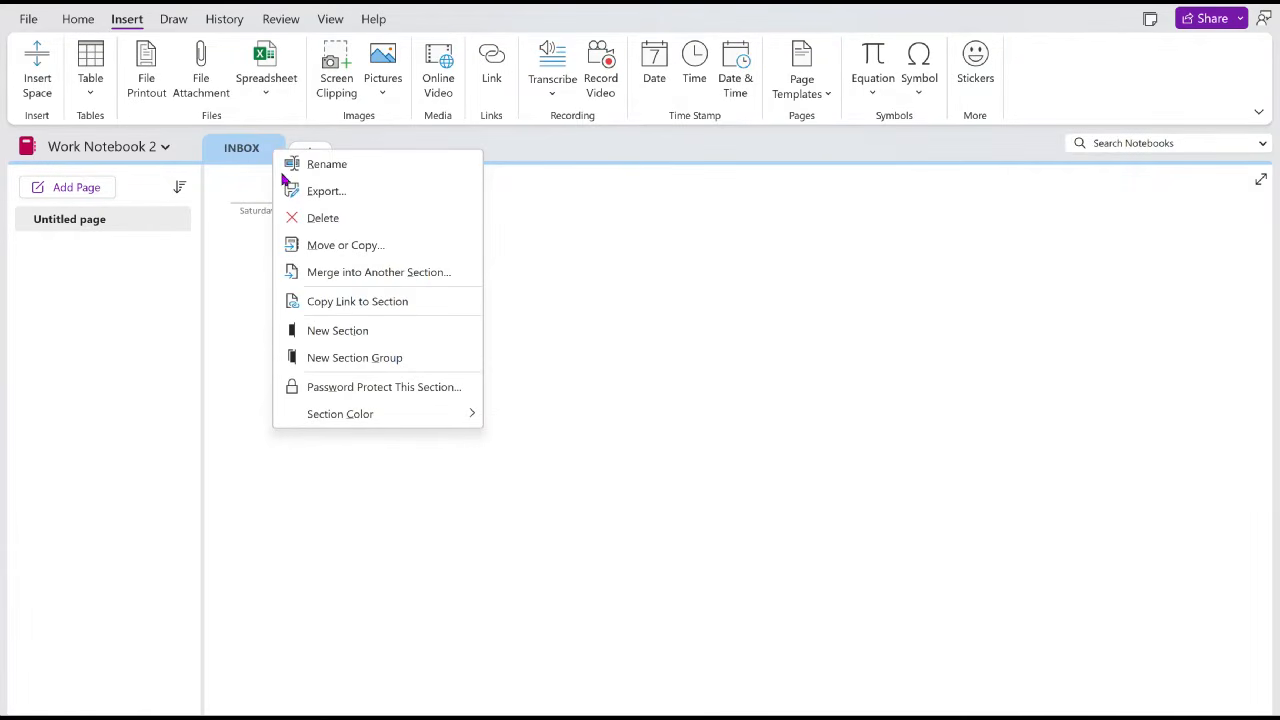
mouse_move(389, 420)
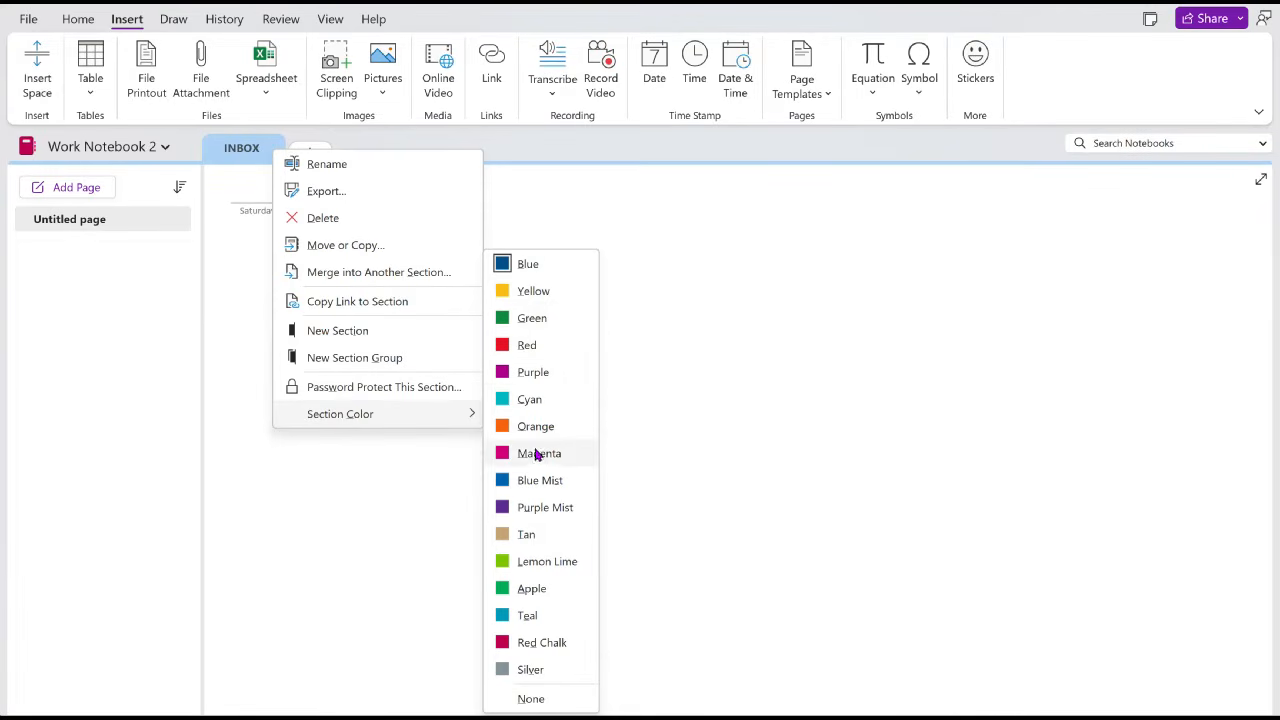
left_click(543, 508)
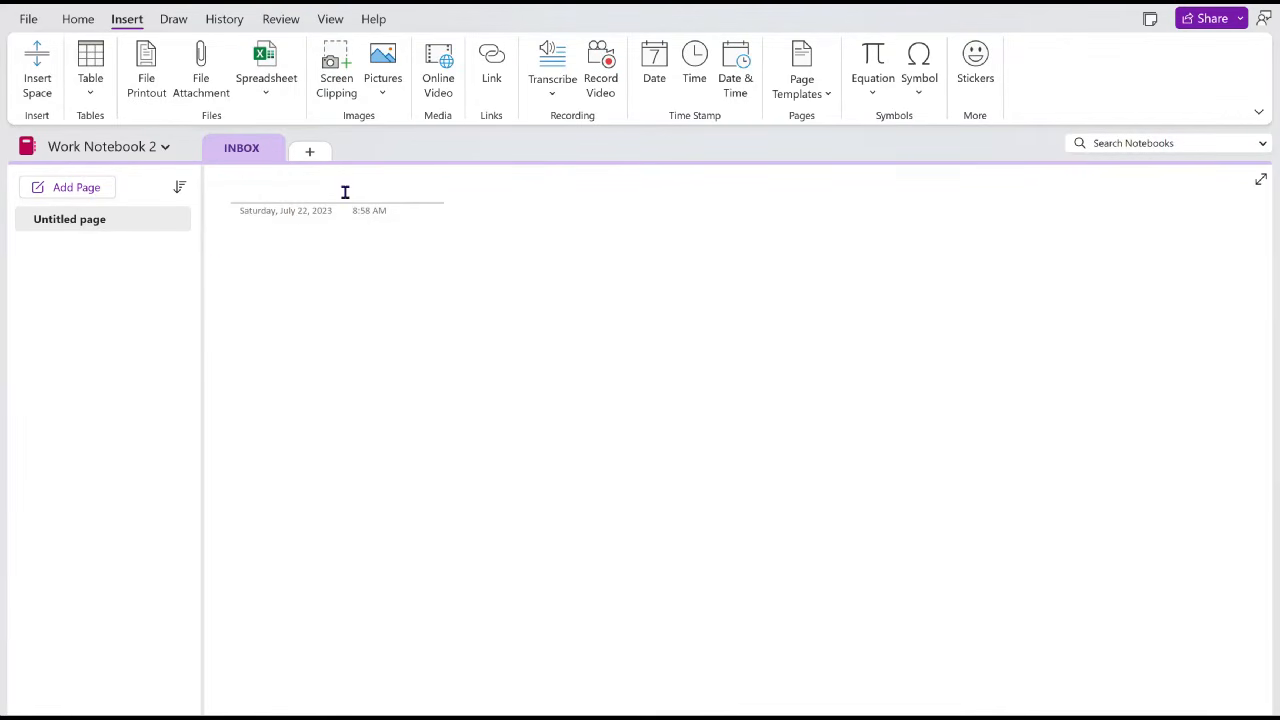
Step: Find the control knobs emoji by searching for "control" and insert it in the untitled page's title
left_click(290, 187)
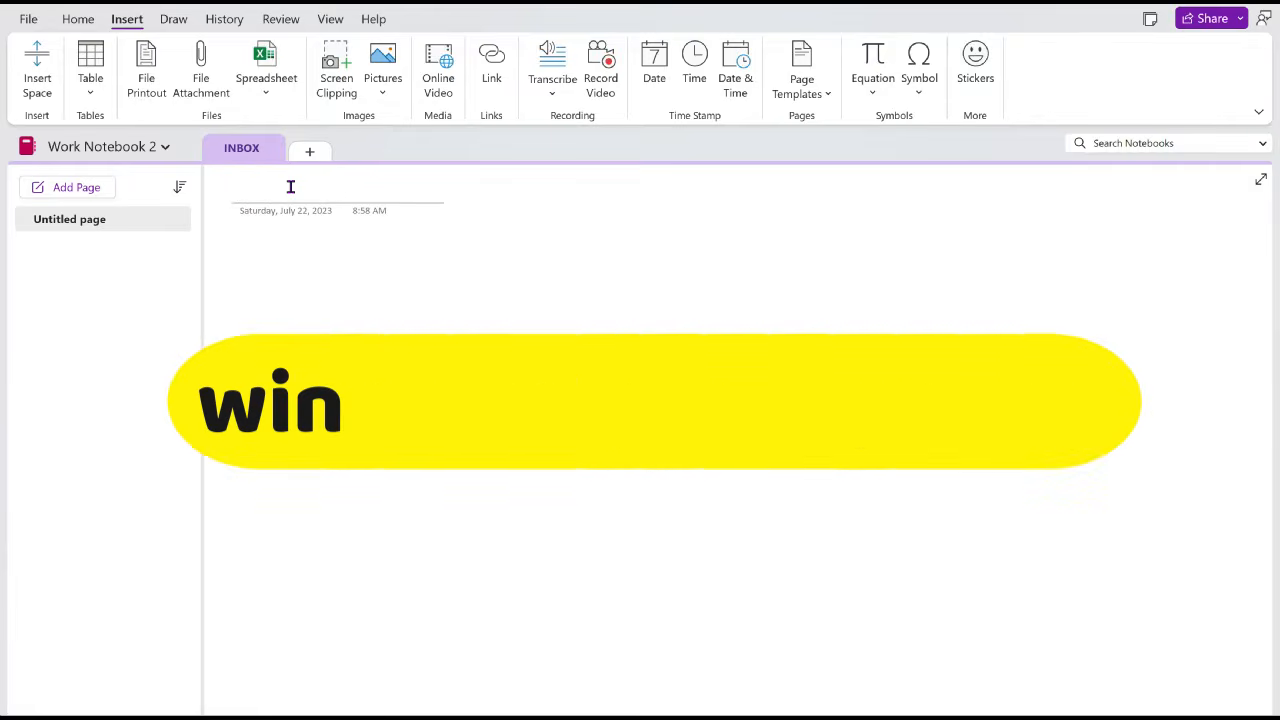
key("super+period")
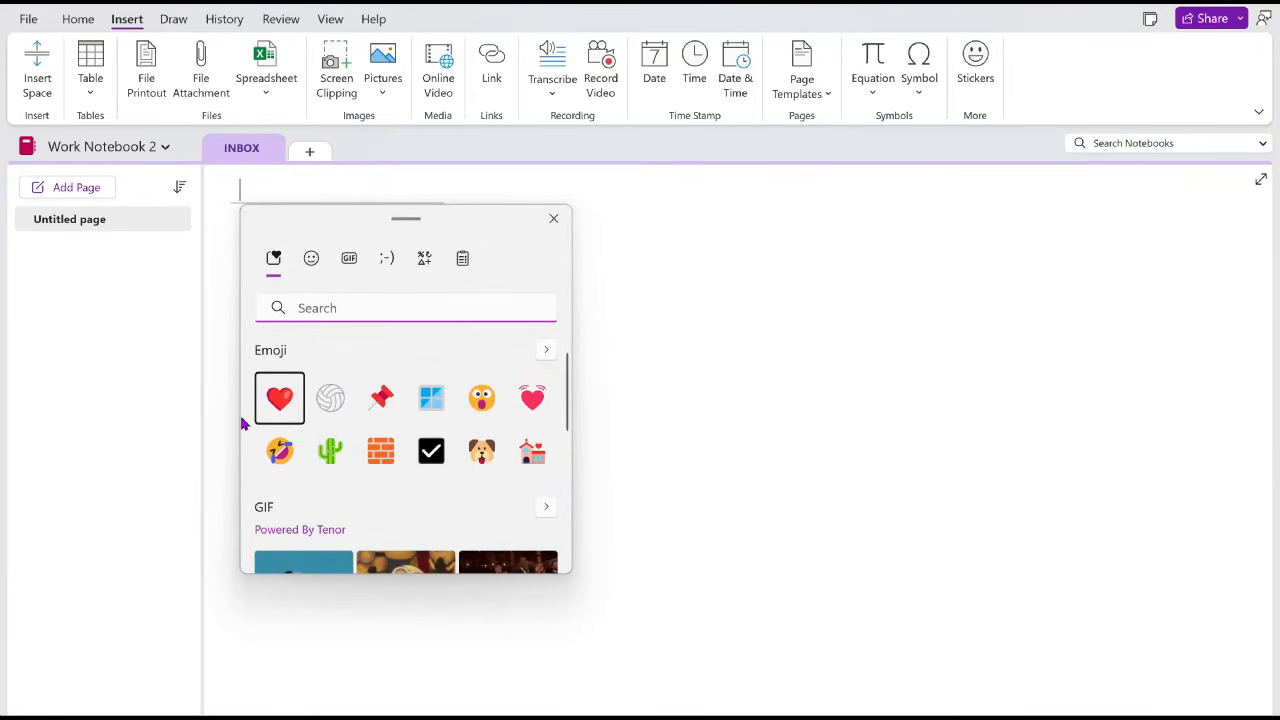
left_click(311, 260)
scroll(430, 418, "down", 4)
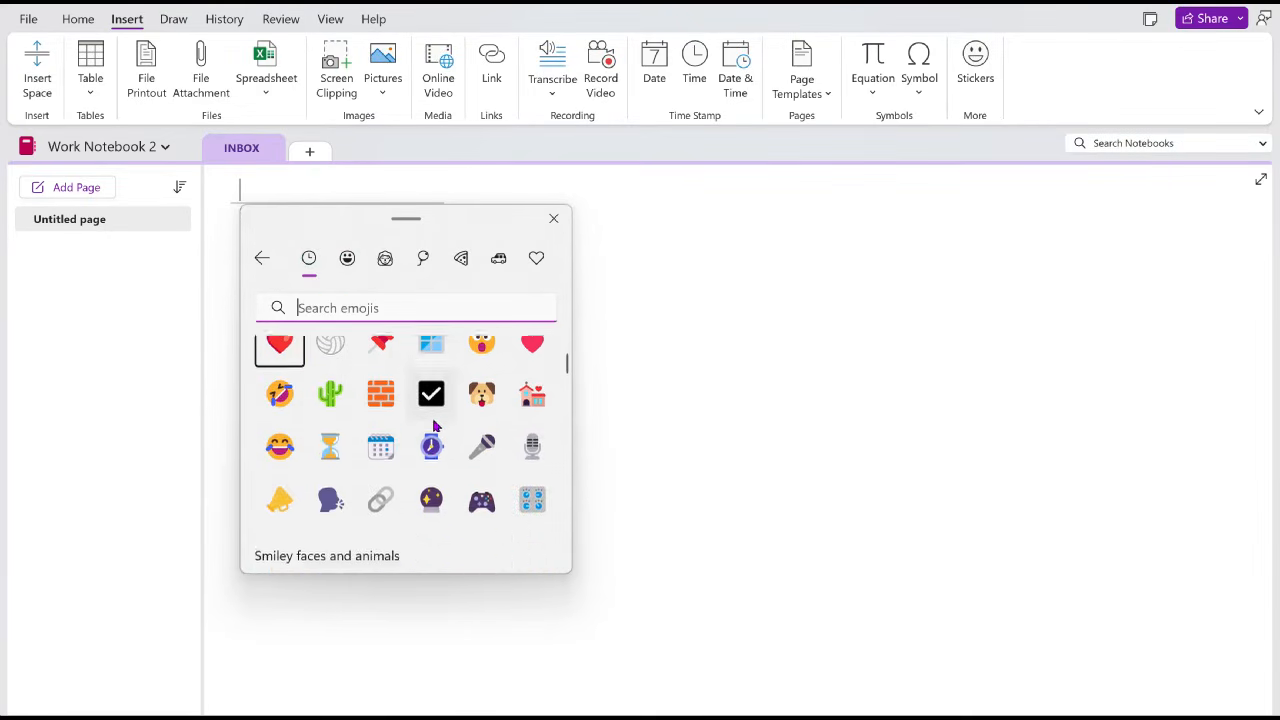
scroll(439, 425, "down", 2)
left_click(309, 258)
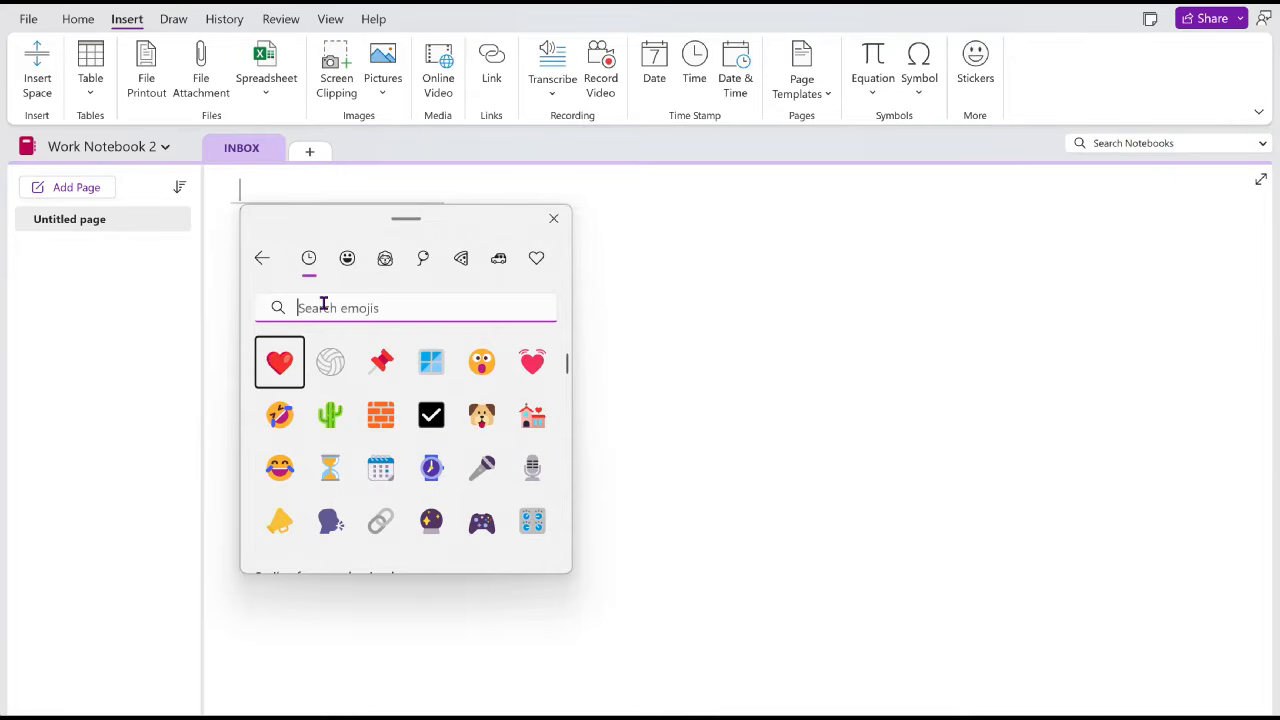
type("contro")
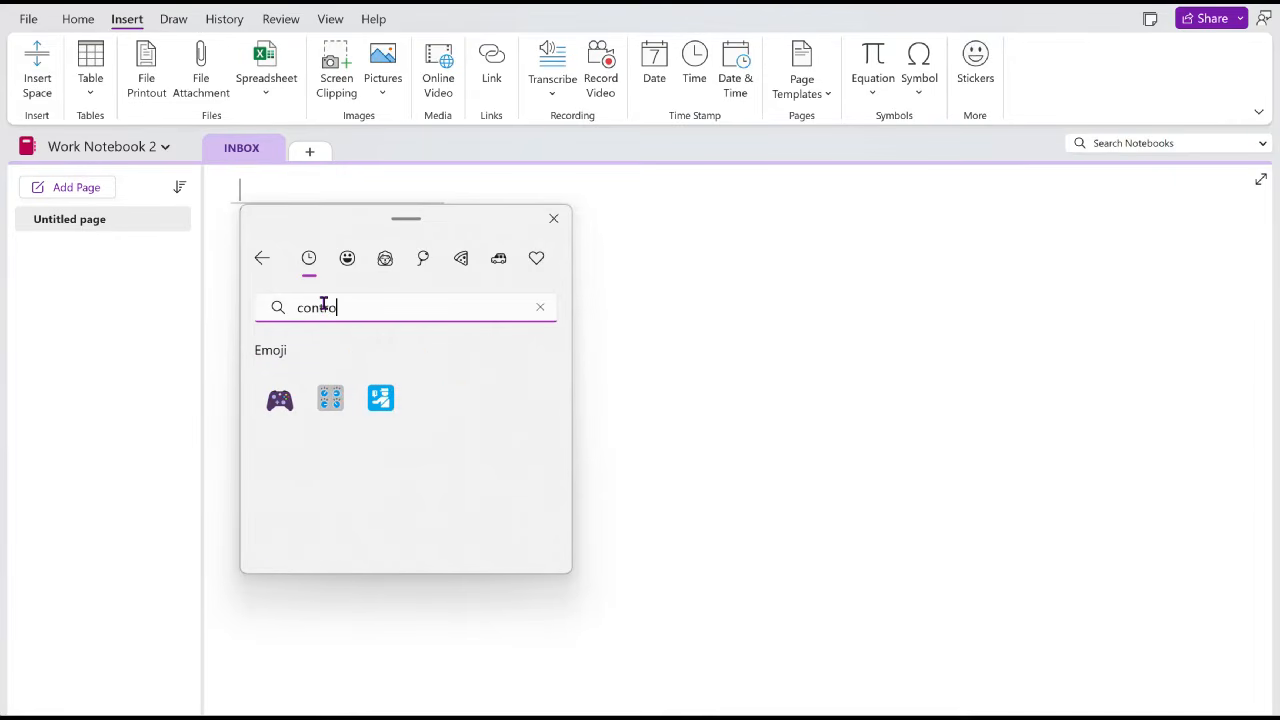
type("l")
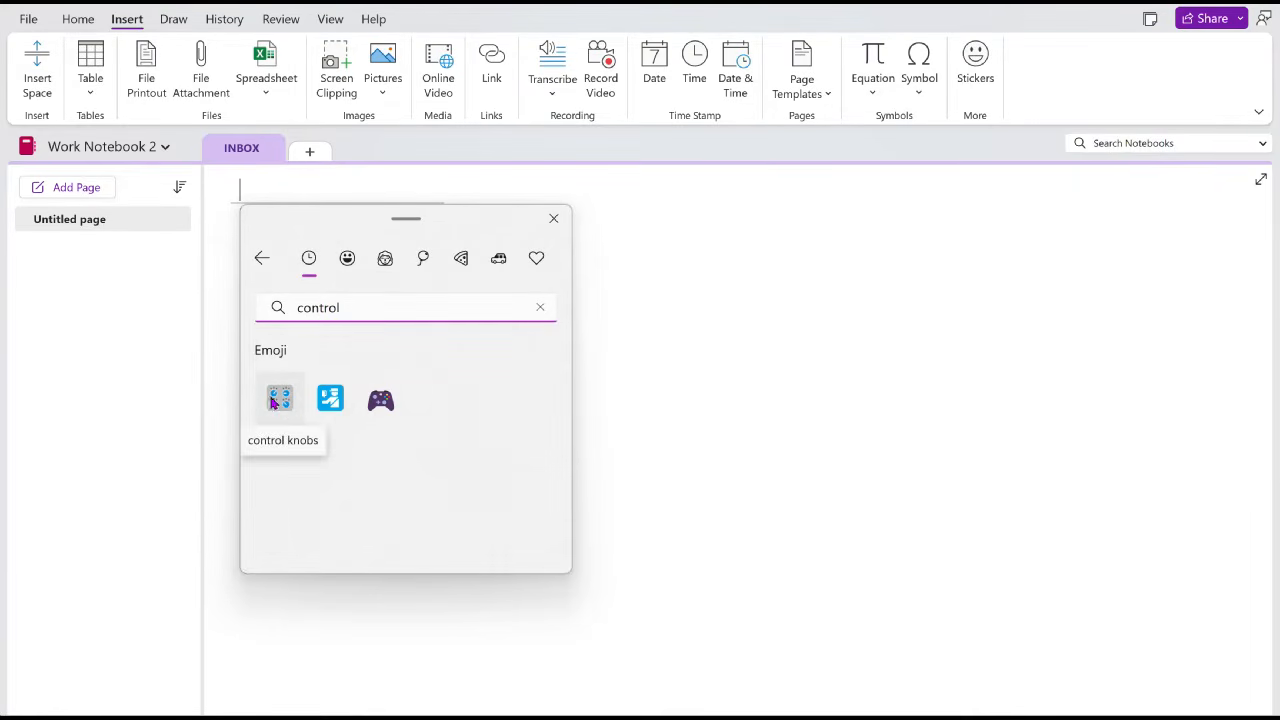
left_click(281, 404)
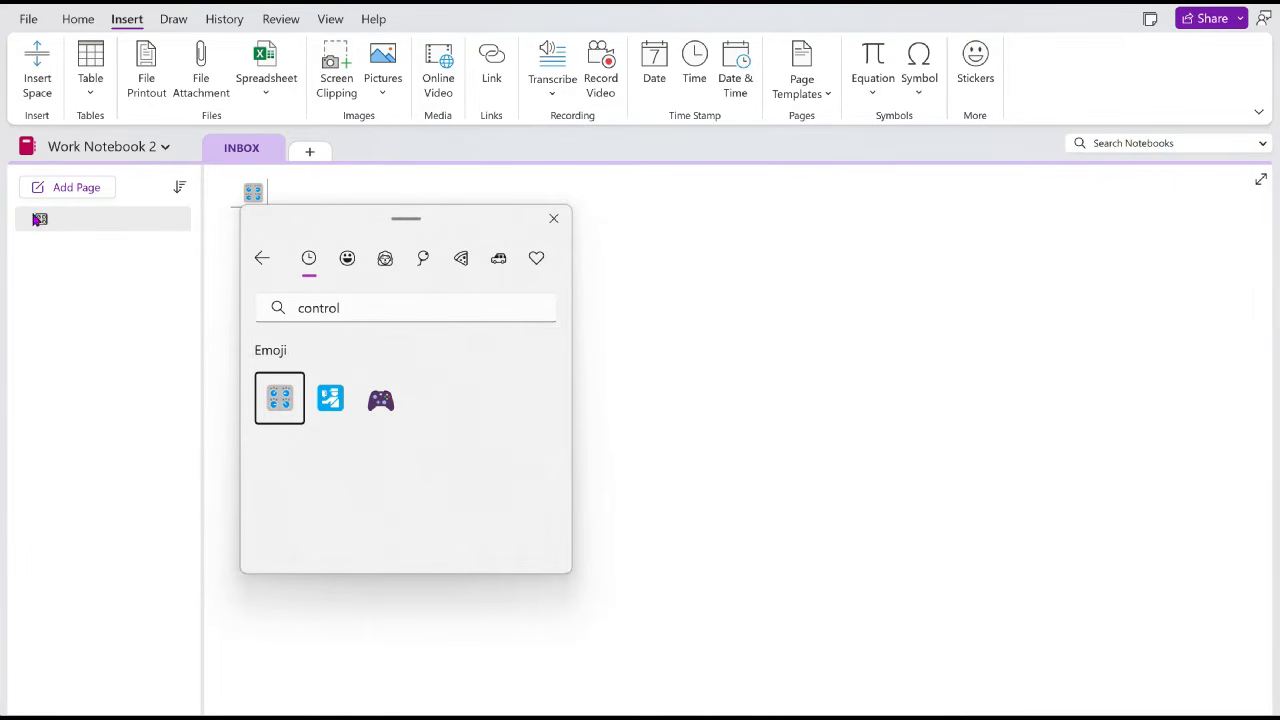
Step: Try the game controller emoji in the page title and browse the vehicle and travel emojis for alternatives
left_click(377, 405)
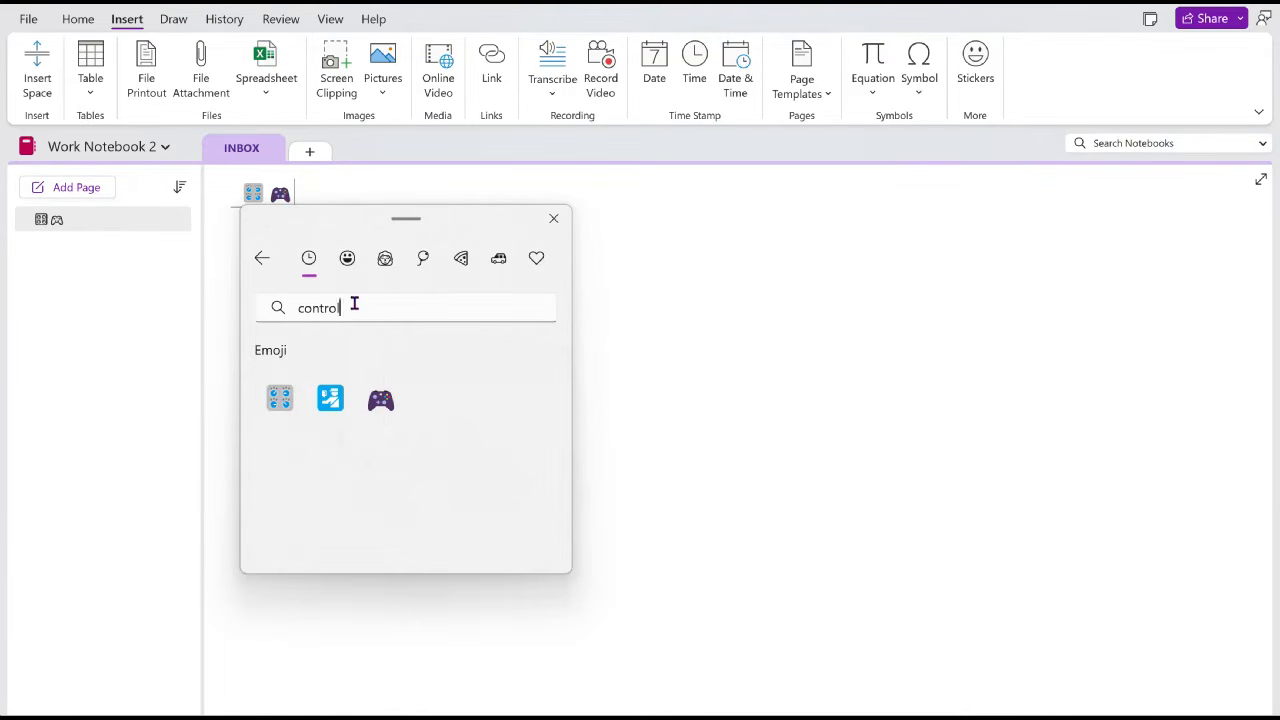
left_click(353, 305)
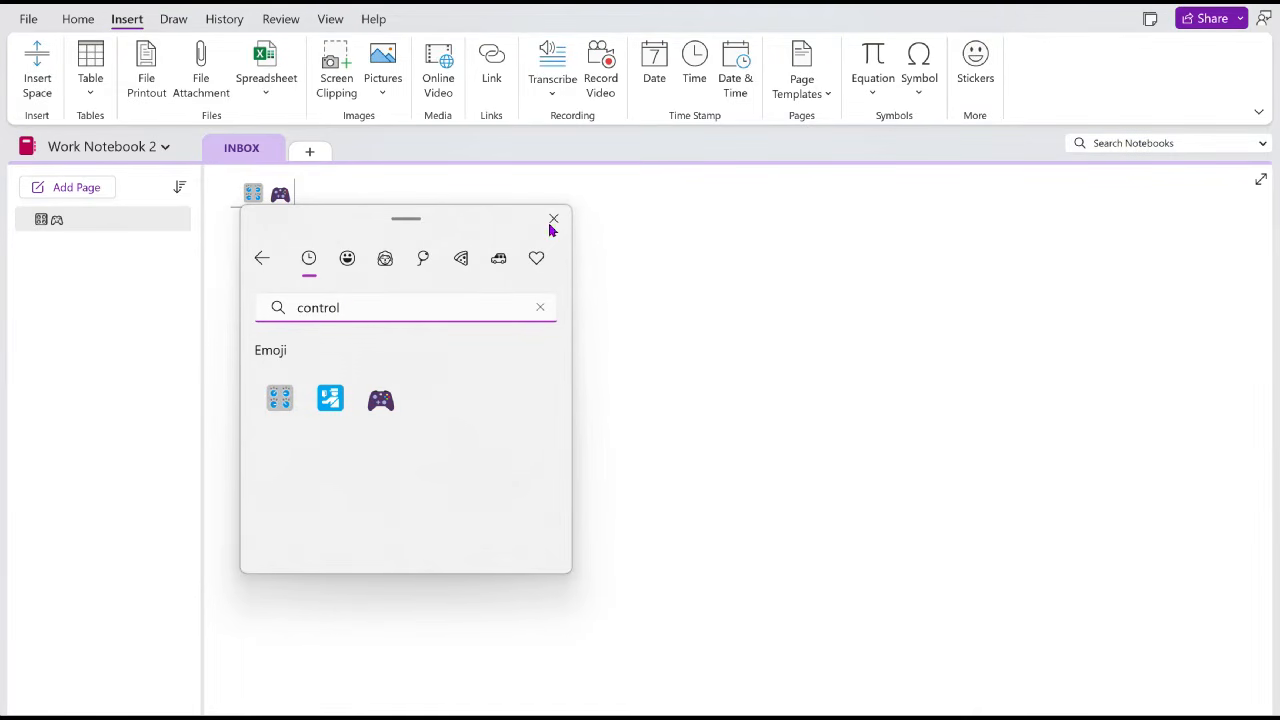
left_click(499, 259)
scroll(451, 420, "down", 3)
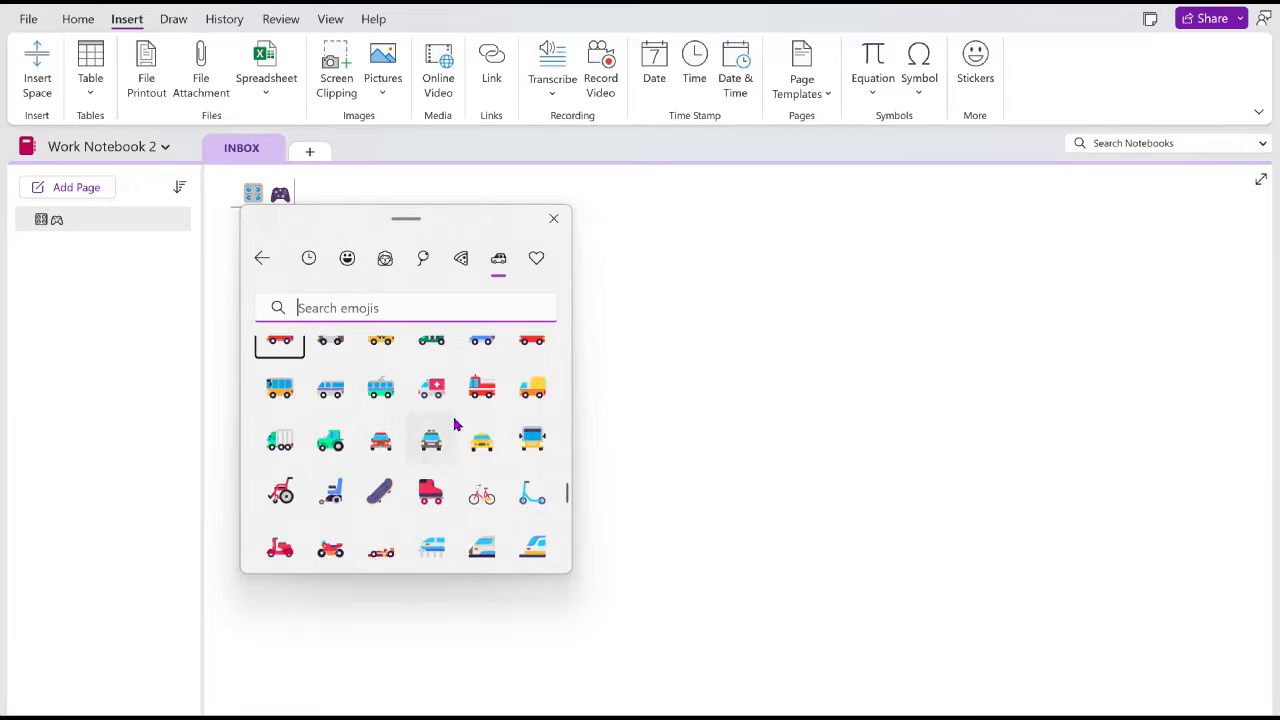
scroll(492, 472, "down", 5)
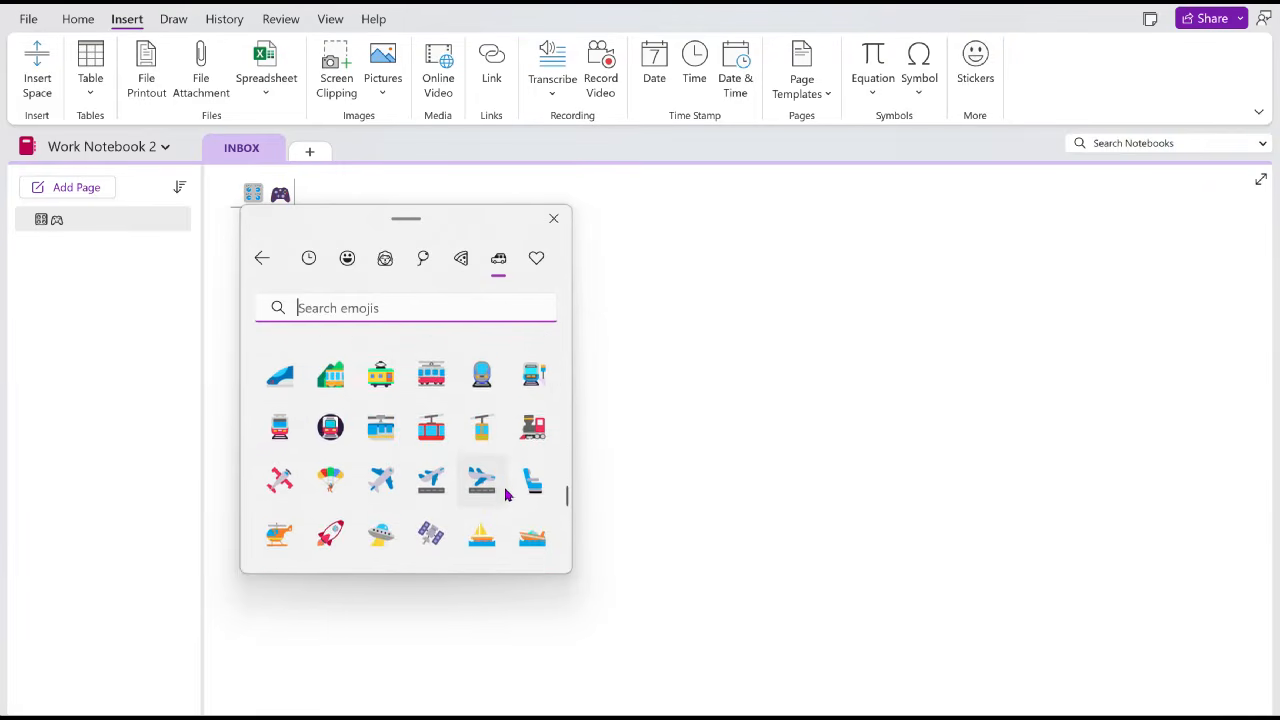
scroll(512, 508, "down", 3)
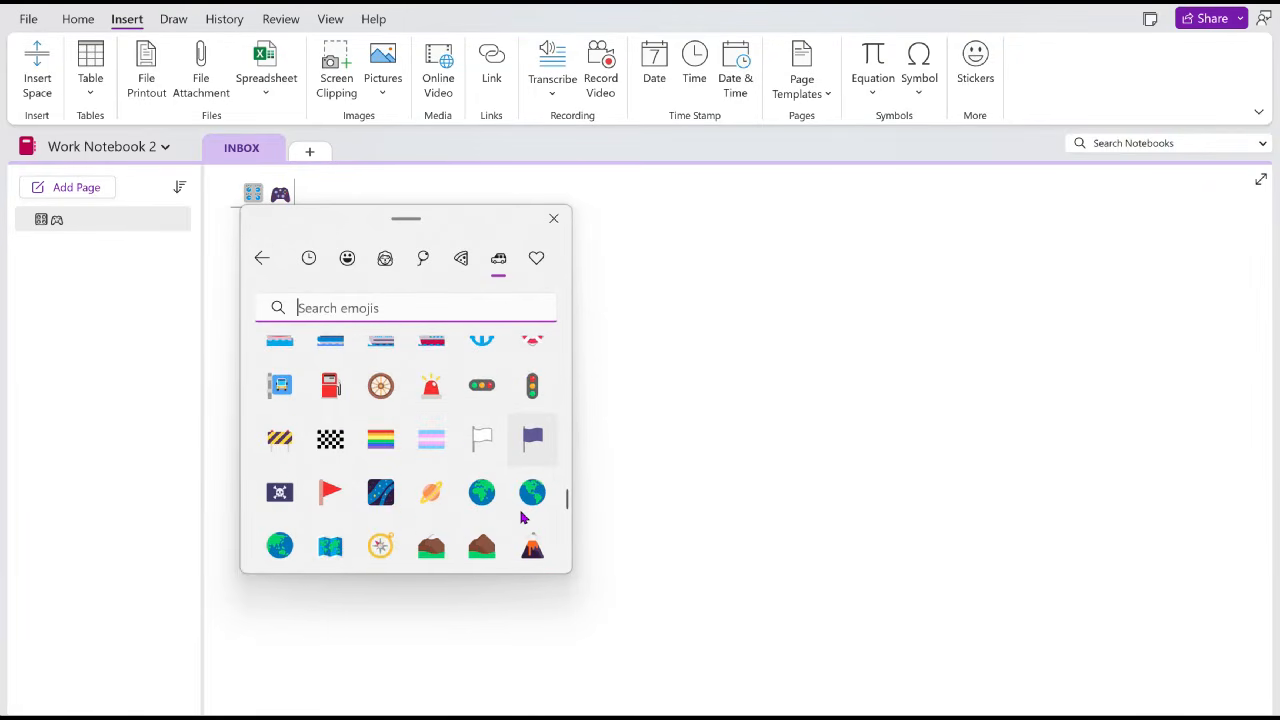
scroll(517, 518, "down", 1)
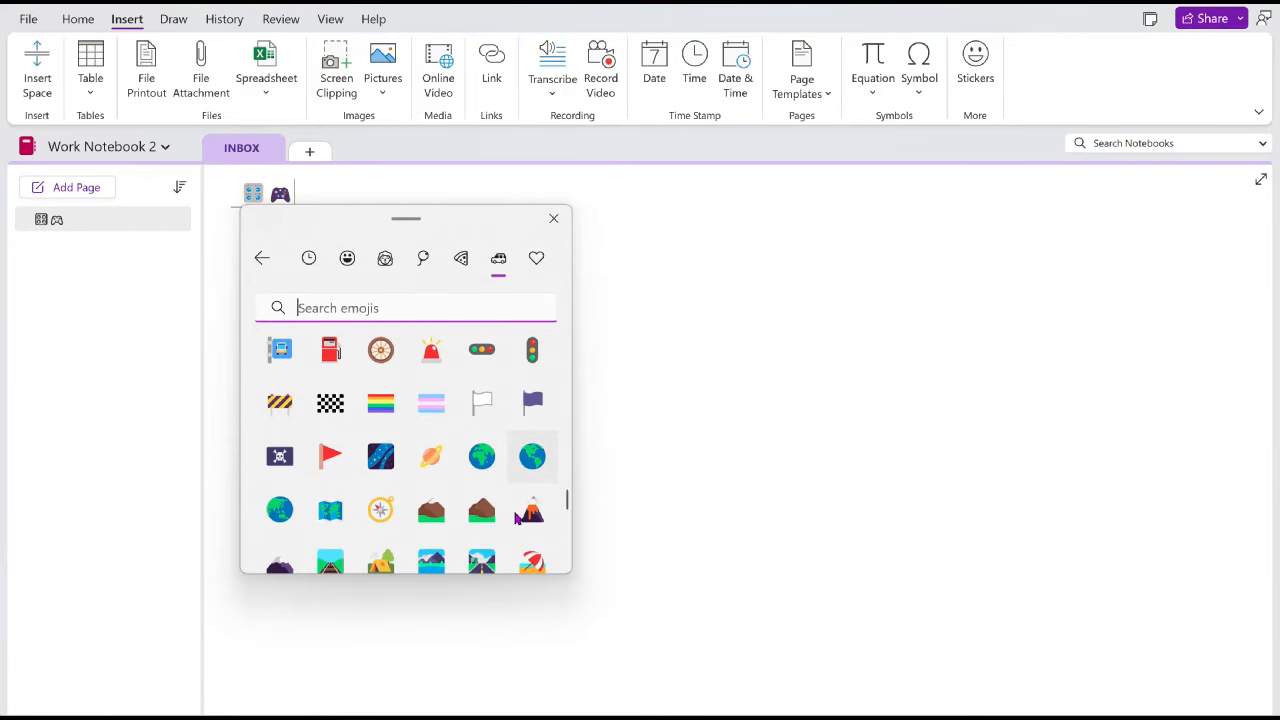
left_click(731, 388)
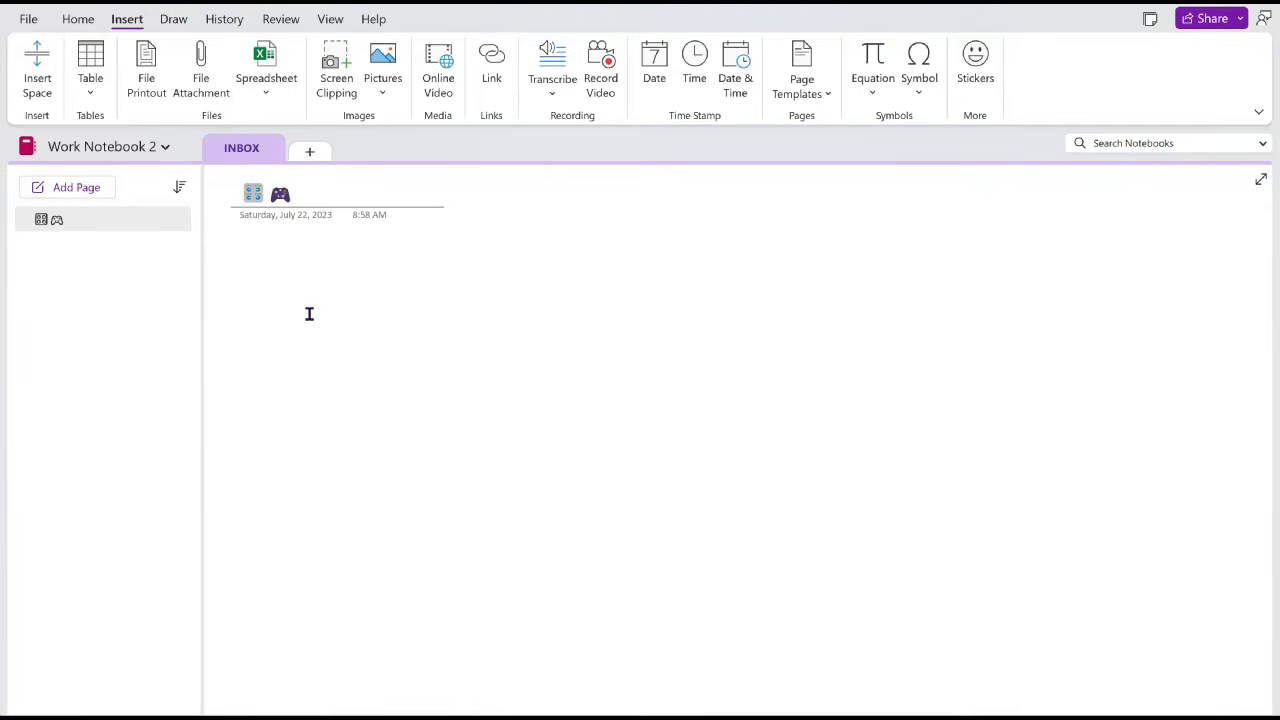
key("BackSpace")
Step: Add the word Dashboard after the emoji in the page title and write "Inbox" in a note below it
type("Dashboard")
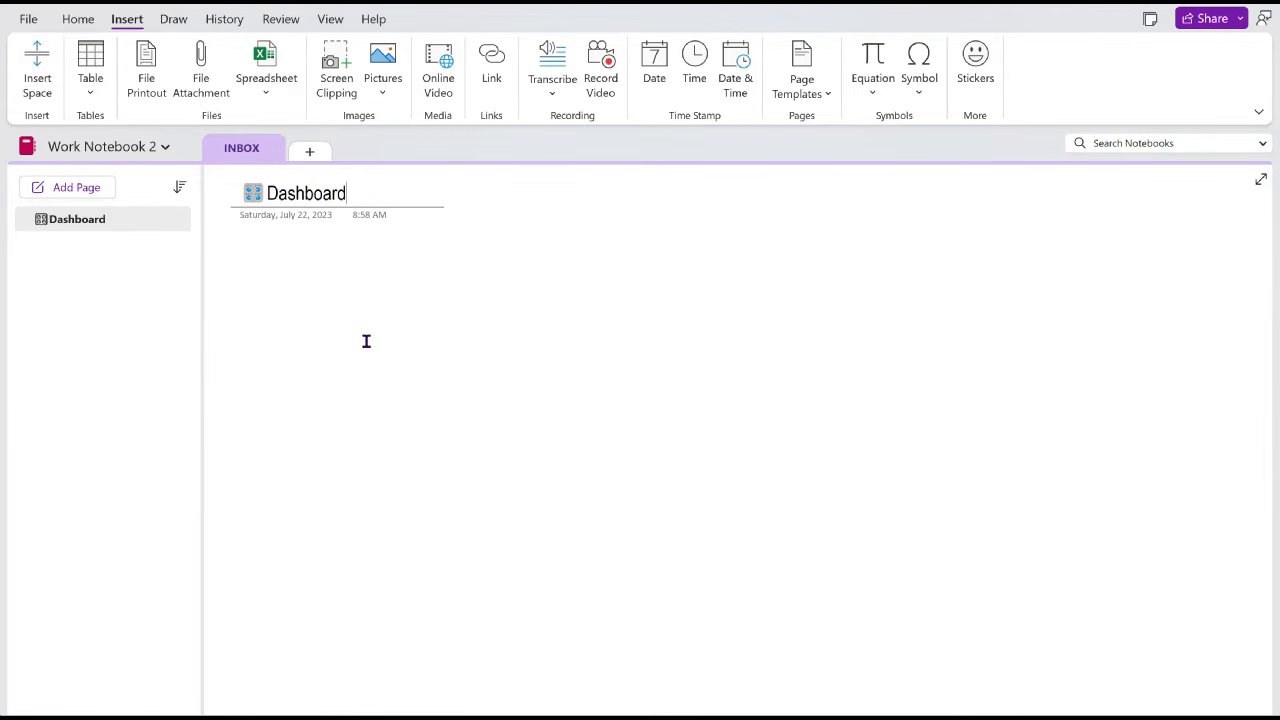
left_click(279, 259)
left_click(255, 262)
type("Inbox")
Step: Make the Inbox text in the note bold and set its font size to 20
double_click(290, 274)
left_click(78, 18)
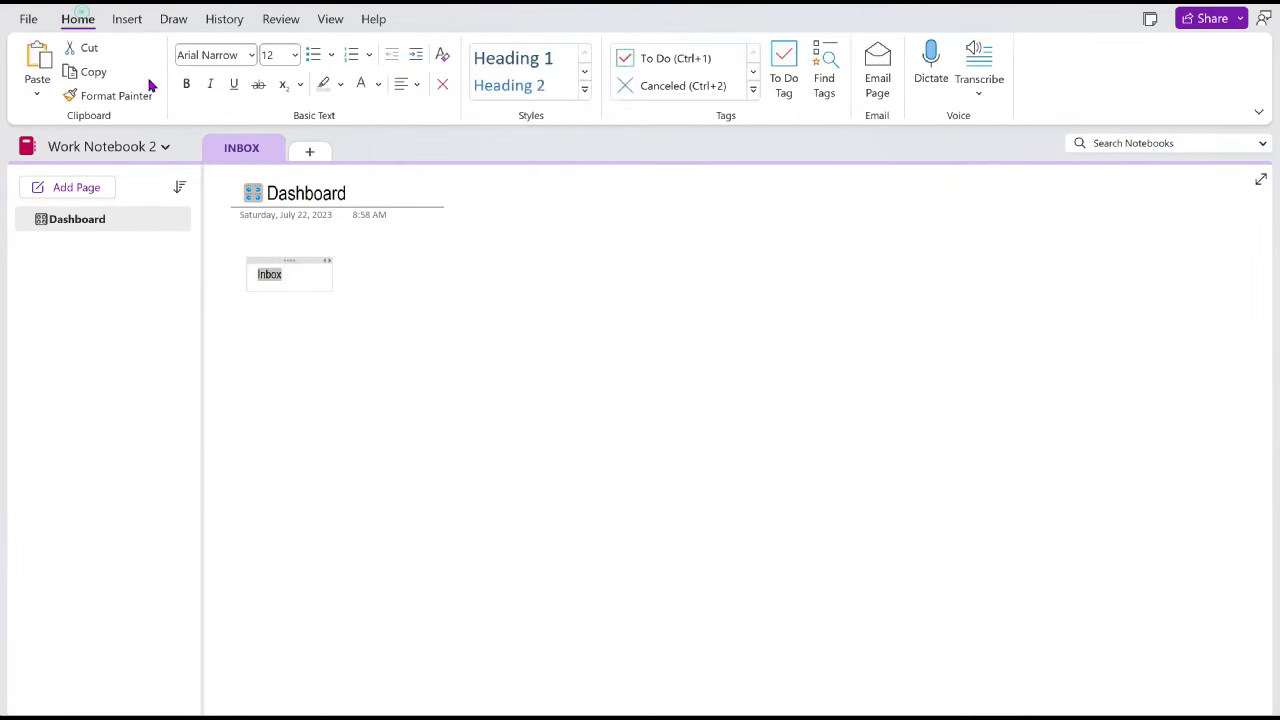
left_click(186, 84)
left_click(295, 56)
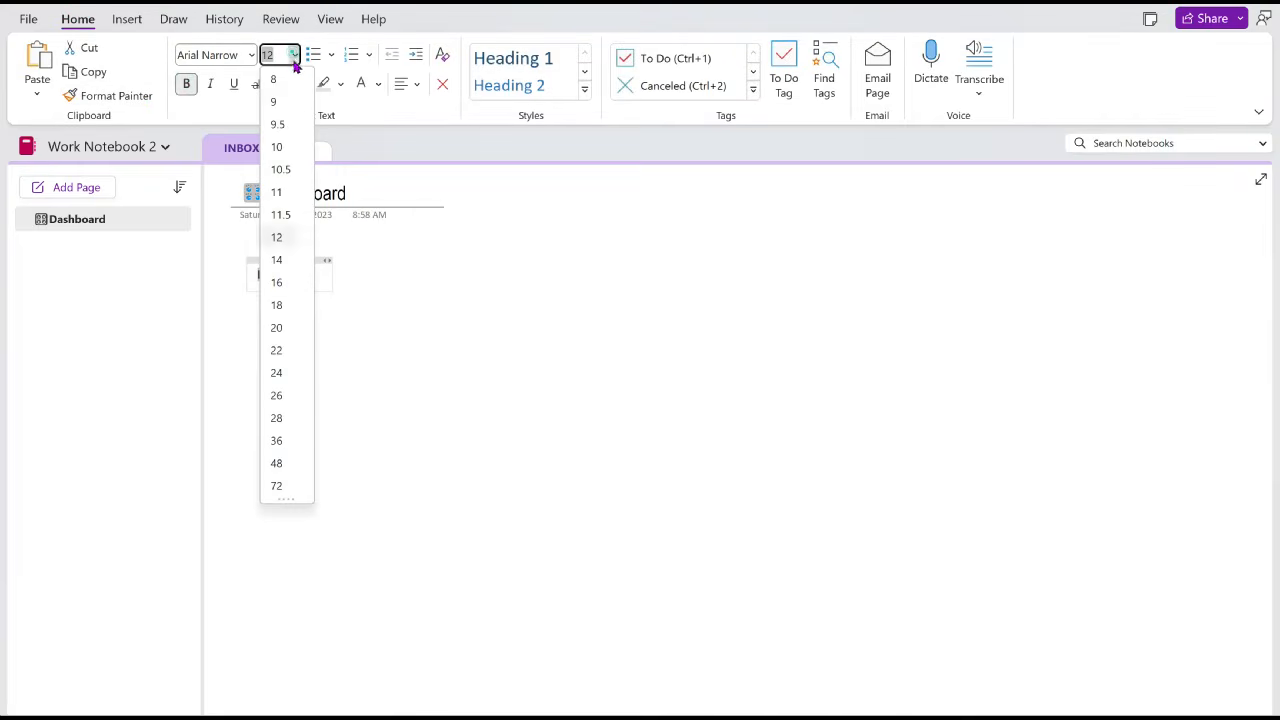
left_click(286, 330)
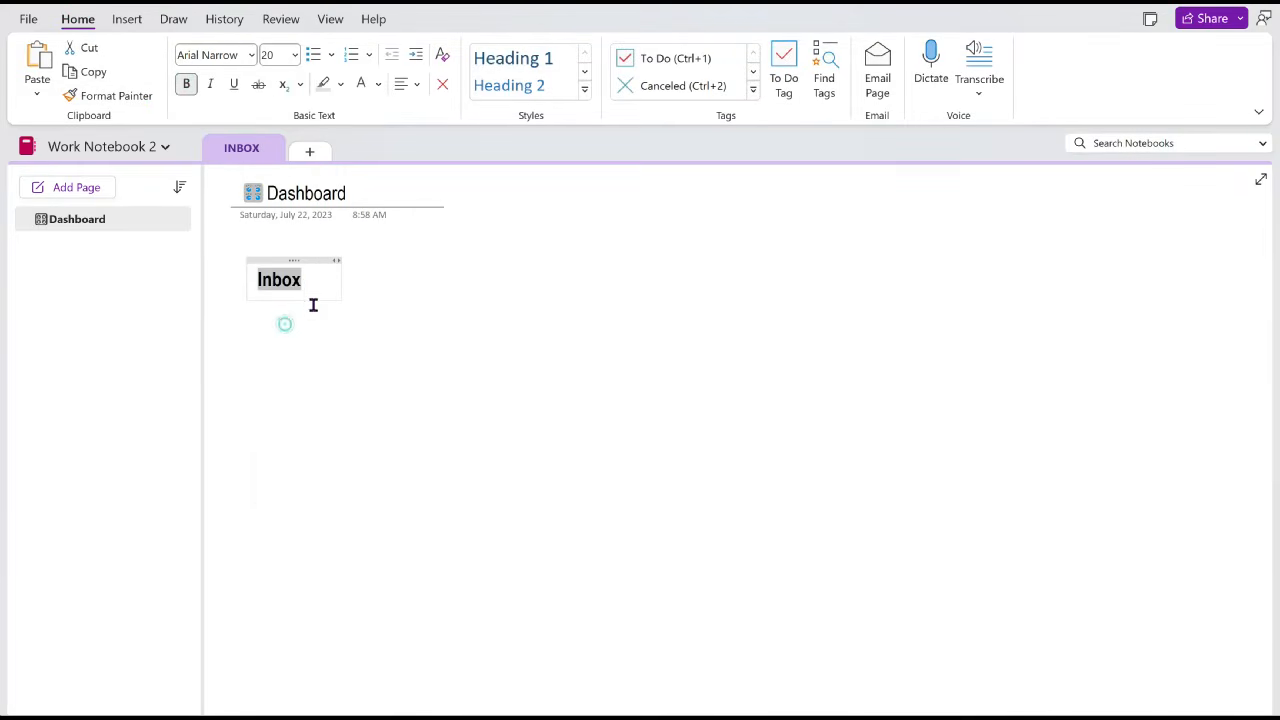
Step: Color the Inbox heading with the theme purple and make it italic and underlined
left_click(378, 84)
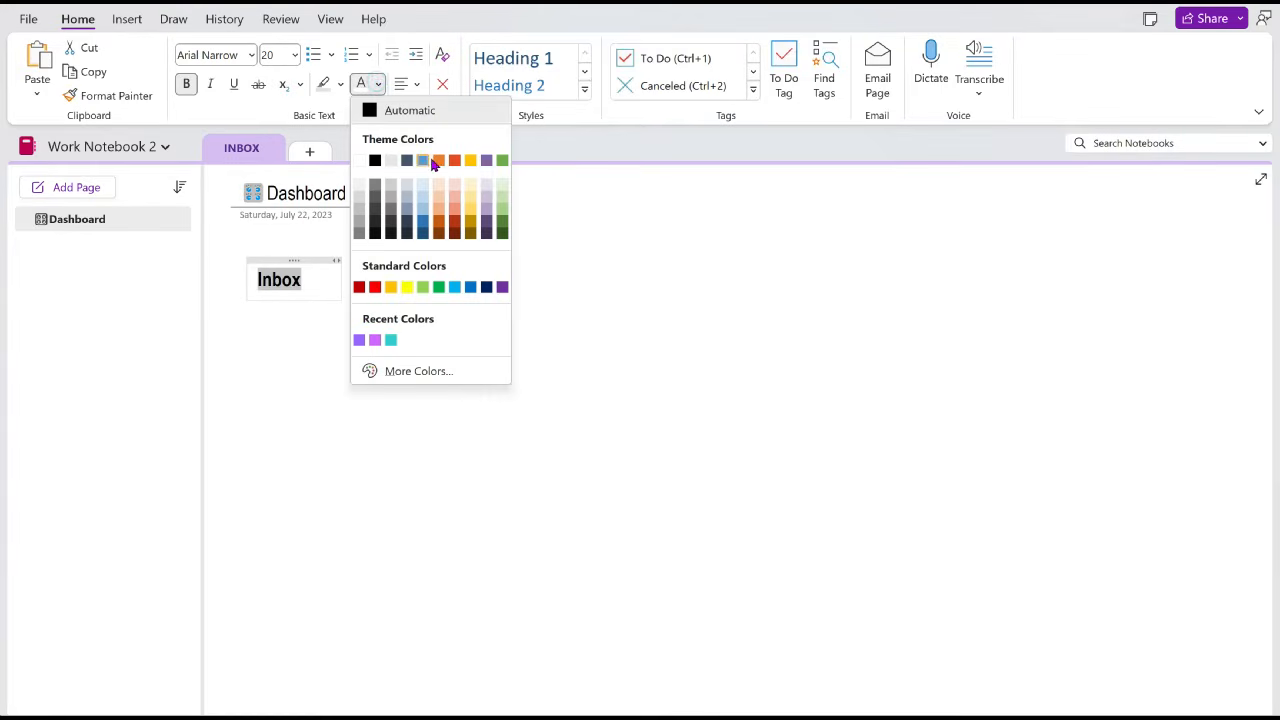
left_click(486, 160)
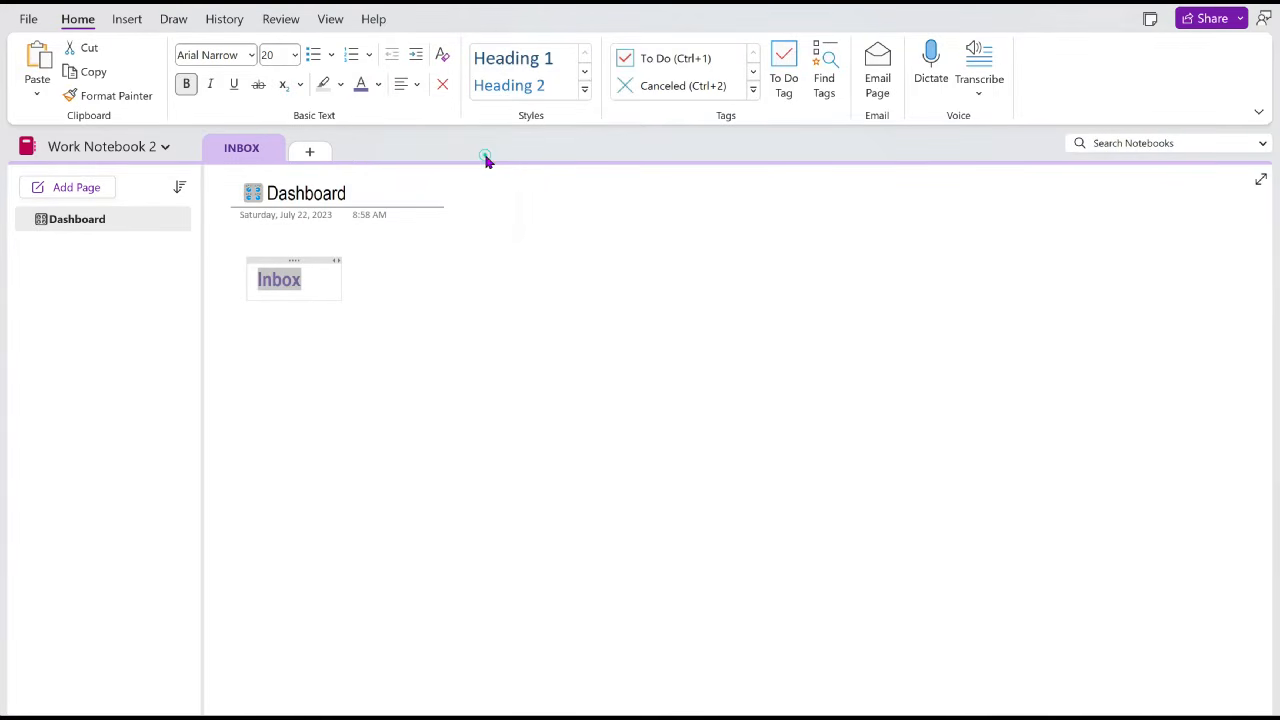
left_click(210, 84)
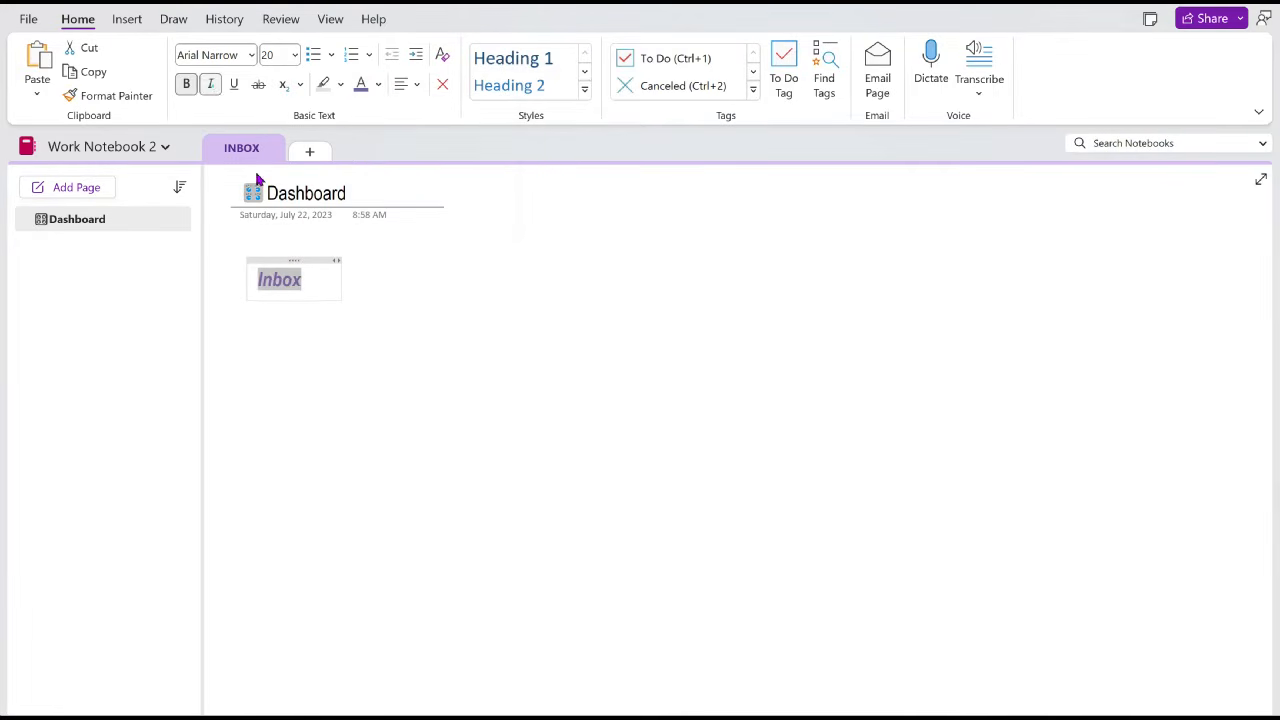
left_click(233, 84)
left_click(417, 400)
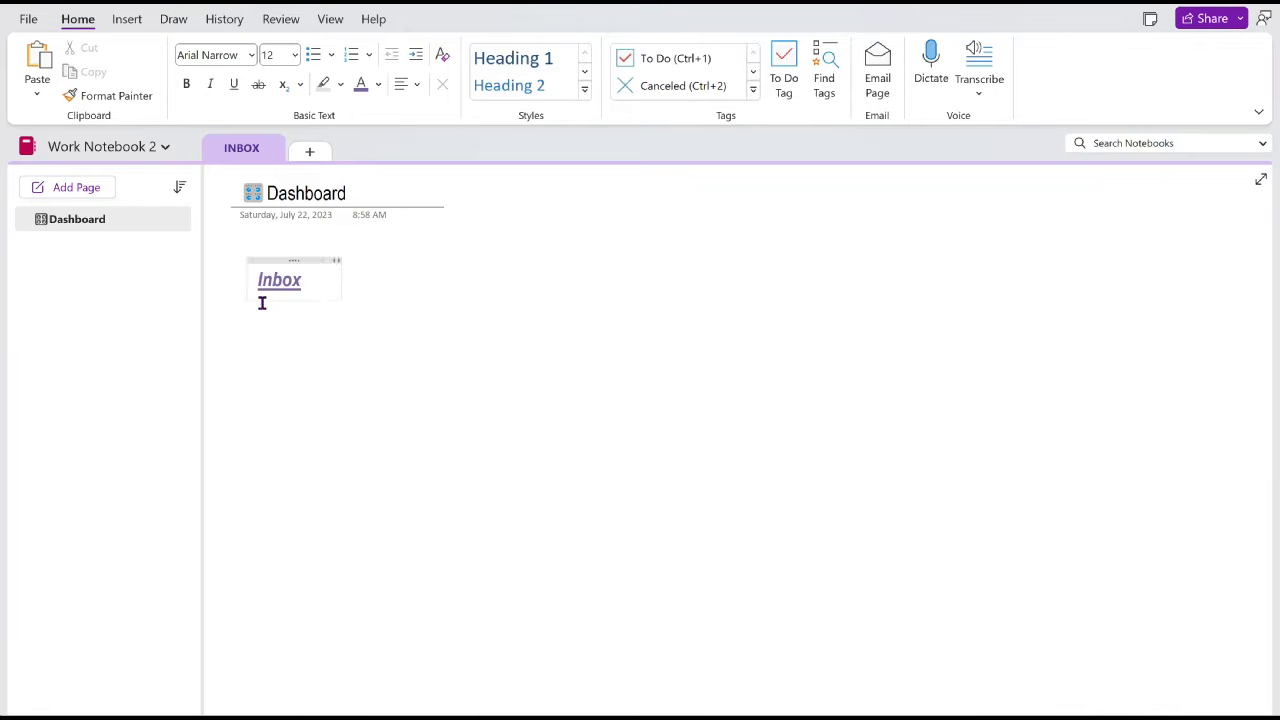
Step: Start a new line under the Inbox heading and turn off bold, italic and underline for it
left_click(325, 288)
key("Return")
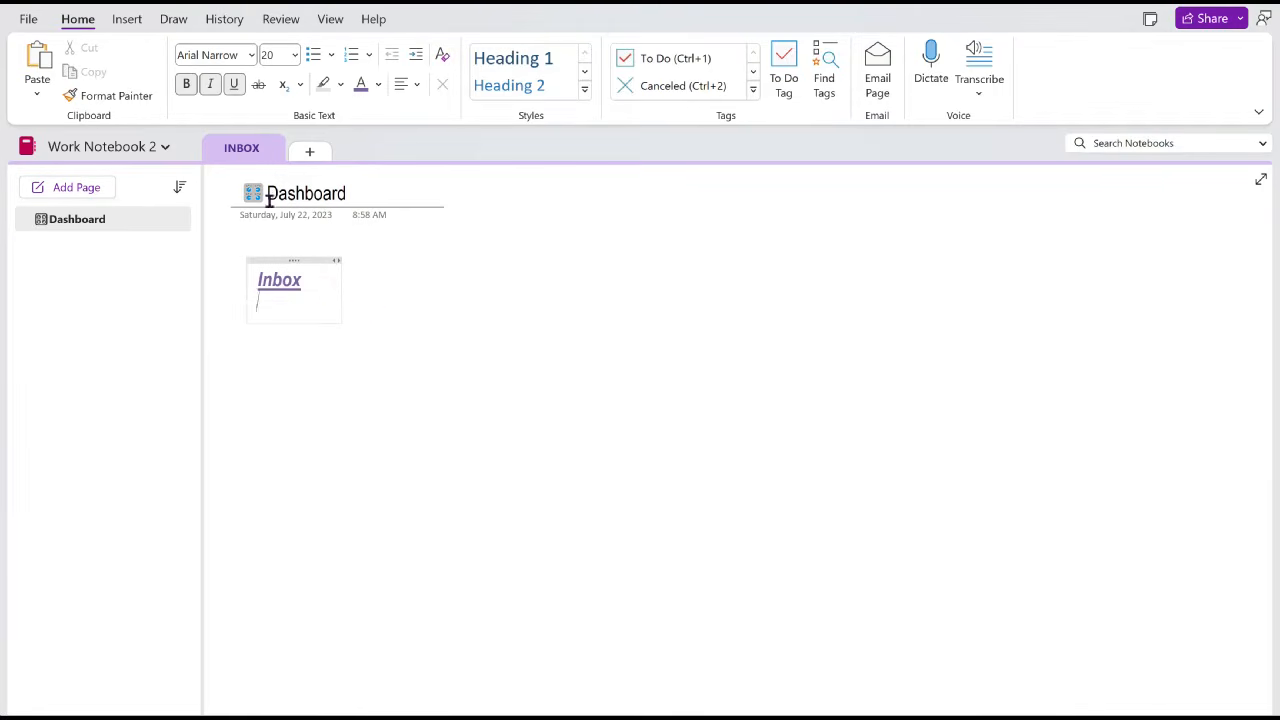
left_click(186, 84)
left_click(210, 84)
left_click(233, 84)
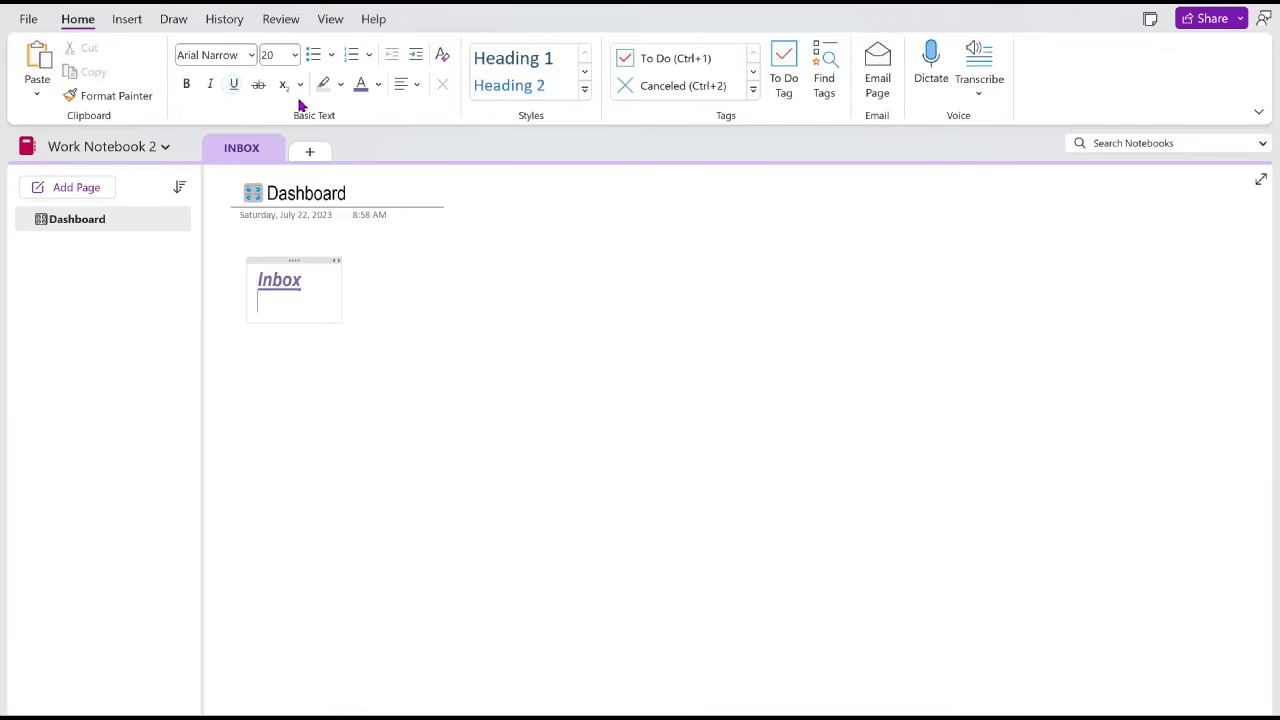
Step: Give the line under the Inbox heading a hollow square bullet and set its font size to 14
left_click(331, 55)
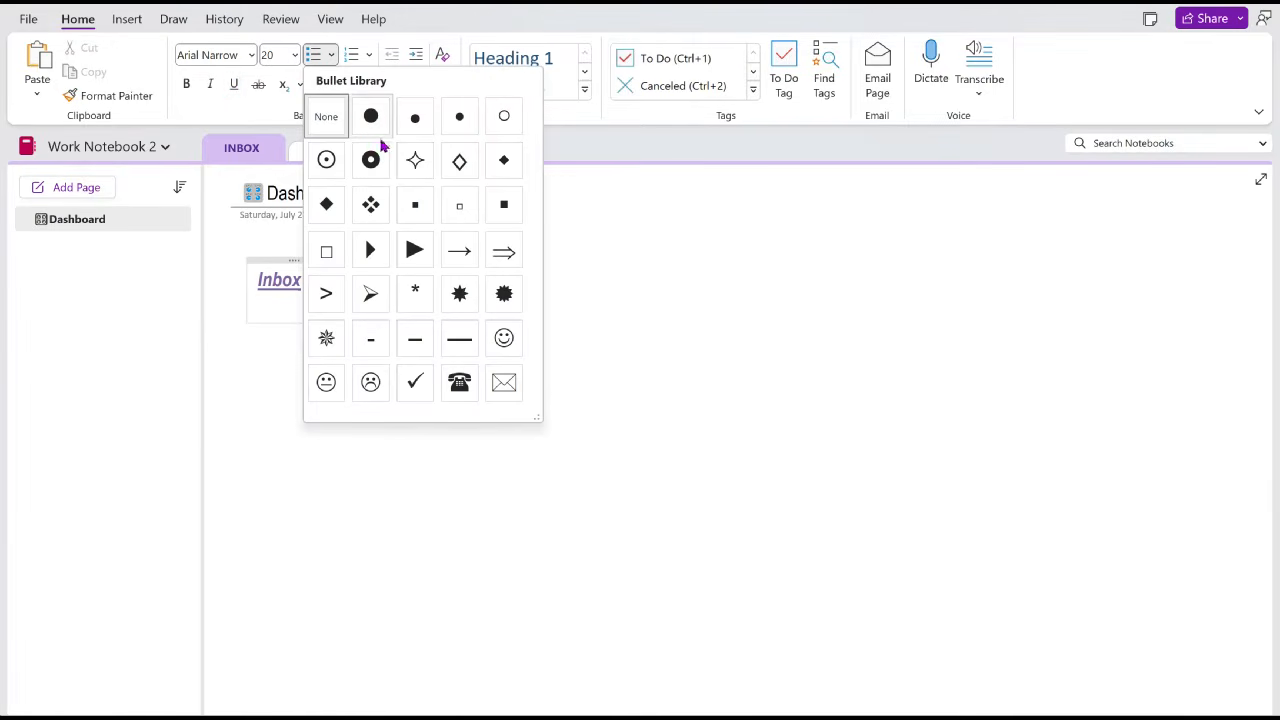
left_click(333, 258)
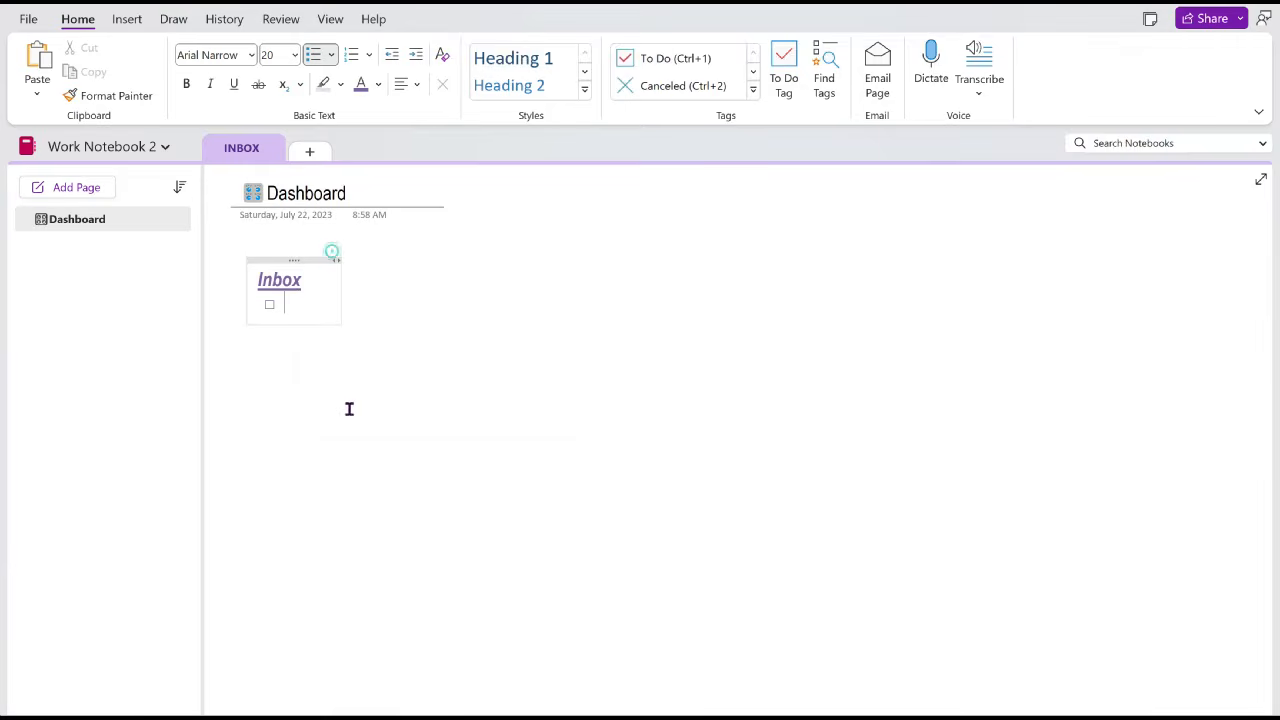
left_click(294, 55)
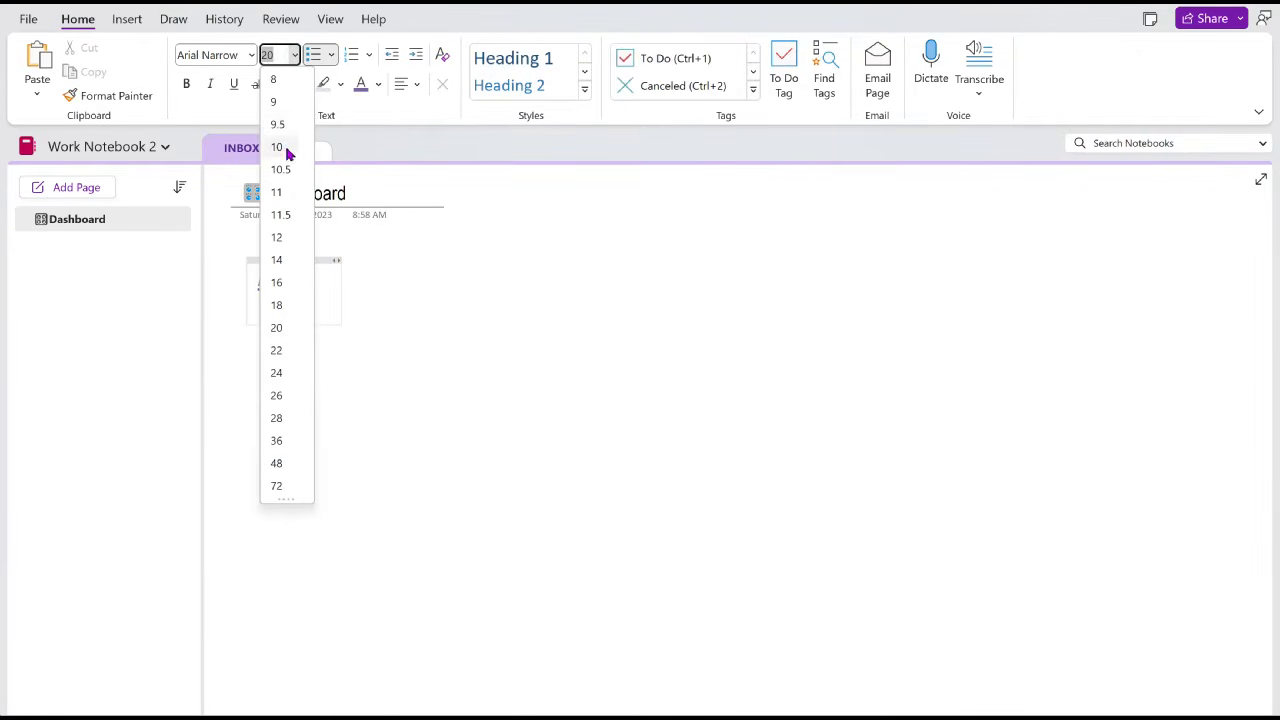
left_click(278, 259)
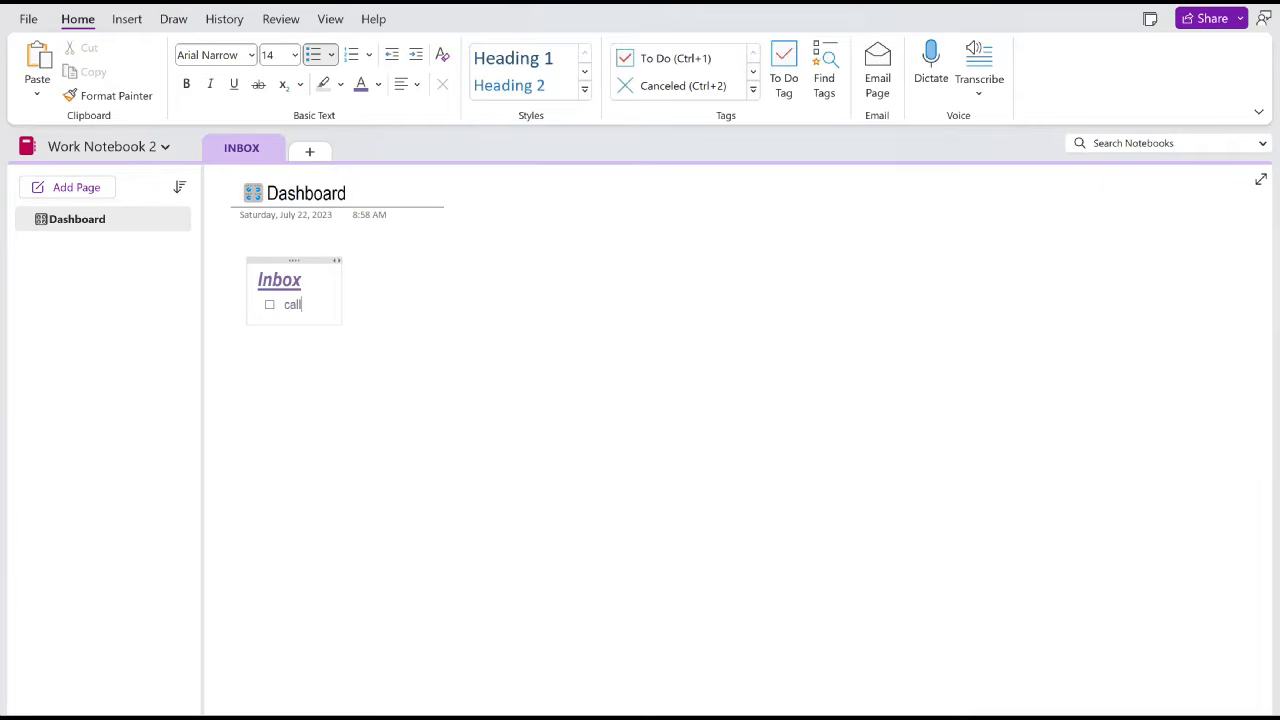
Step: Set the bullet's text color to black and write a first item about calling a contact "about the thing"
key("BackSpace")
key("BackSpace")
key("BackSpace")
key("BackSpace")
left_click(378, 84)
left_click(375, 161)
type("Call james")
key("BackSpace")
key("BackSpace")
key("BackSpace")
type("James about the th")
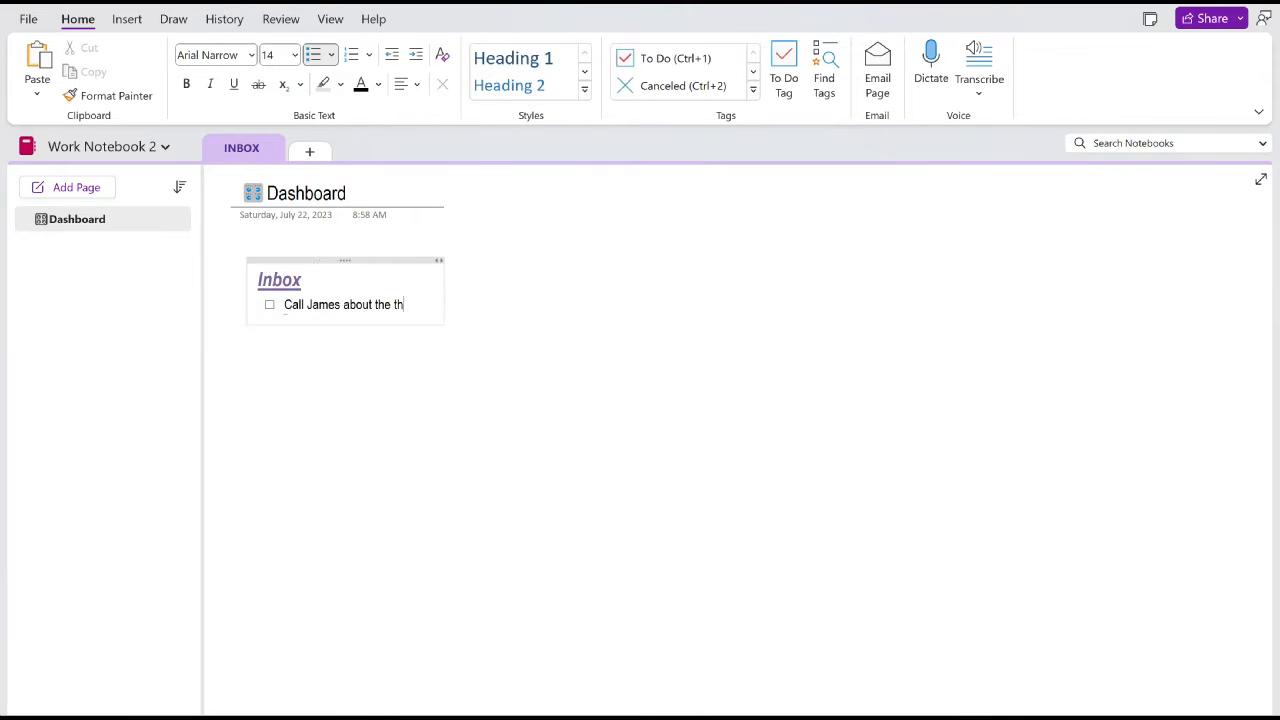
type("ing")
Step: Add four more square-bullet items to the Inbox list, each holding only a period as a placeholder
key("Return")
key("Return")
key("Return")
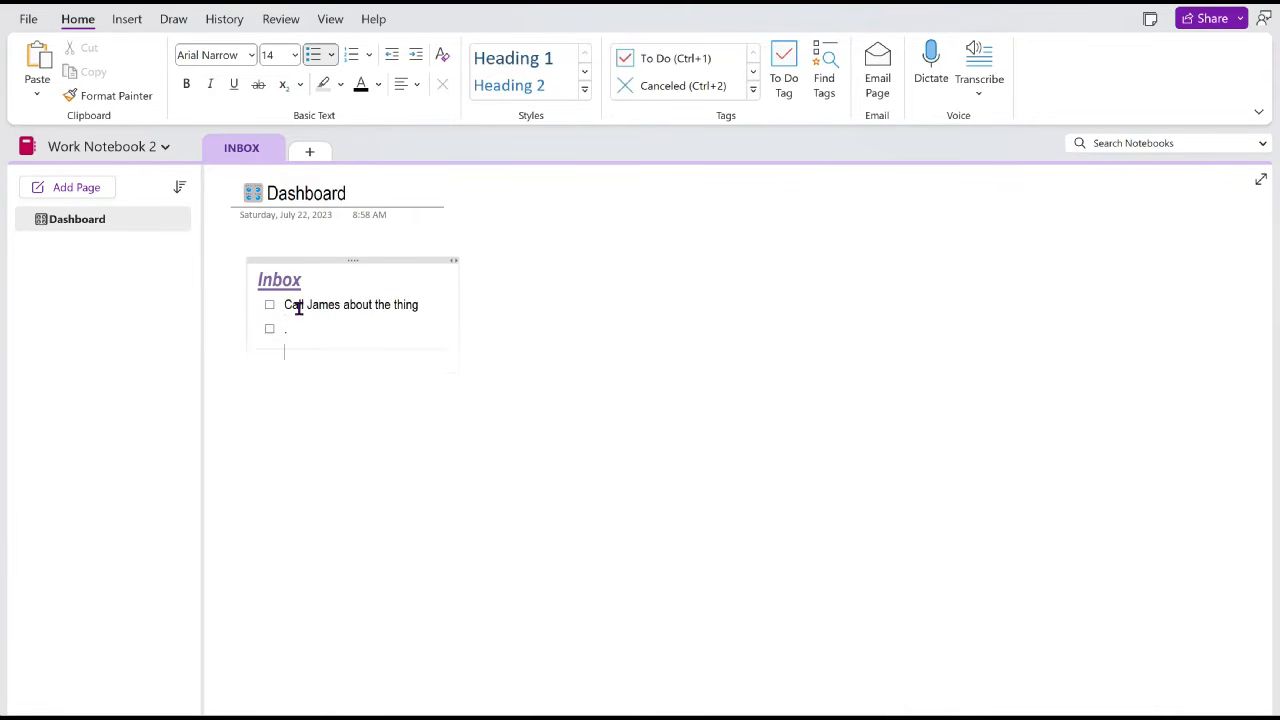
key("Return")
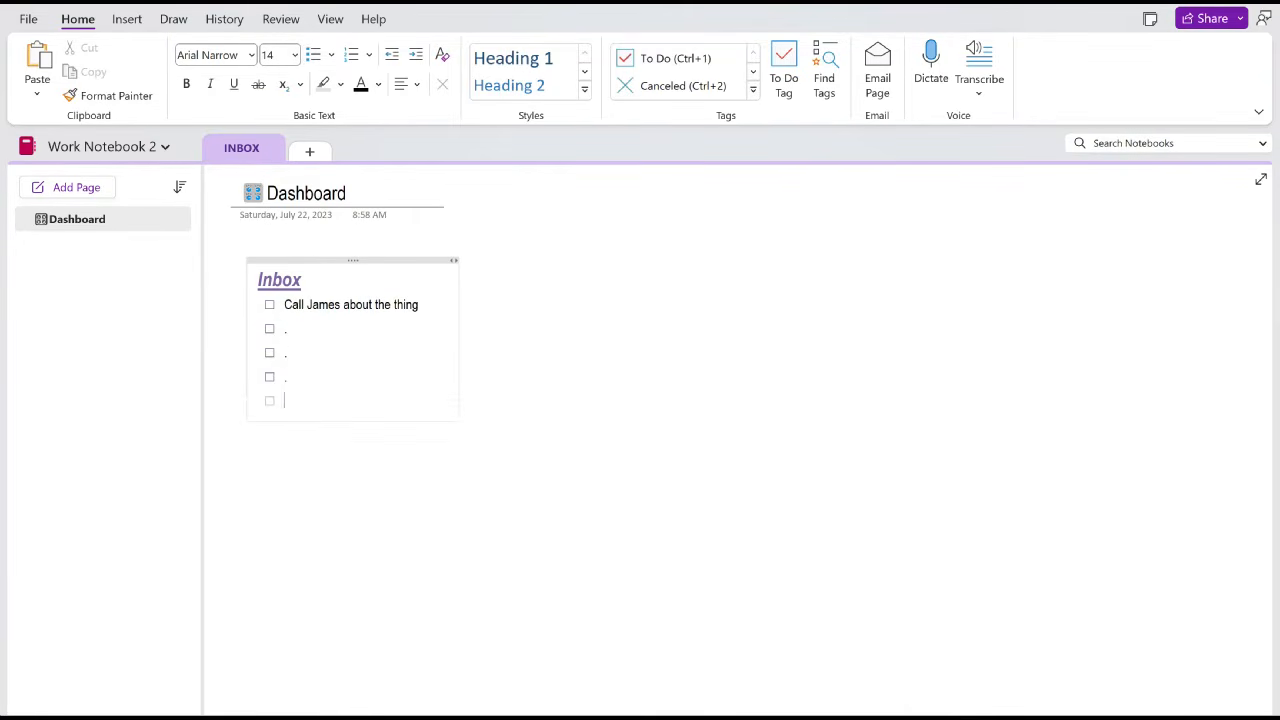
Step: Insert a screen clipping of the purple "The main thing is to keep the main thing the main thing" quote from Pinterest
left_click(654, 466)
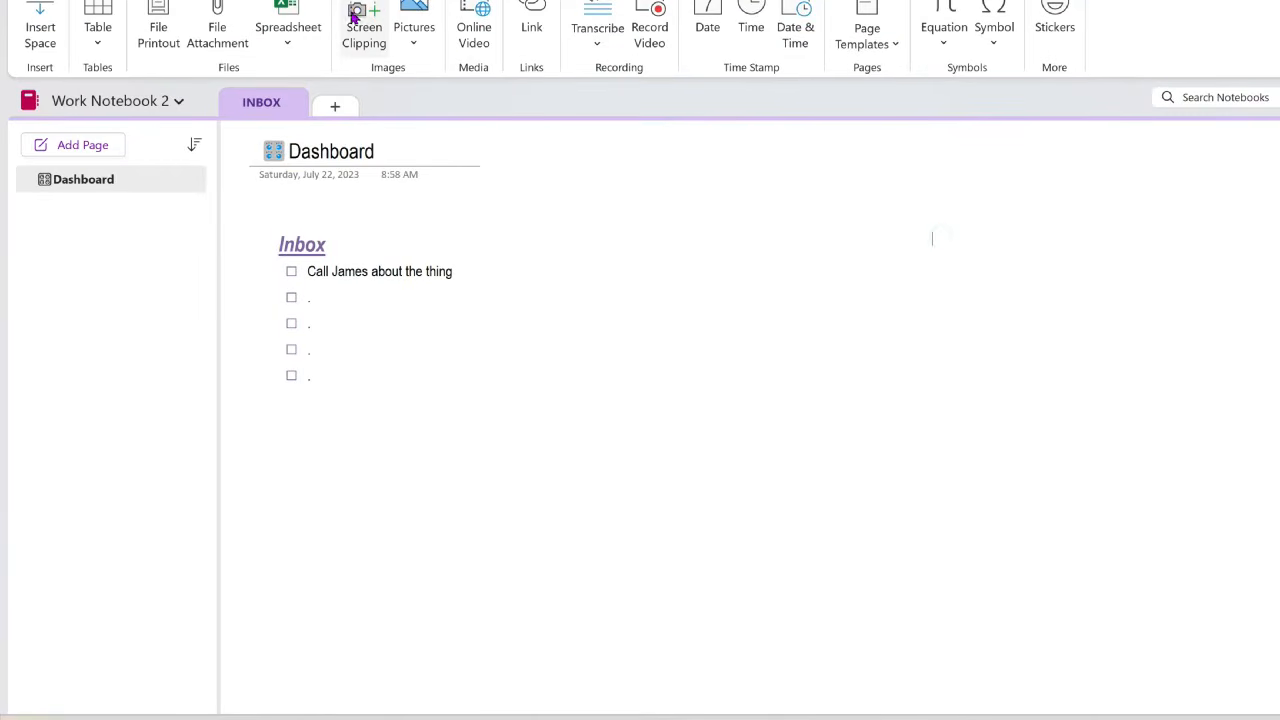
left_click(362, 10)
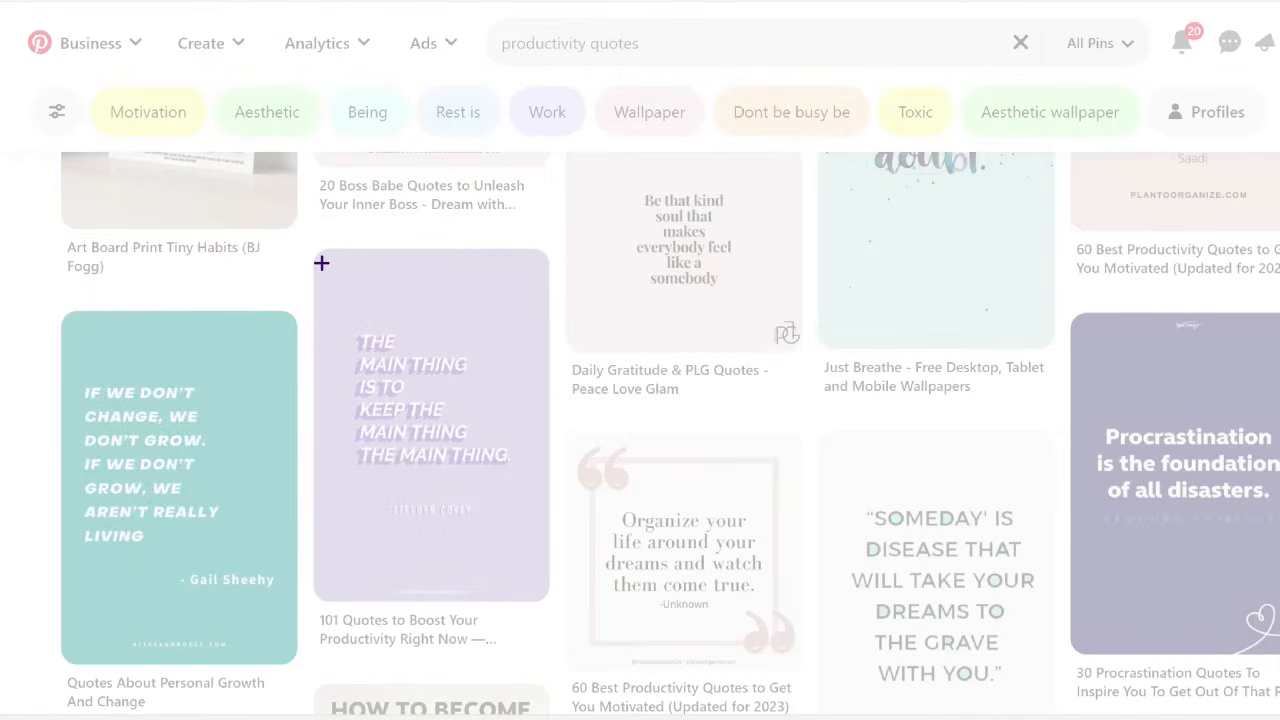
left_click_drag(321, 263, 544, 579)
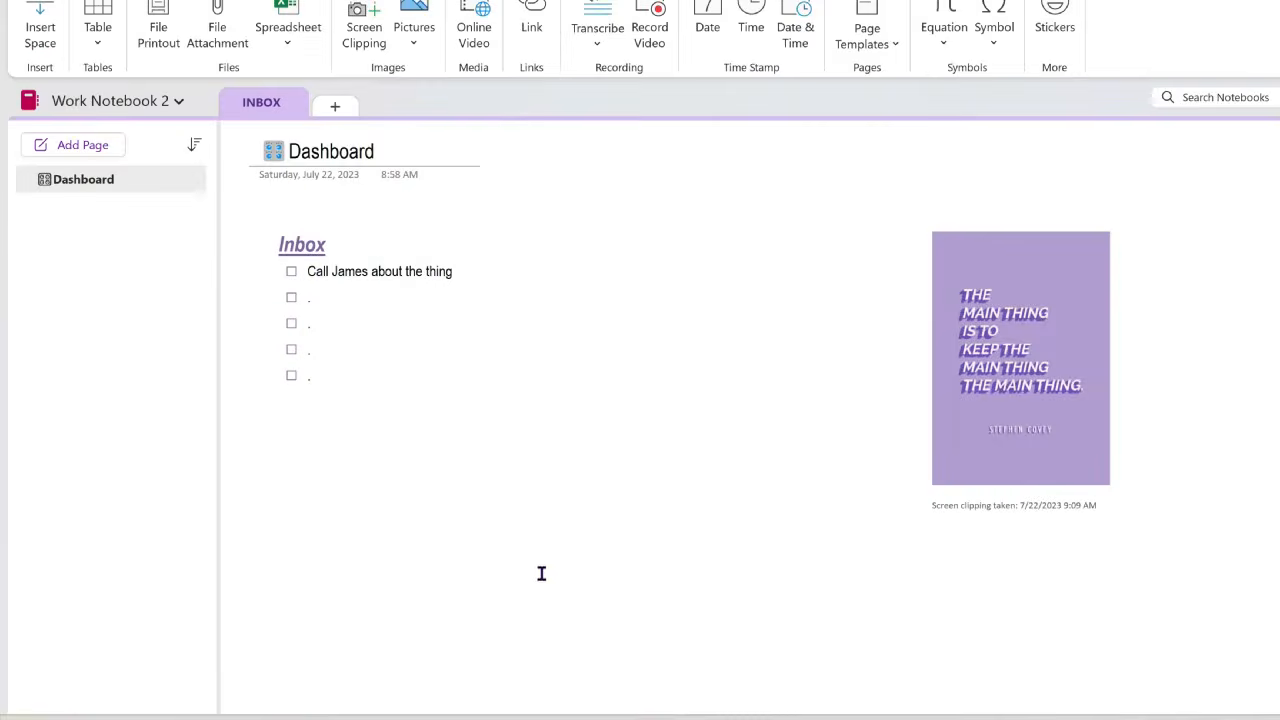
Step: Delete the timestamp caption under the quote clipping and move the image closer to the Inbox list
left_click(962, 537)
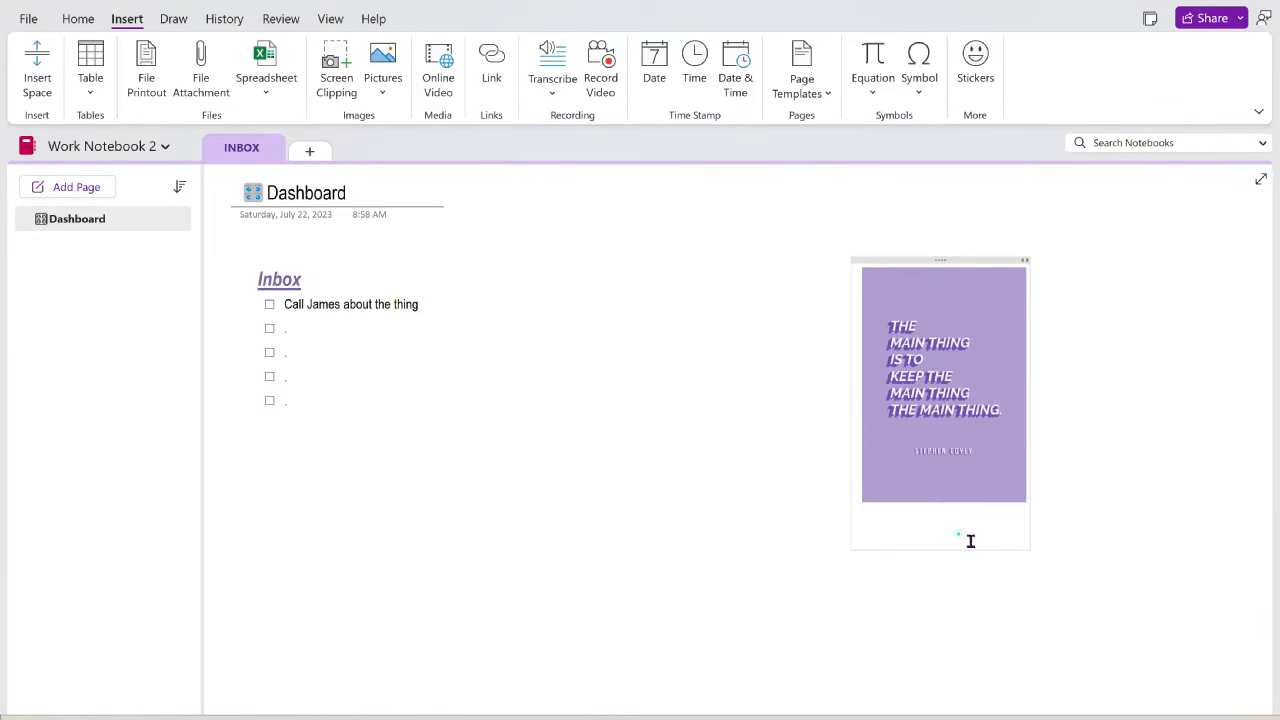
key("BackSpace")
key("BackSpace")
key("BackSpace")
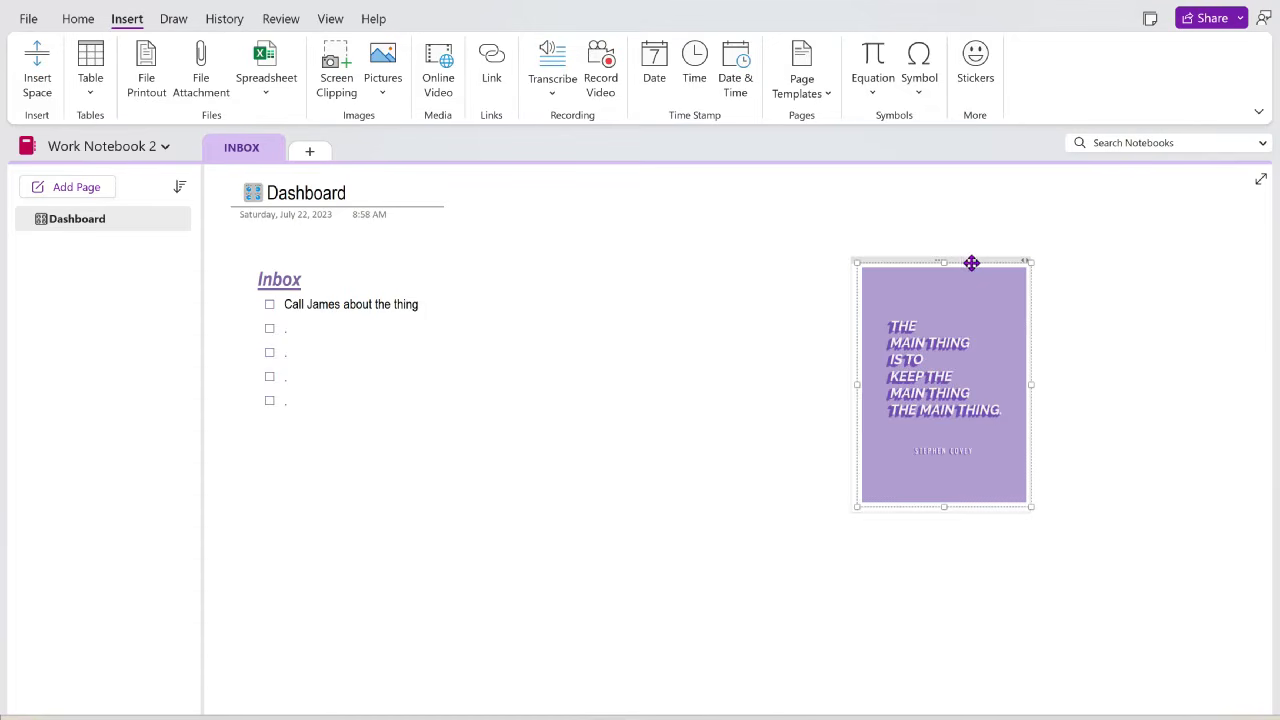
left_click_drag(975, 260, 666, 260)
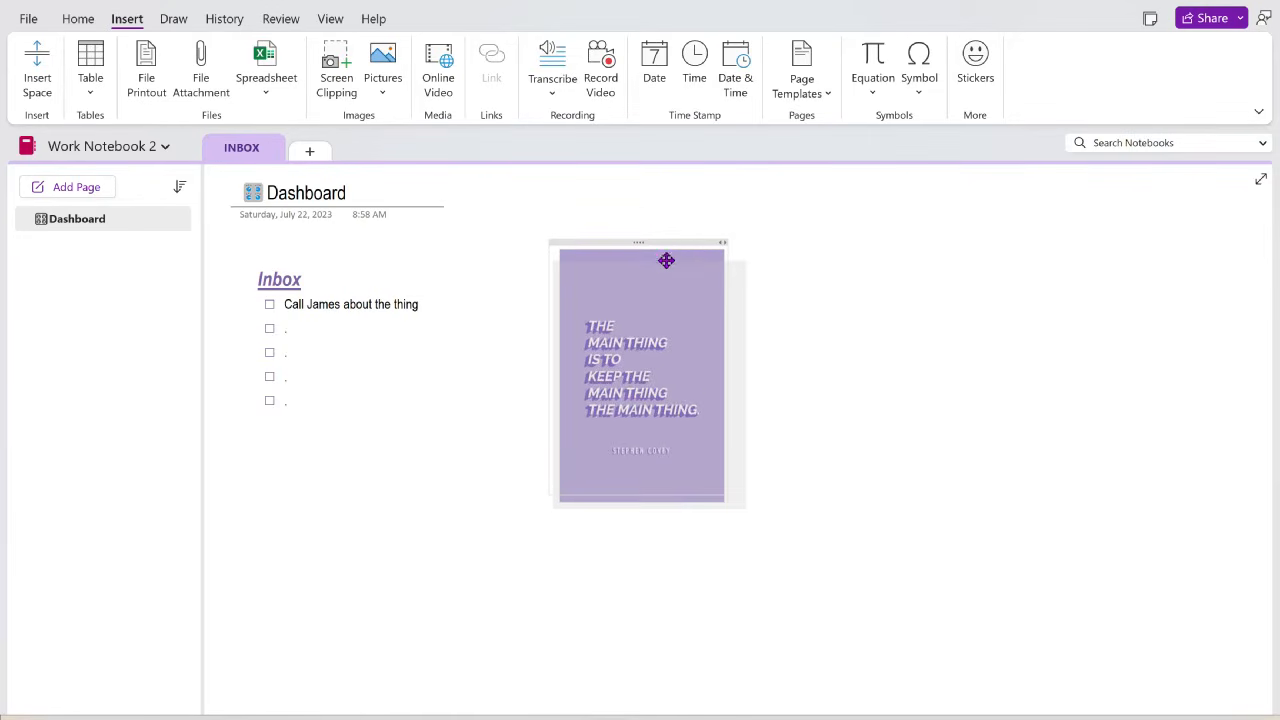
left_click(923, 391)
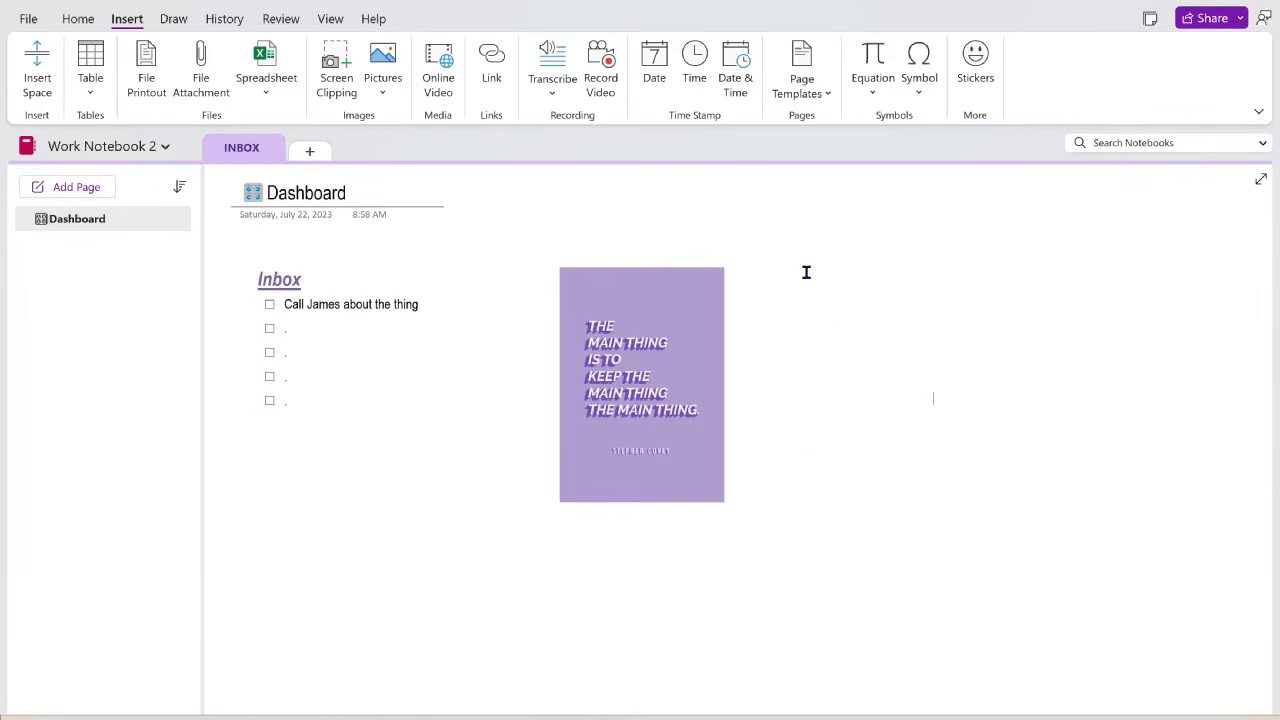
Step: Insert a one-column, eight-row table below the Inbox list and widen it to the quote image's right edge
left_click(238, 604)
scroll(610, 572, "down", 2)
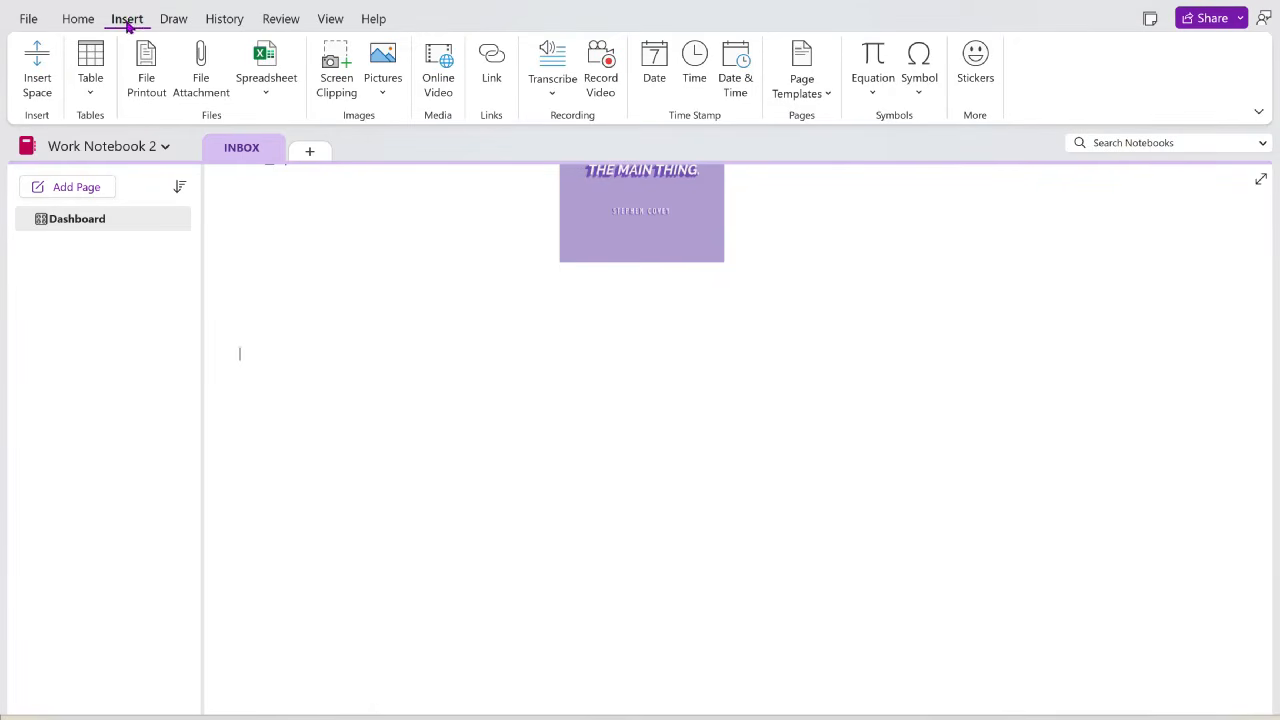
left_click(91, 88)
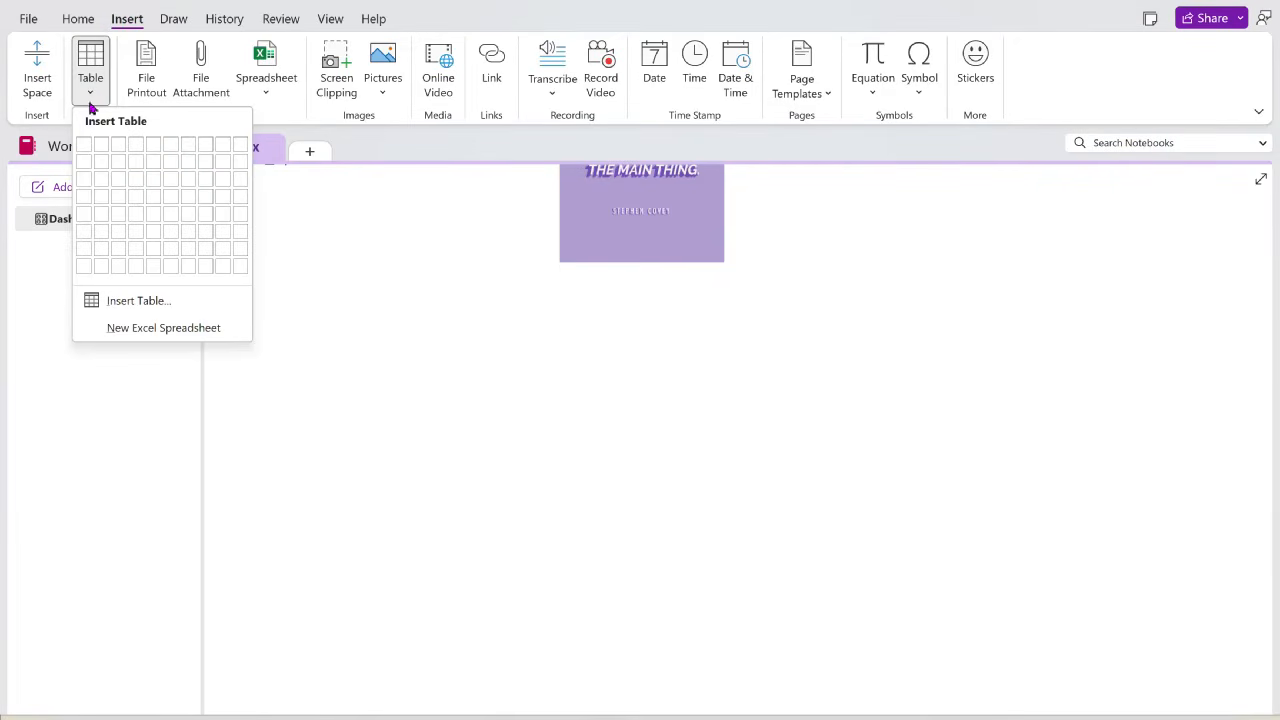
left_click(85, 269)
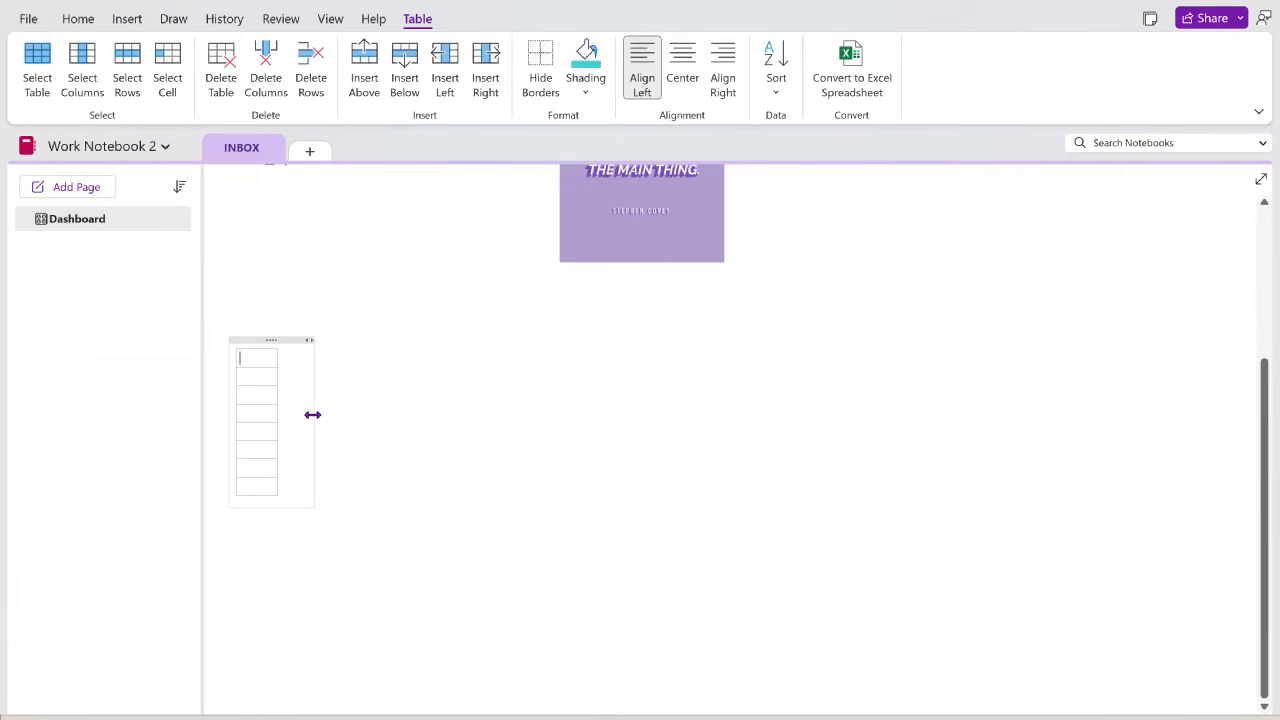
left_click_drag(313, 414, 724, 430)
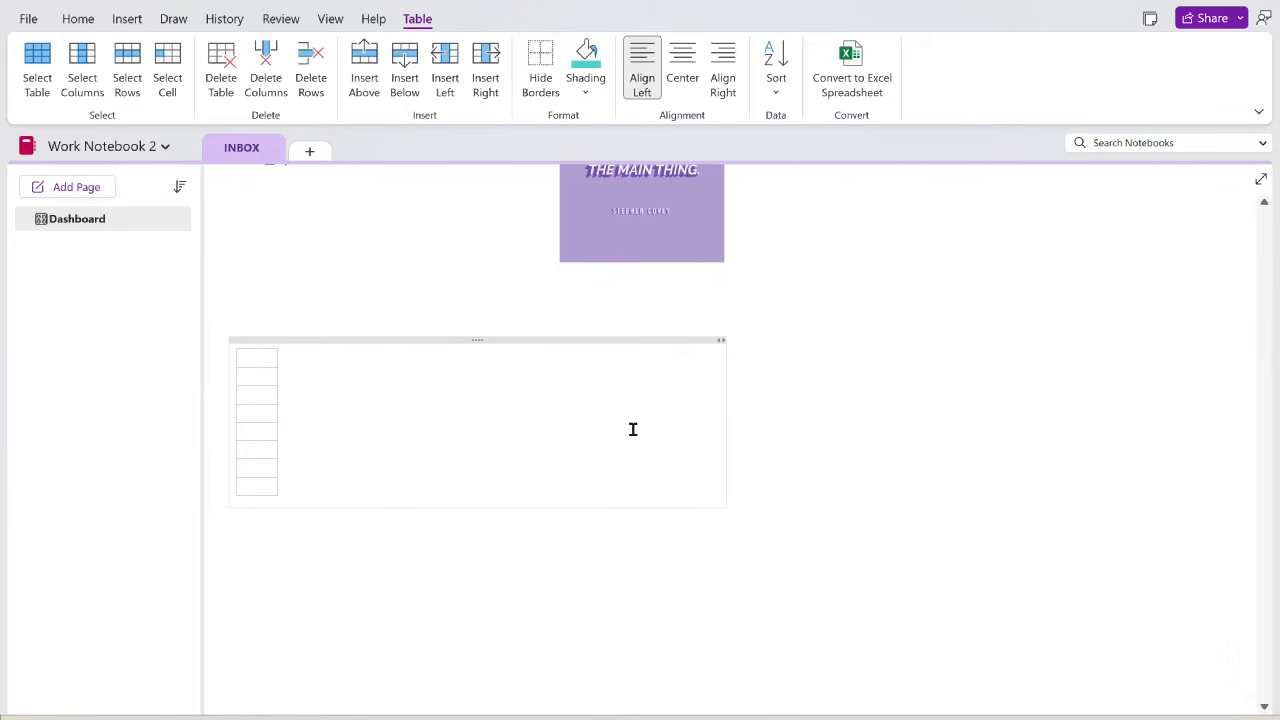
left_click_drag(278, 421, 717, 424)
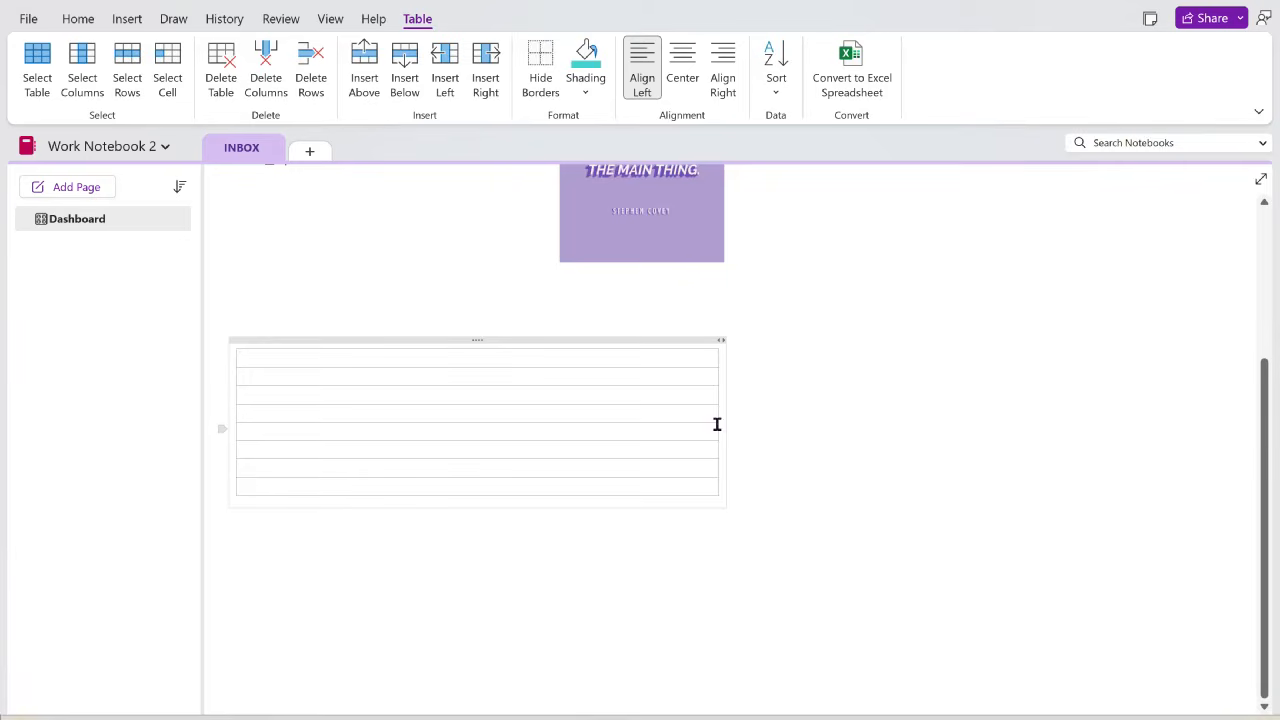
Step: Shade the table's first row with a bright blue-violet from the standard color palette
left_click(274, 355)
scroll(806, 517, "up", 2)
scroll(806, 517, "down", 1)
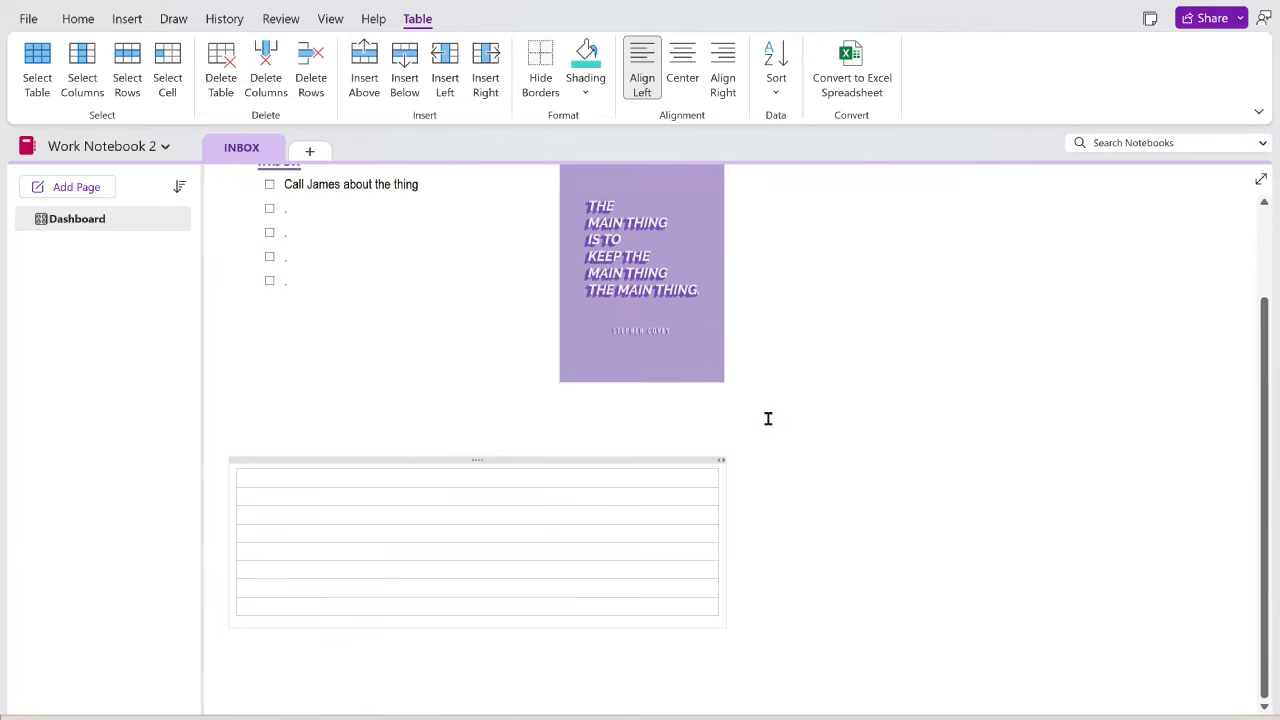
left_click(588, 88)
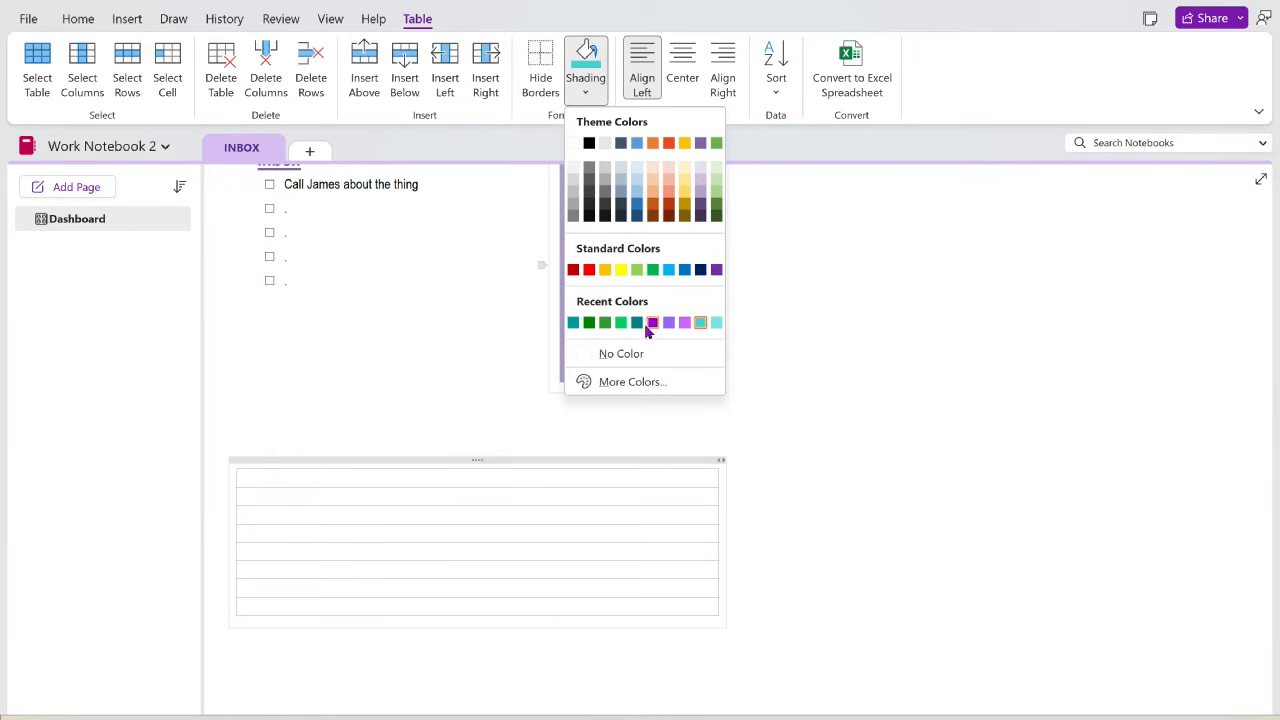
left_click(628, 382)
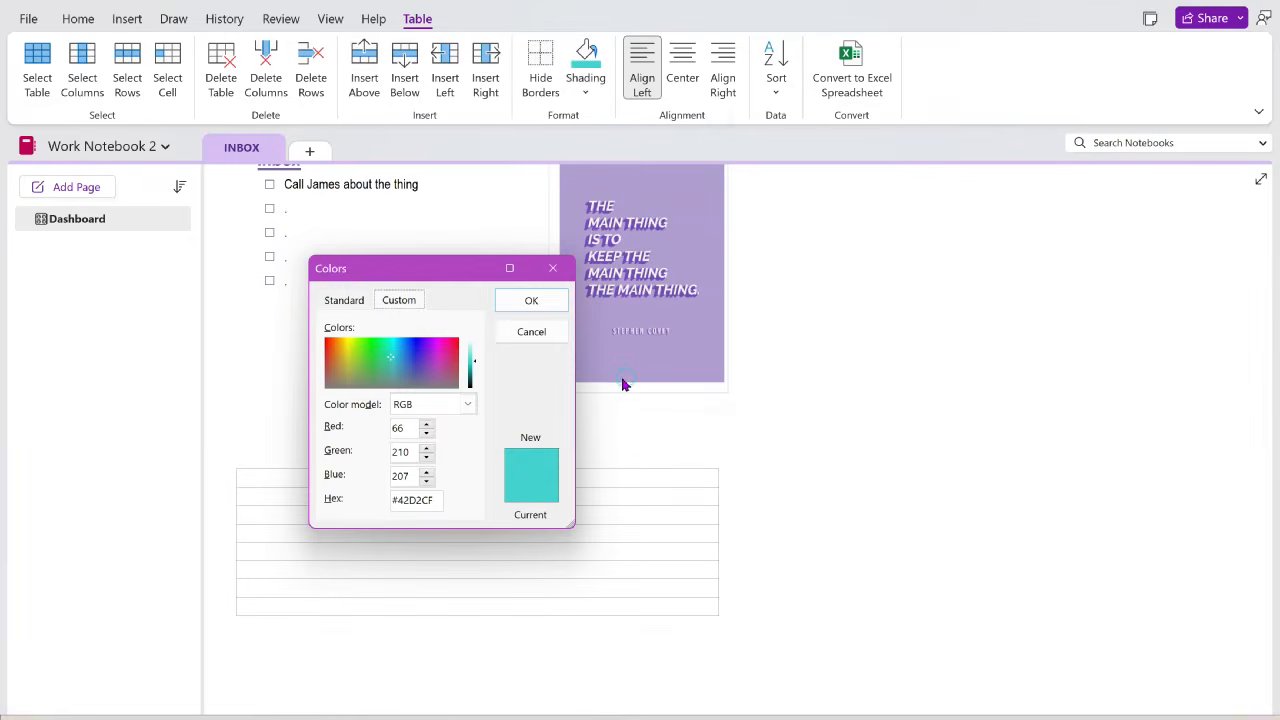
left_click(352, 297)
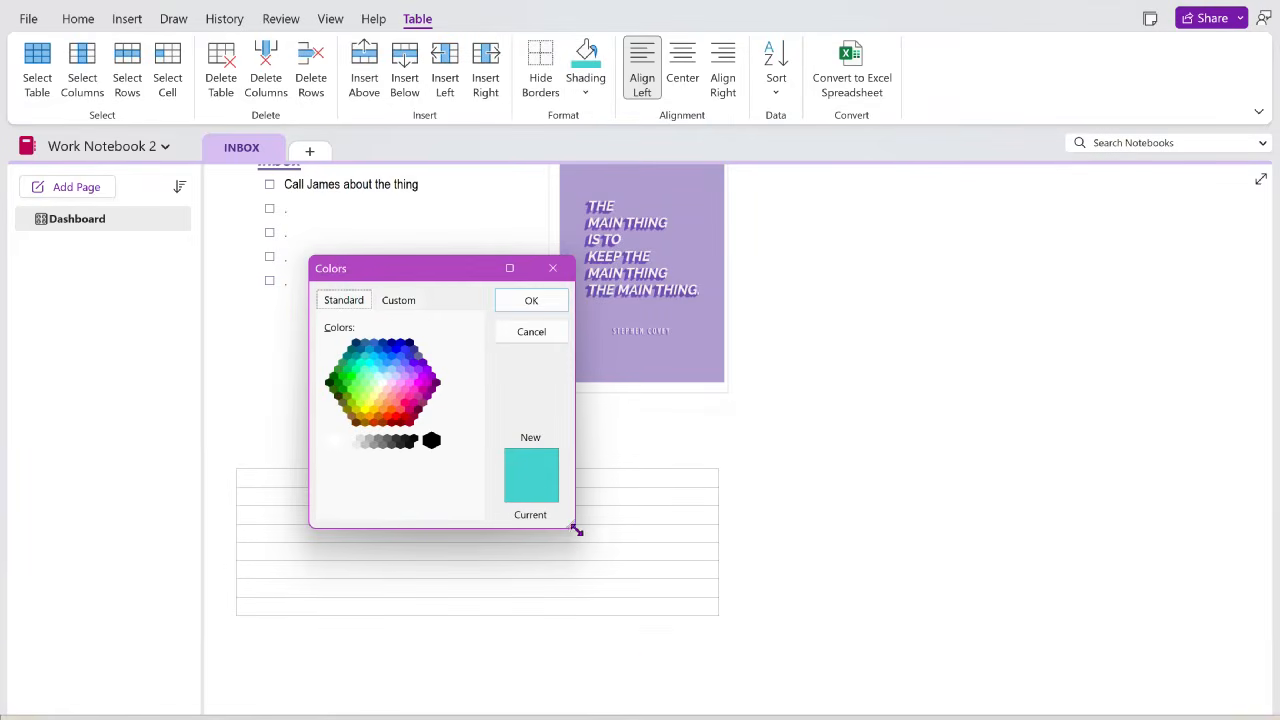
left_click_drag(573, 528, 990, 620)
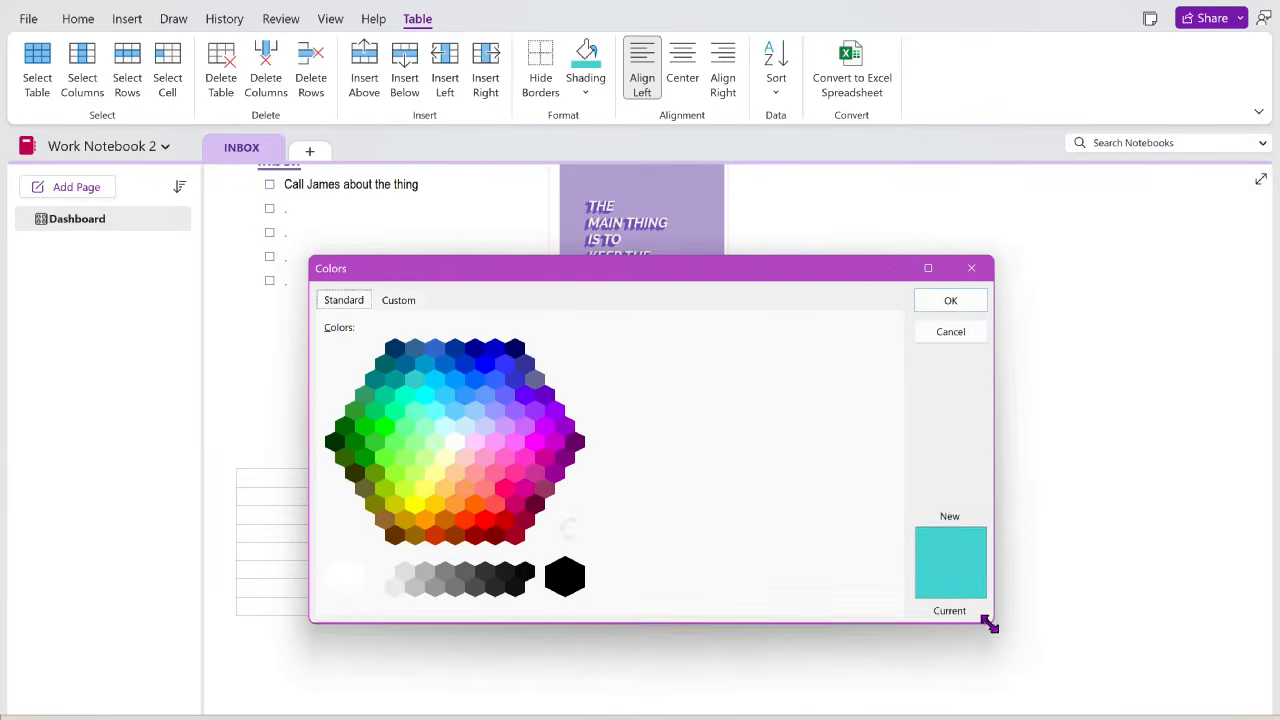
left_click(524, 397)
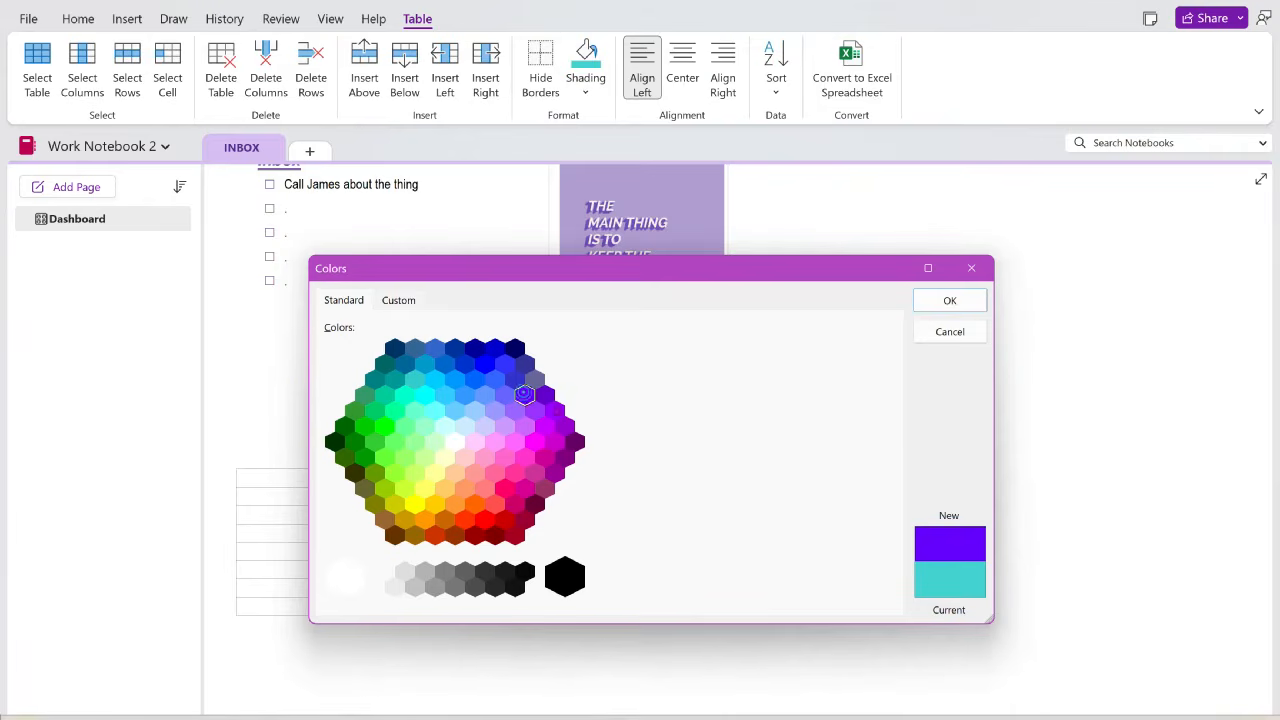
left_click(958, 302)
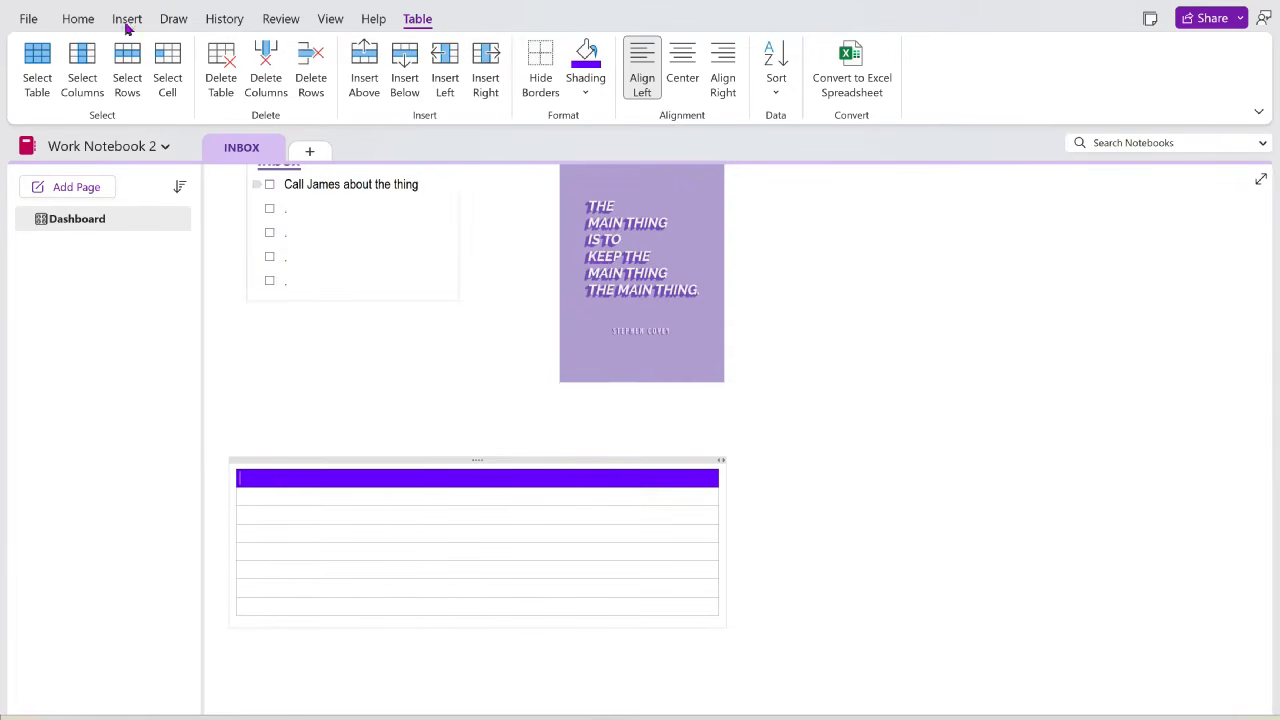
Step: Format the table's header row with centered, bold, white text at font size 14
left_click(83, 19)
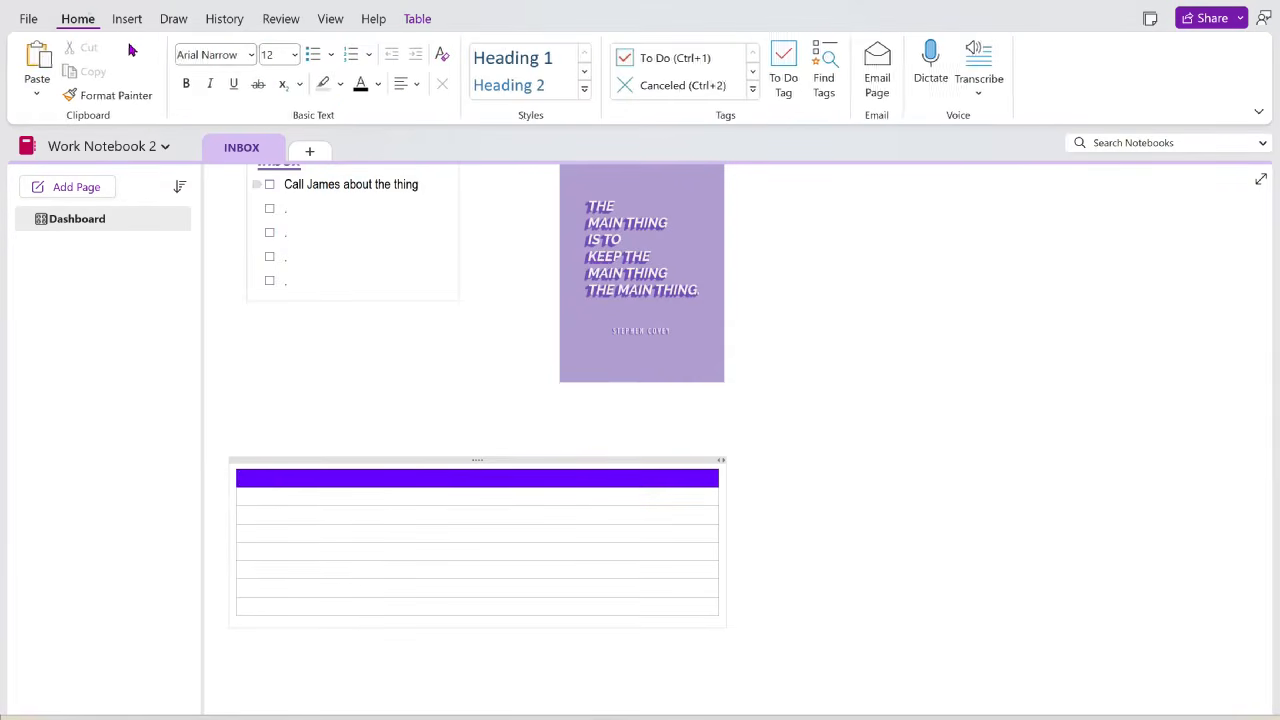
left_click(416, 86)
left_click(437, 134)
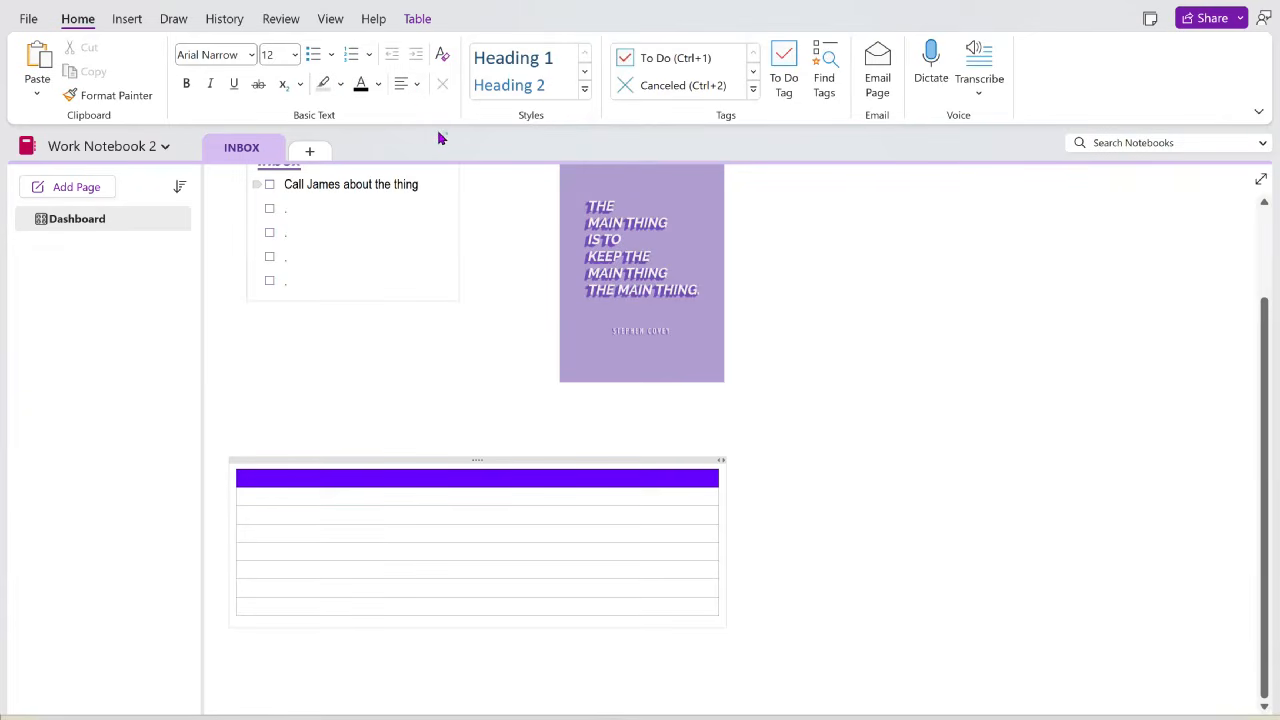
left_click(296, 55)
left_click(277, 251)
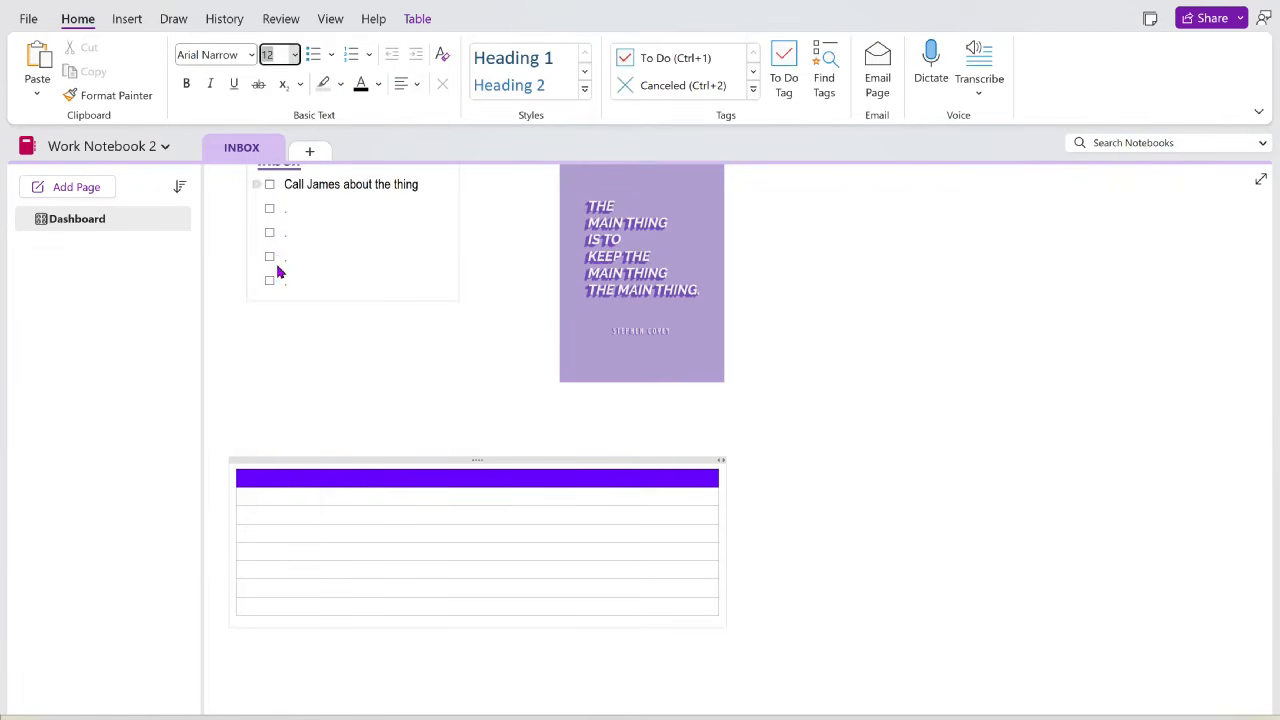
left_click(377, 85)
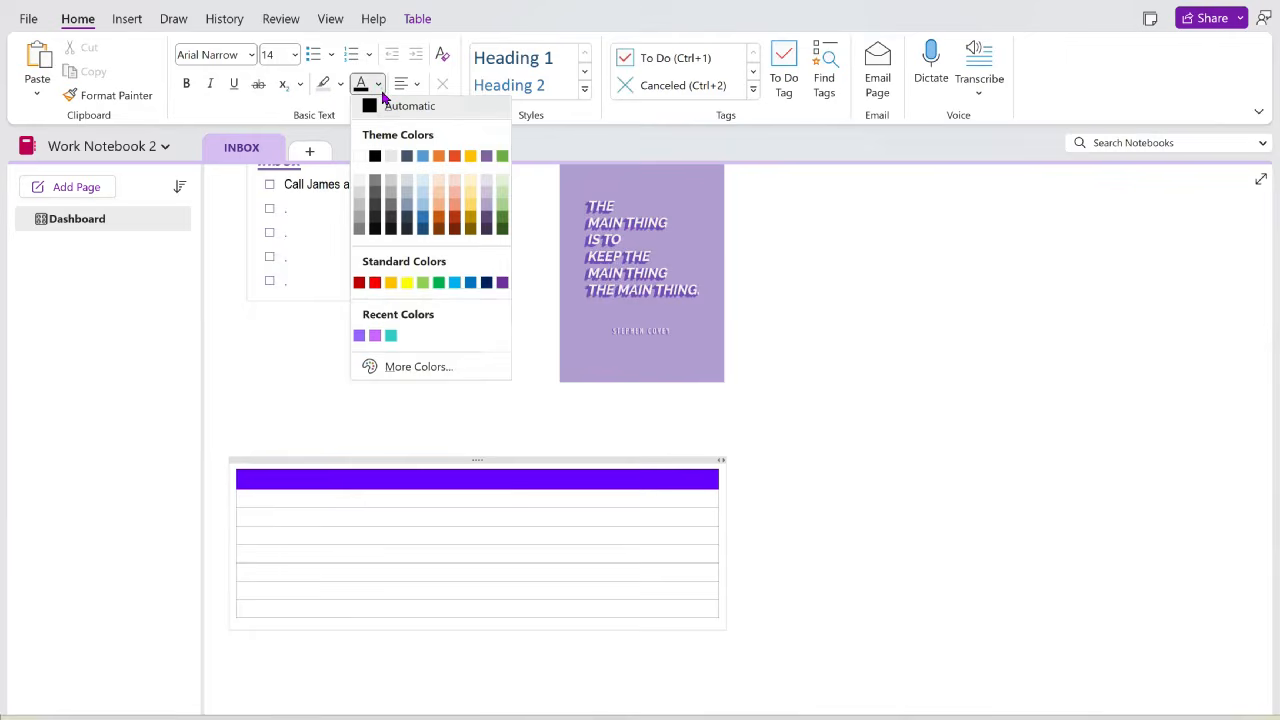
left_click(359, 162)
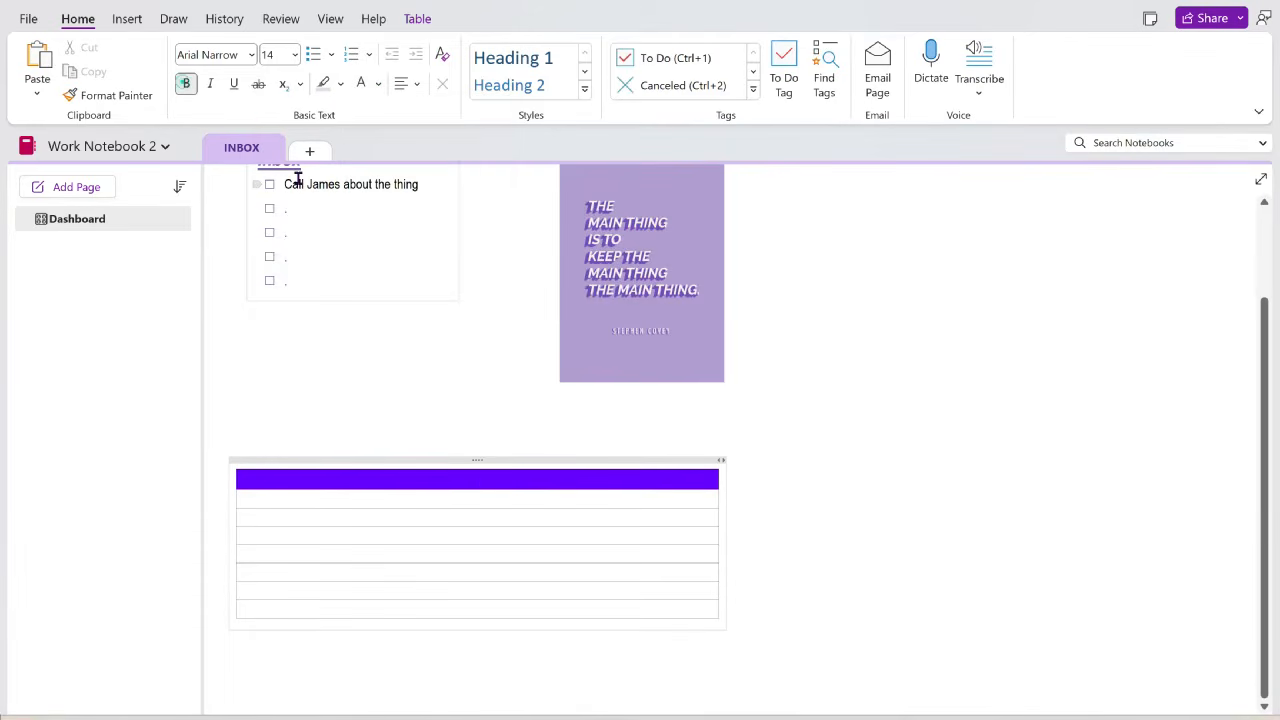
Step: Enter "Weekly Review Process" as the title in the table's header row
type("Weekly Rev i")
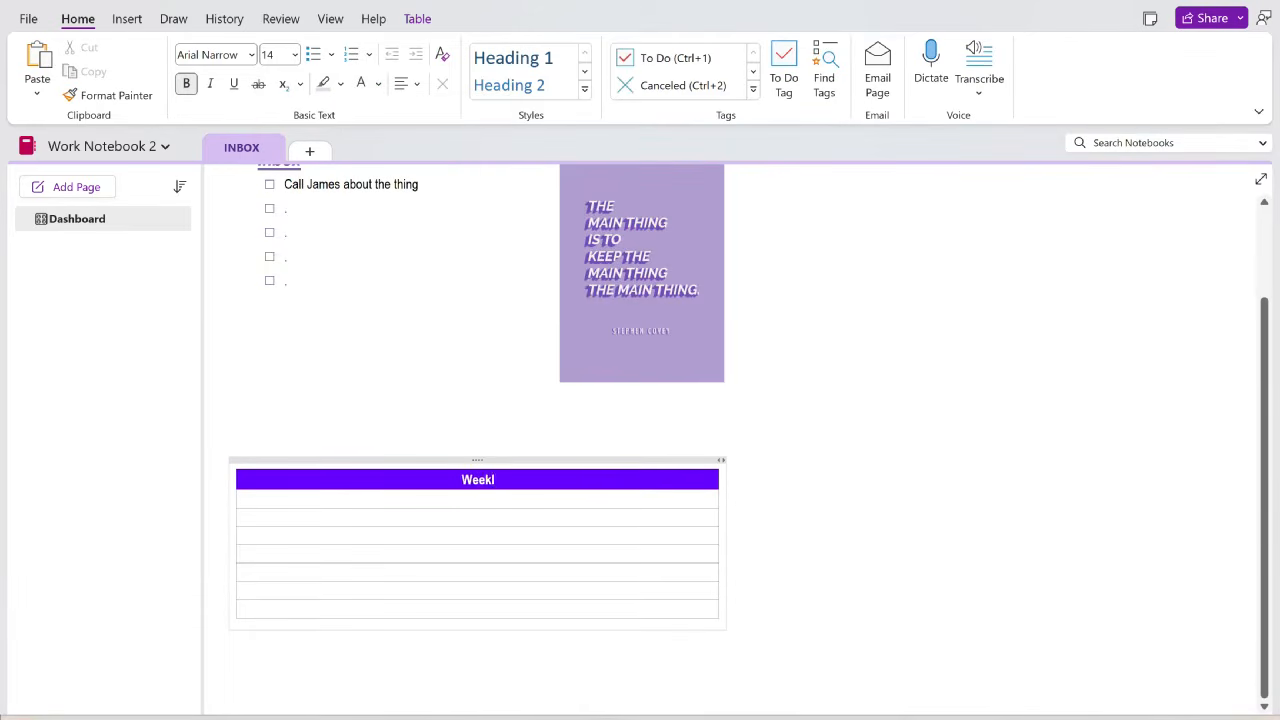
key("BackSpace")
key("BackSpace")
key("BackSpace")
key("BackSpace")
type("eview Process")
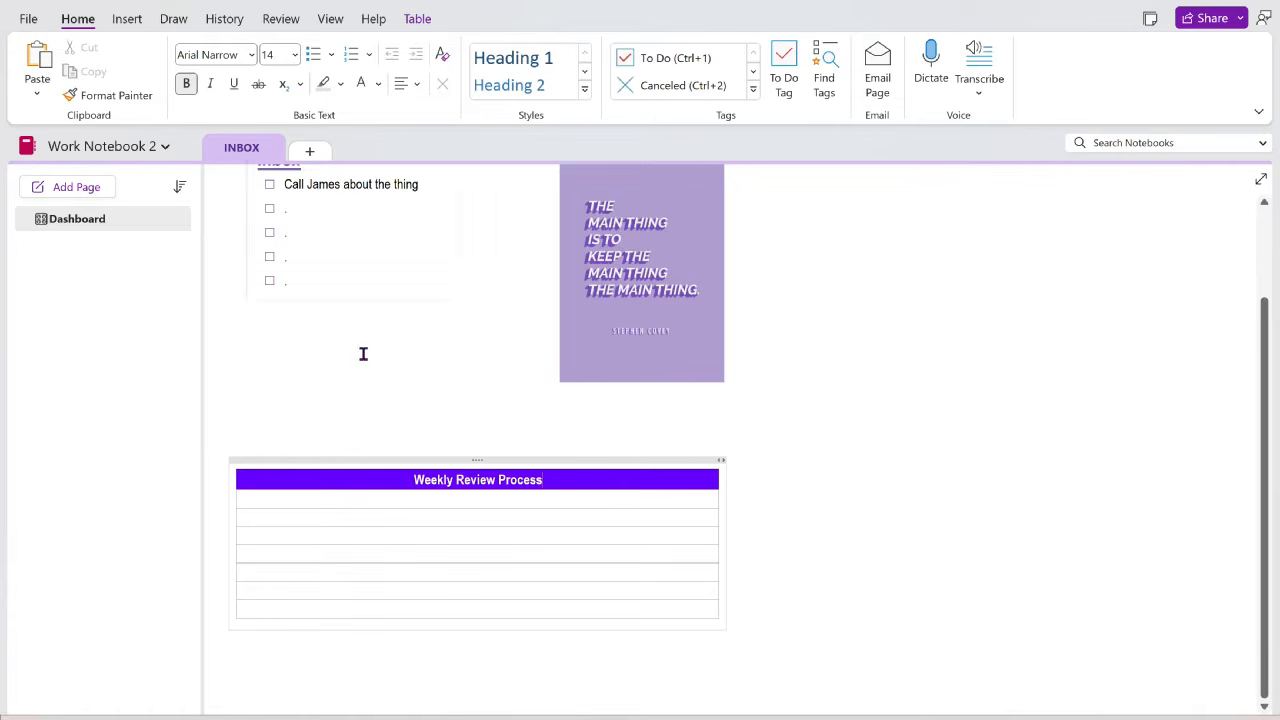
Step: Shade the table's second row with a lighter violet than the header, picked from the standard color palette
left_click(482, 501)
left_click(417, 18)
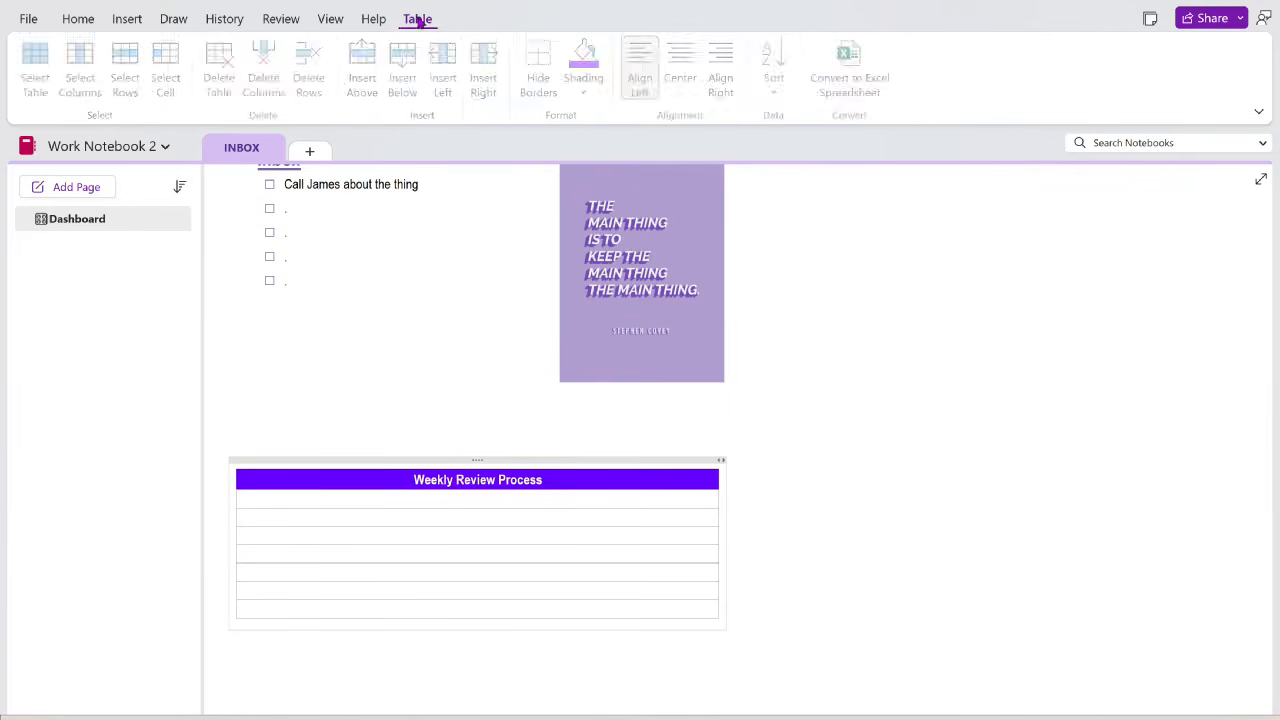
left_click(587, 93)
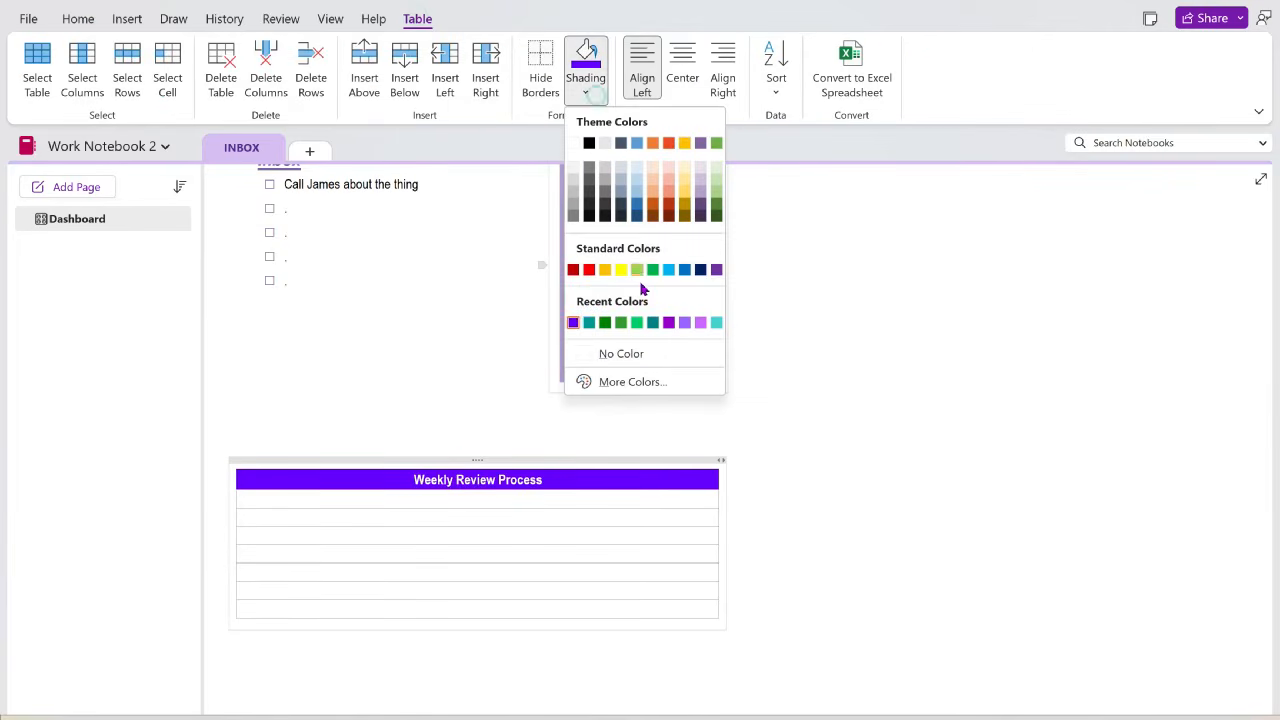
left_click(632, 382)
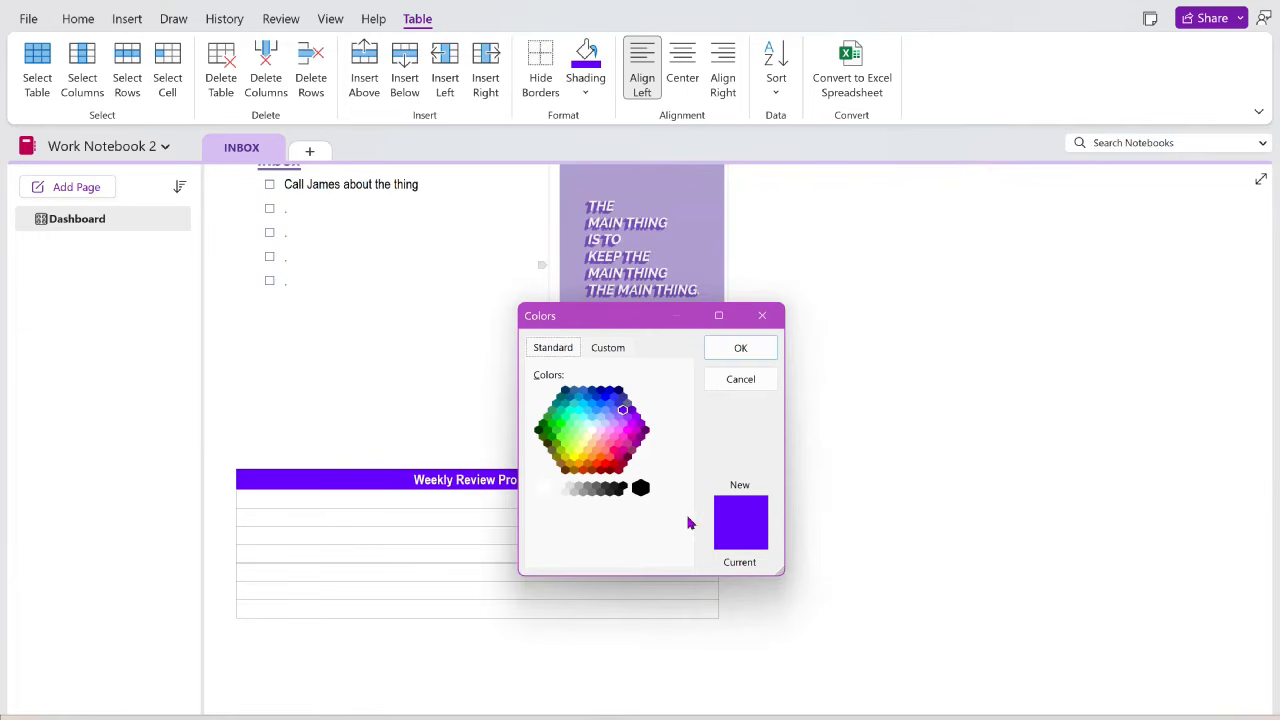
left_click_drag(789, 571, 1020, 647)
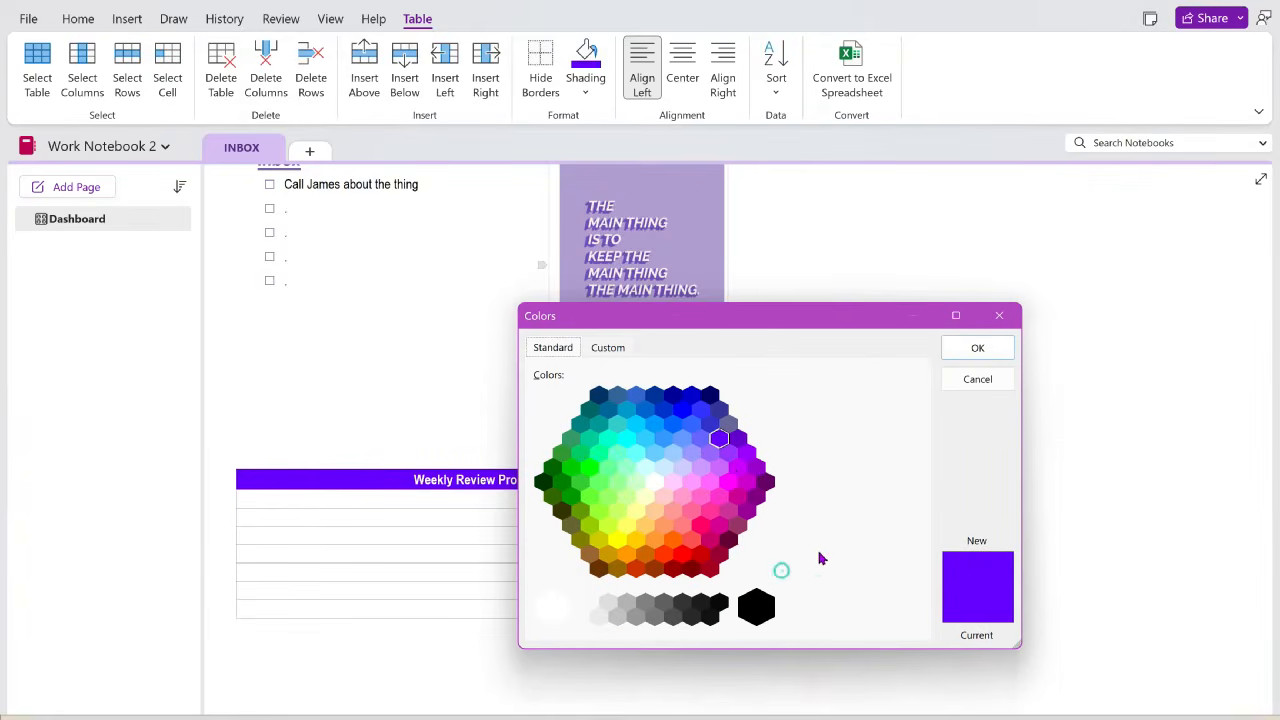
left_click(710, 456)
left_click(977, 348)
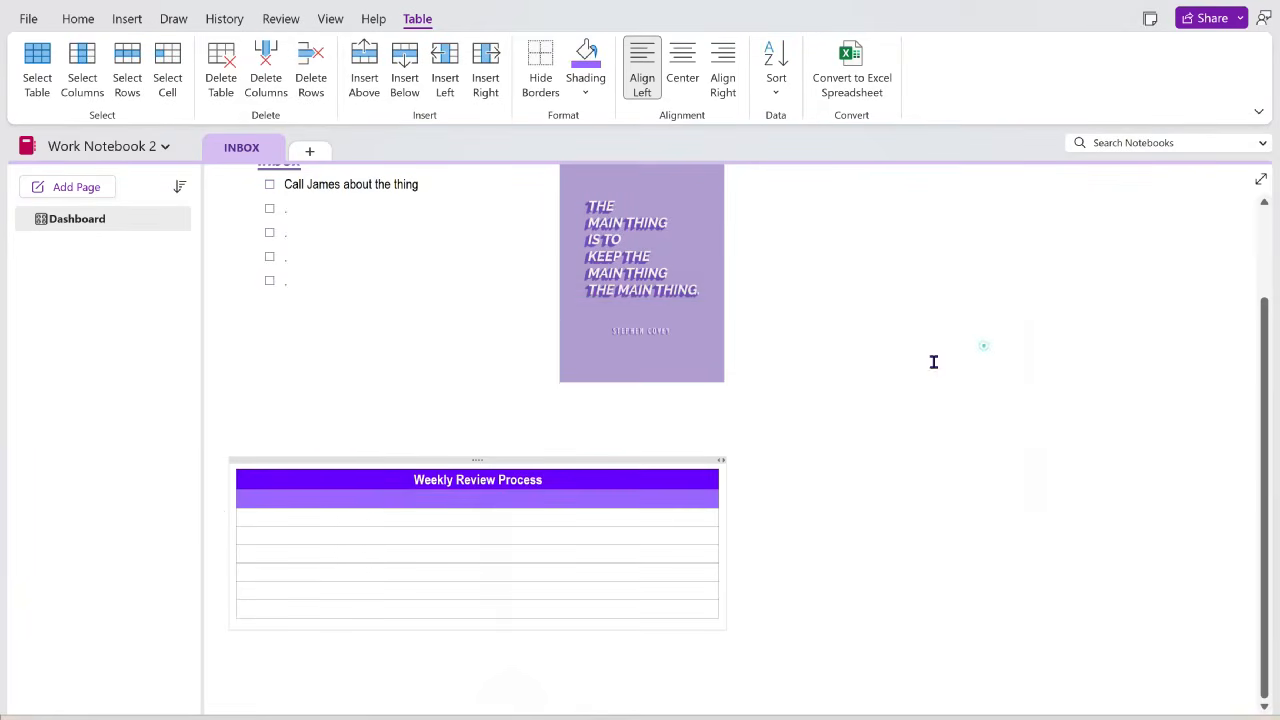
Step: Enter "Step 1: Clean Up" in bold white text in the table's second row
left_click(77, 19)
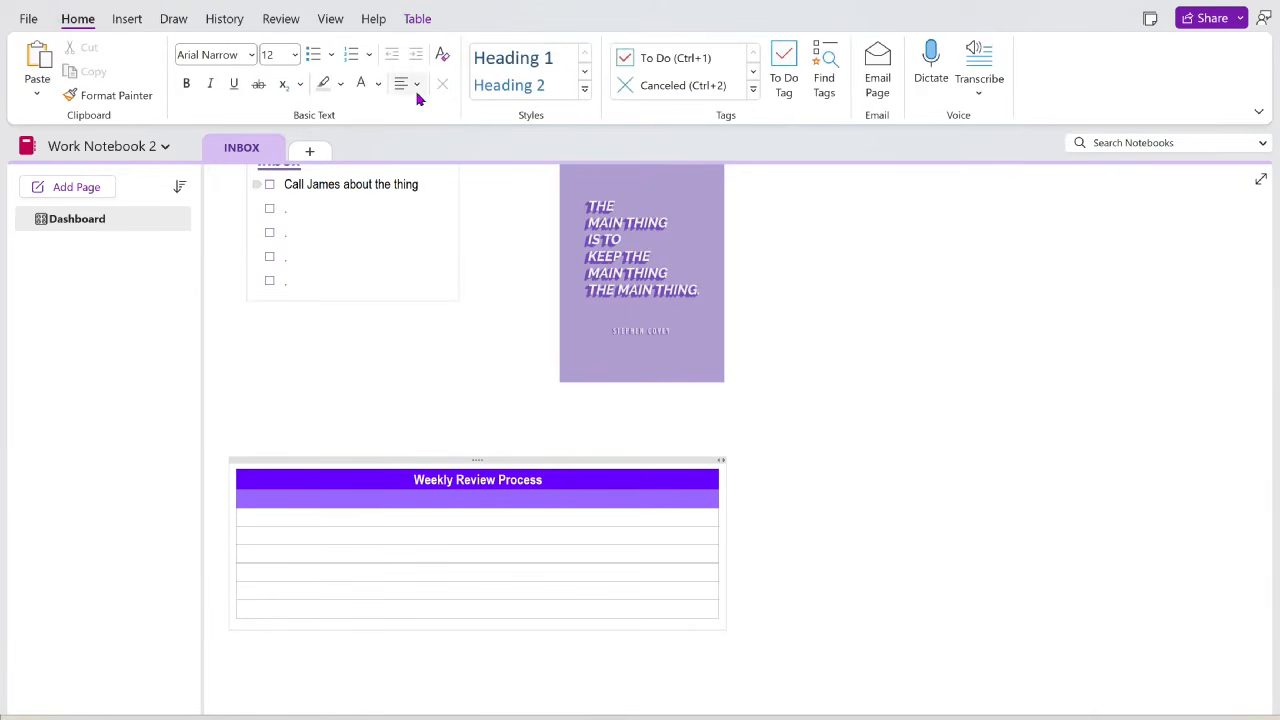
left_click(187, 84)
type("Step 1: Clean Up")
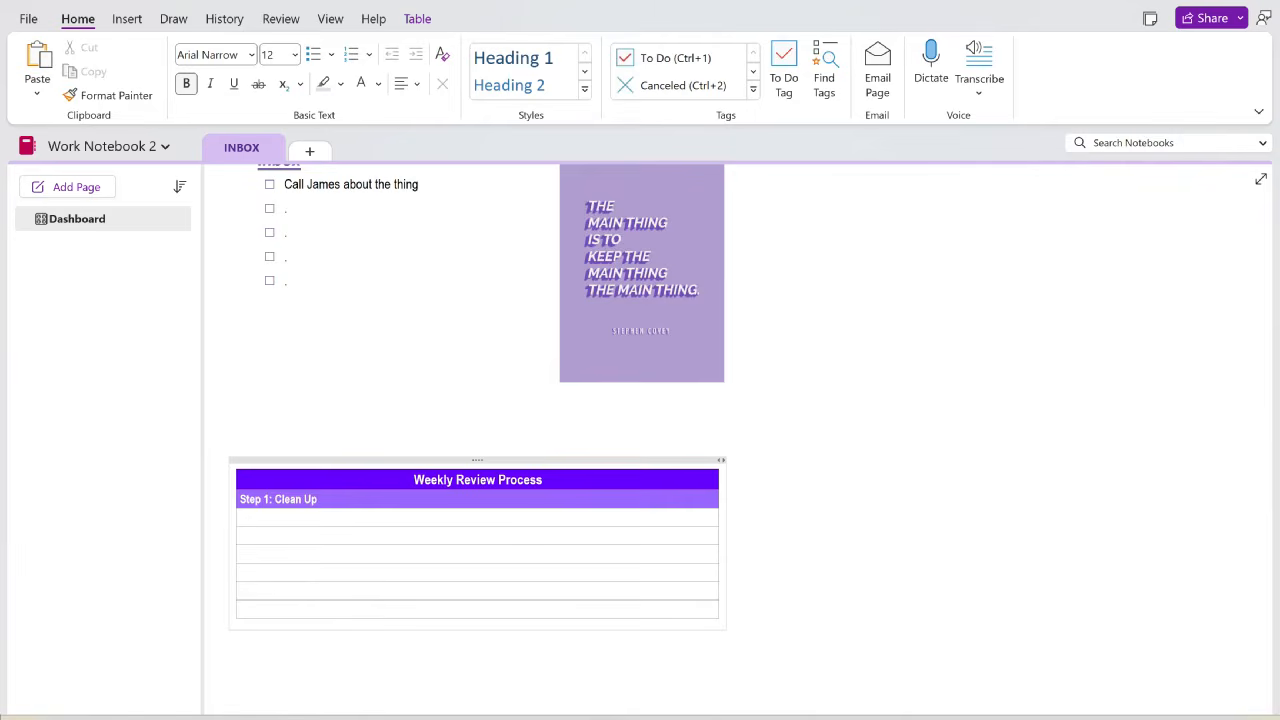
Step: Start a new custom tag named "XYZ Meeting" and give it the sad-face symbol
left_click(360, 514)
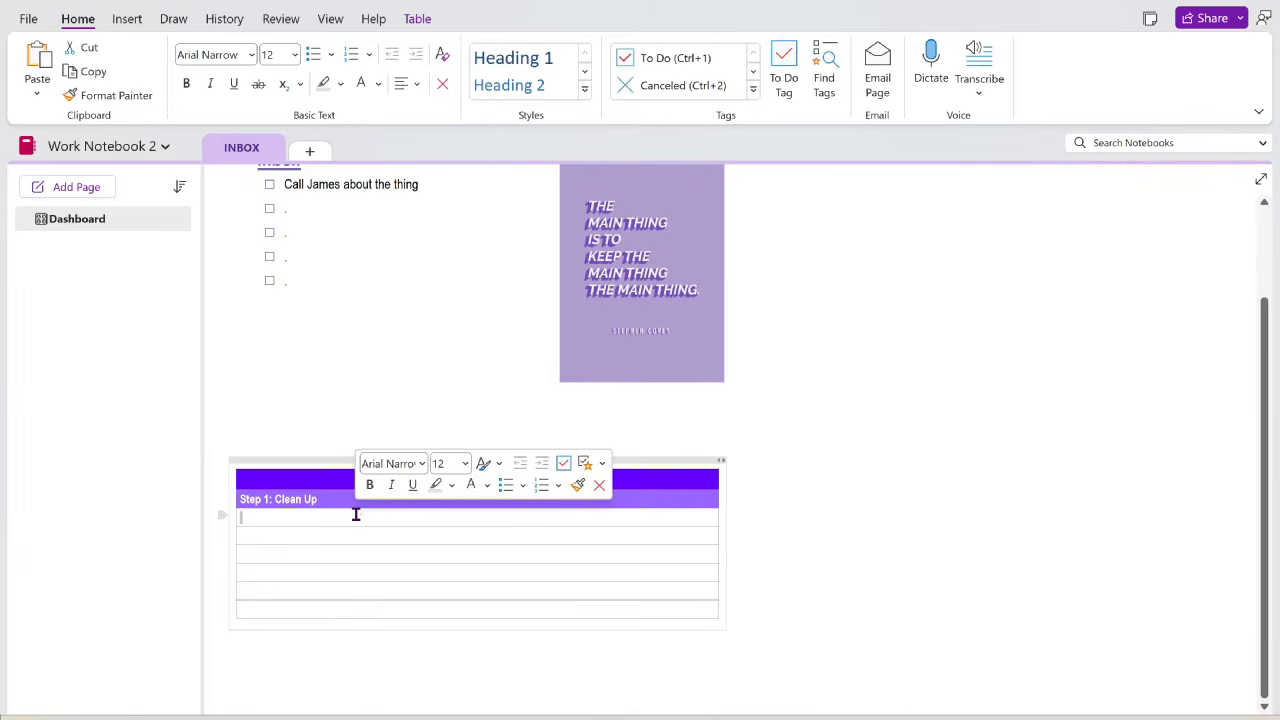
left_click(331, 519)
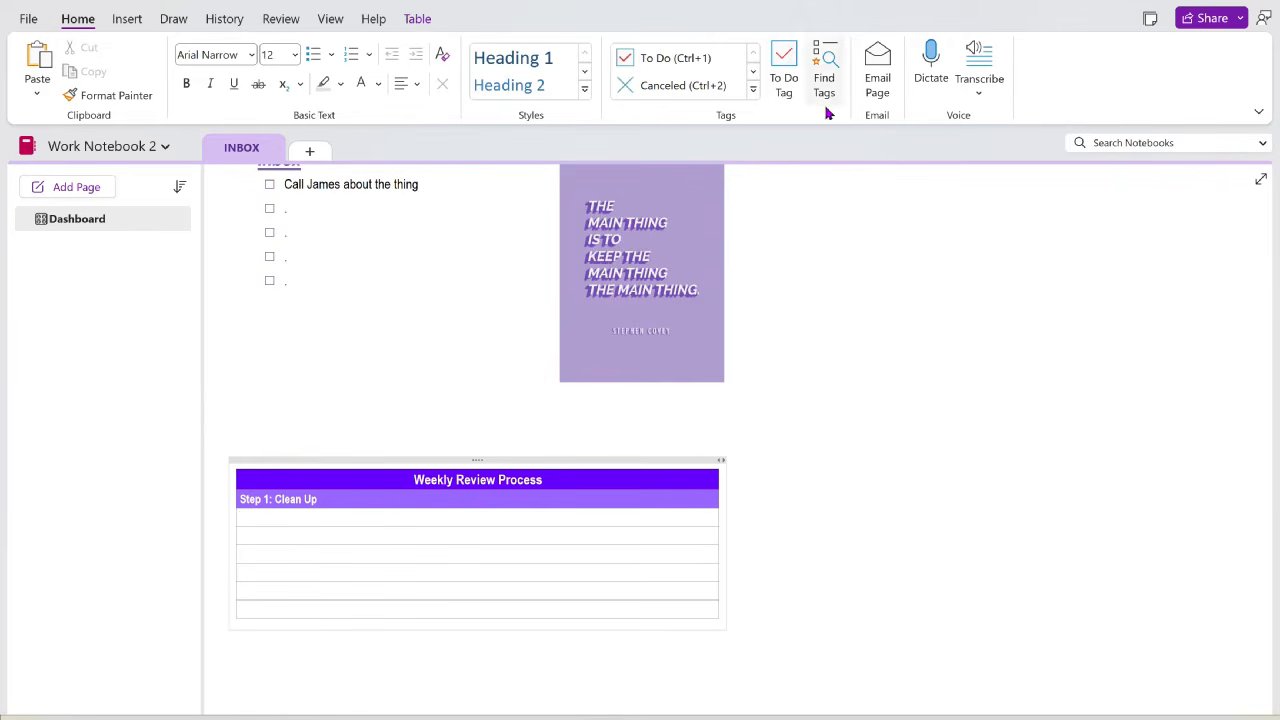
left_click(754, 89)
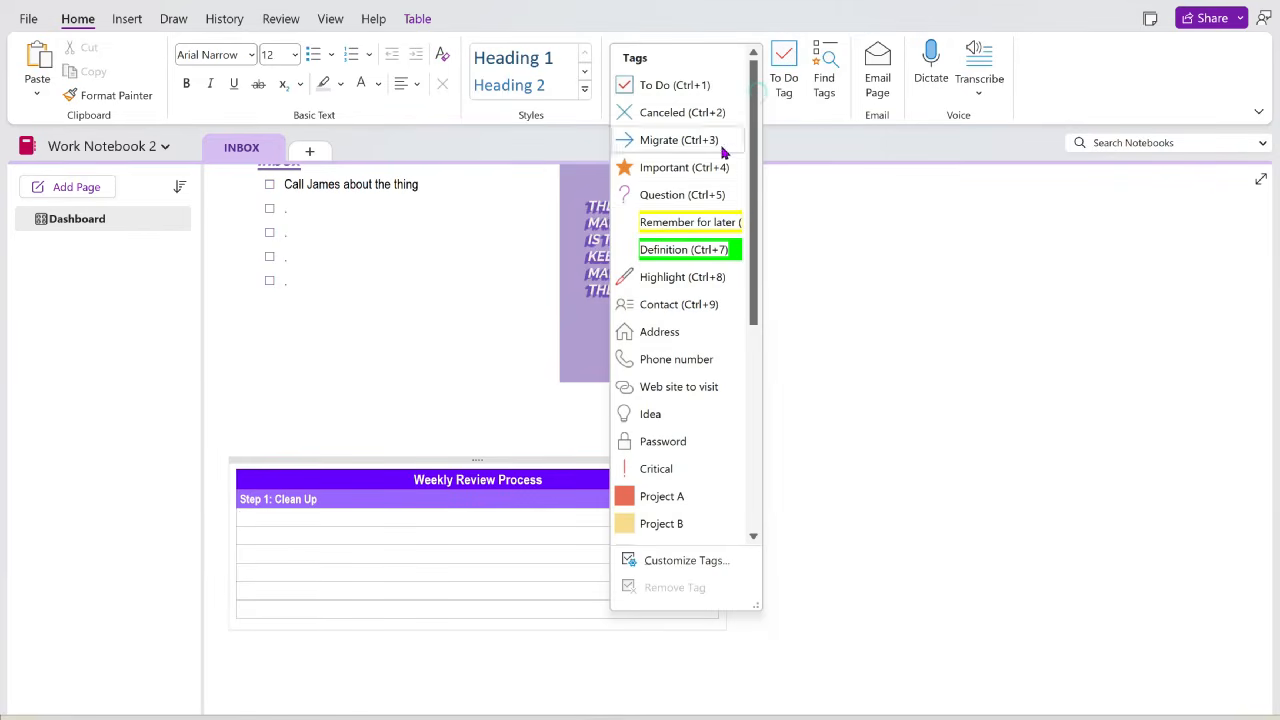
left_click(678, 564)
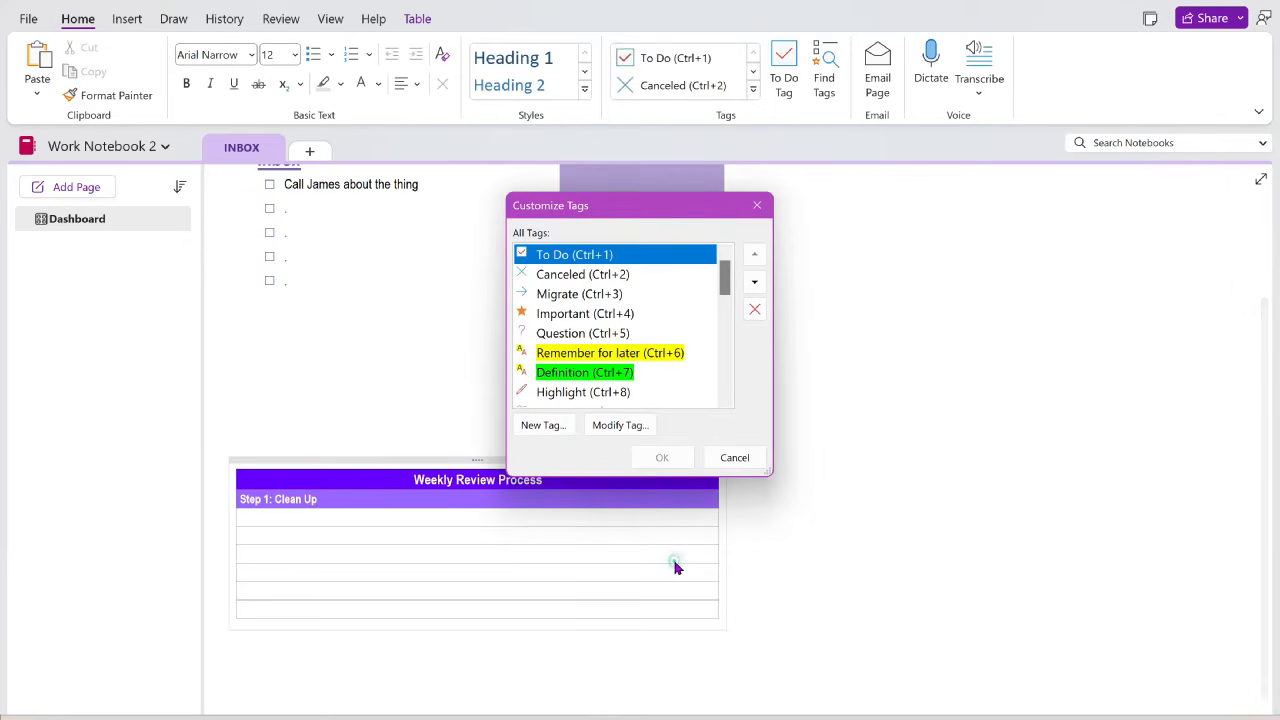
left_click(546, 428)
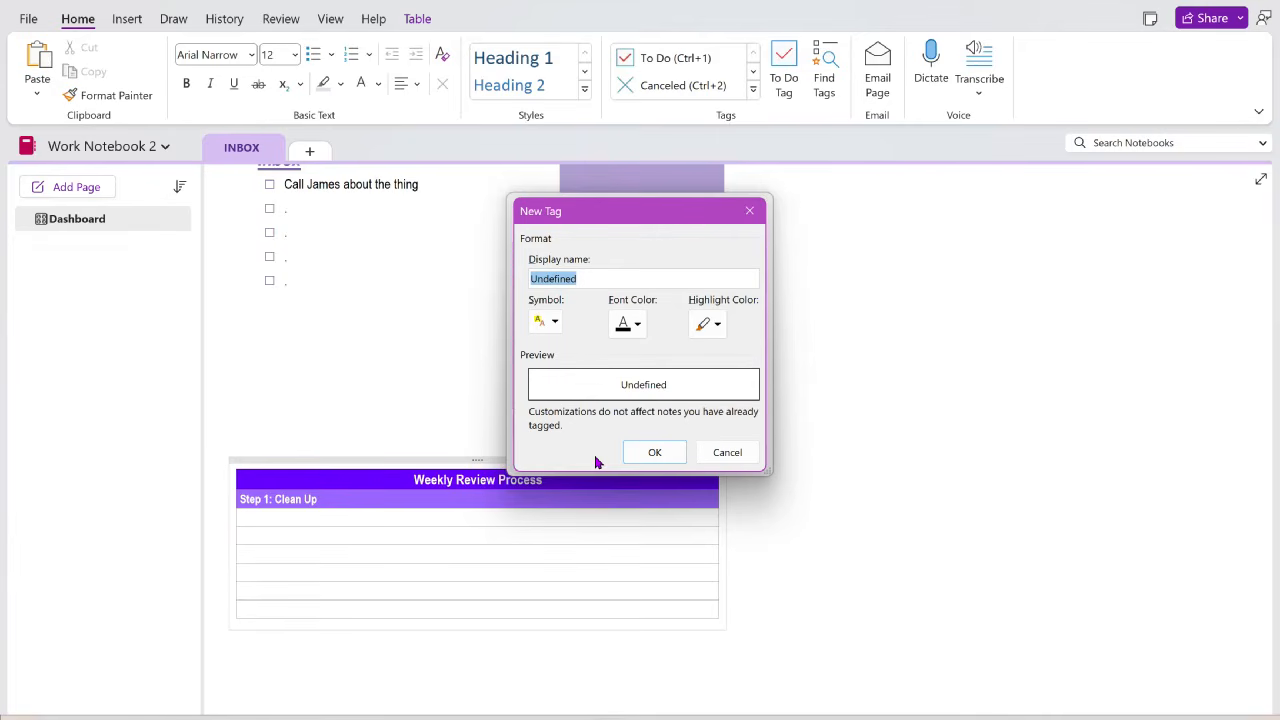
type("X")
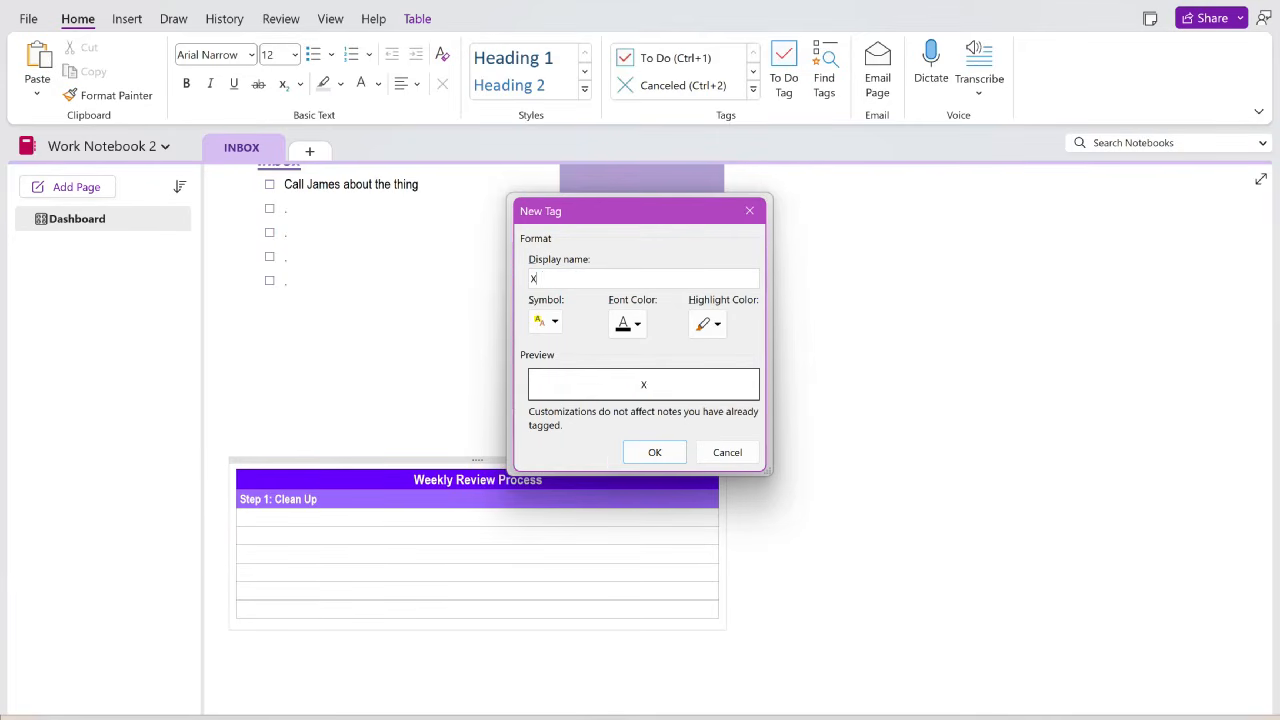
type("YZ Meeting")
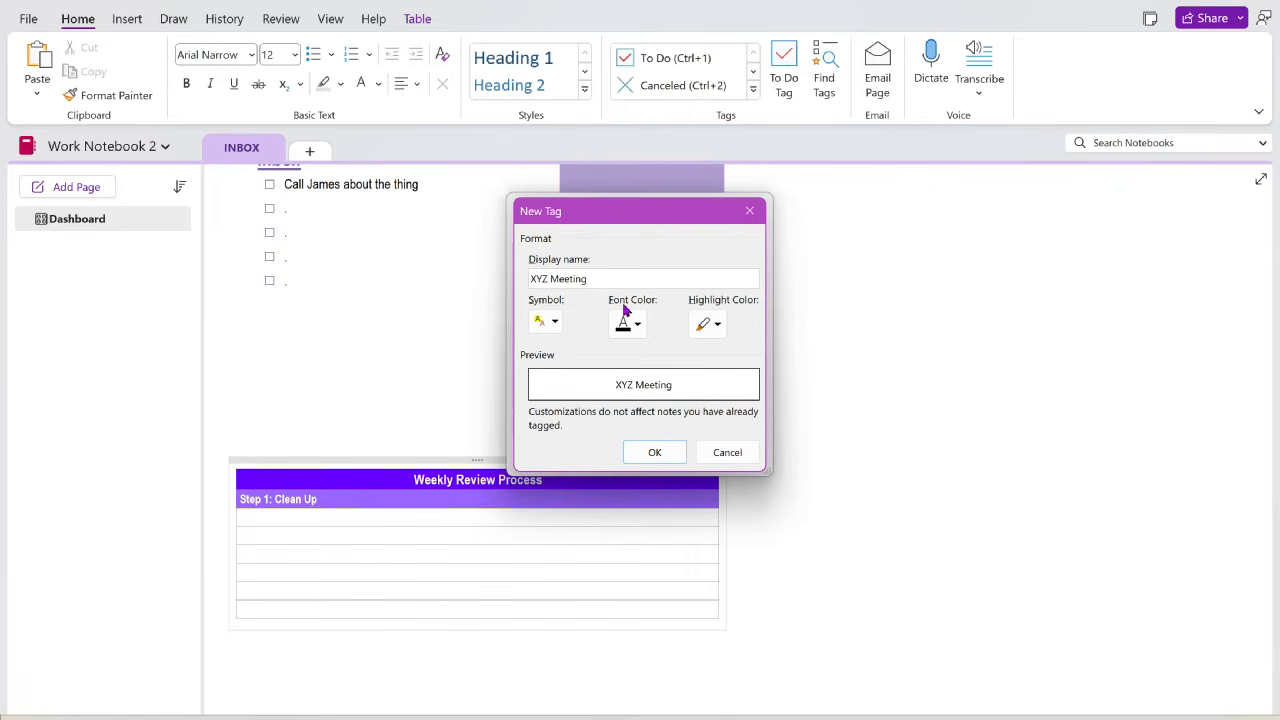
left_click(554, 323)
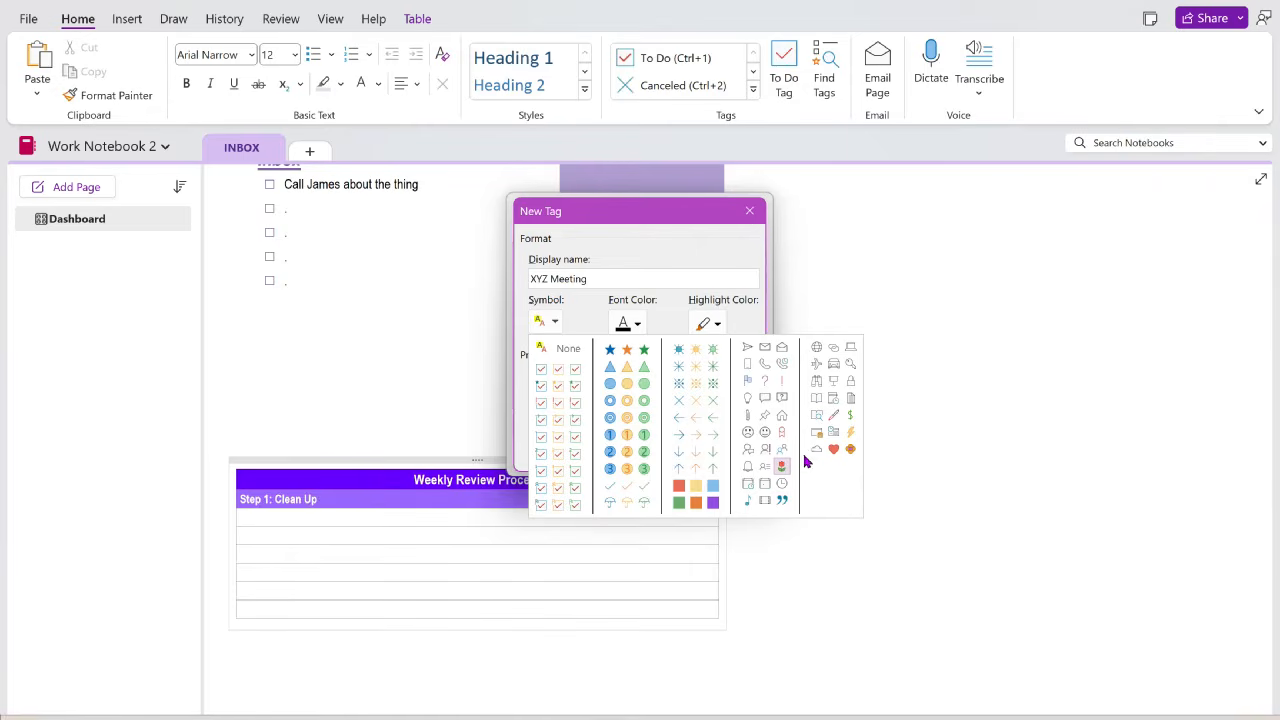
left_click(747, 434)
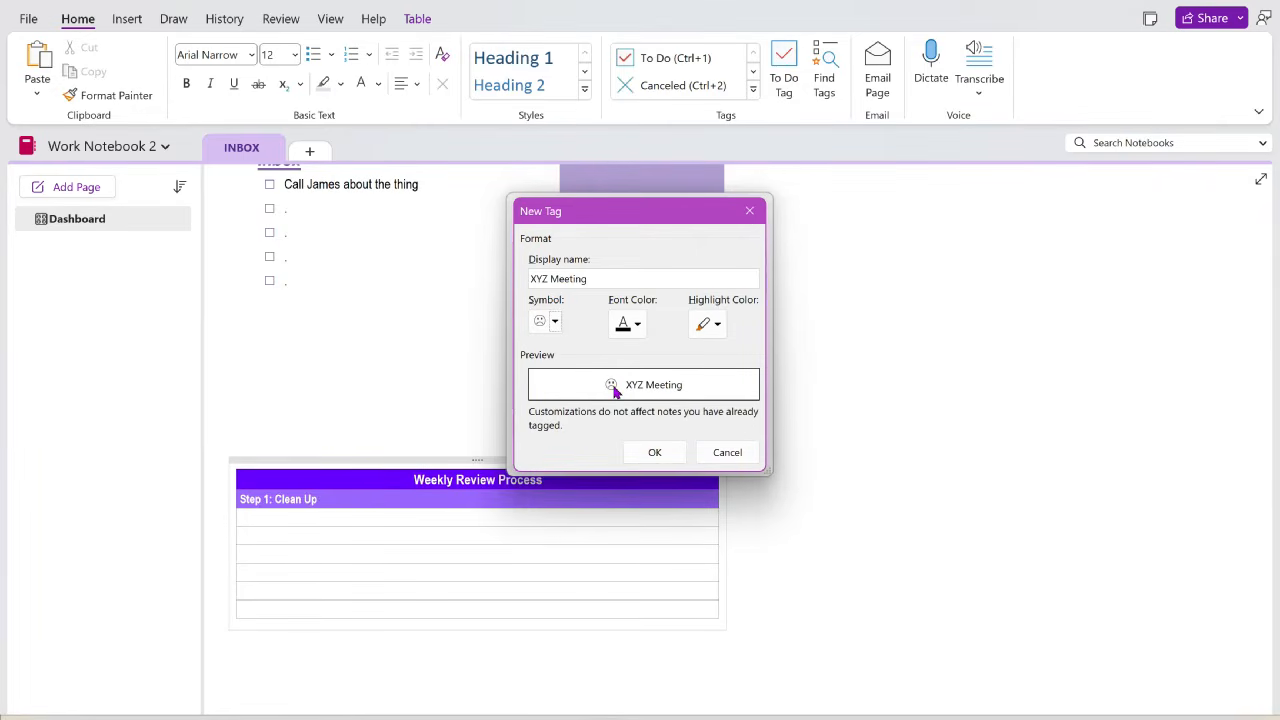
Step: Try a magenta and a black font color and a magenta highlight on the XYZ Meeting tag
left_click(630, 324)
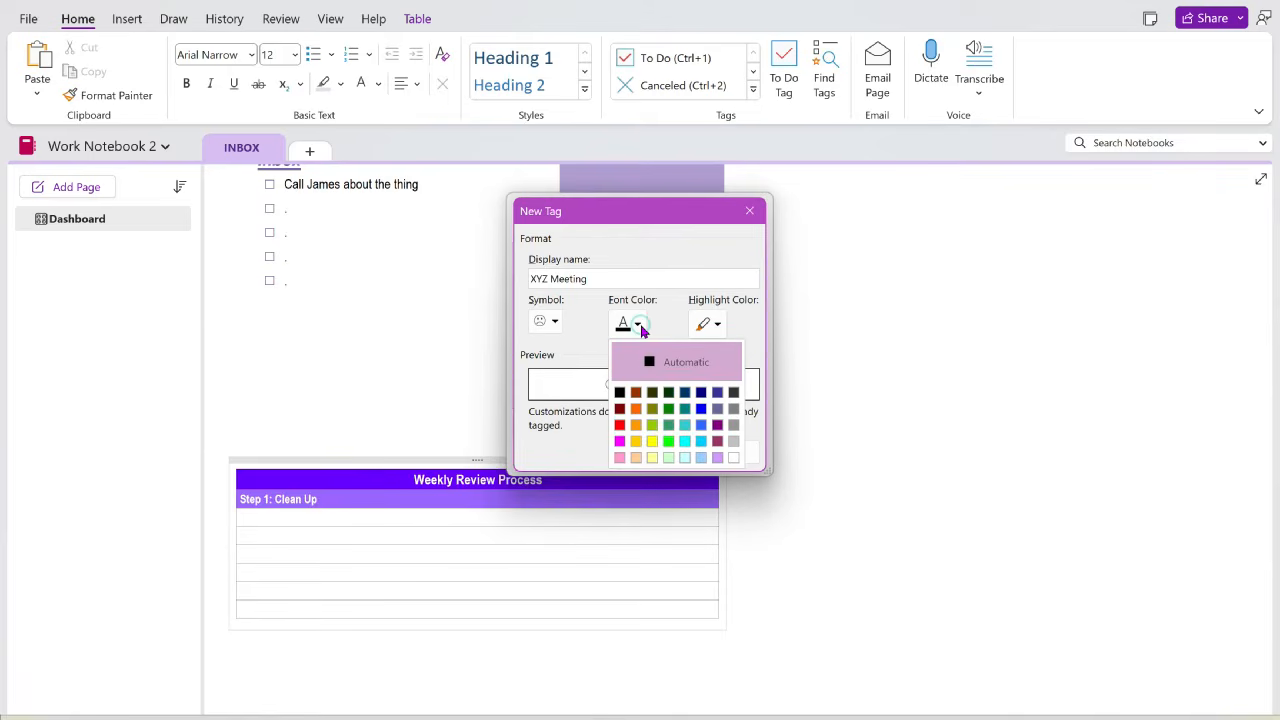
left_click(620, 442)
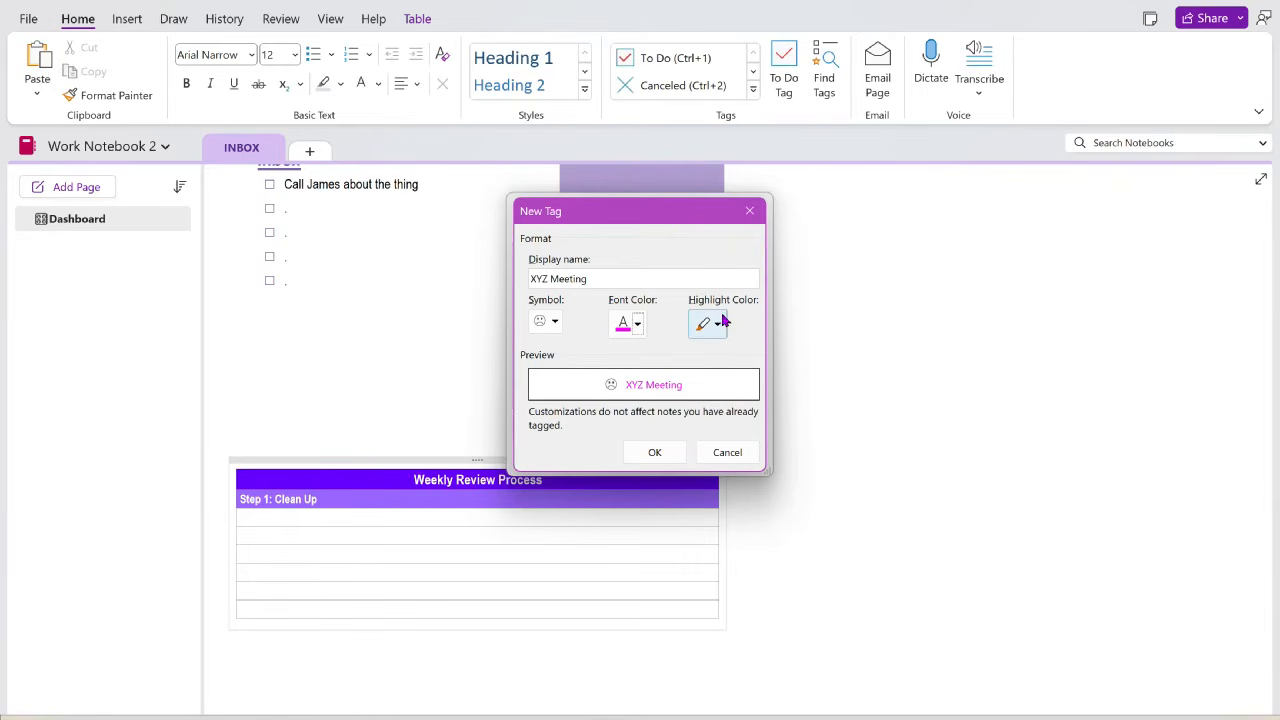
left_click(640, 323)
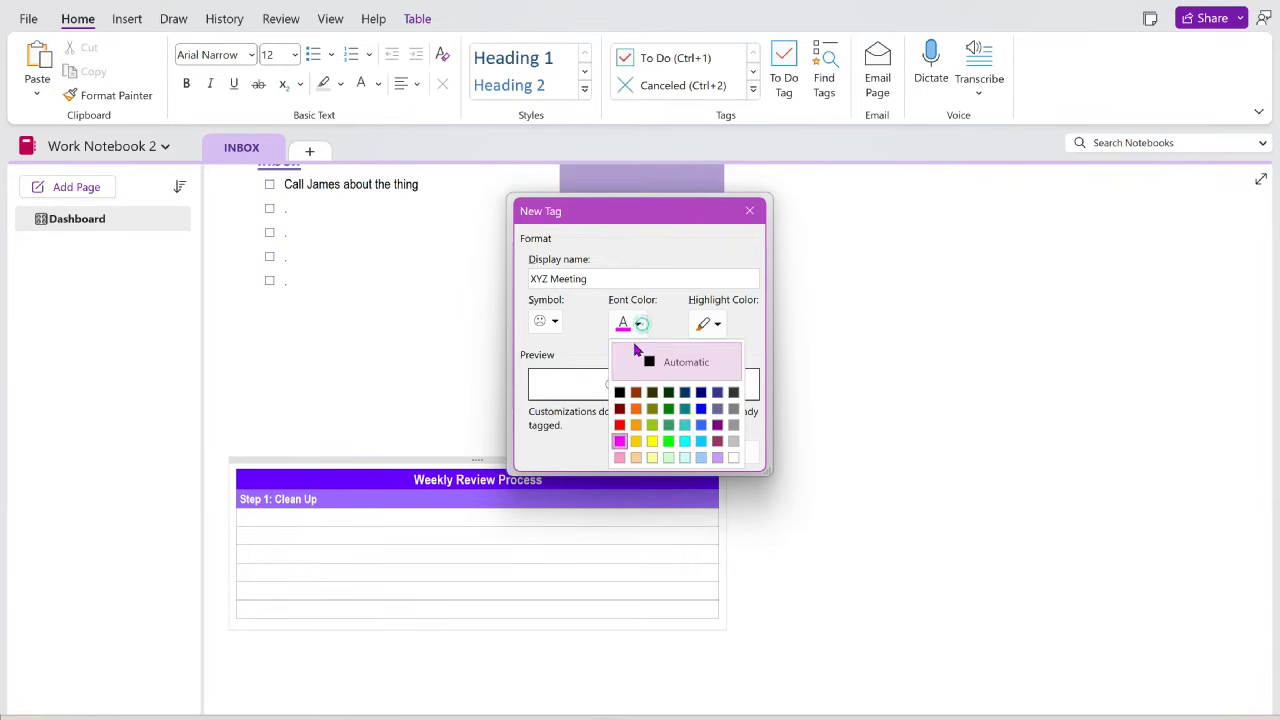
left_click(618, 391)
left_click(717, 323)
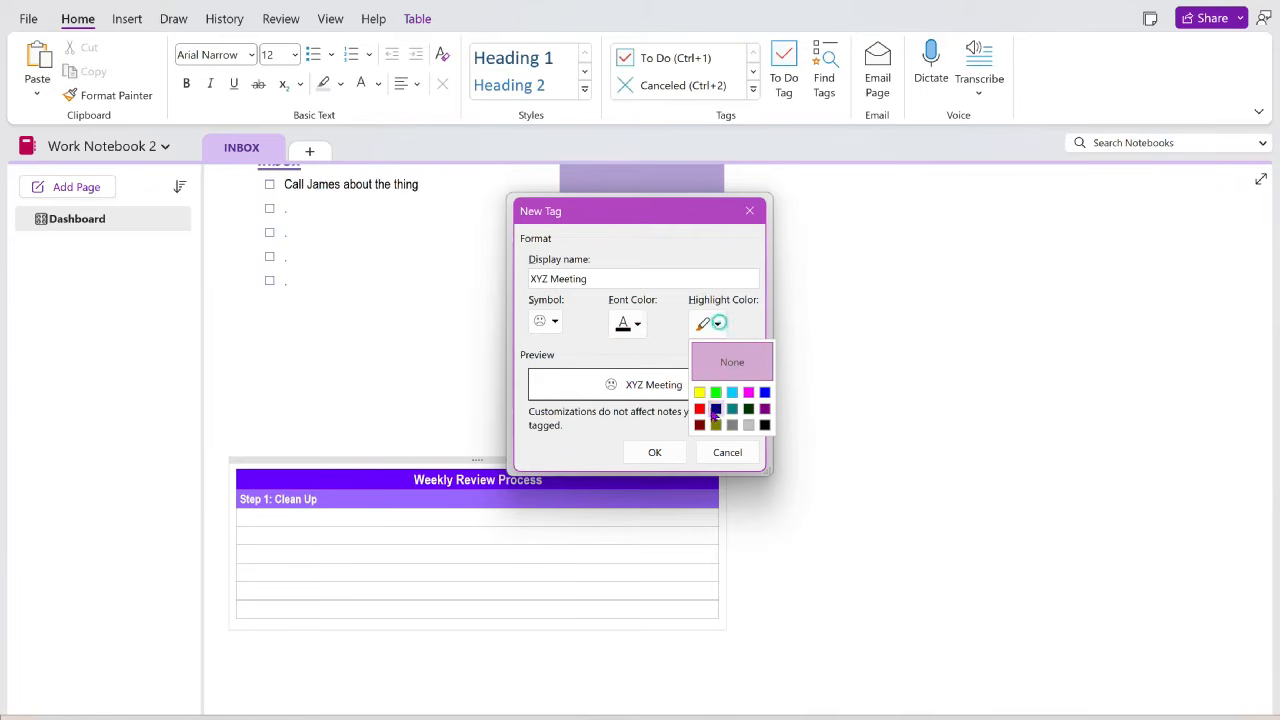
left_click(748, 393)
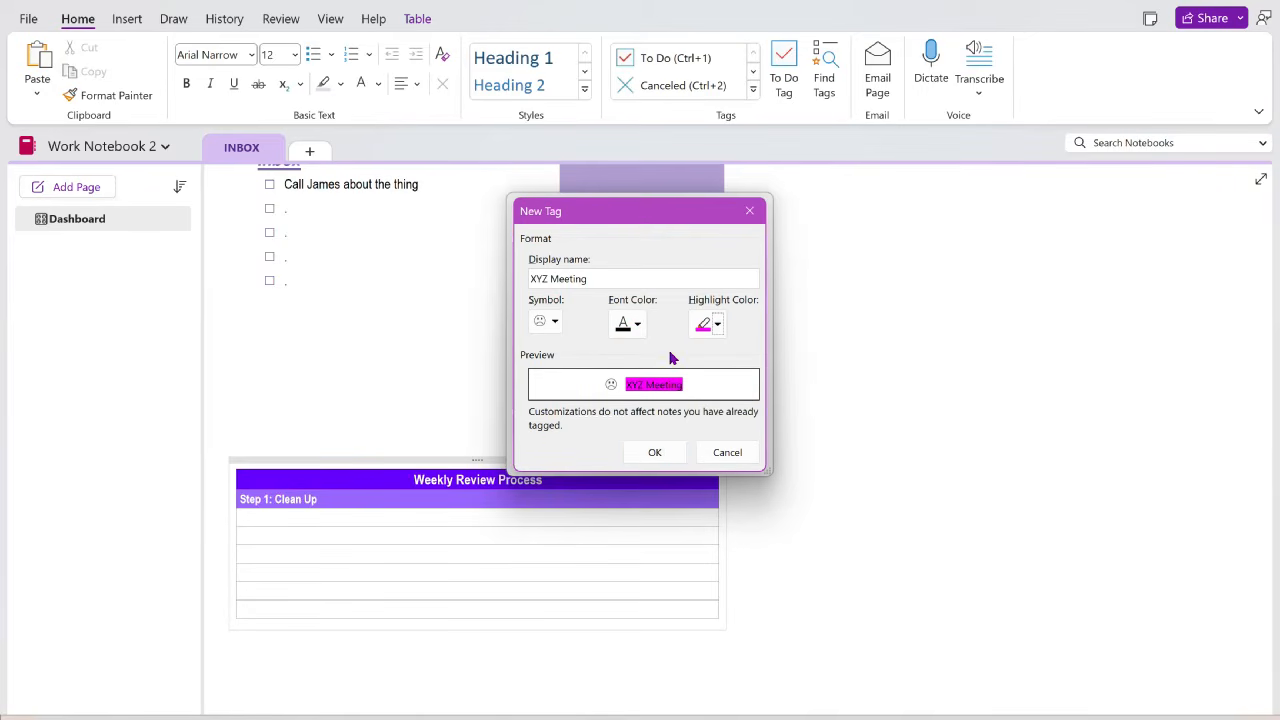
Step: Give the XYZ Meeting tag a black highlight and a light pink font color, and save the tag
left_click(715, 324)
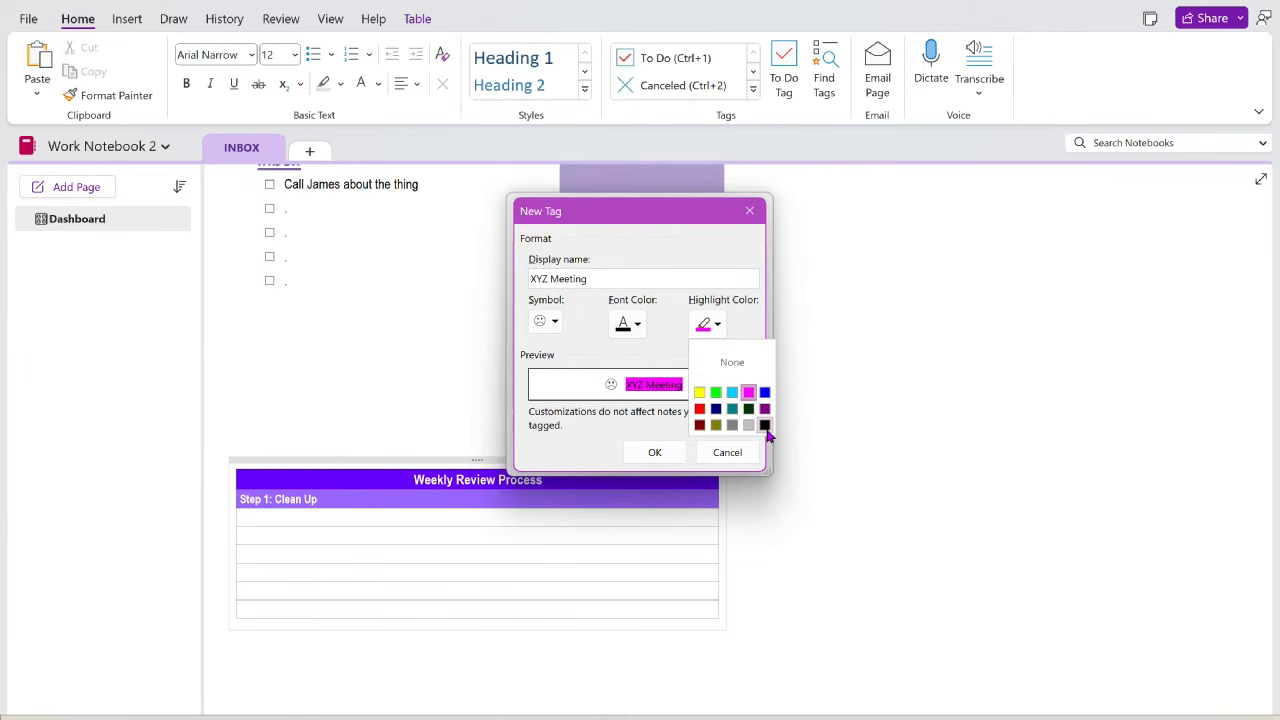
left_click(765, 426)
left_click(637, 326)
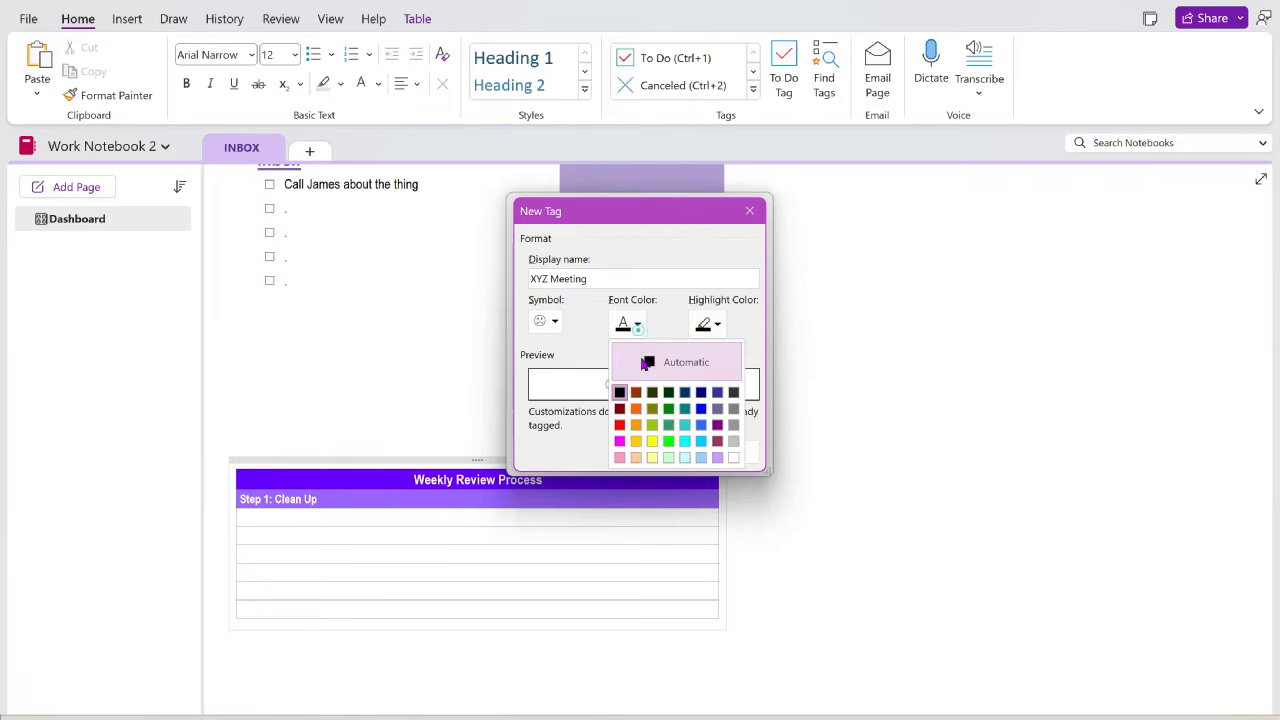
left_click(620, 457)
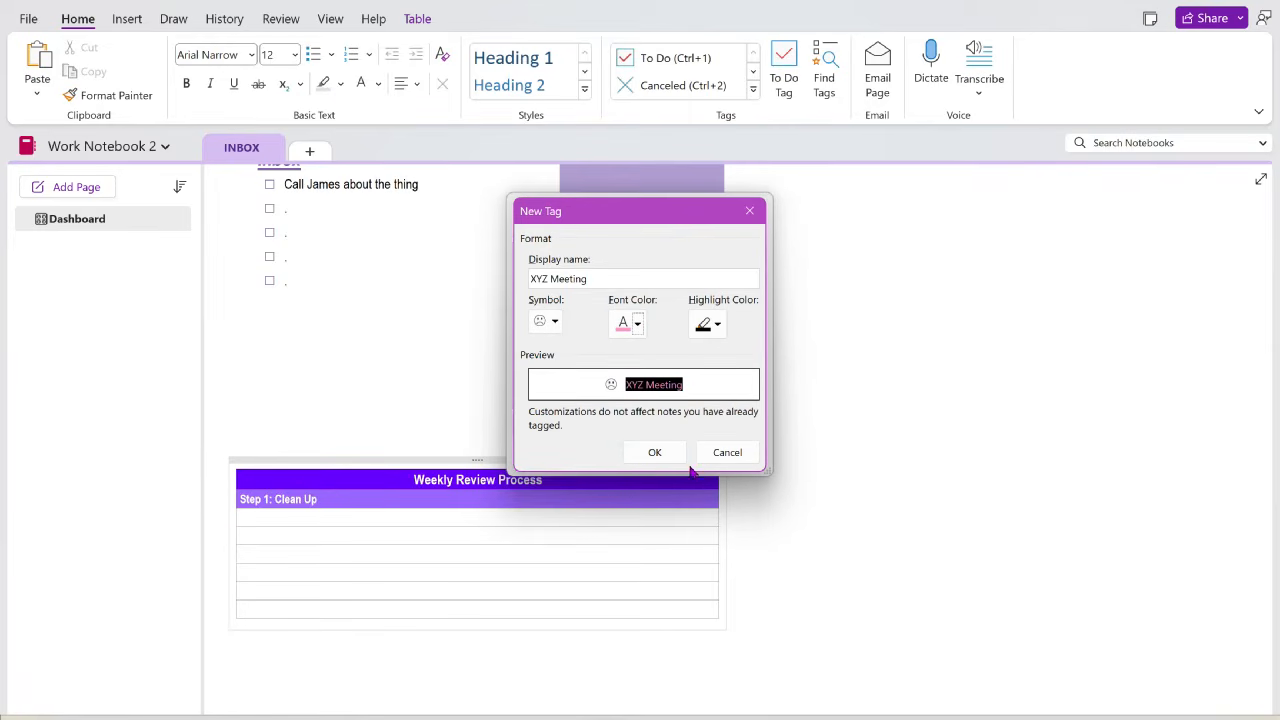
left_click(660, 453)
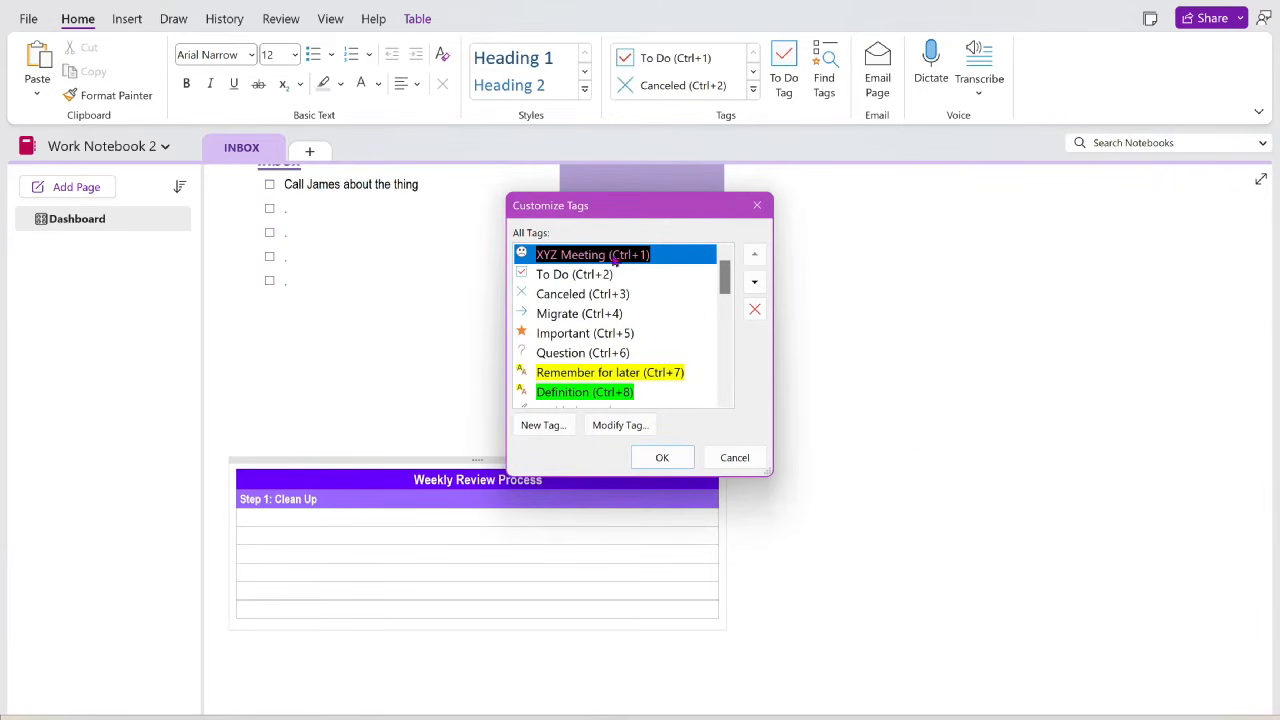
Step: Move the XYZ Meeting tag down to third place in the tag list and save the tag order
left_click(754, 282)
left_click(754, 282)
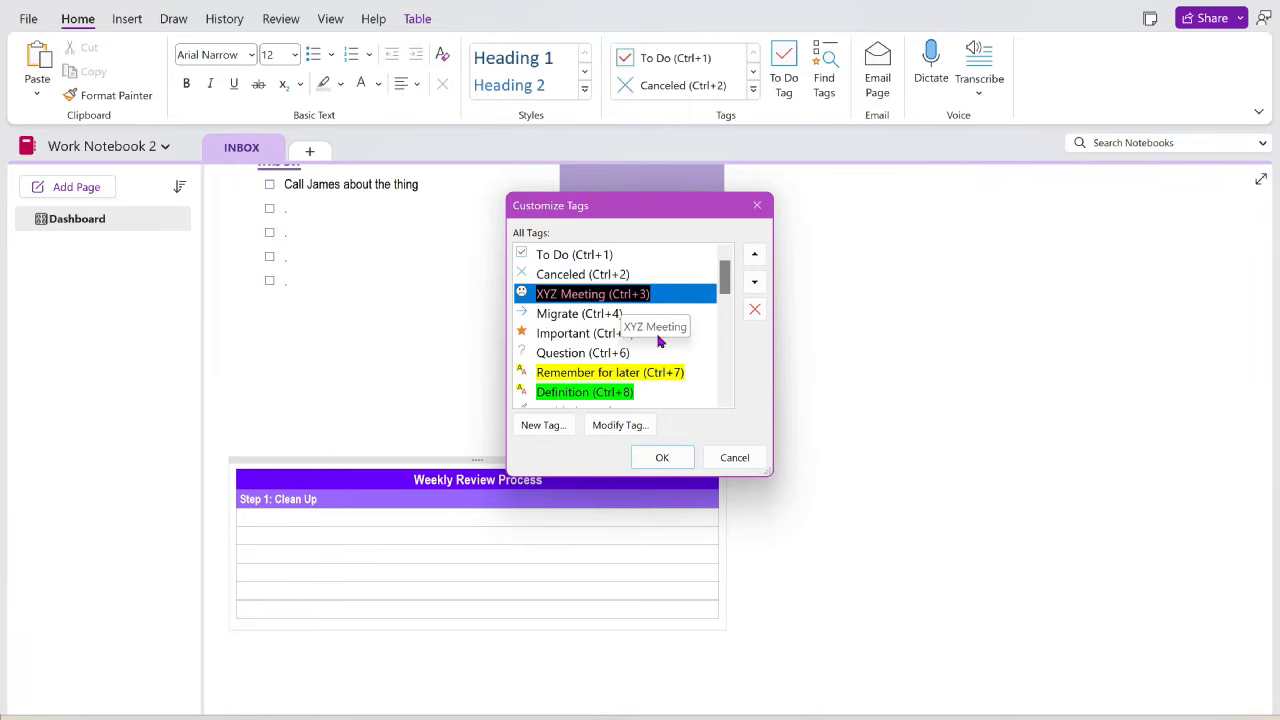
left_click(664, 457)
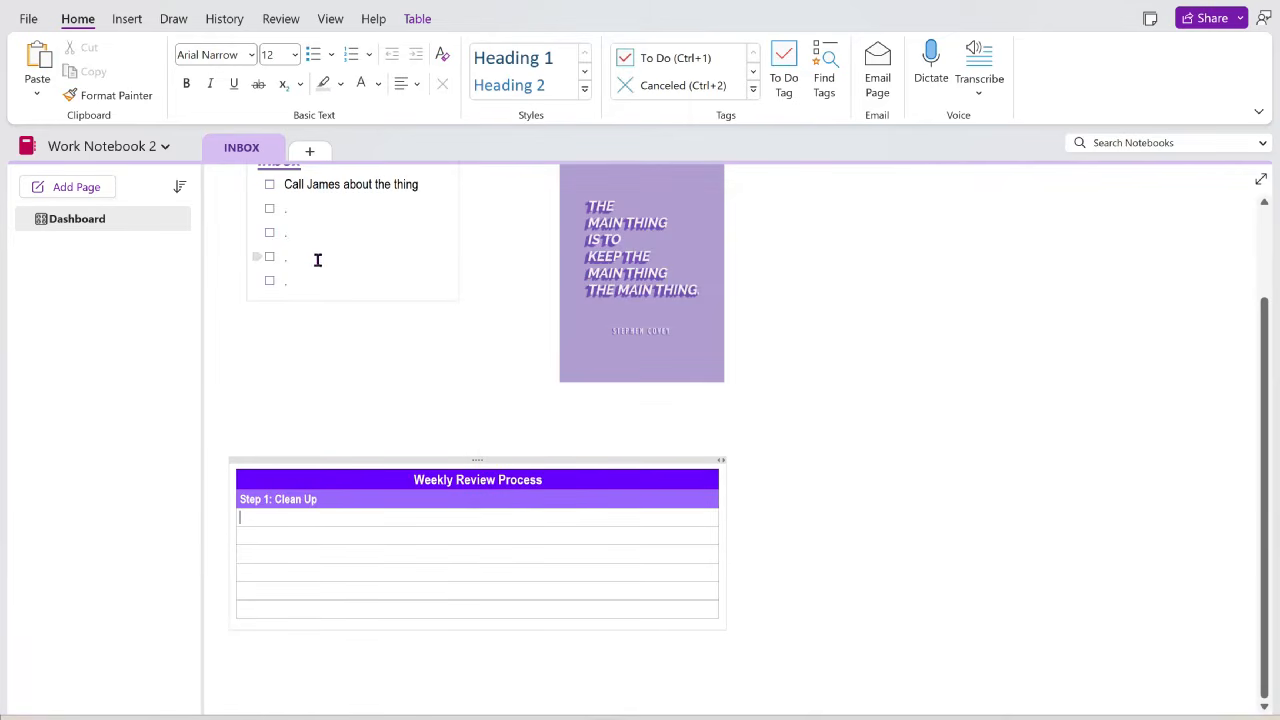
Step: Apply the XYZ Meeting tag to the second Inbox item and enter "Send the agenda" as its text
left_click(297, 208)
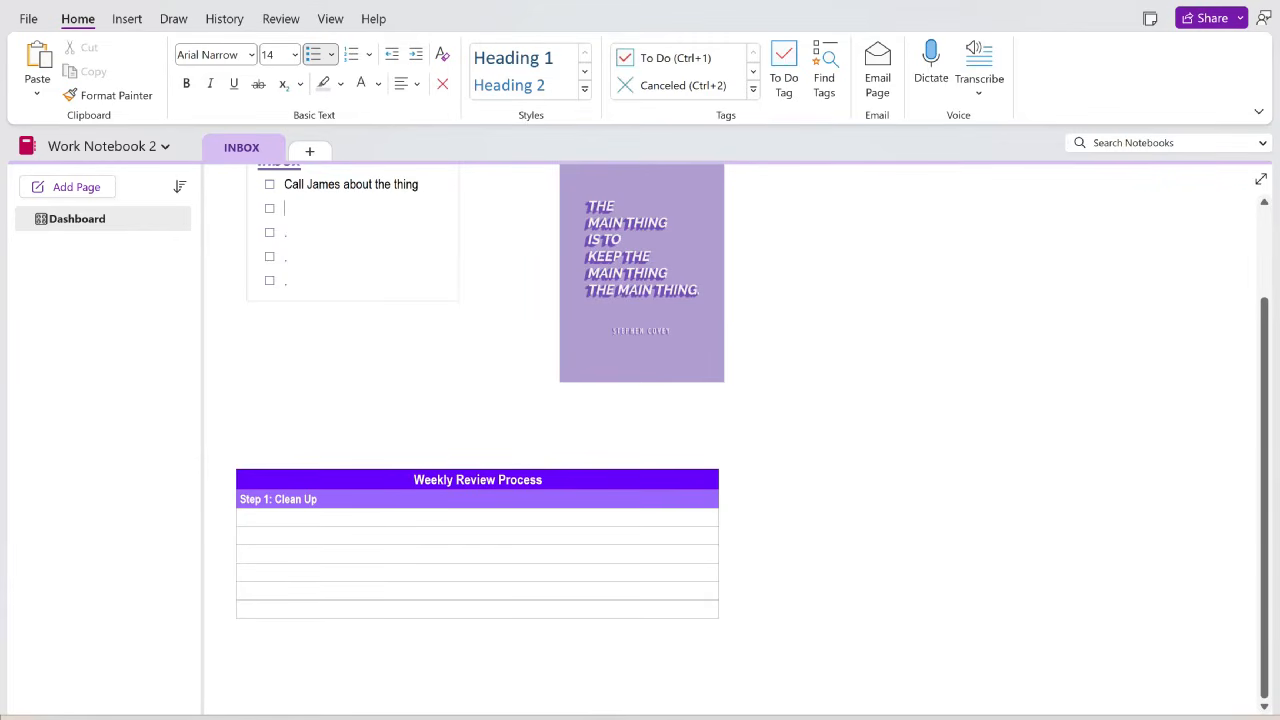
key("ctrl+3")
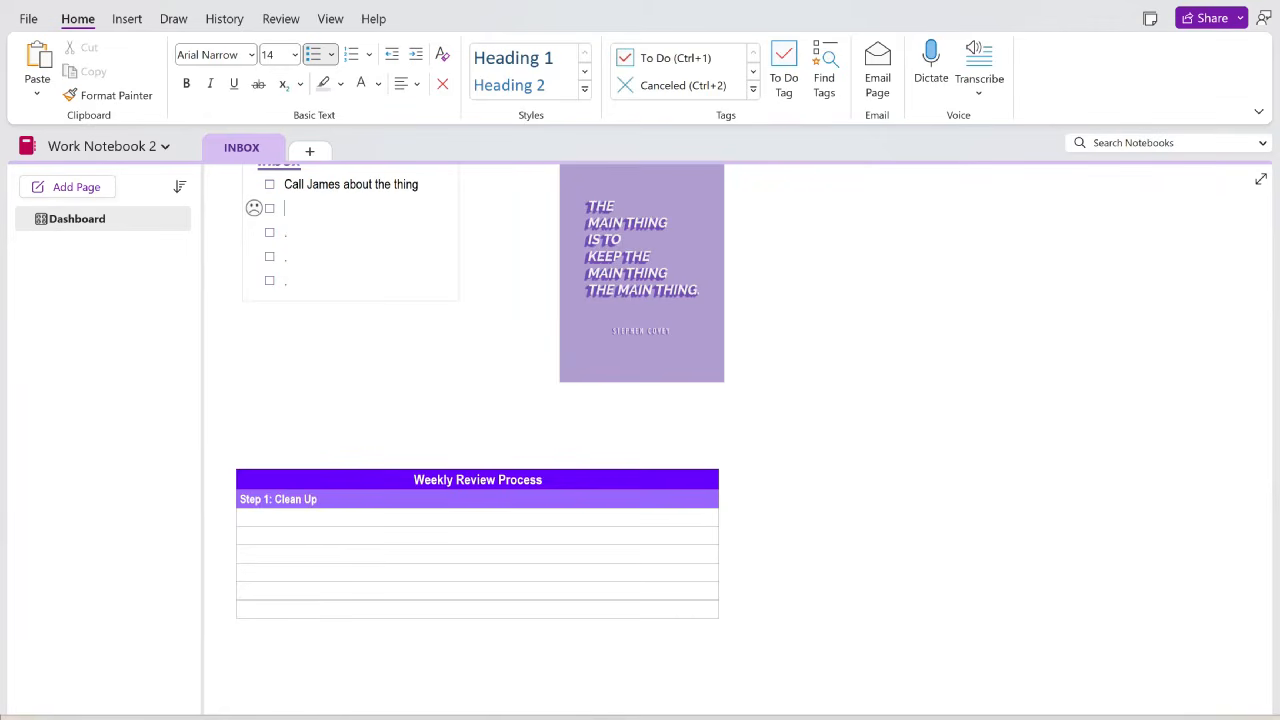
type("Send the agenda")
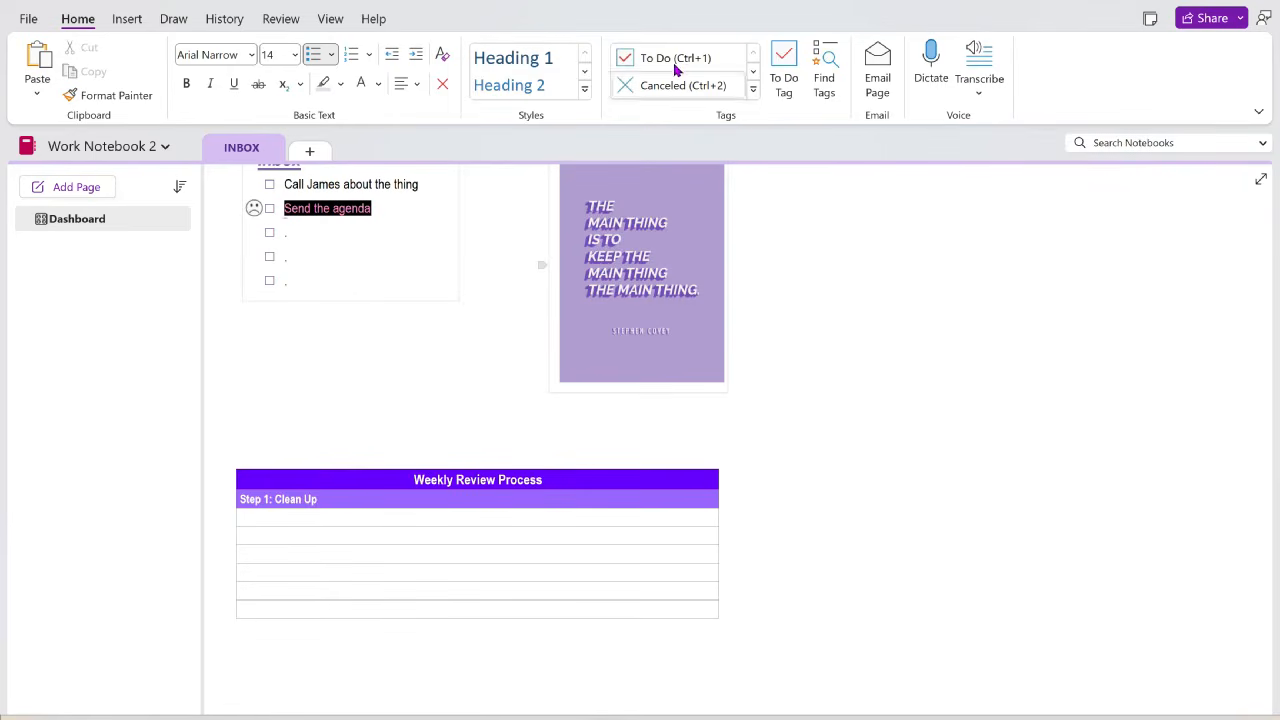
left_click(753, 91)
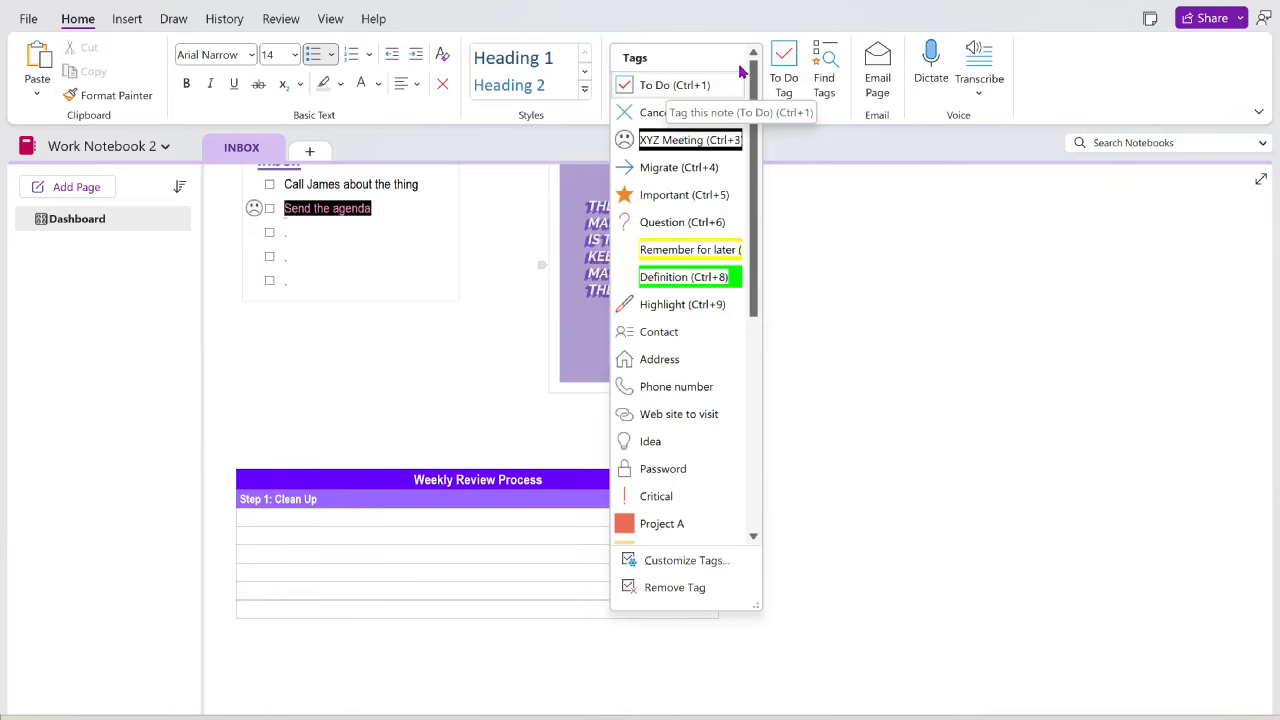
left_click(784, 122)
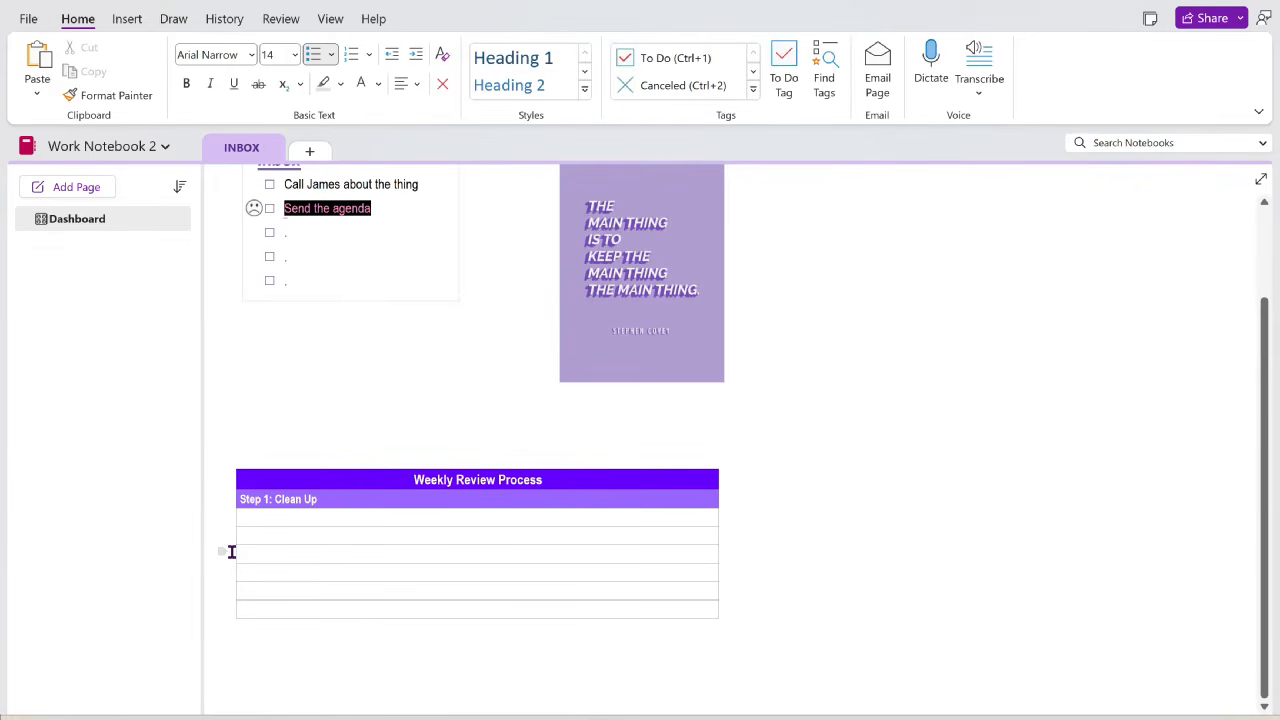
Step: Add a To Do checkbox with the text "Clear the clutter around my desk." in the table's third row
left_click(253, 519)
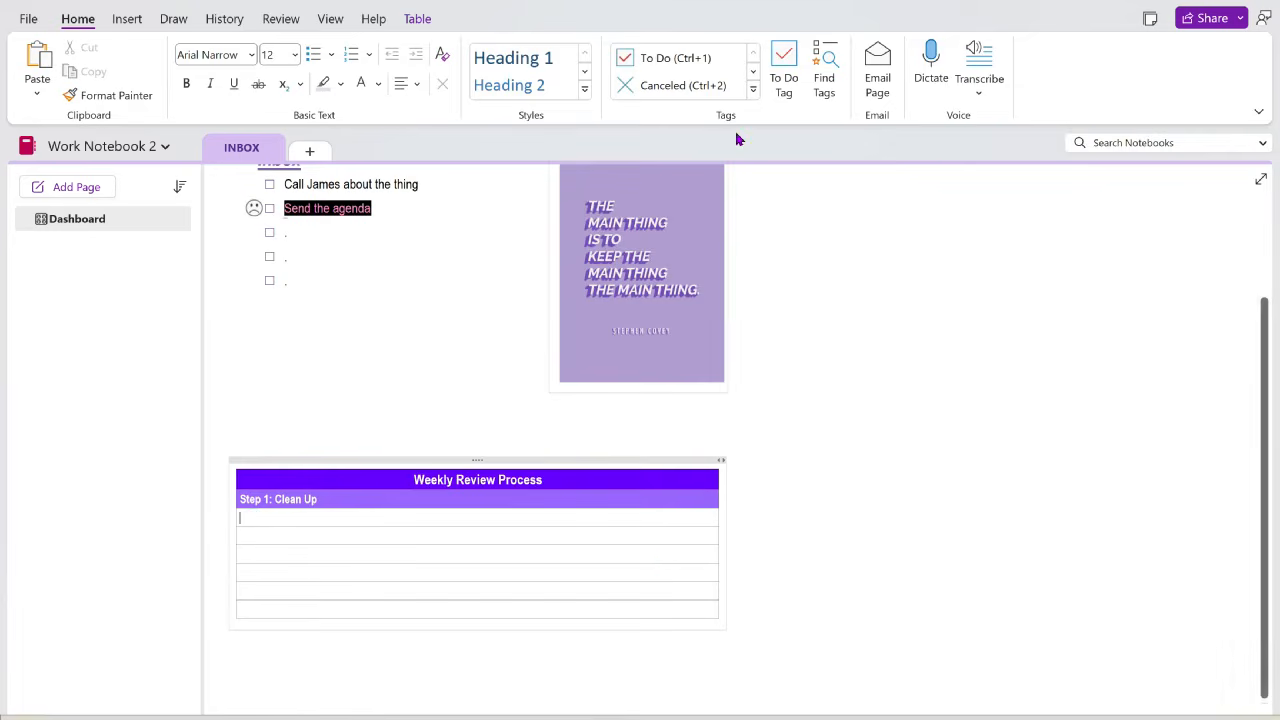
left_click(784, 75)
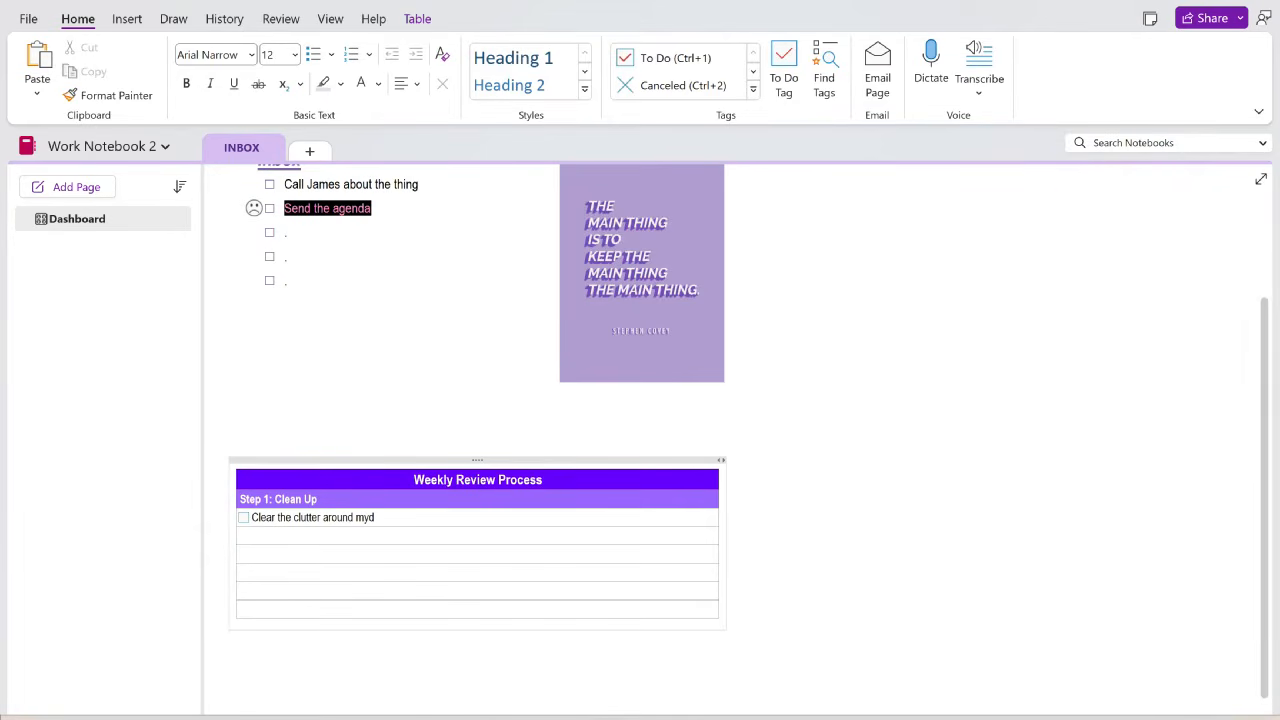
key("BackSpace")
type("desk.")
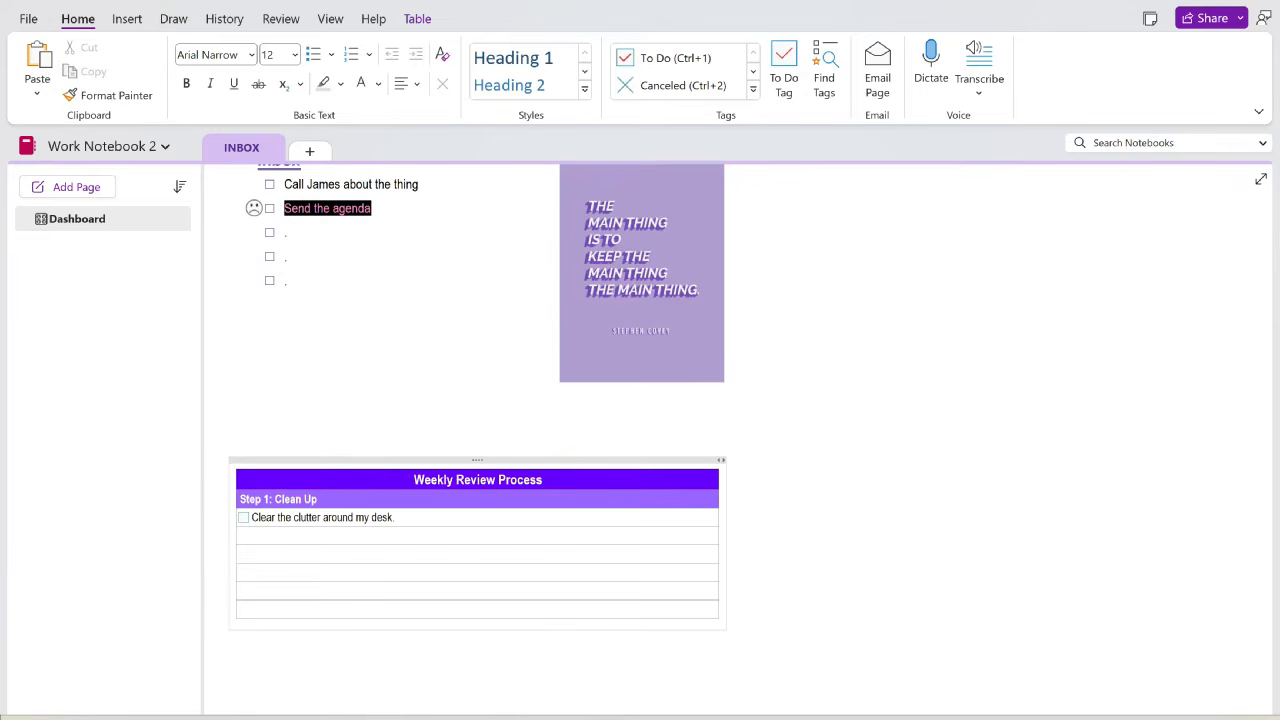
Step: Add two indented To Do sub-items, "Inbox" and "Email", beneath the desk clutter item
key("Return")
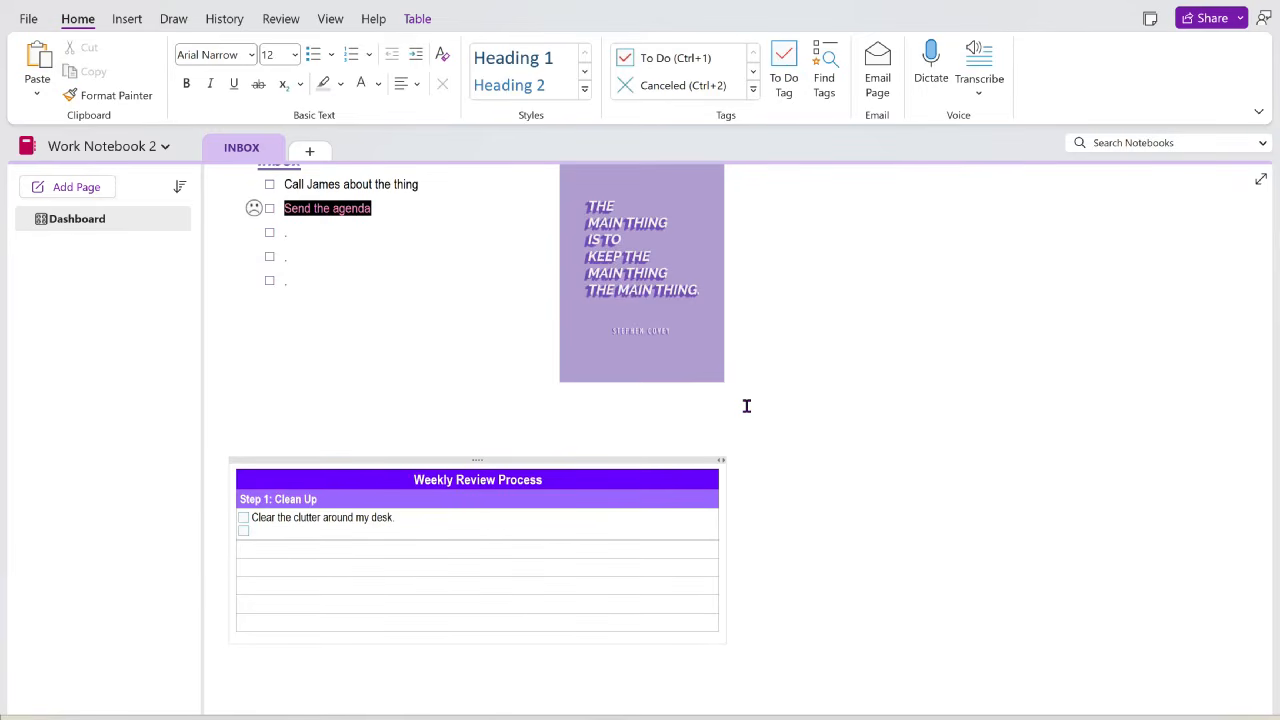
key("Tab")
key("Return")
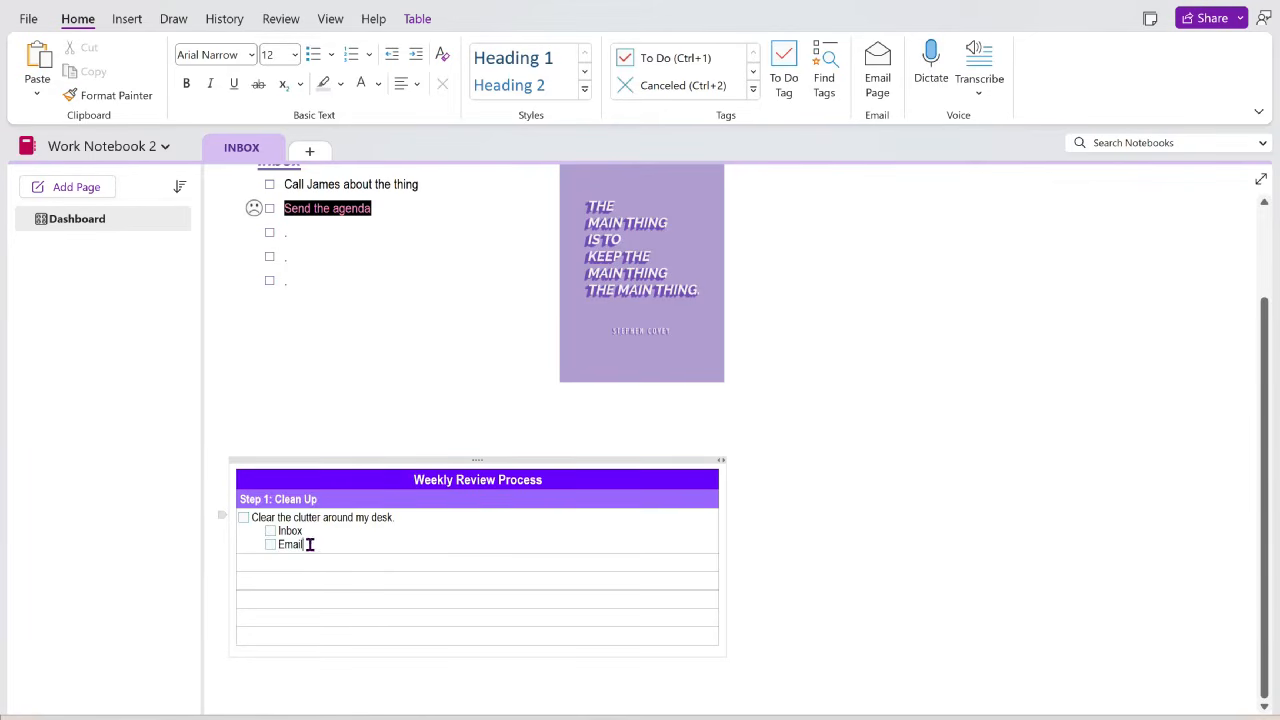
Step: Increase the After paragraph spacing of the desk clutter item and its Inbox and Email sub-items
left_click_drag(317, 546, 251, 517)
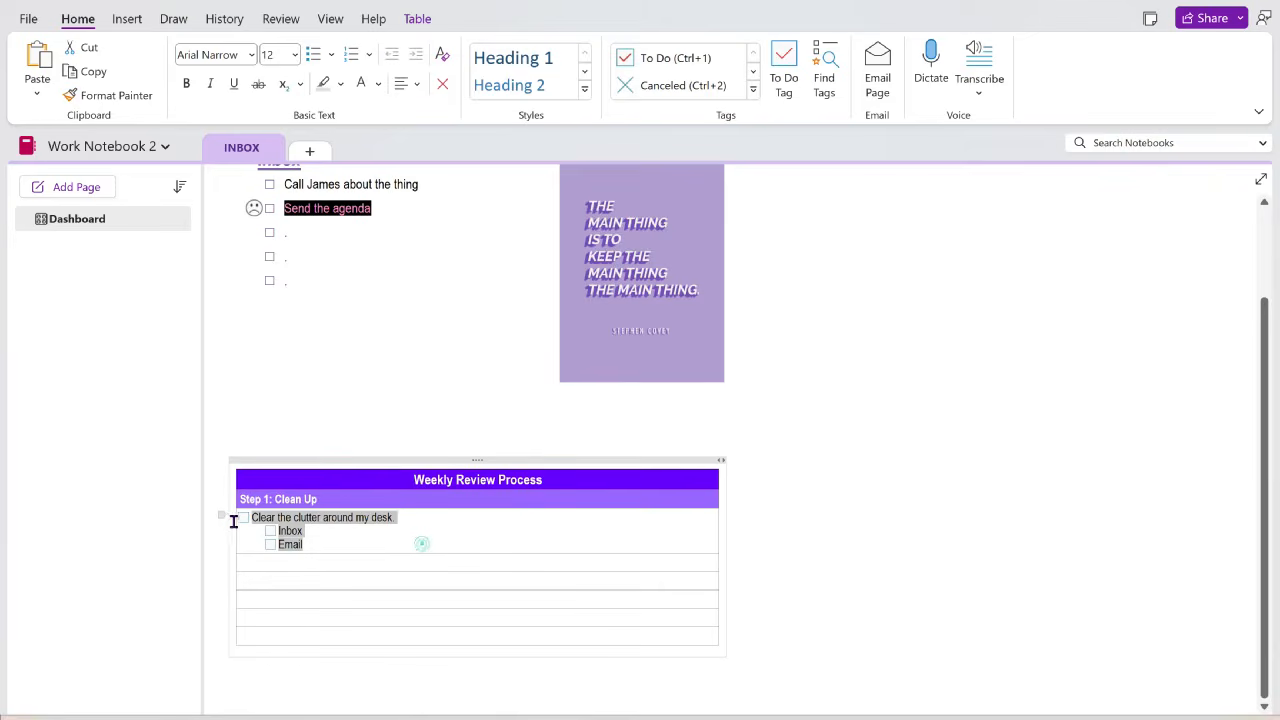
left_click(417, 86)
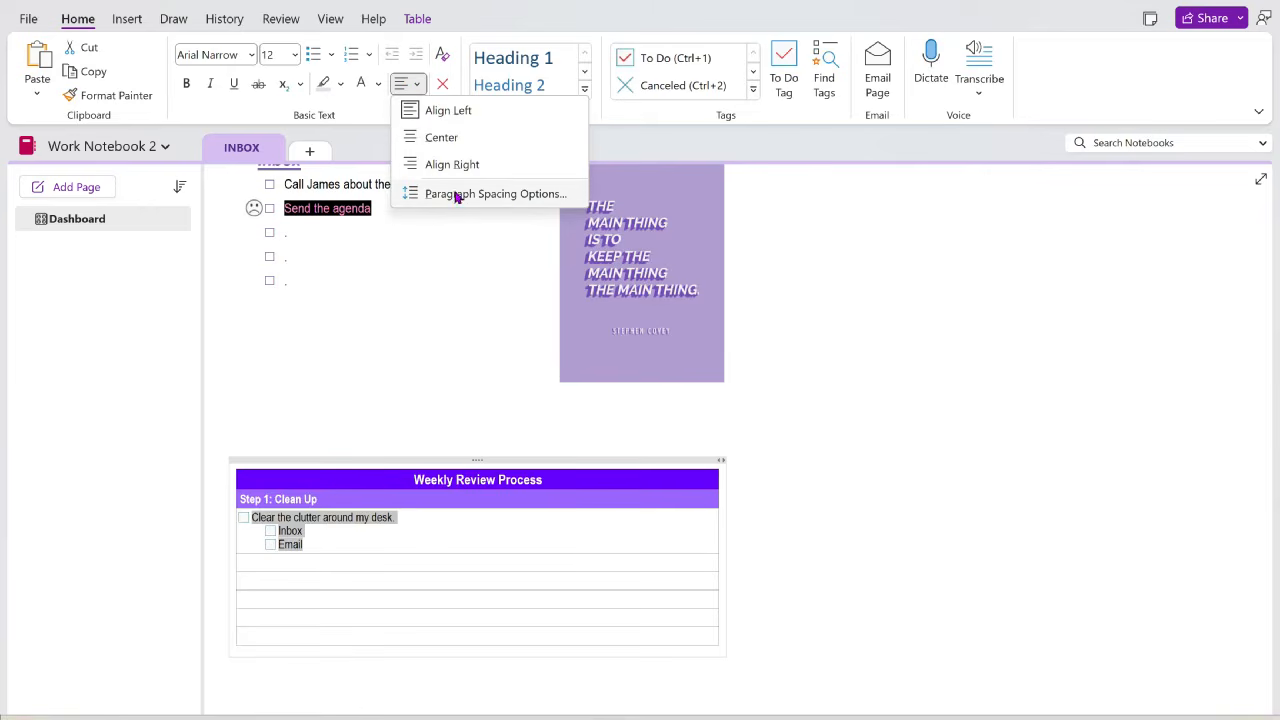
left_click(511, 195)
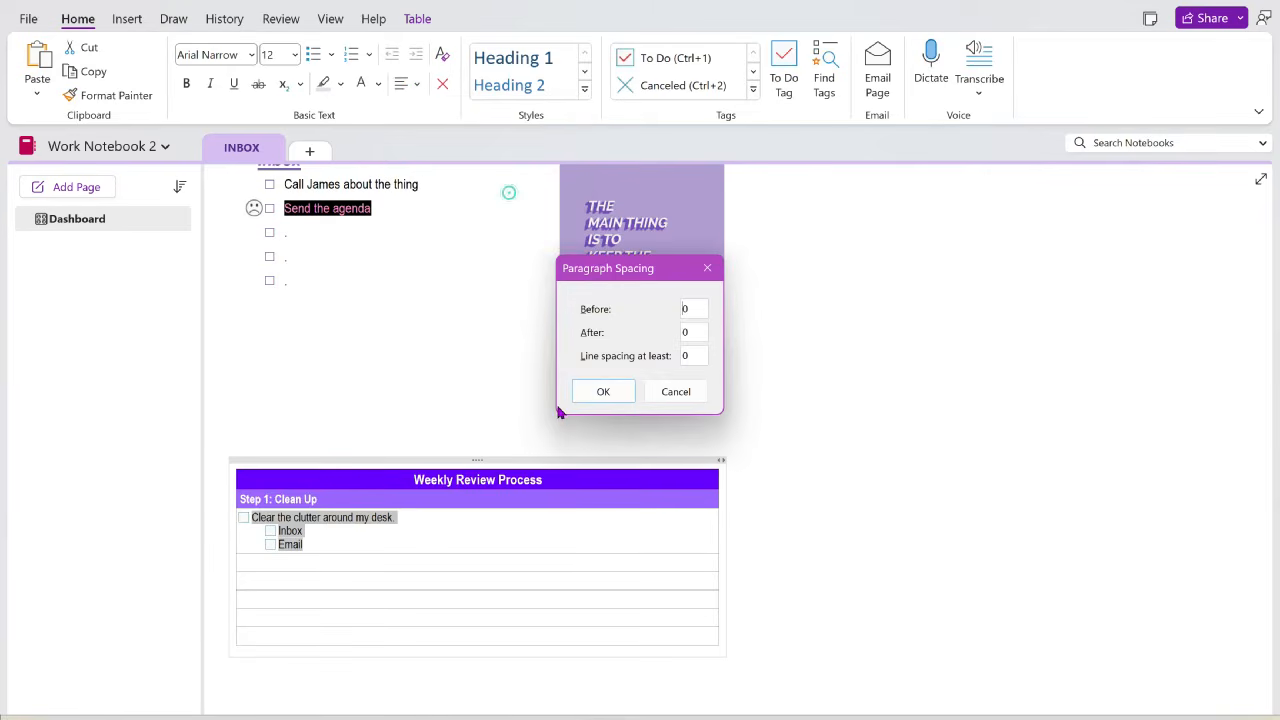
left_click(688, 331)
left_click(603, 391)
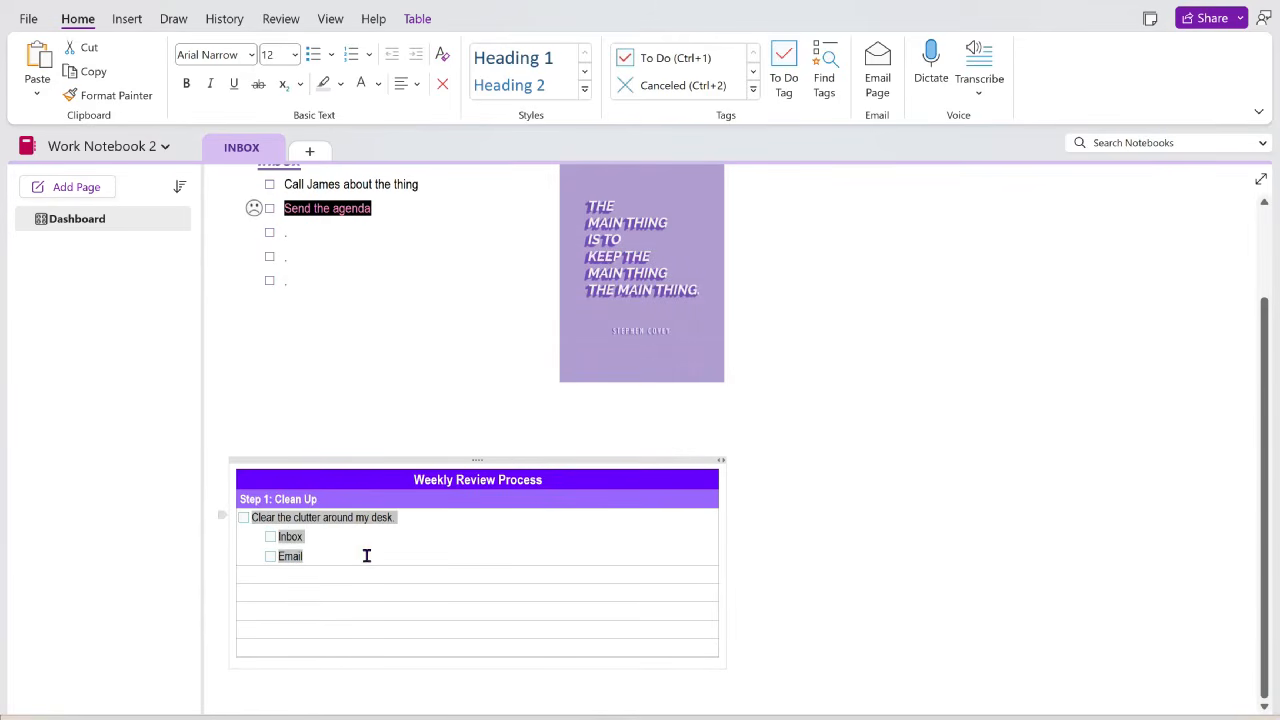
Step: Add an unindented To Do item "Get to Inbox zero" below the Email sub-item in the same cell
left_click(367, 555)
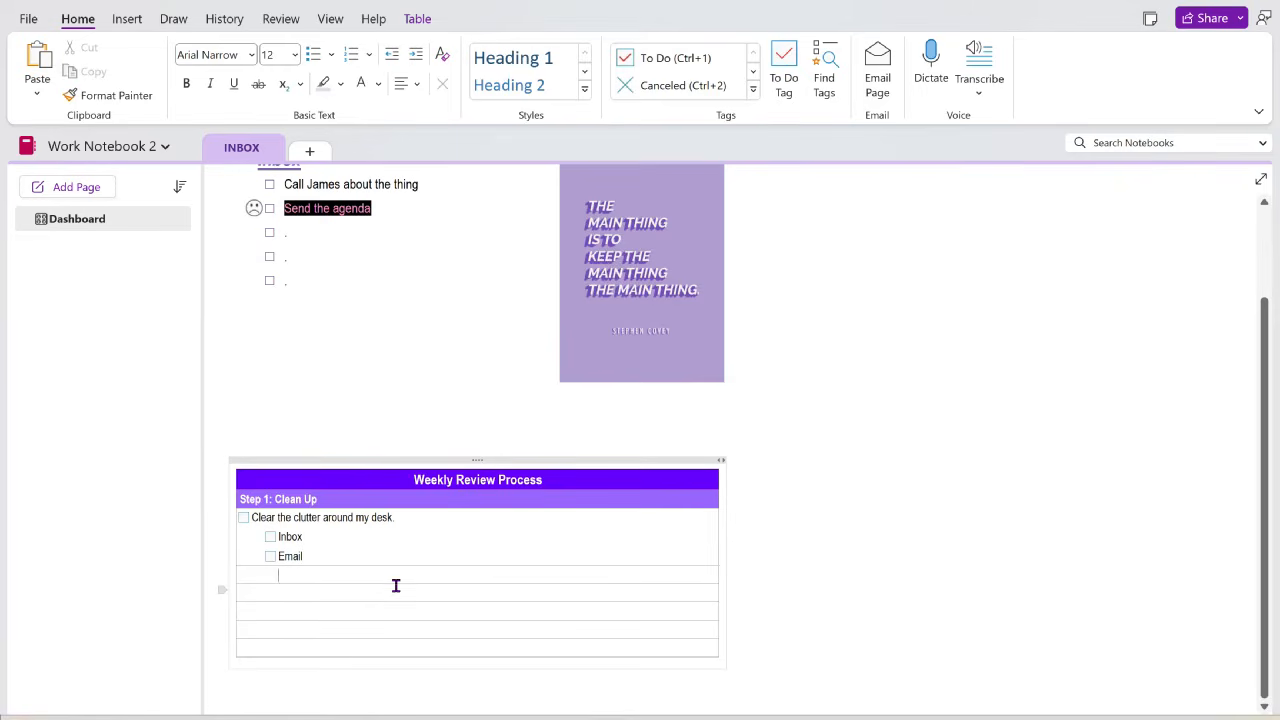
left_click(392, 54)
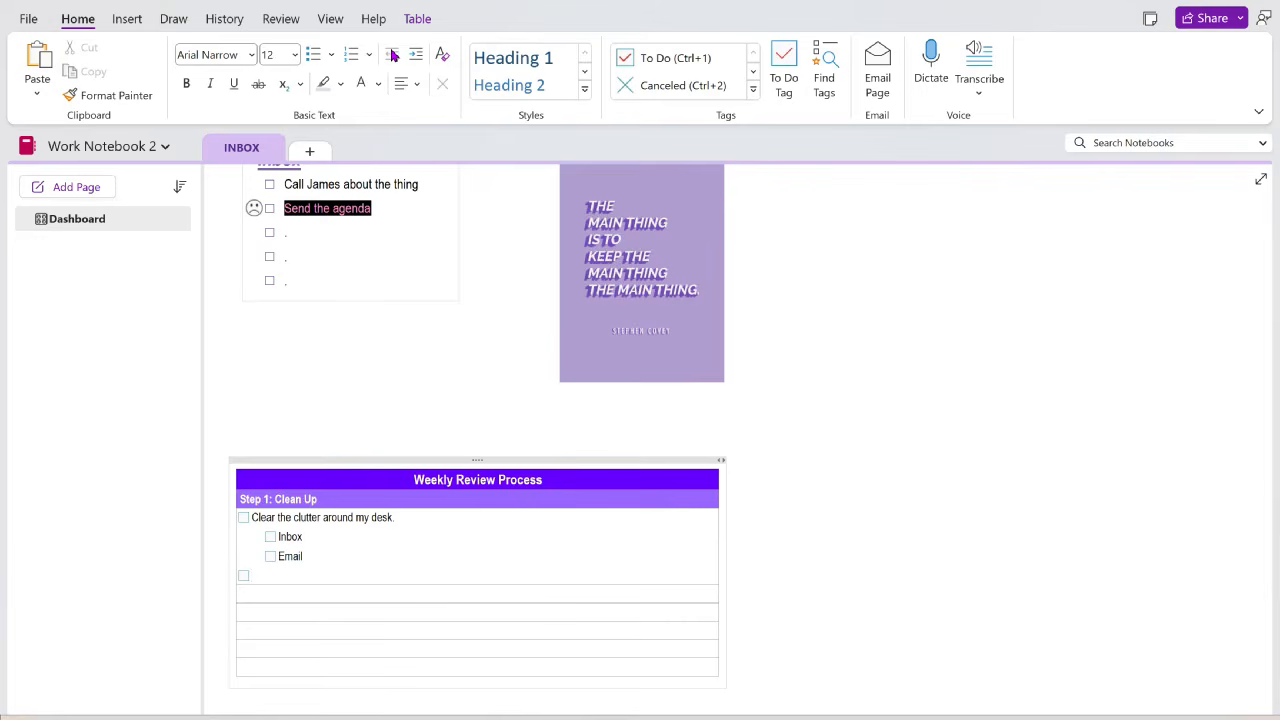
type("Get to")
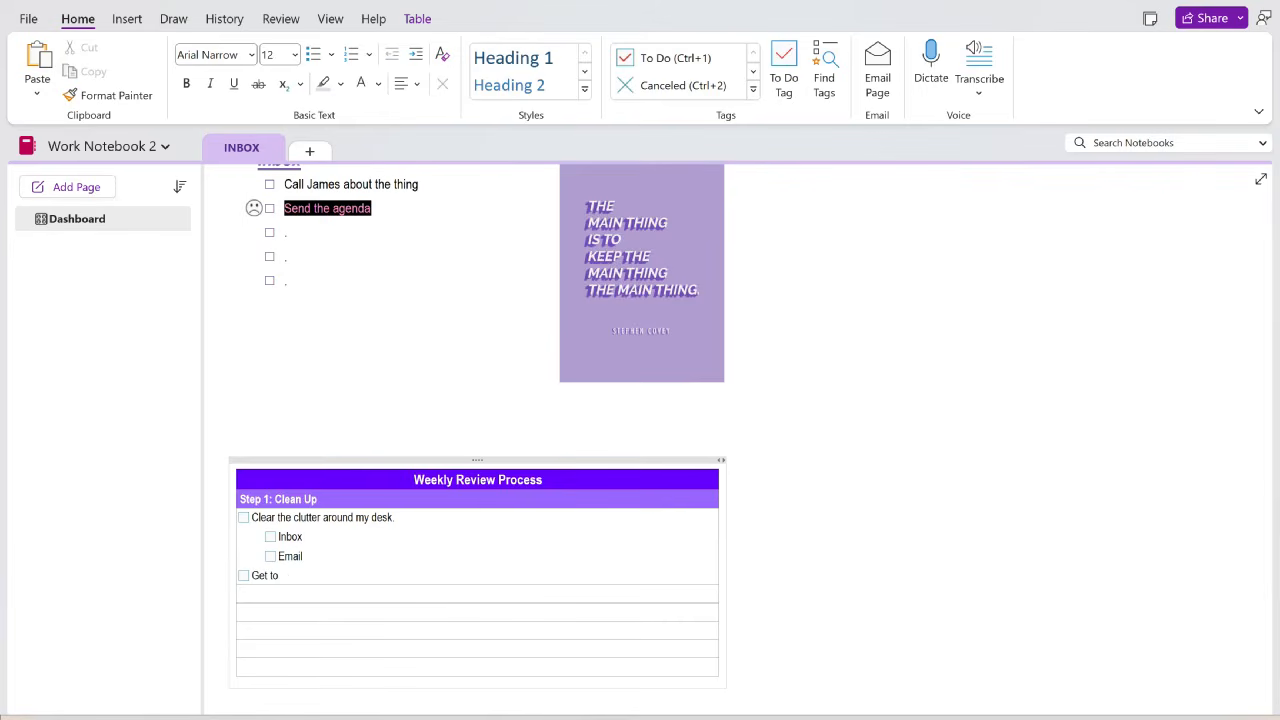
type(" Inbox zero")
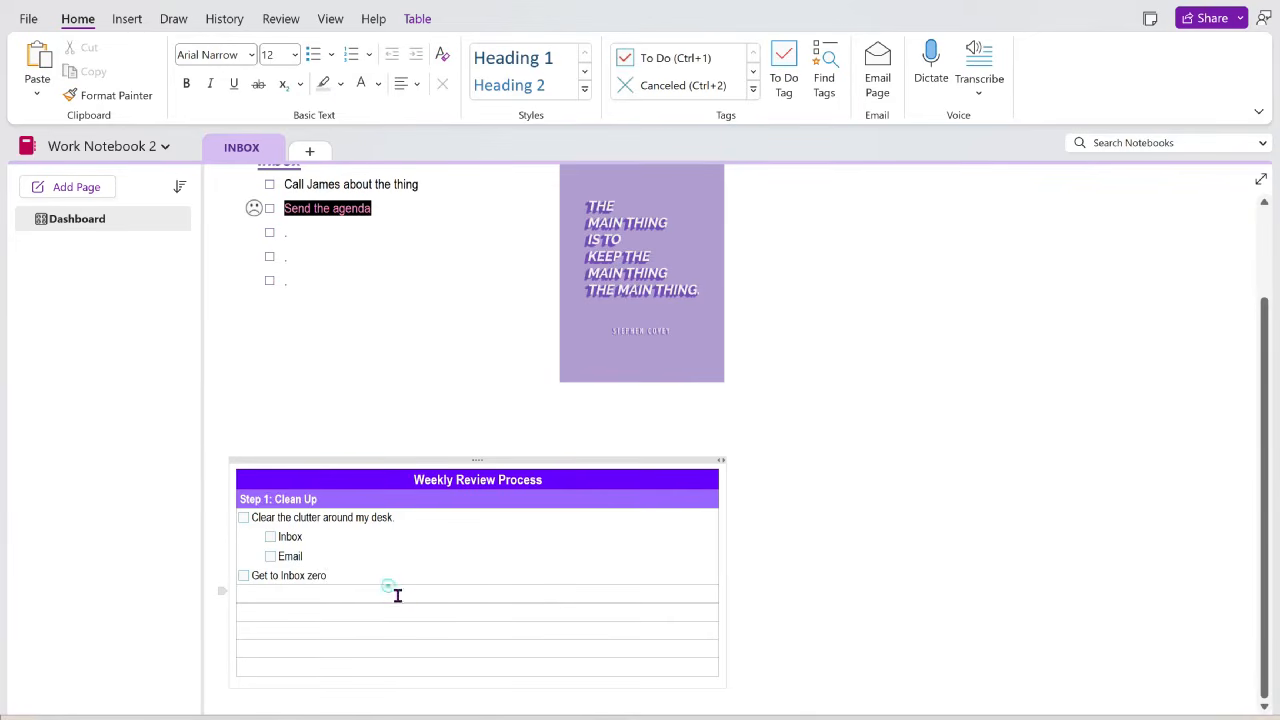
Step: Shade the row below the Clean Up items light purple and enter the bold heading "Step 2: Capture" in it
left_click(415, 19)
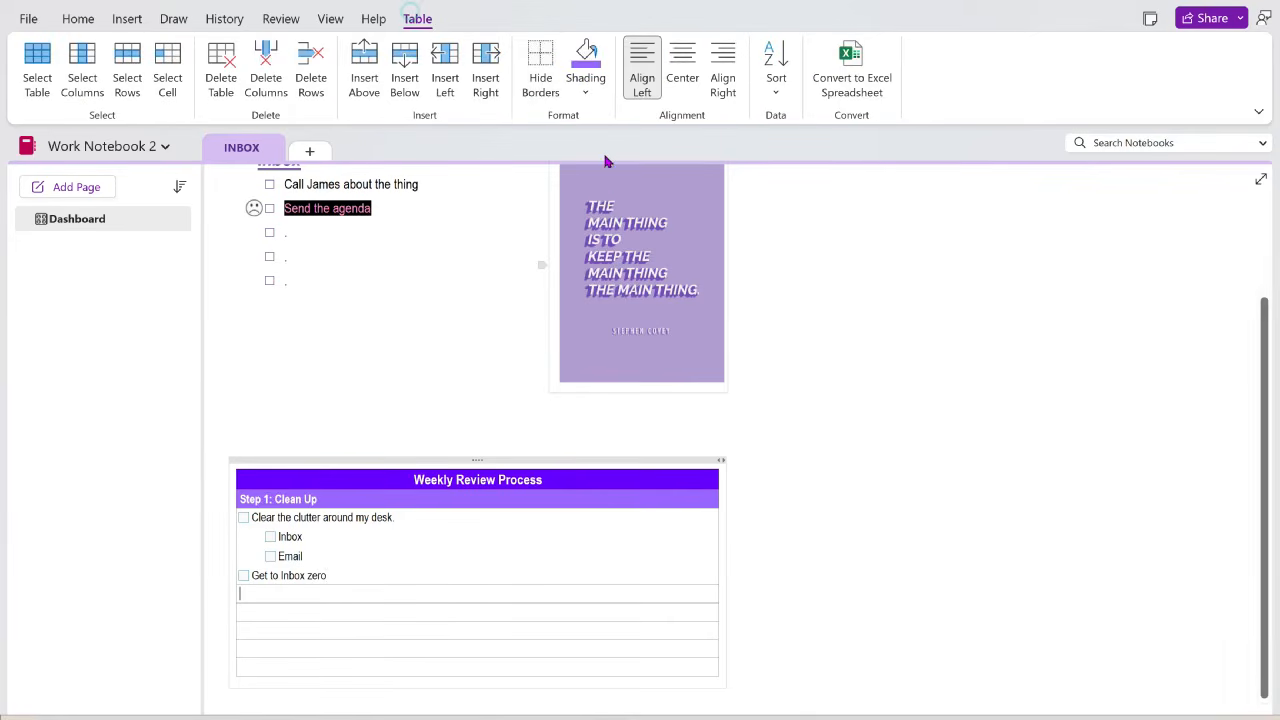
left_click(585, 57)
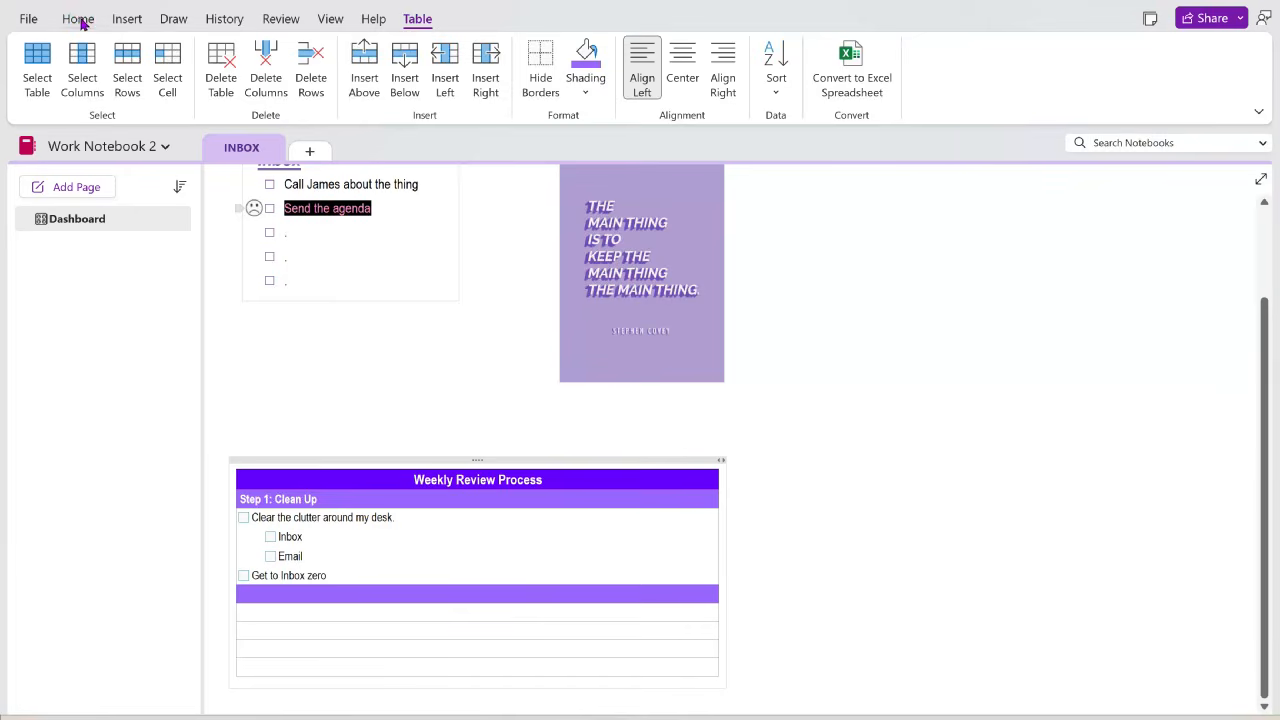
left_click(78, 19)
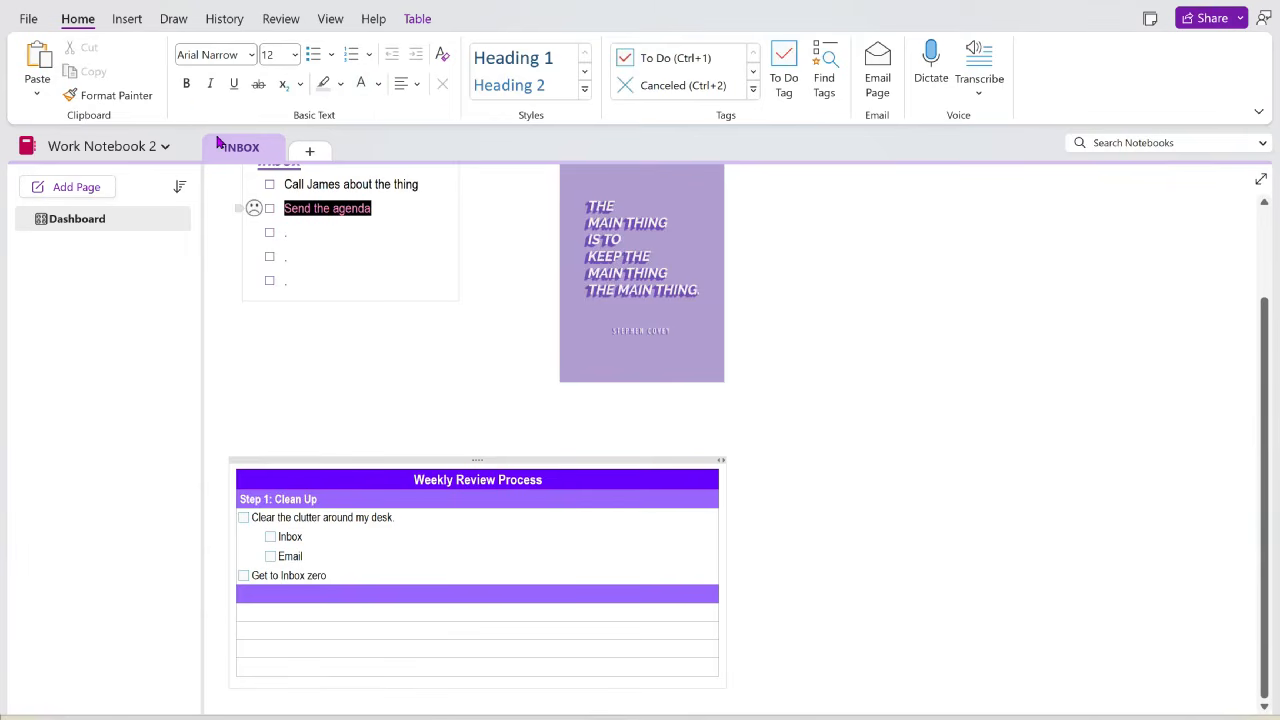
left_click(260, 594)
type("St")
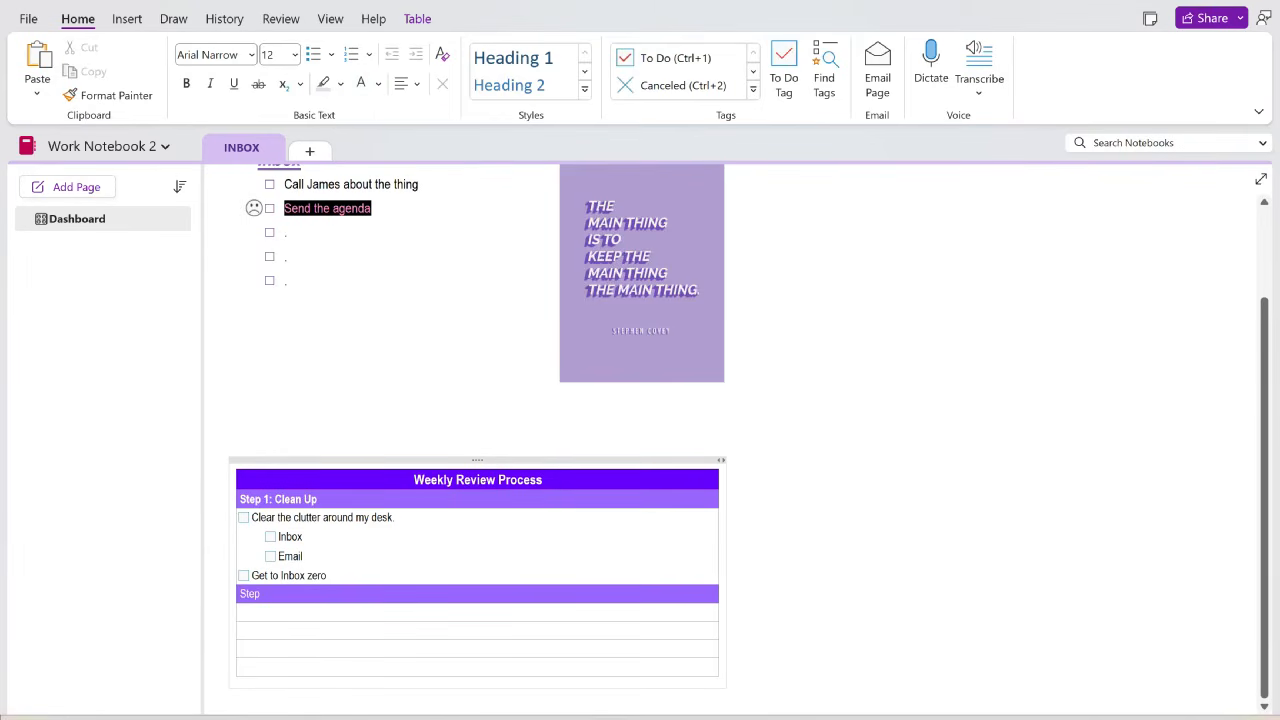
left_click(187, 85)
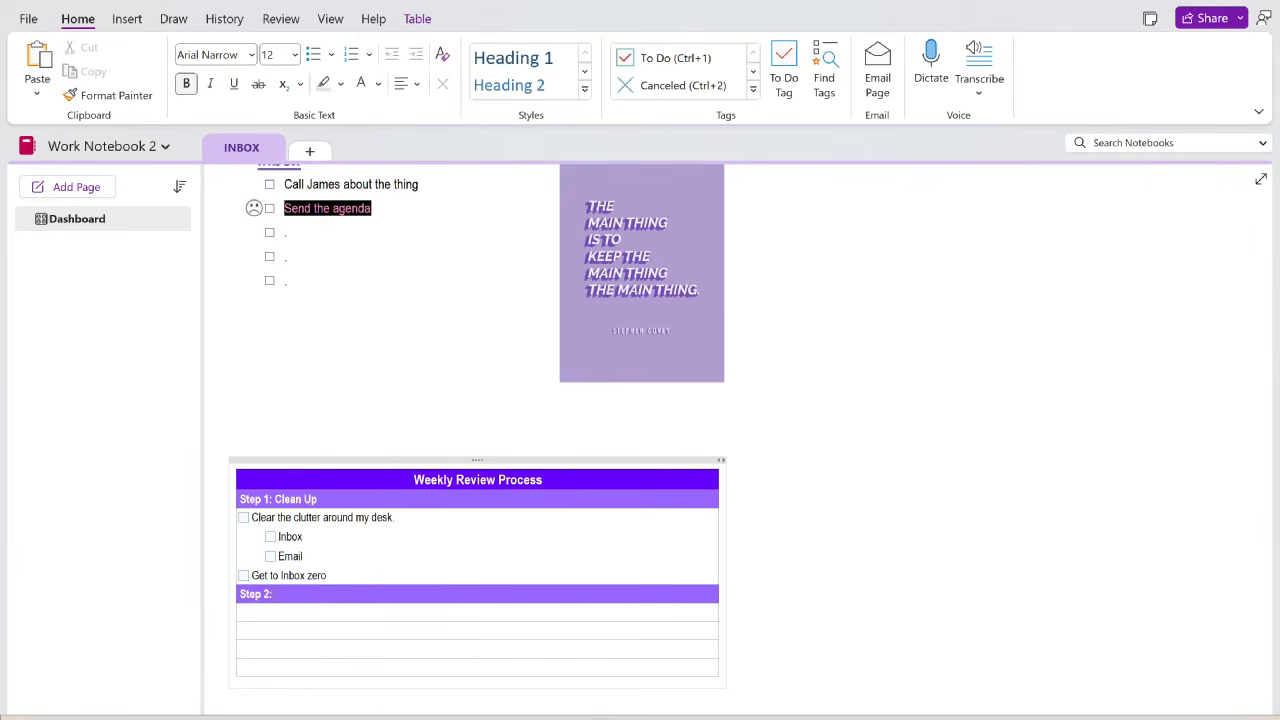
type("Capture")
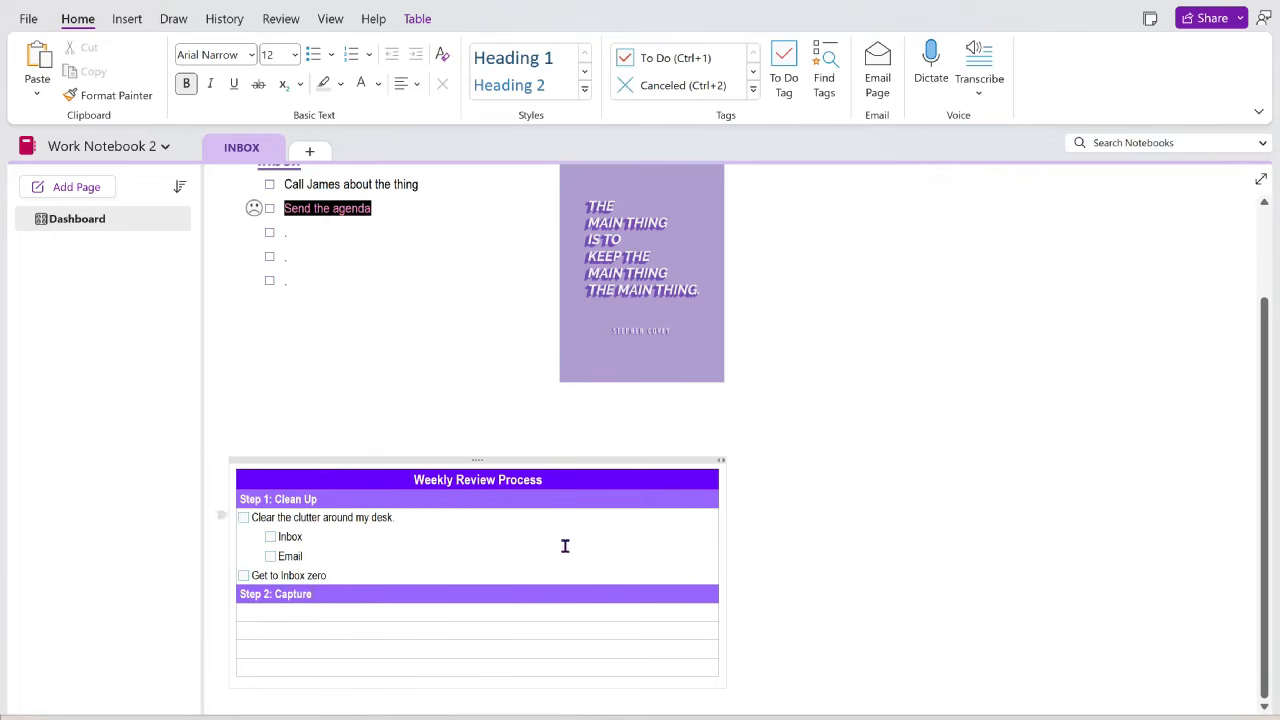
Step: Tick the desk clutter, Inbox and Email checkboxes in Step 1, and clear all three again
left_click(802, 571)
left_click(245, 519)
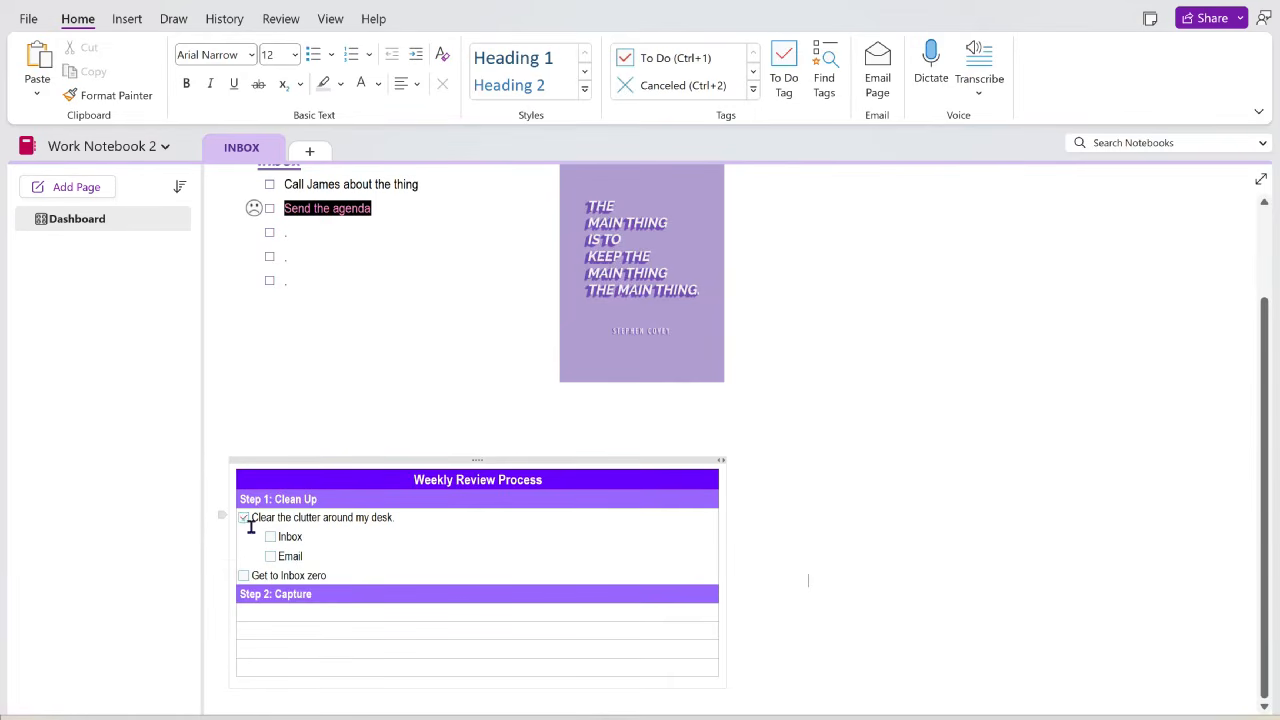
left_click(270, 537)
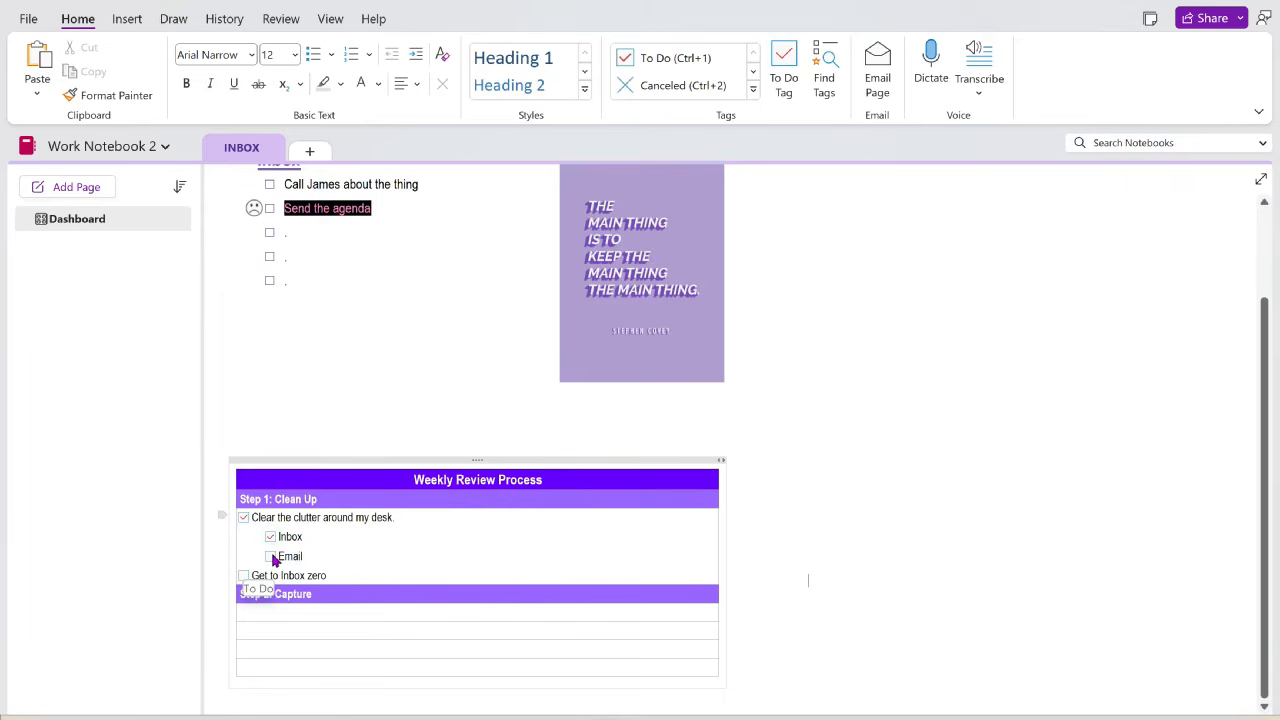
left_click(270, 557)
left_click(270, 556)
left_click(270, 537)
left_click(243, 517)
scroll(520, 550, "down", 3)
scroll(523, 557, "up", 4)
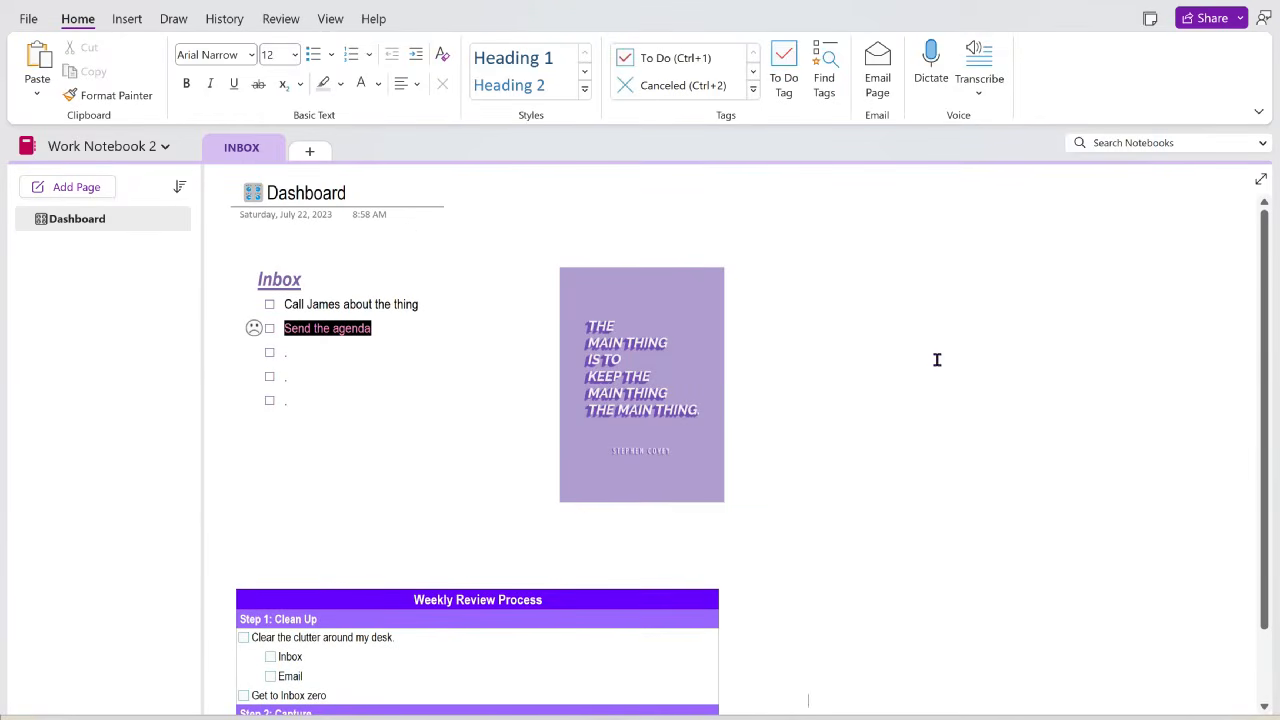
left_click(827, 236)
scroll(843, 566, "down", 3)
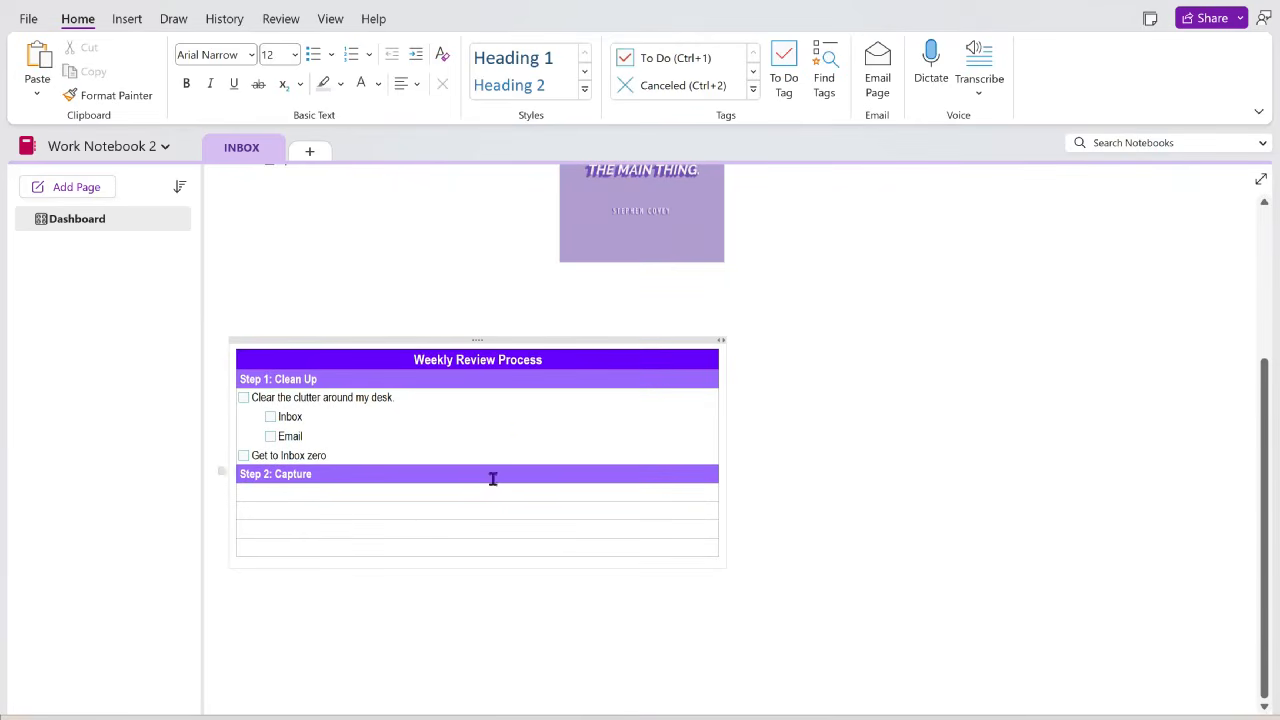
scroll(928, 508, "up", 3)
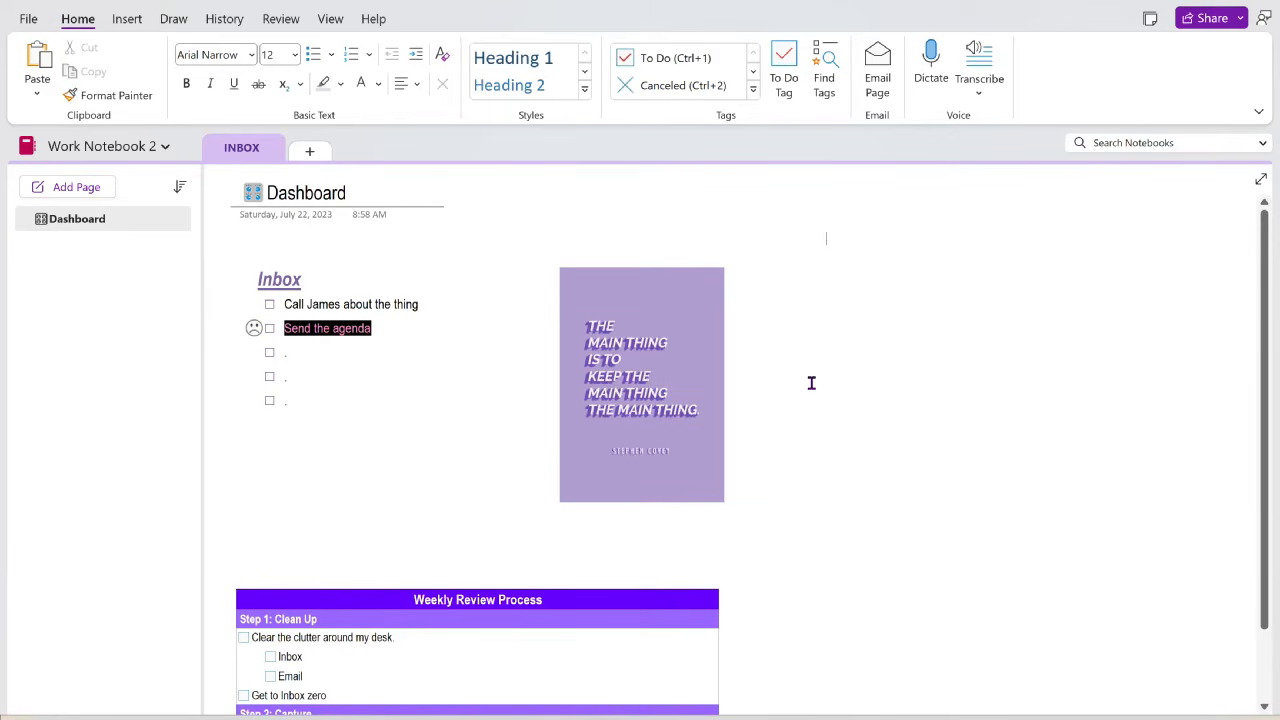
scroll(800, 400, "down", 5)
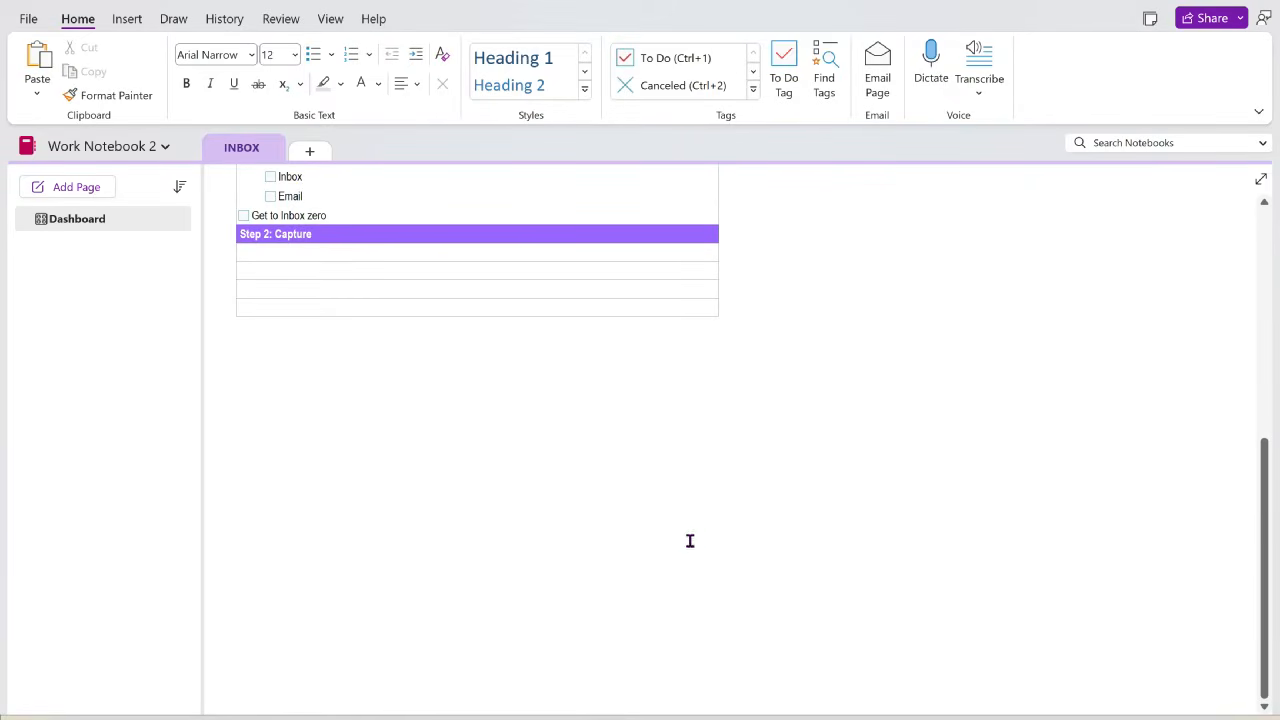
scroll(697, 537, "up", 5)
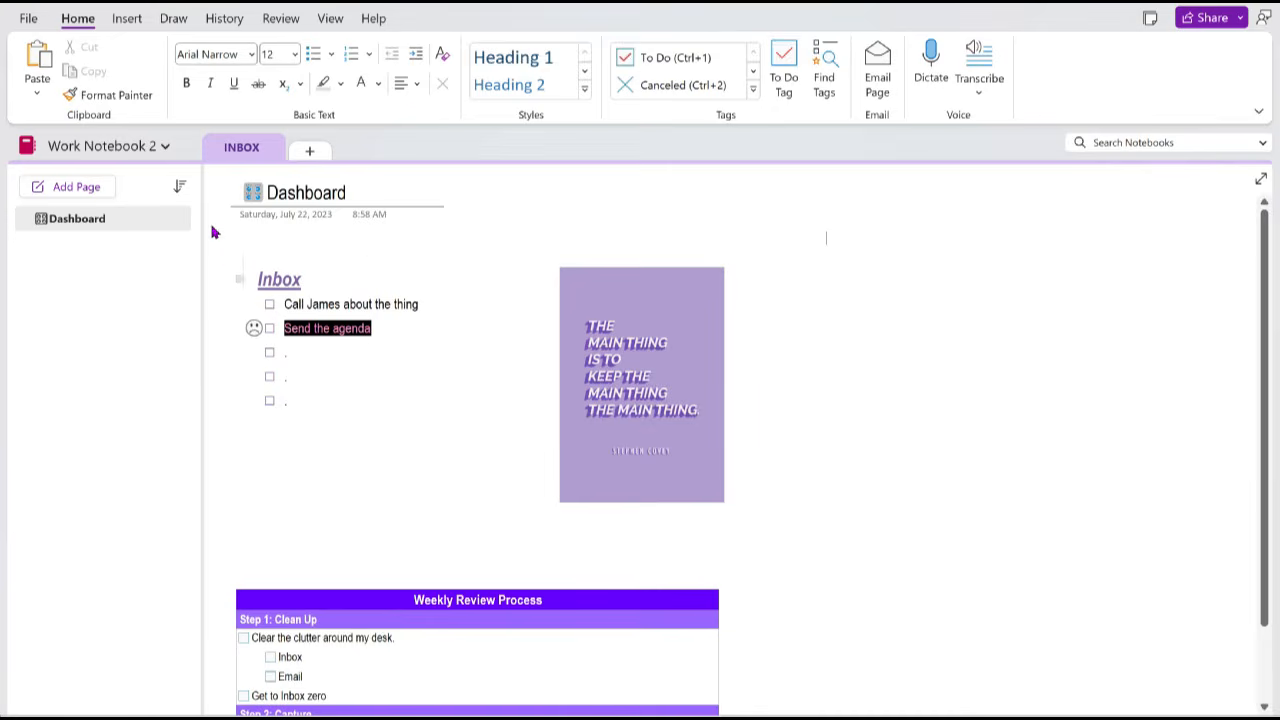
Step: Add a new page to the INBOX section and title it with a pushpin emoji followed by "Weekly Plan"
left_click(89, 190)
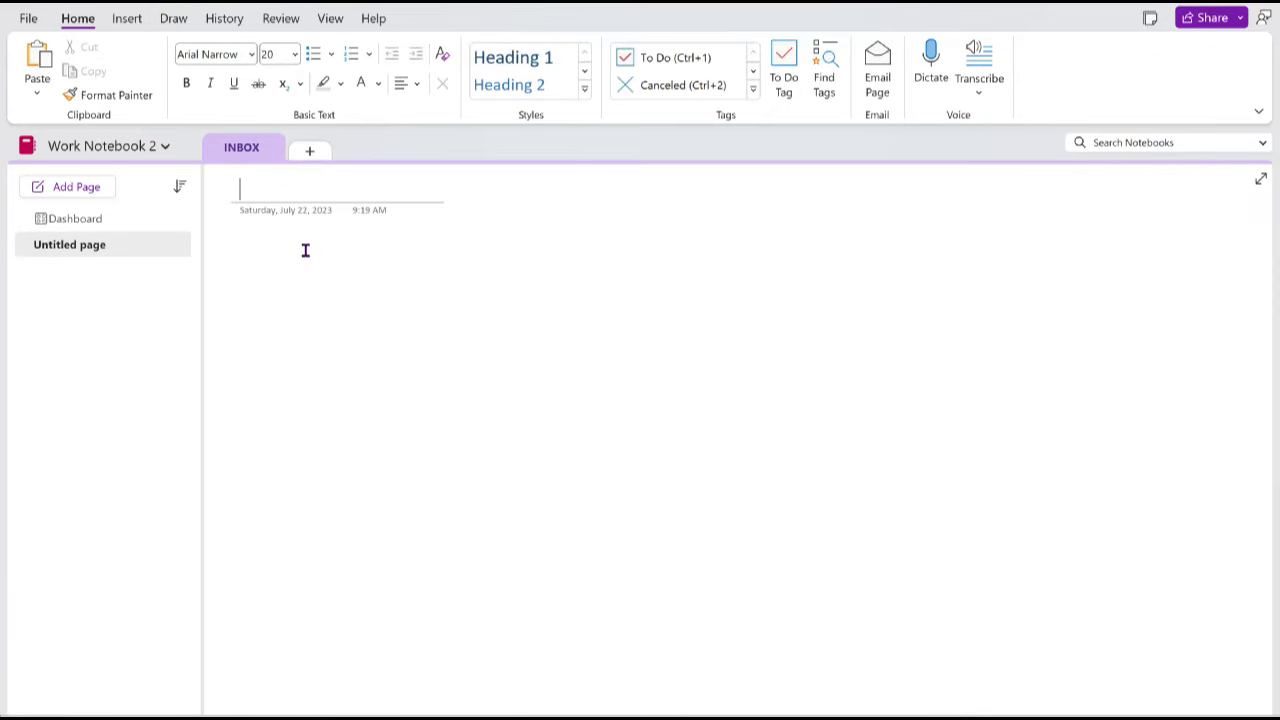
key("super+period")
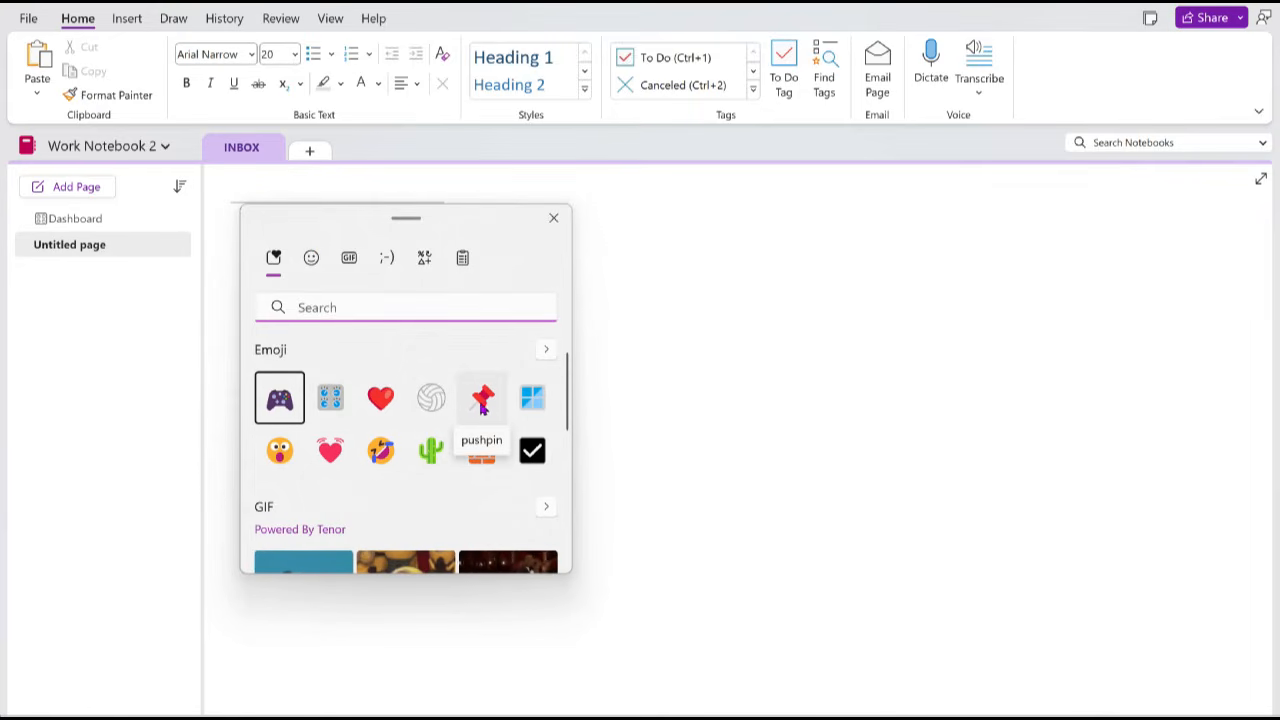
left_click(483, 400)
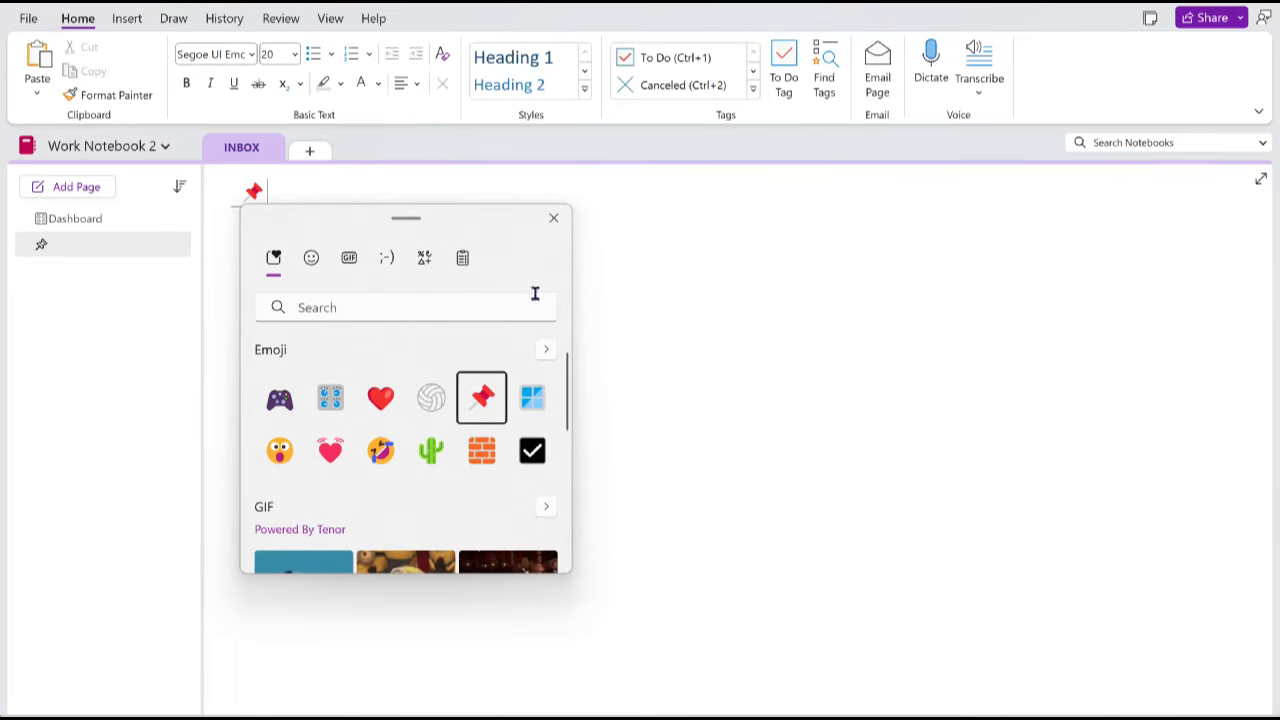
left_click(640, 254)
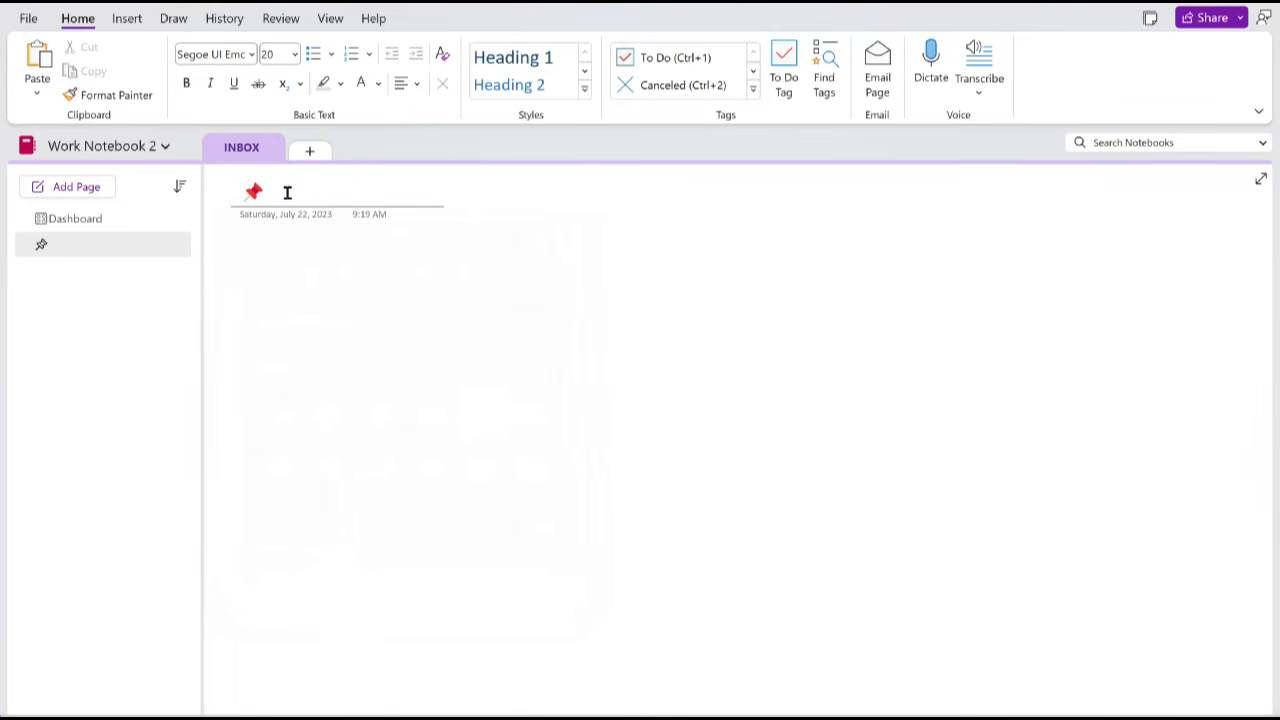
type("Weekly Plan")
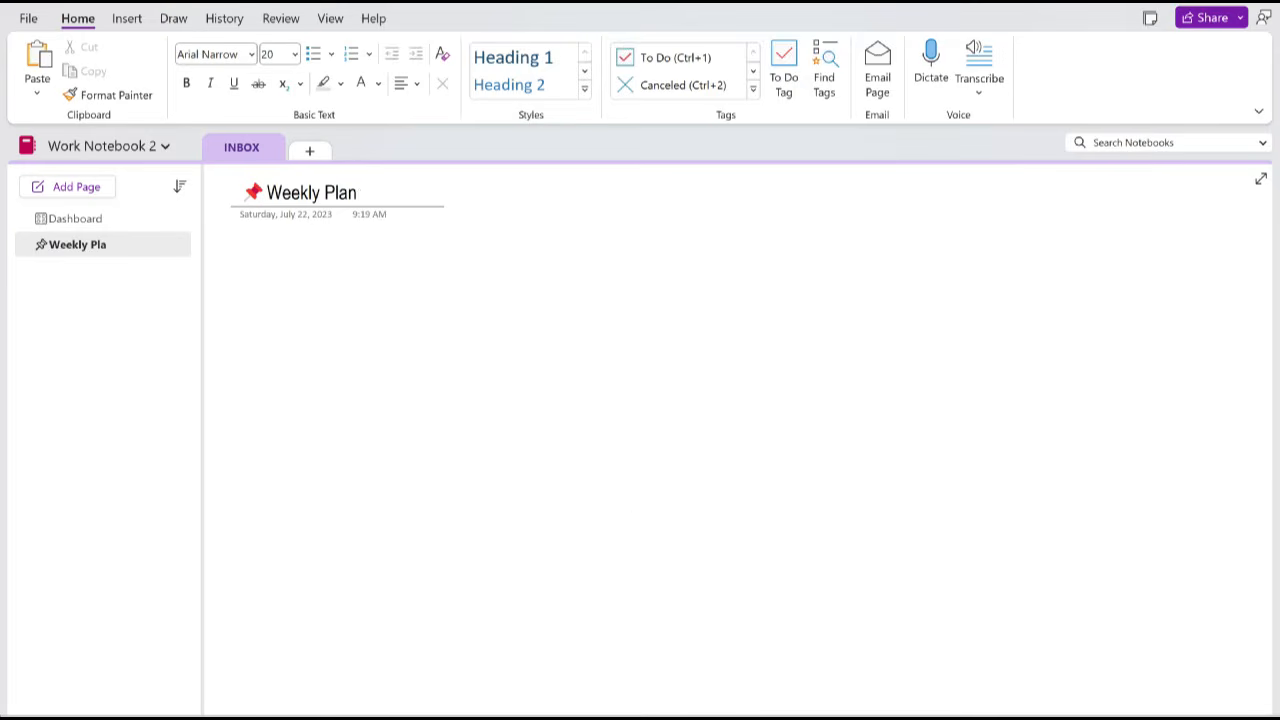
Step: Insert a table with one column and eight rows below the Weekly Plan page title
left_click(292, 254)
left_click(128, 19)
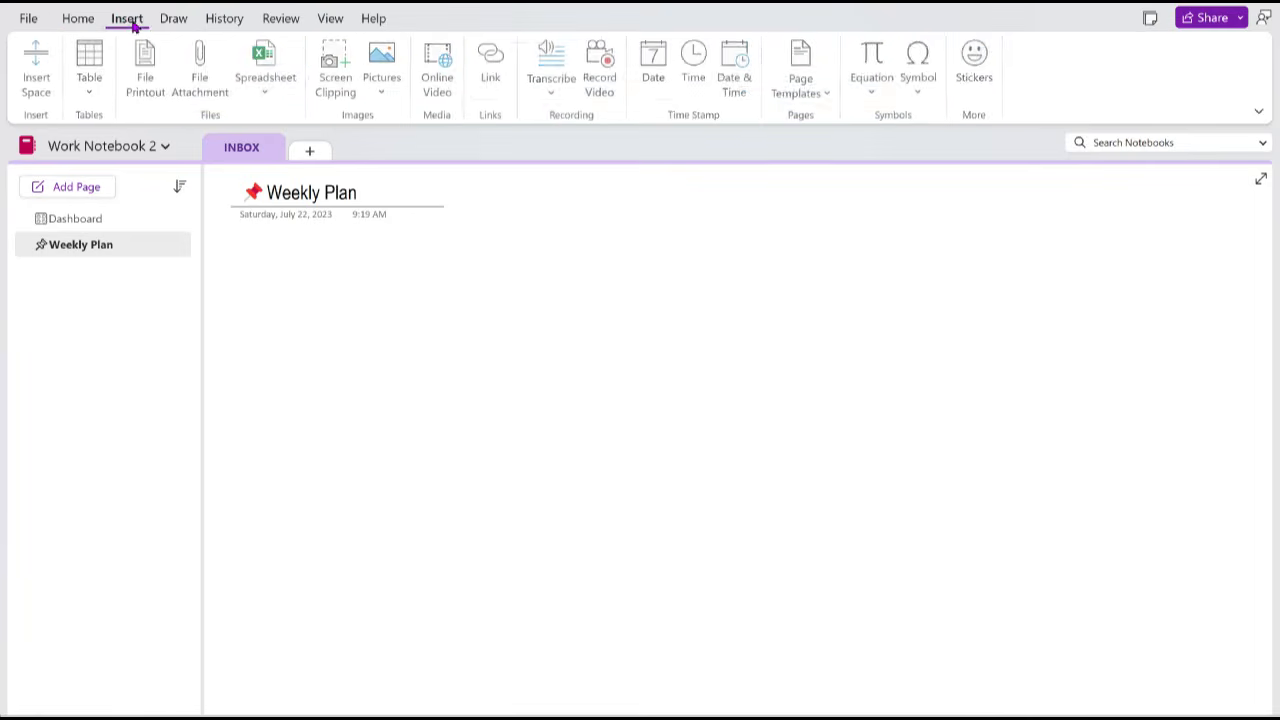
left_click(93, 94)
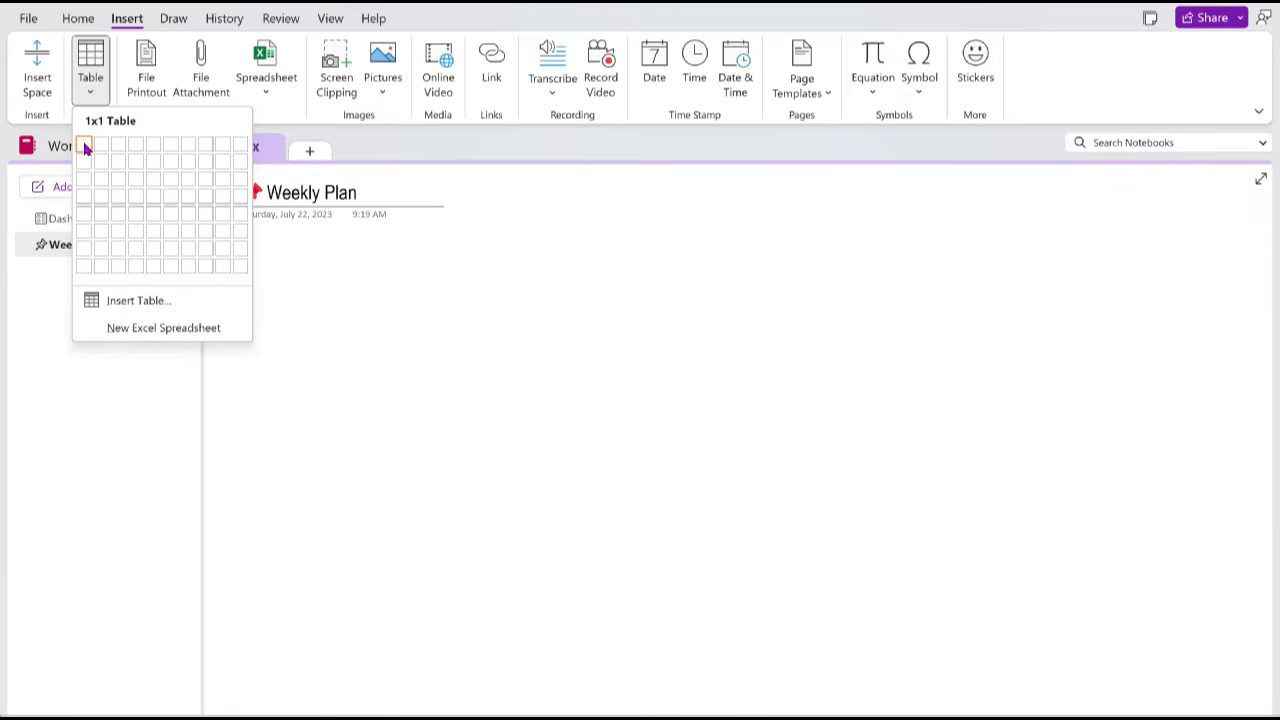
left_click(80, 266)
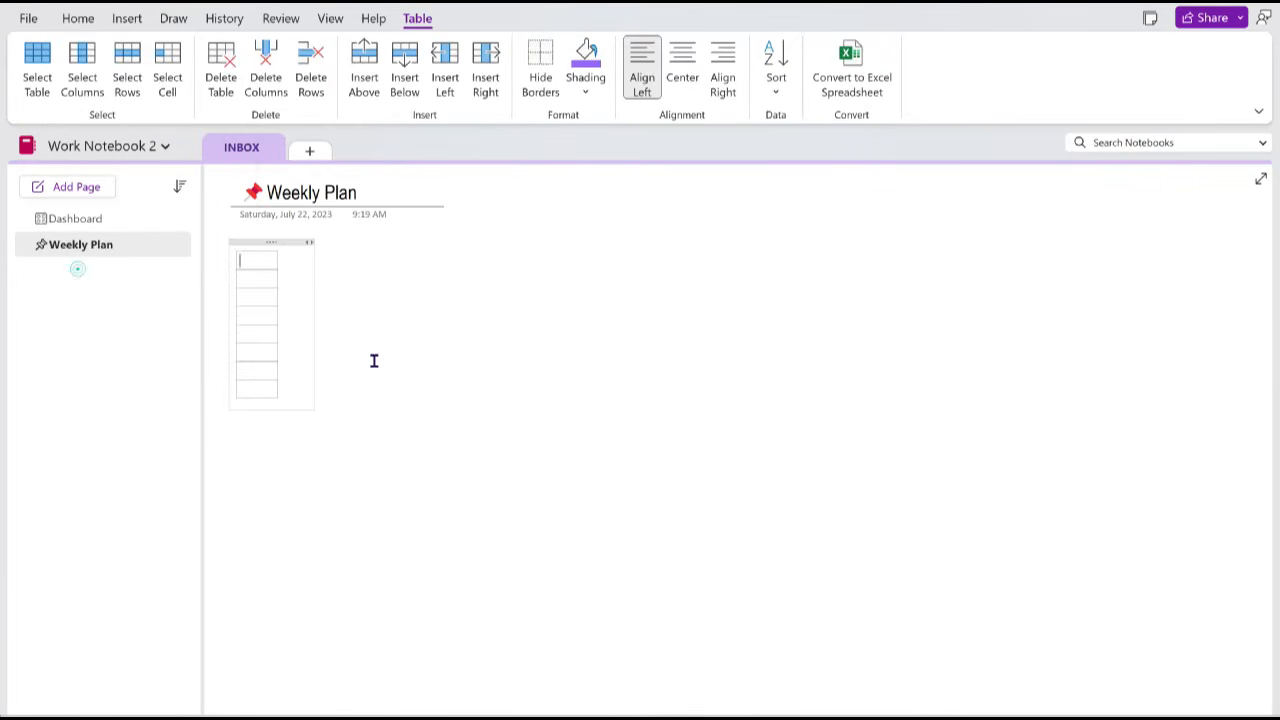
Step: Widen the table to slightly past the title's underline and add two more rows at its end
left_click_drag(277, 281, 494, 288)
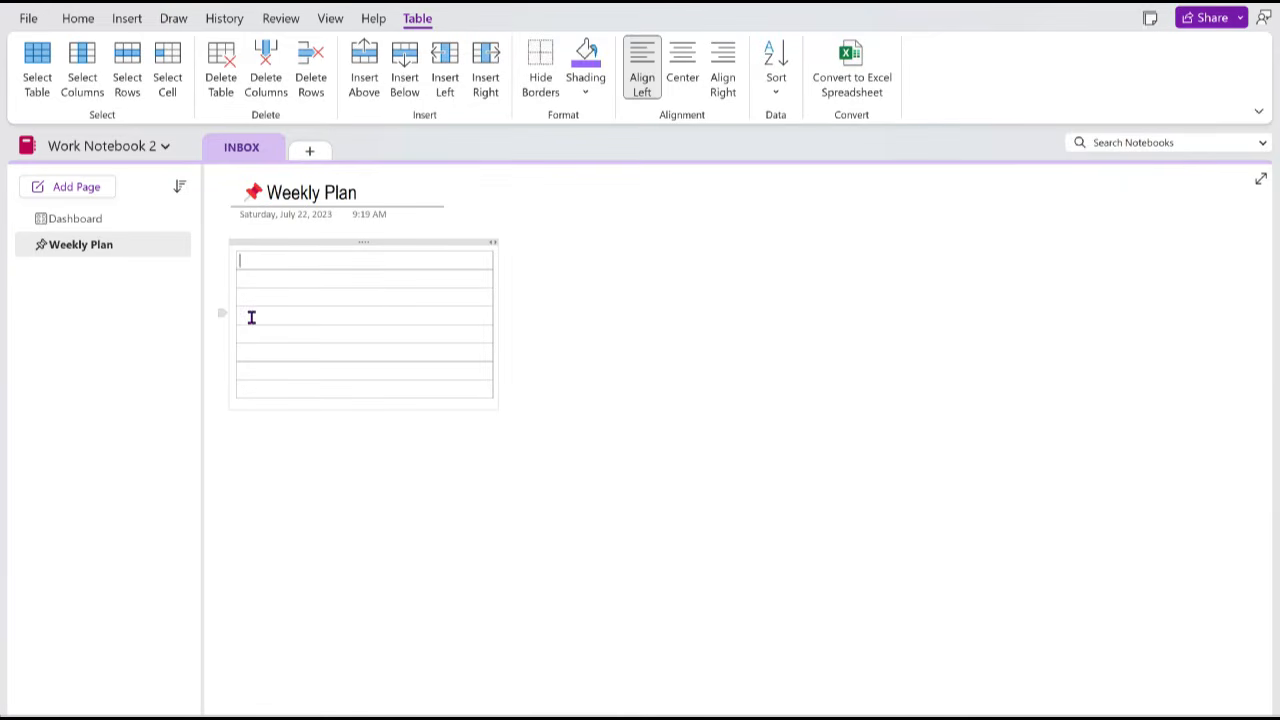
left_click(252, 390)
key("Return")
key("Return")
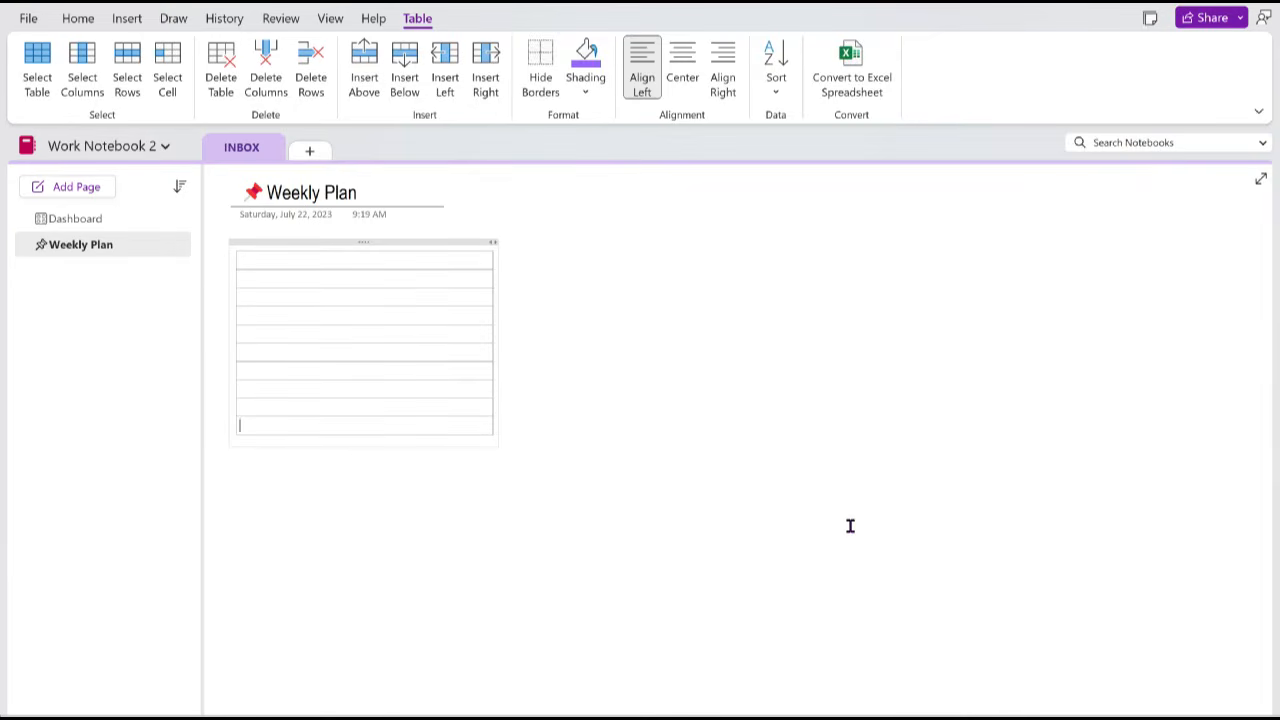
scroll(850, 526, "up", 2)
scroll(850, 526, "down", 2)
scroll(589, 463, "up", 2)
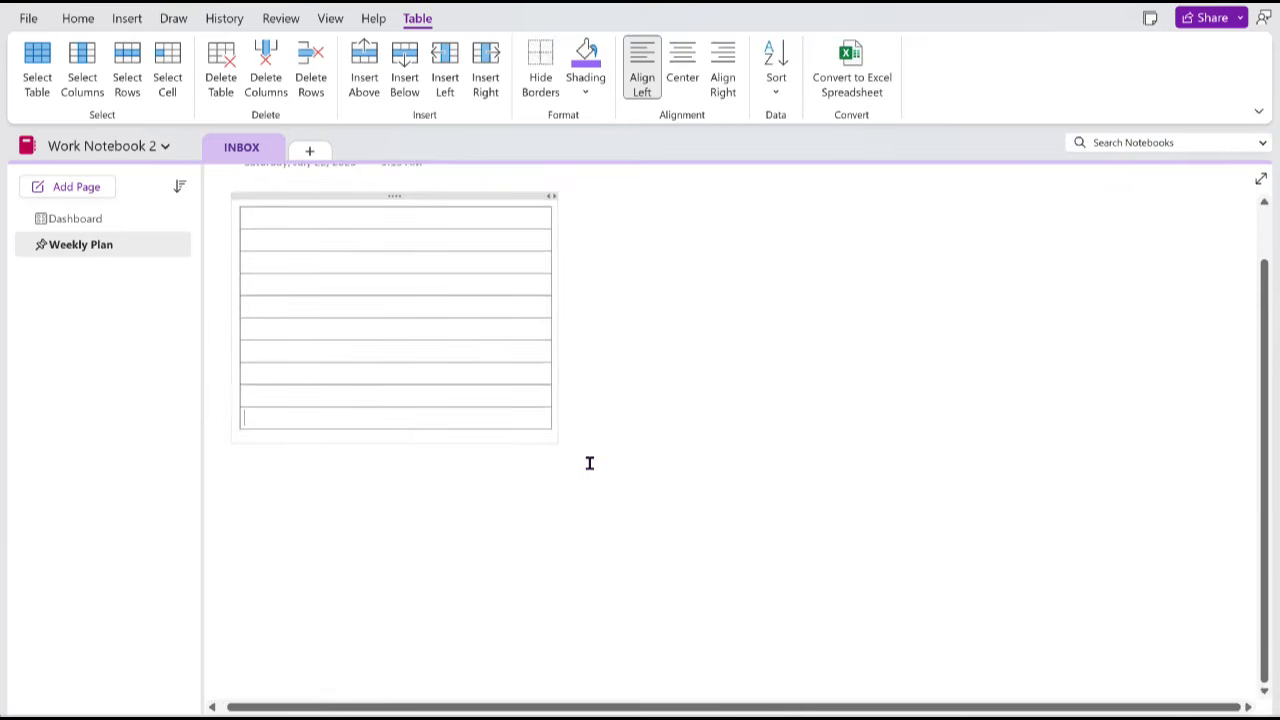
scroll(620, 536, "up", 2)
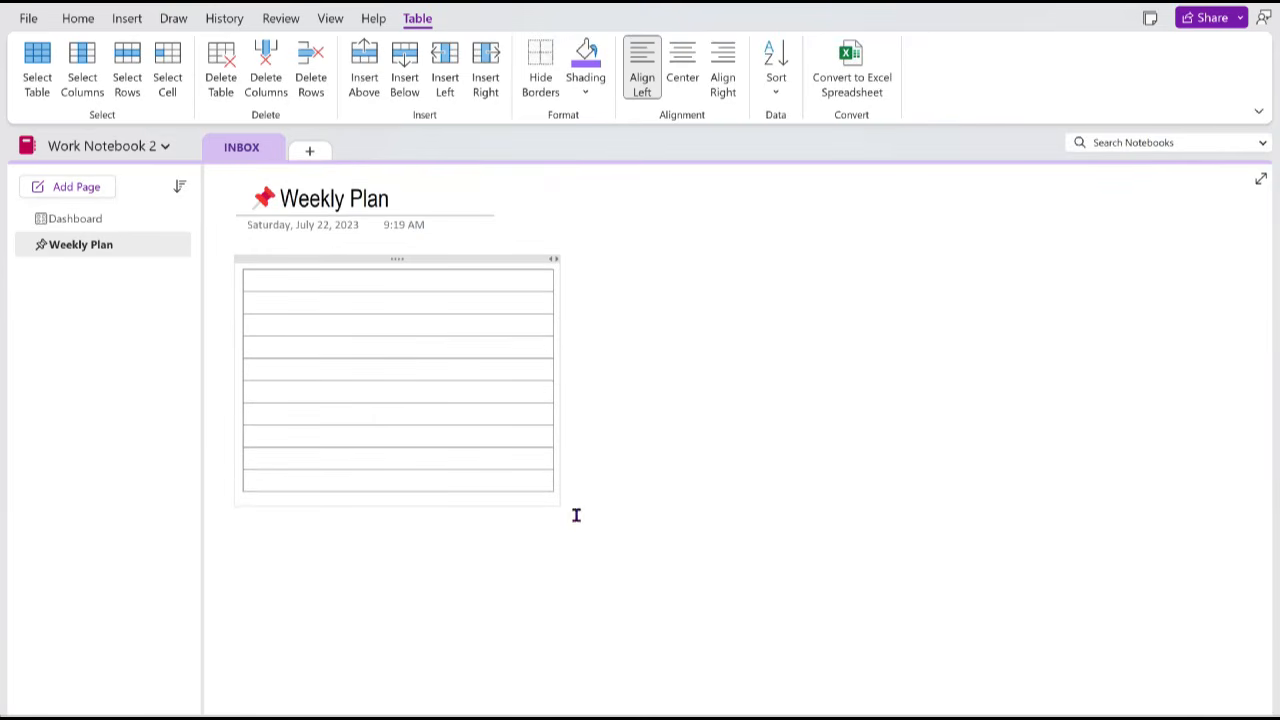
Step: Shade every other row of the Weekly Plan table light purple, starting with the first row and ending with the ninth
left_click(376, 280)
left_click(589, 96)
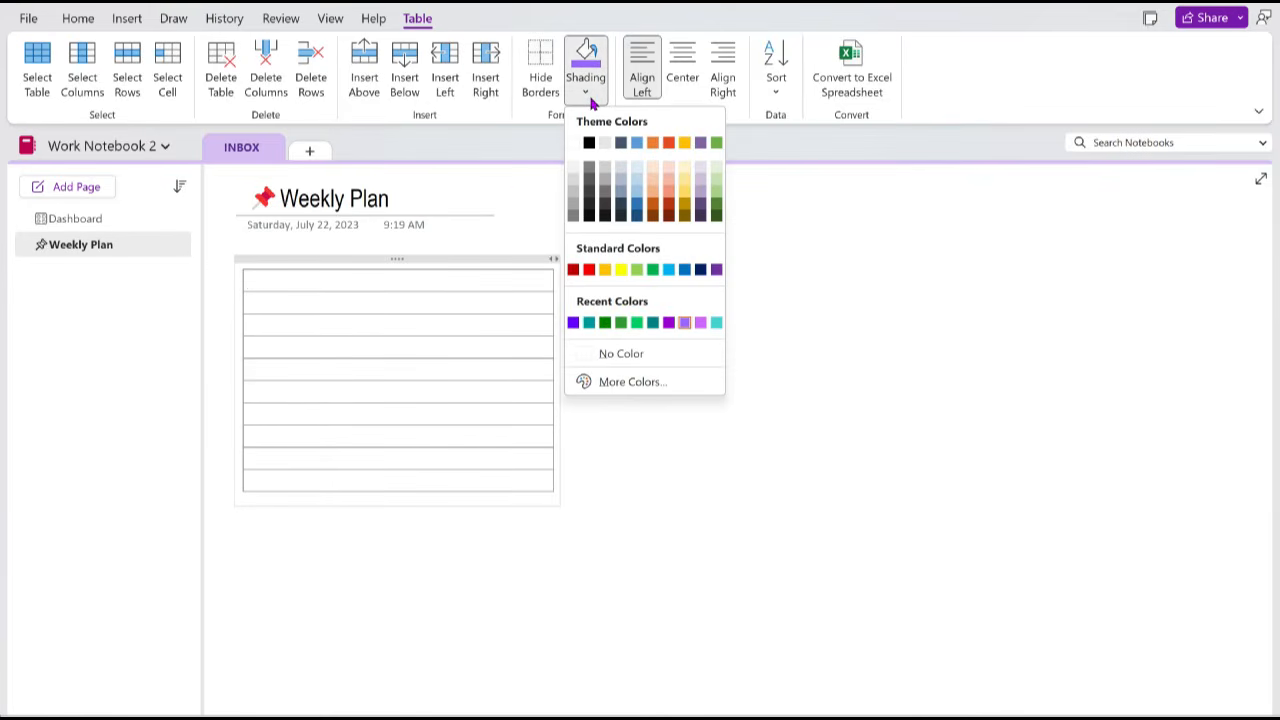
left_click(700, 323)
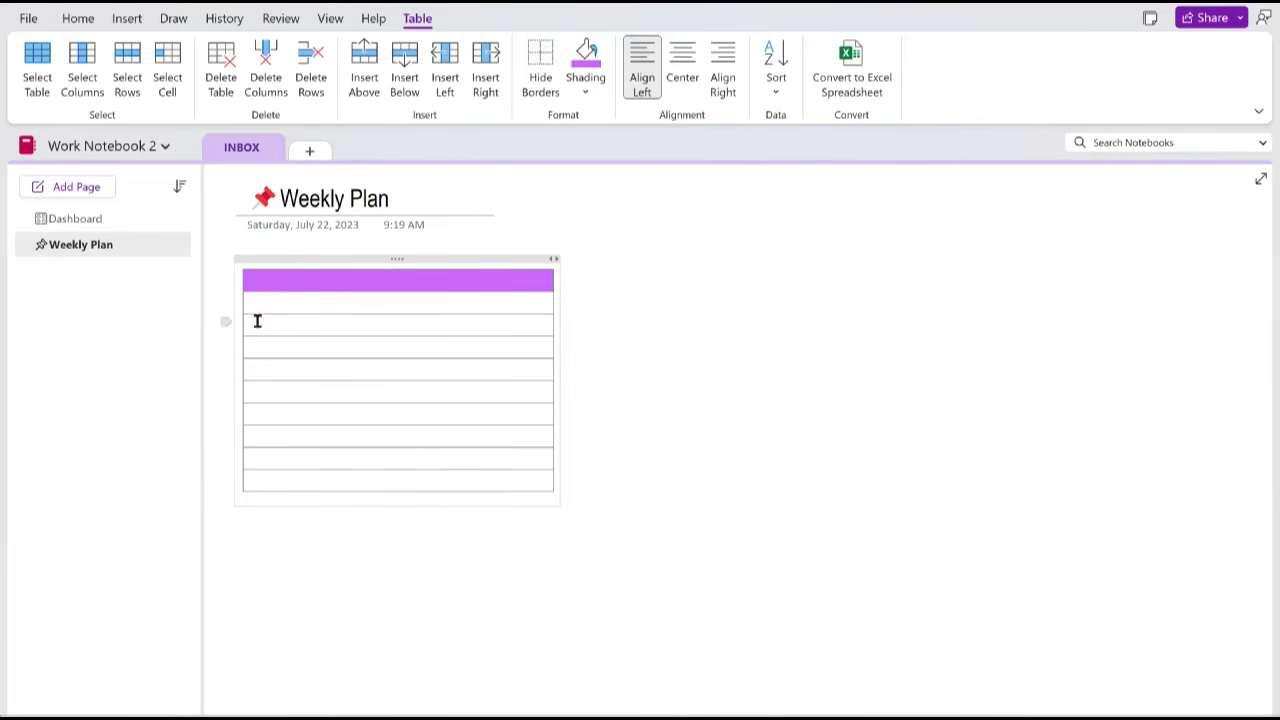
left_click(586, 55)
left_click(311, 369)
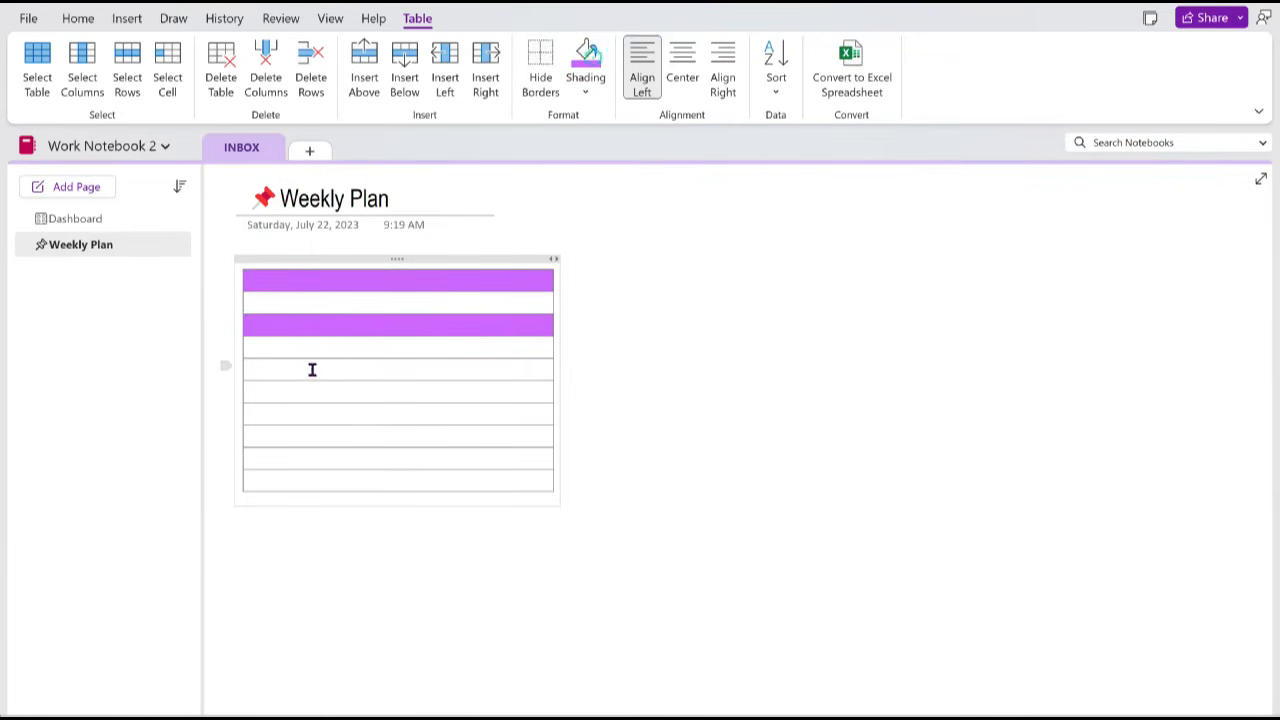
left_click(586, 55)
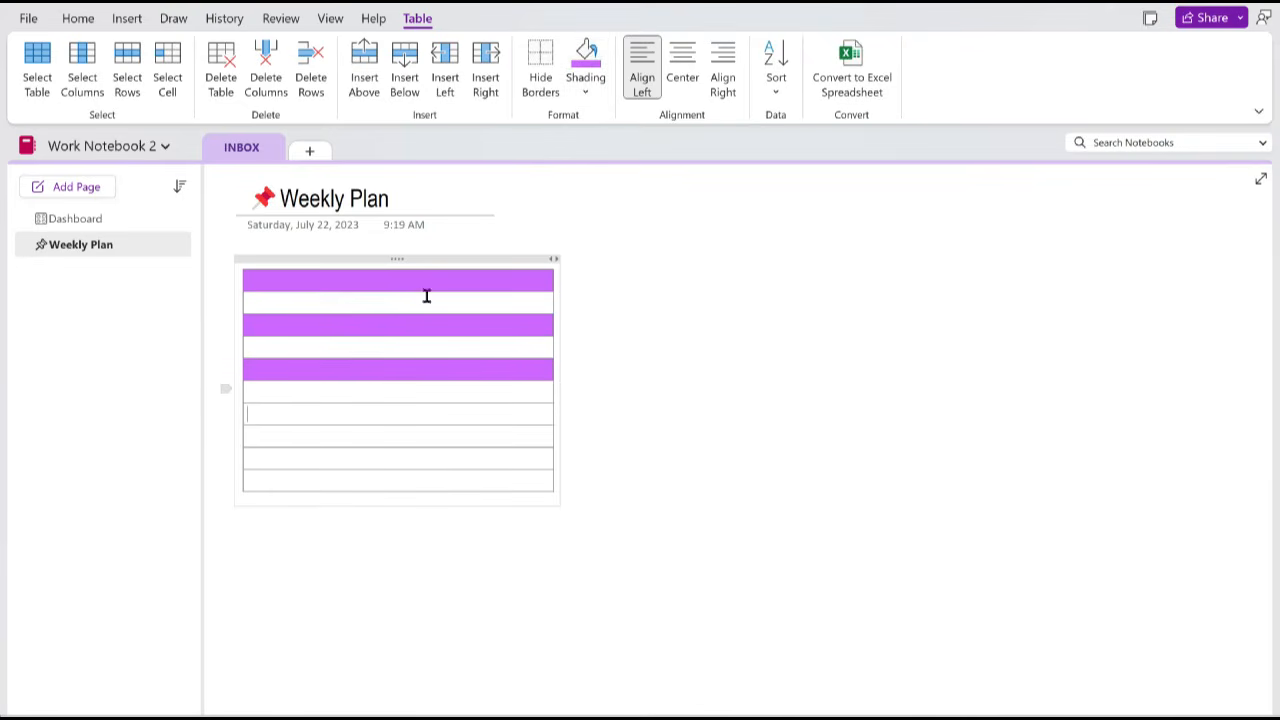
left_click(298, 414)
left_click(586, 55)
left_click(270, 457)
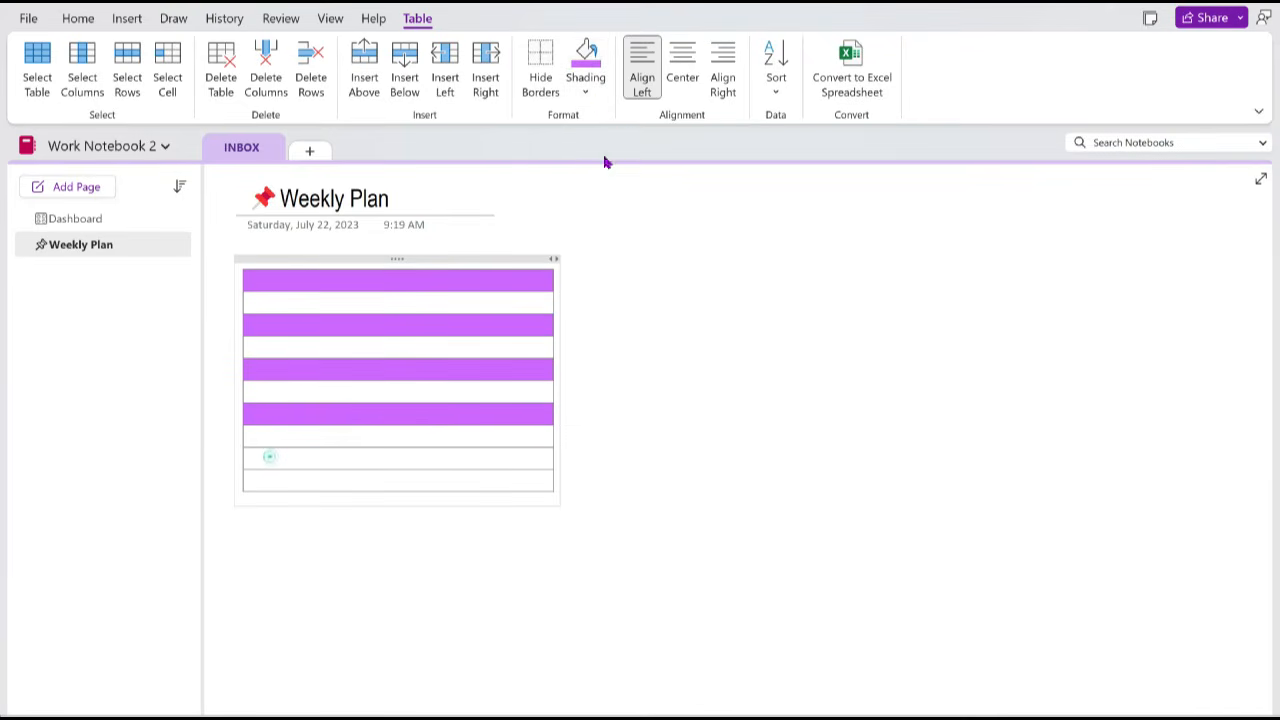
left_click(588, 57)
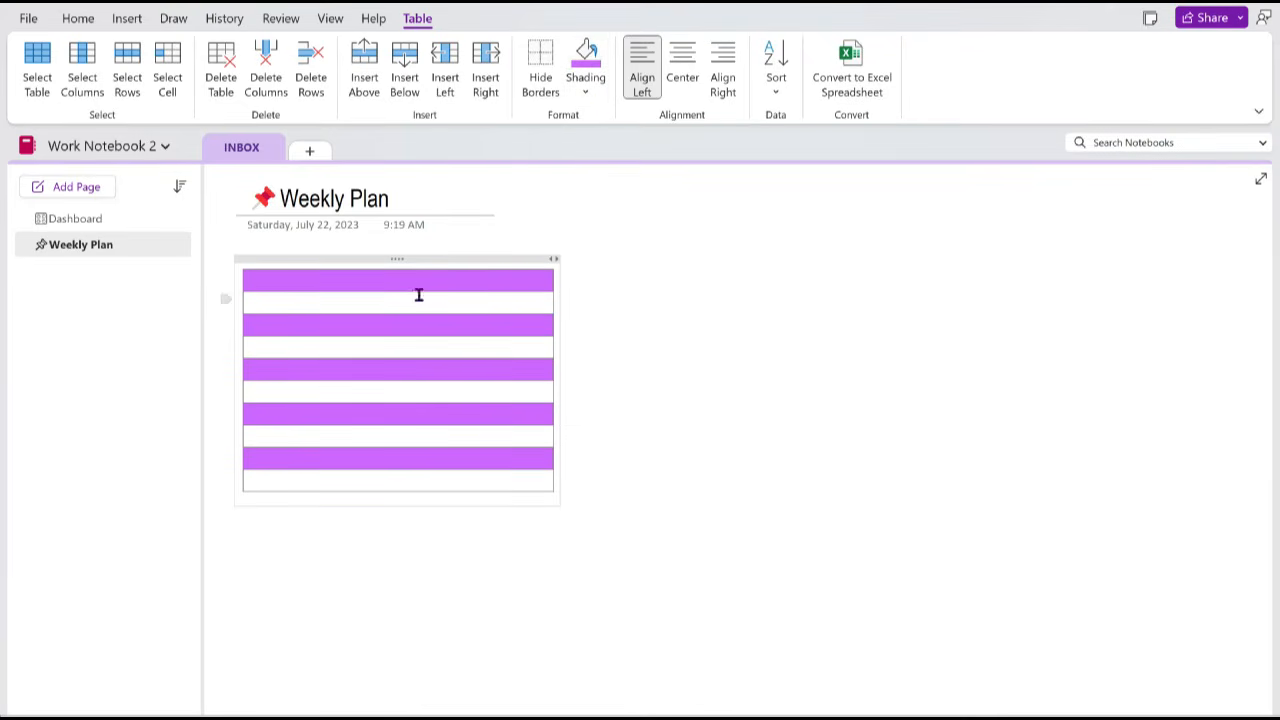
Step: Enter the heading "Monday 00/00" in the table's first row, centered, bold and in size 16
left_click(366, 276)
left_click(77, 18)
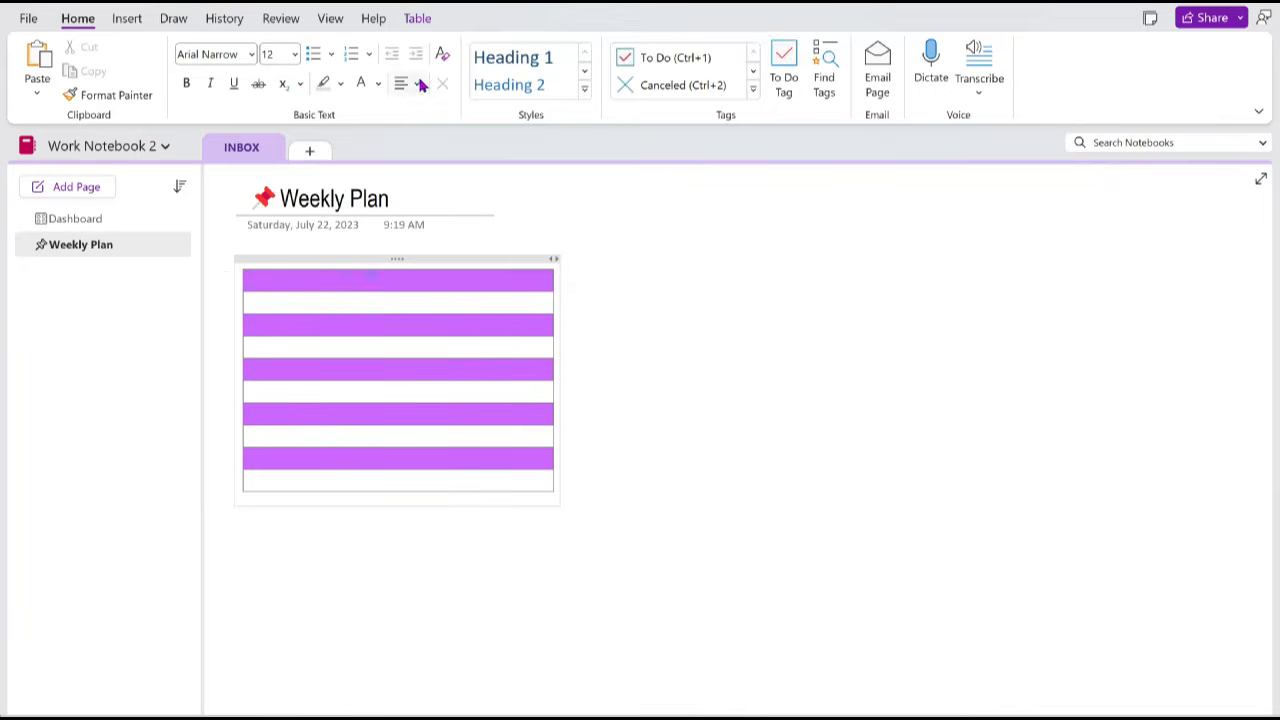
left_click(419, 85)
left_click(425, 137)
left_click(295, 55)
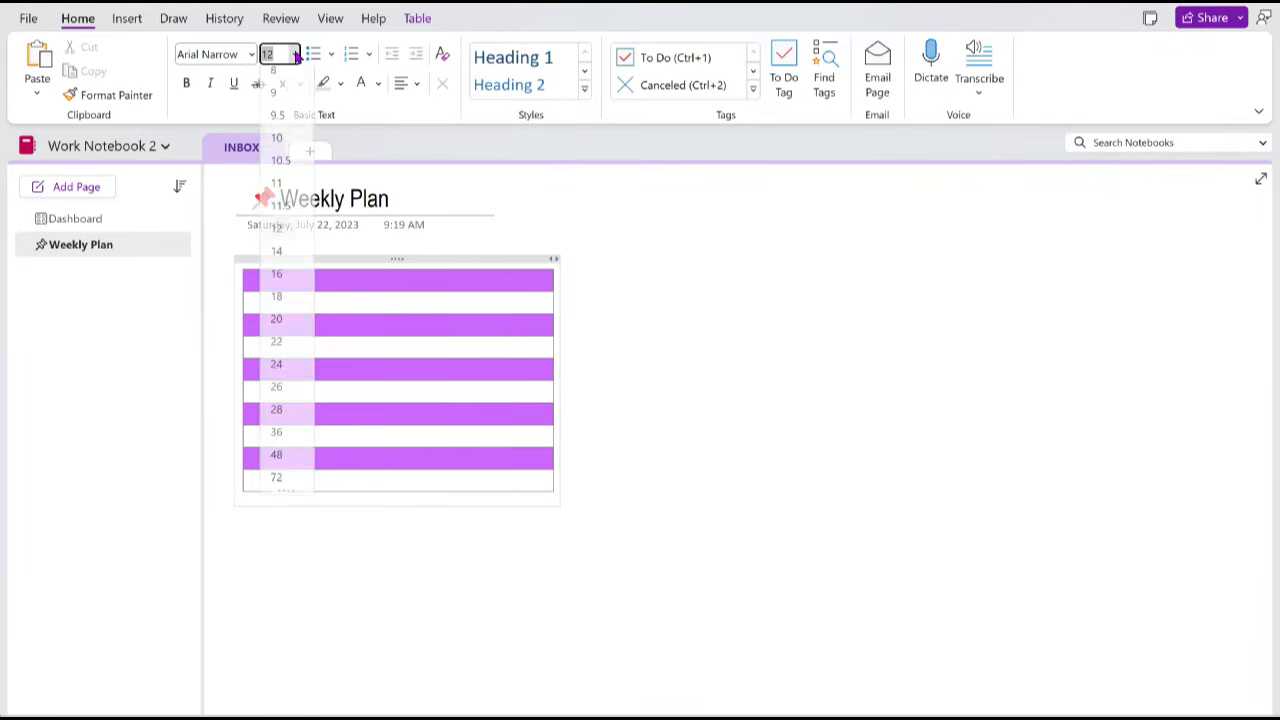
left_click(278, 277)
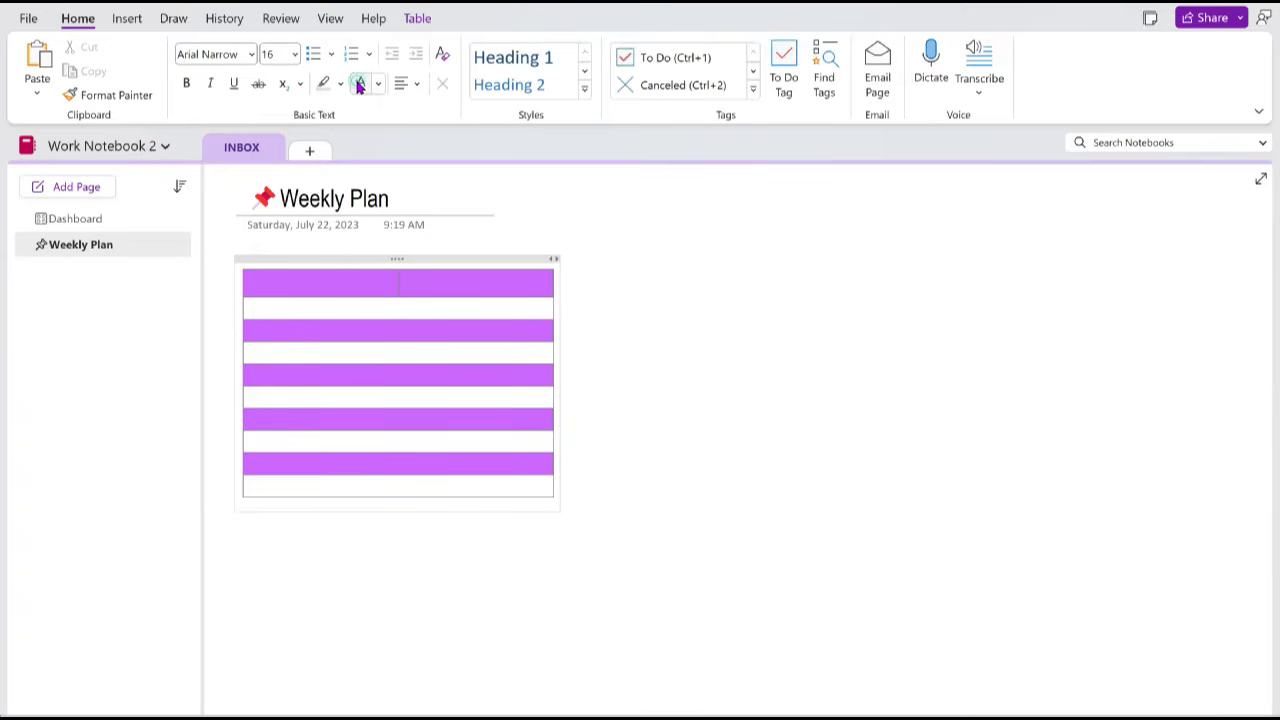
left_click(186, 83)
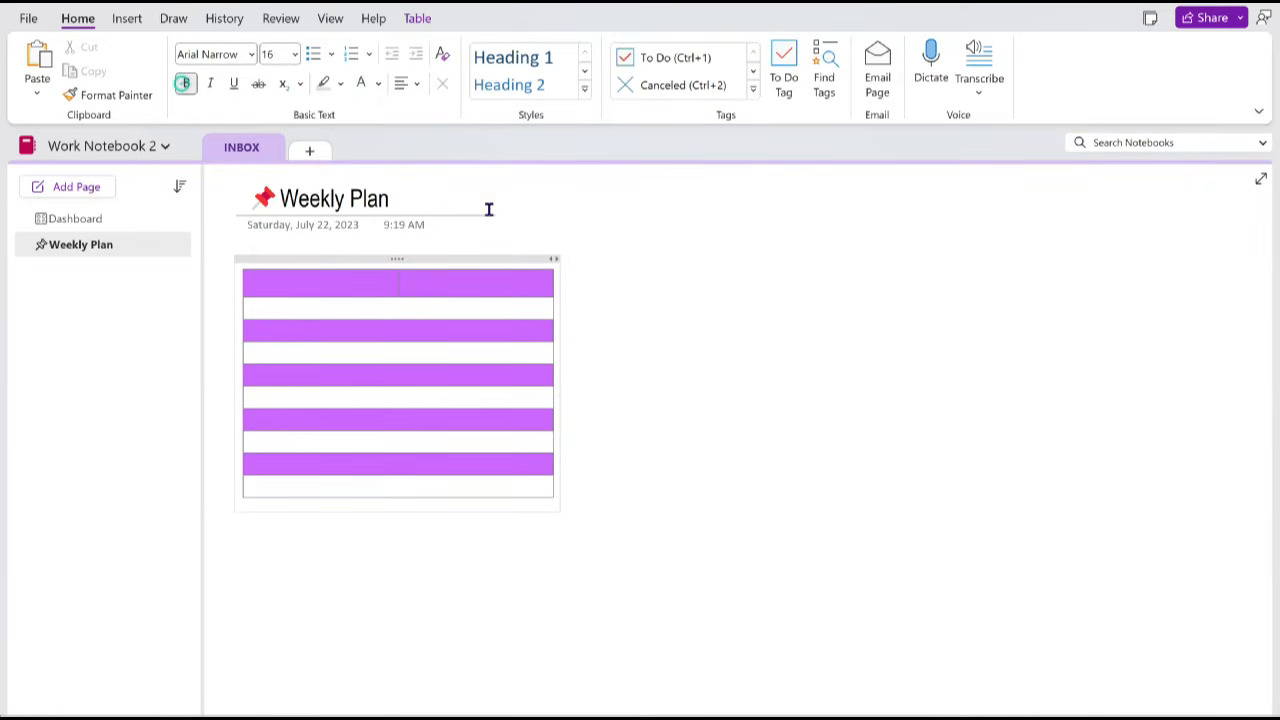
type("Monday 00/00")
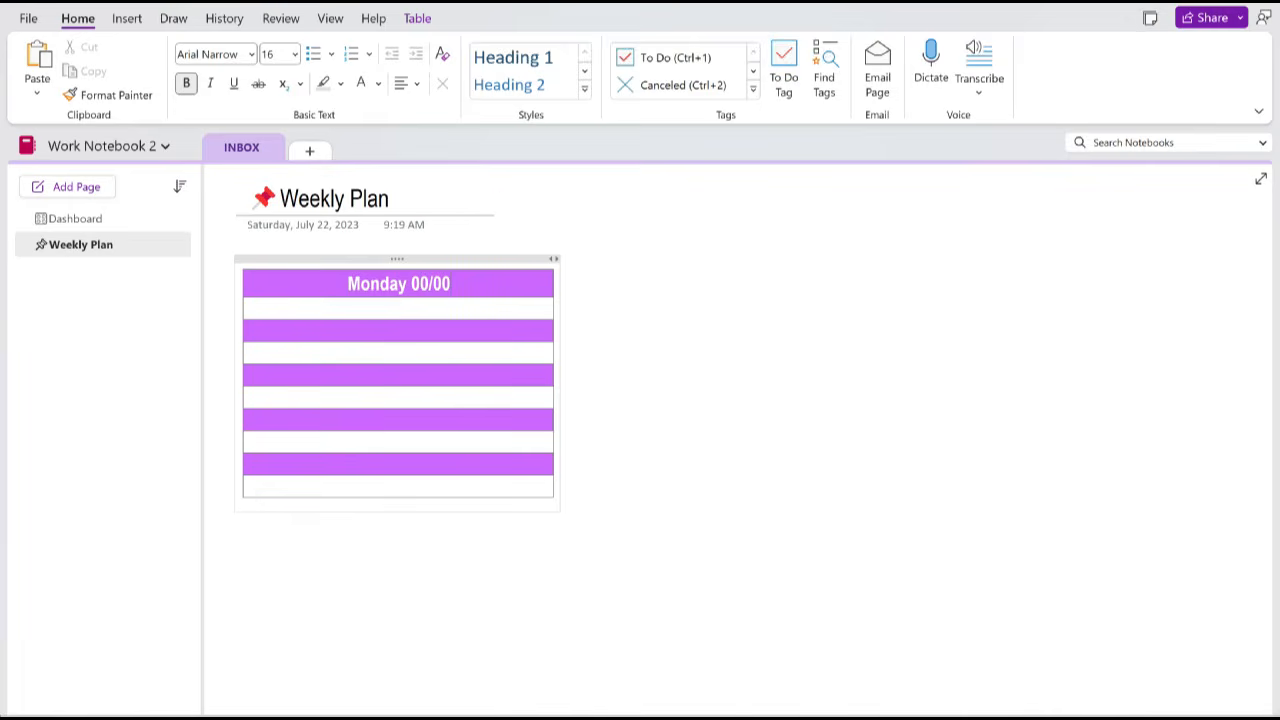
Step: Copy the "Monday 00/00" heading into the other four purple rows of the table
left_click(428, 332)
left_click_drag(449, 283, 336, 284)
key("ctrl+c")
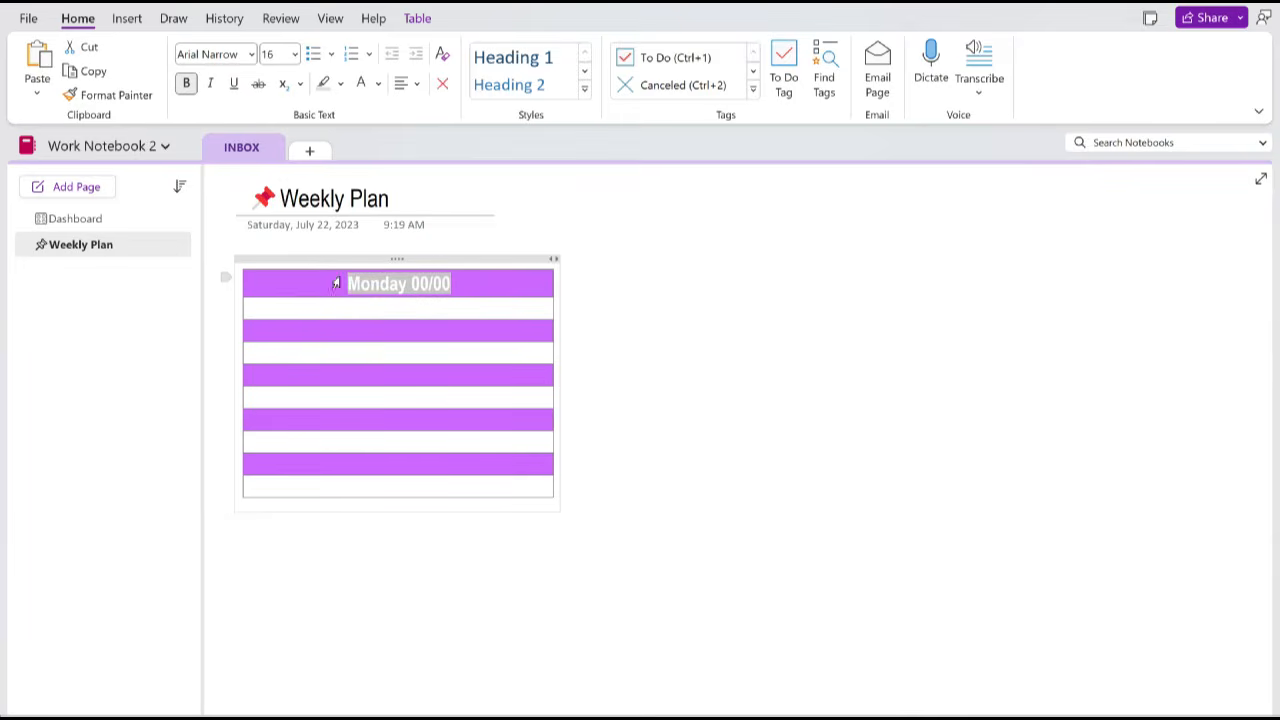
left_click(406, 331)
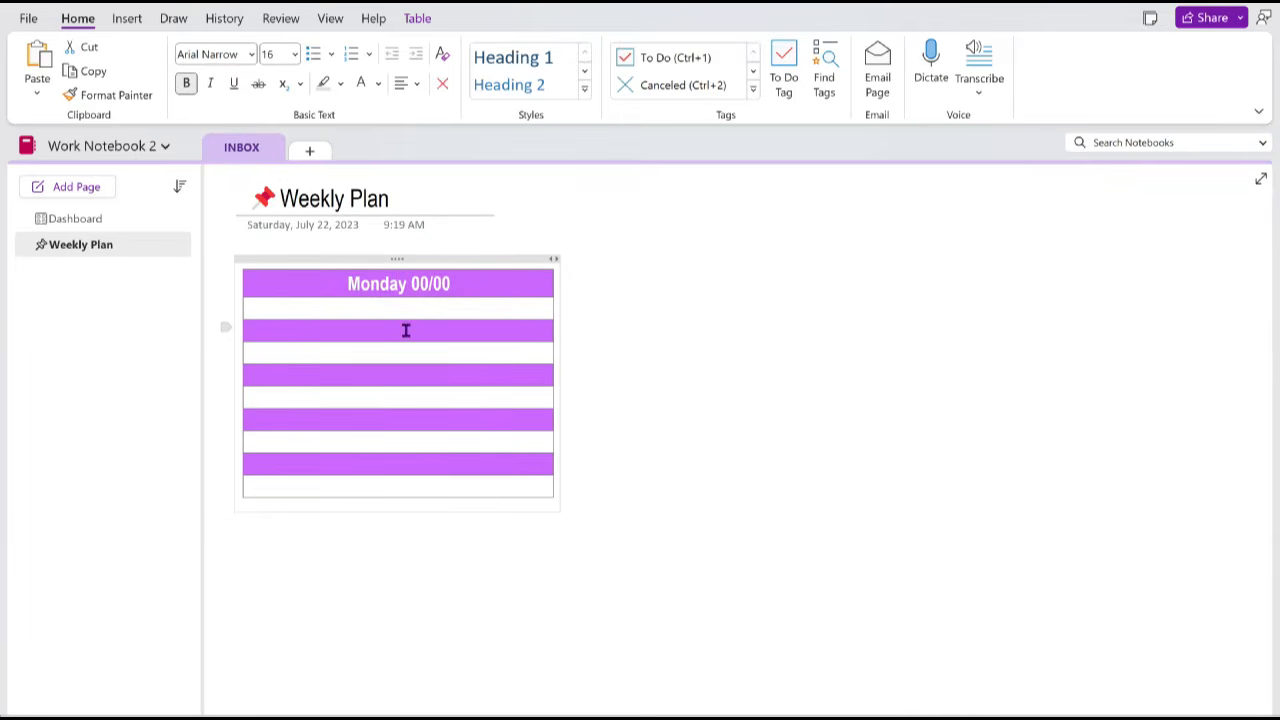
key("ctrl+v")
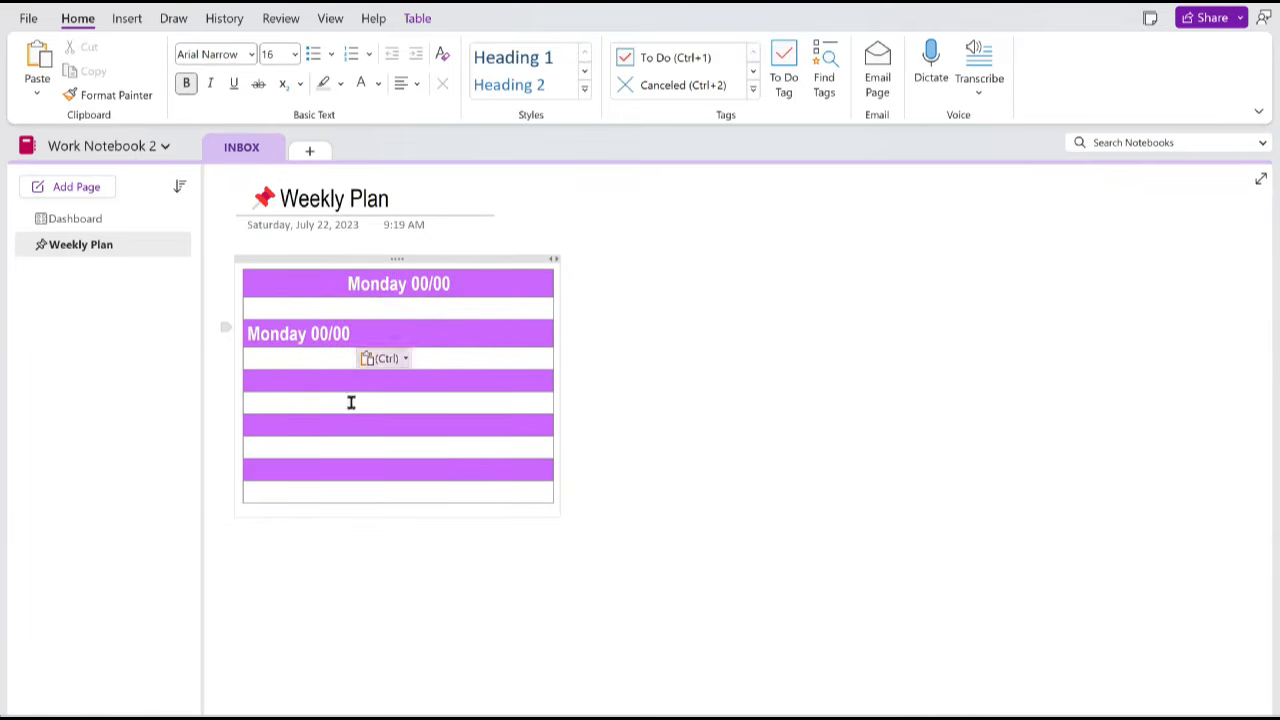
left_click(357, 384)
key("ctrl+v")
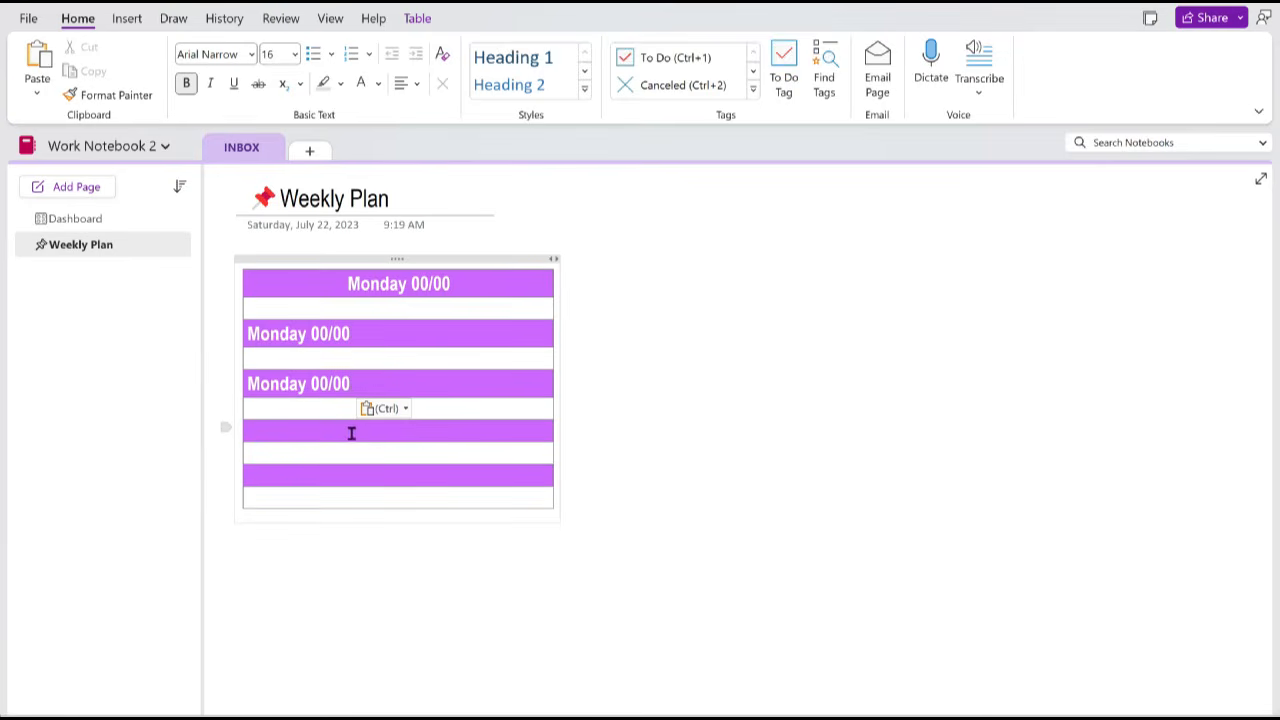
left_click(351, 433)
key("ctrl+v")
left_click(350, 479)
key("ctrl+v")
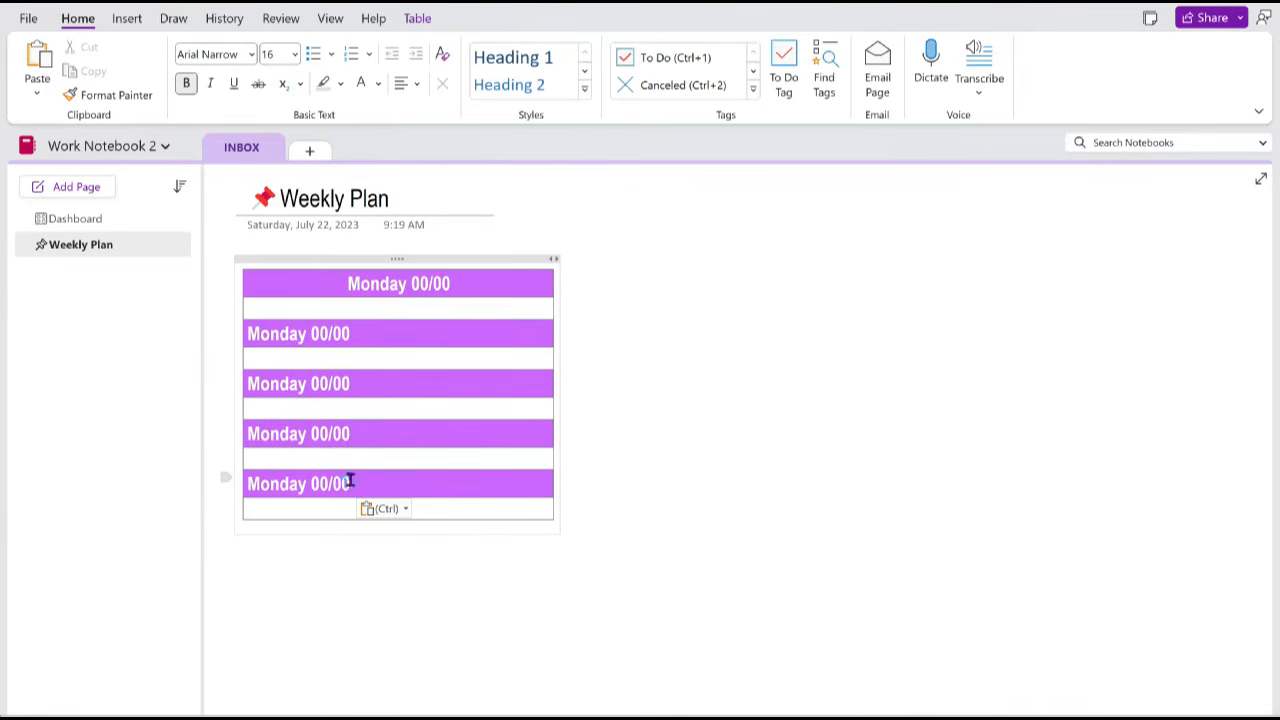
Step: Center the heading in the second purple row and change its day to "Tuesday"
left_click(404, 84)
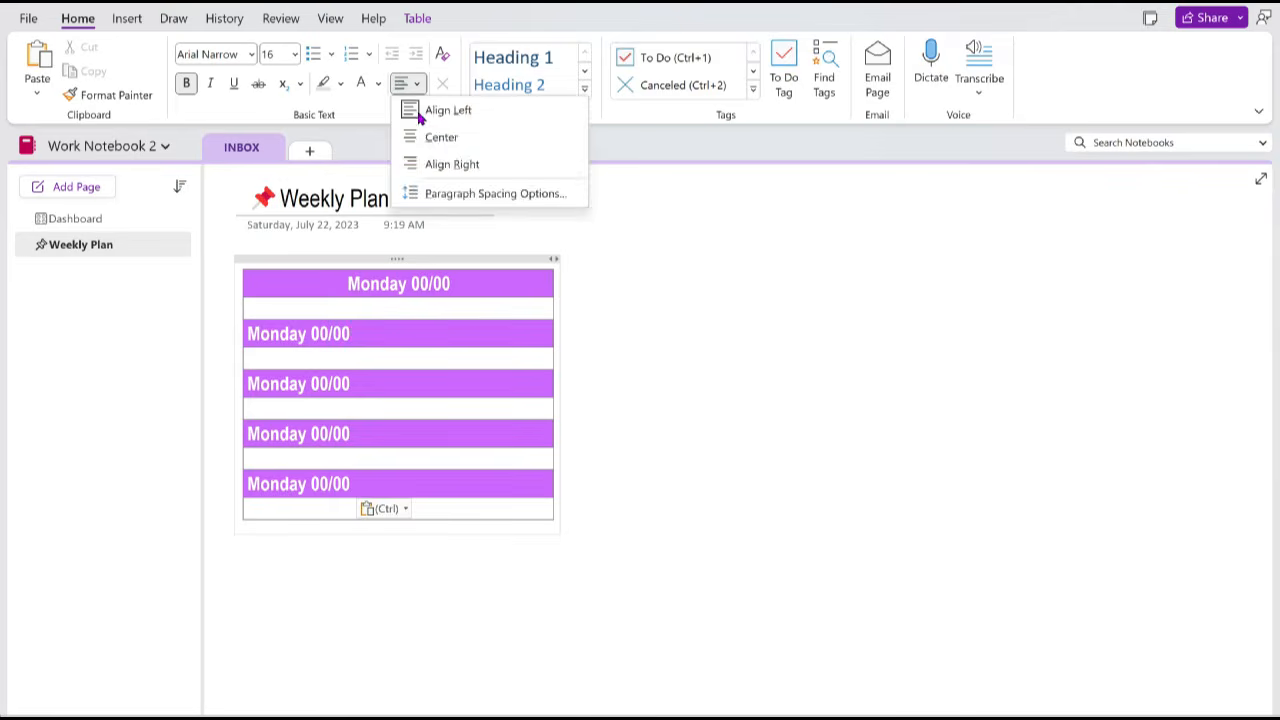
left_click(440, 137)
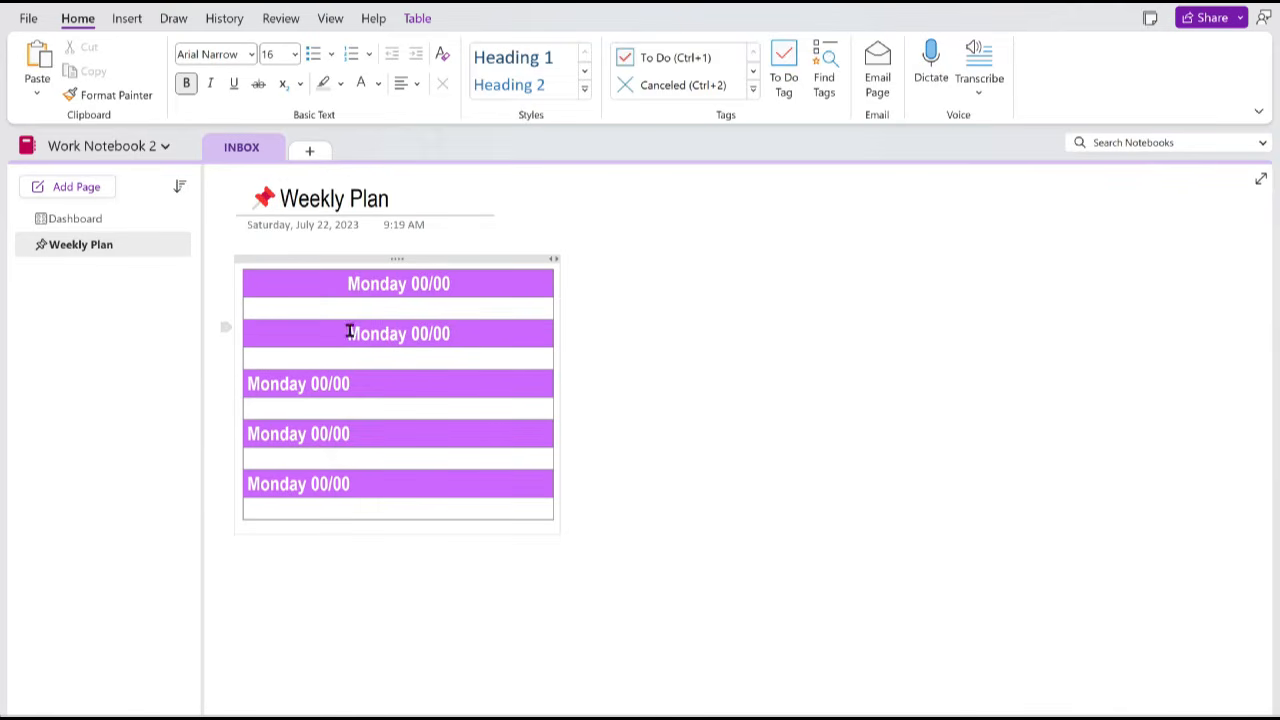
left_click_drag(350, 332, 406, 336)
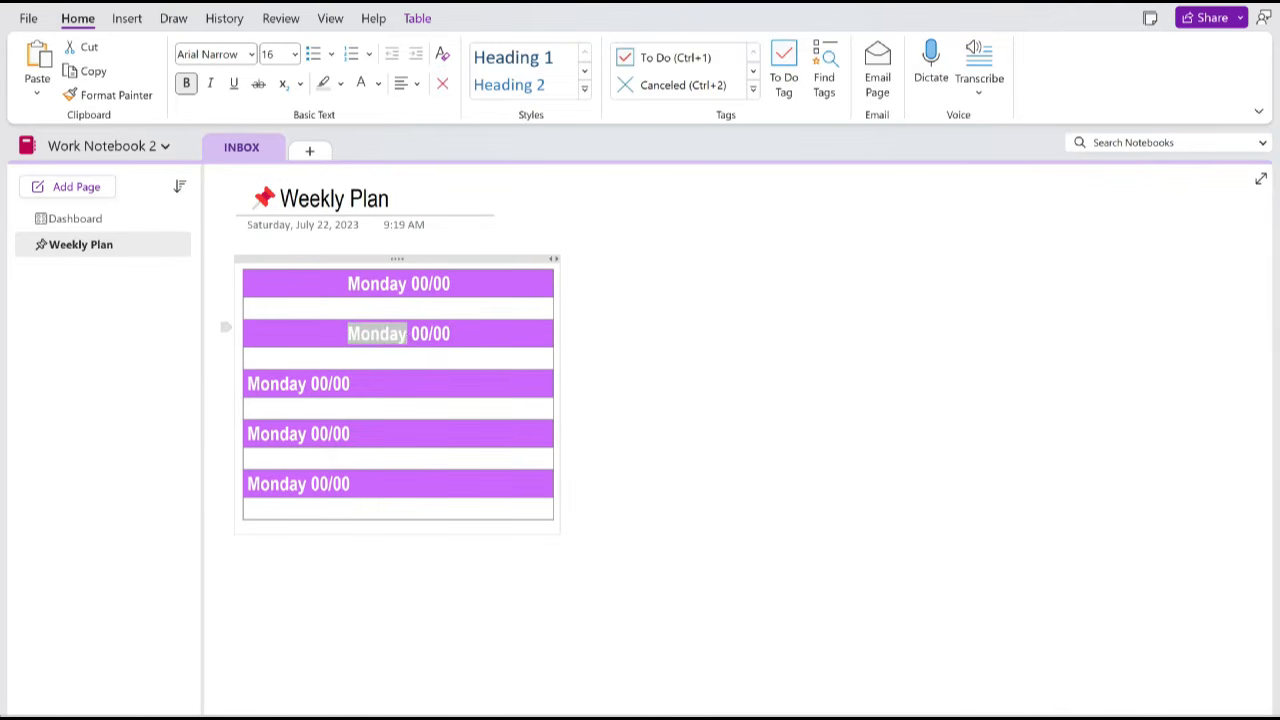
type("Tuesday")
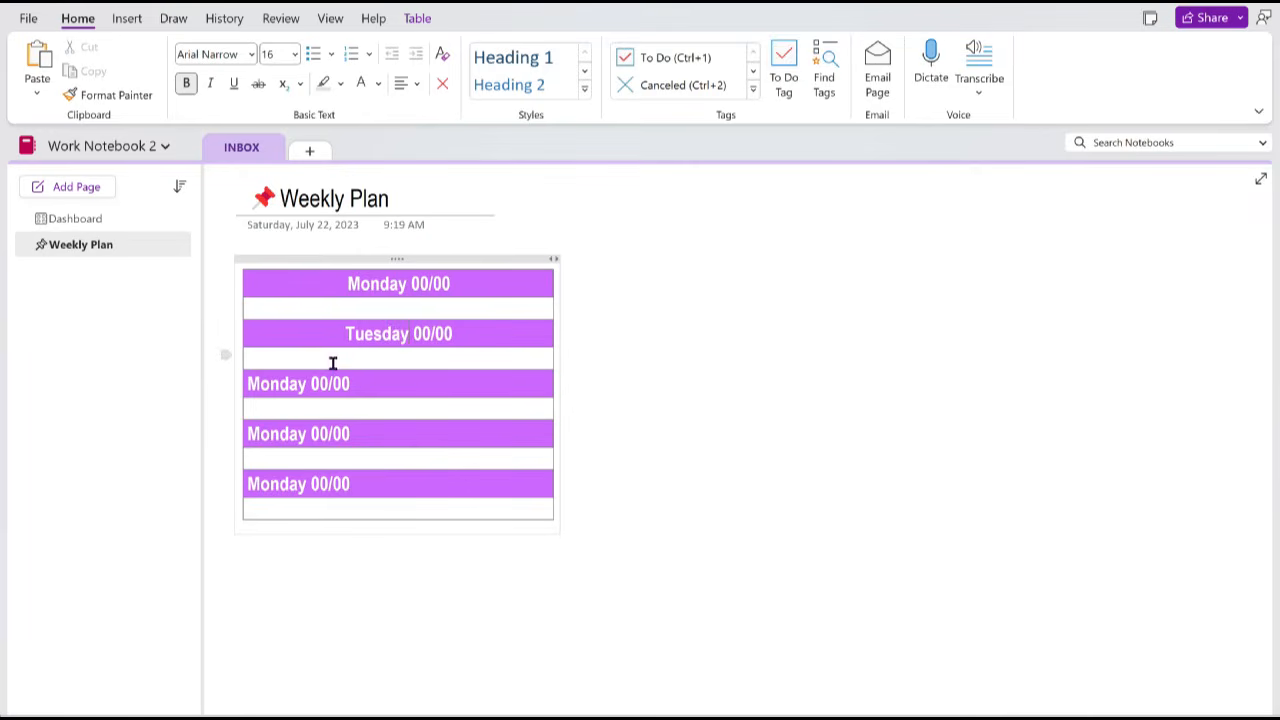
Step: Center the heading in the third purple row and change its day to "Wednesday"
left_click(366, 381)
left_click(405, 84)
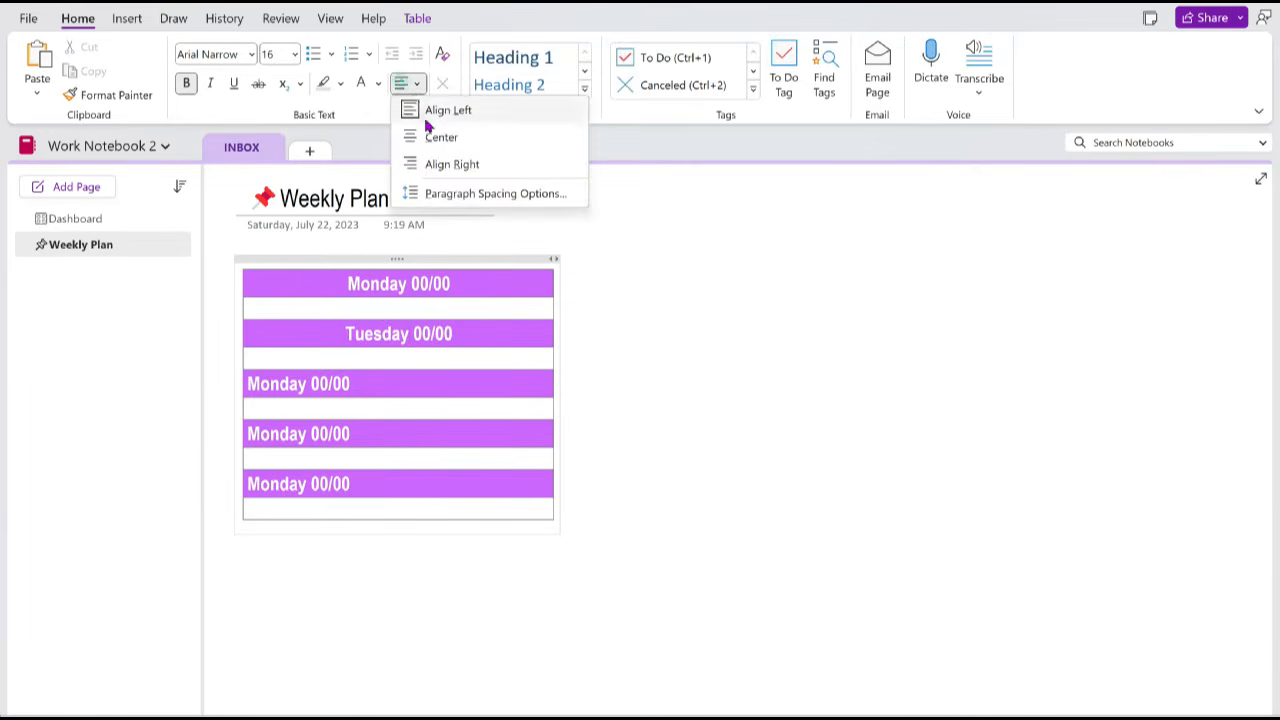
left_click(432, 138)
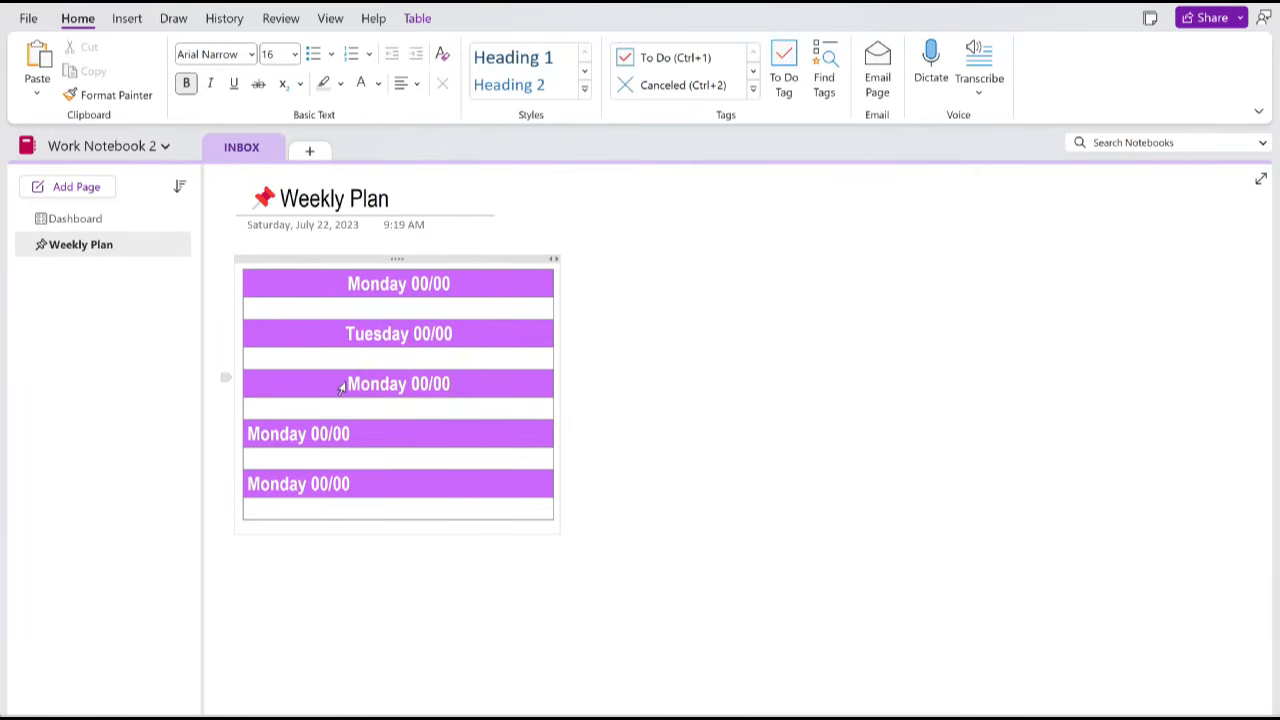
left_click_drag(348, 384, 408, 384)
type("Wednesday")
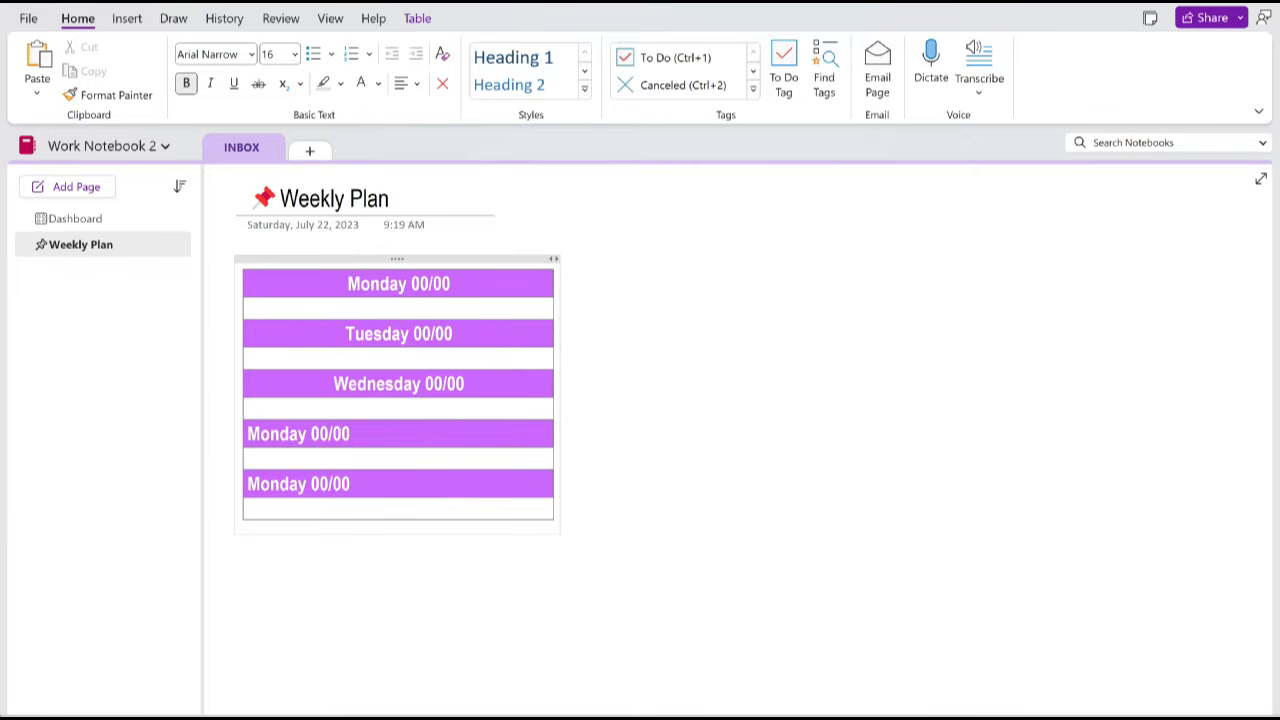
Step: Center the heading in the fourth purple row and change its day to "Thursday"
left_click_drag(250, 433, 271, 434)
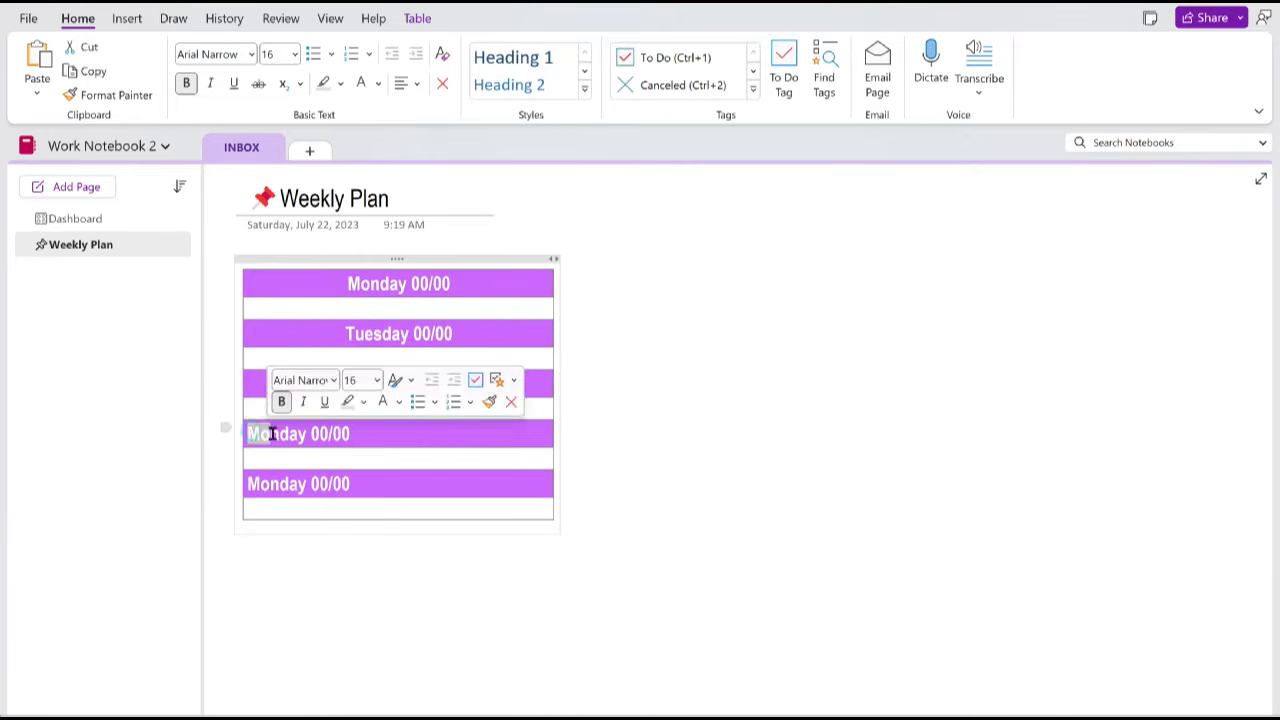
left_click(268, 433)
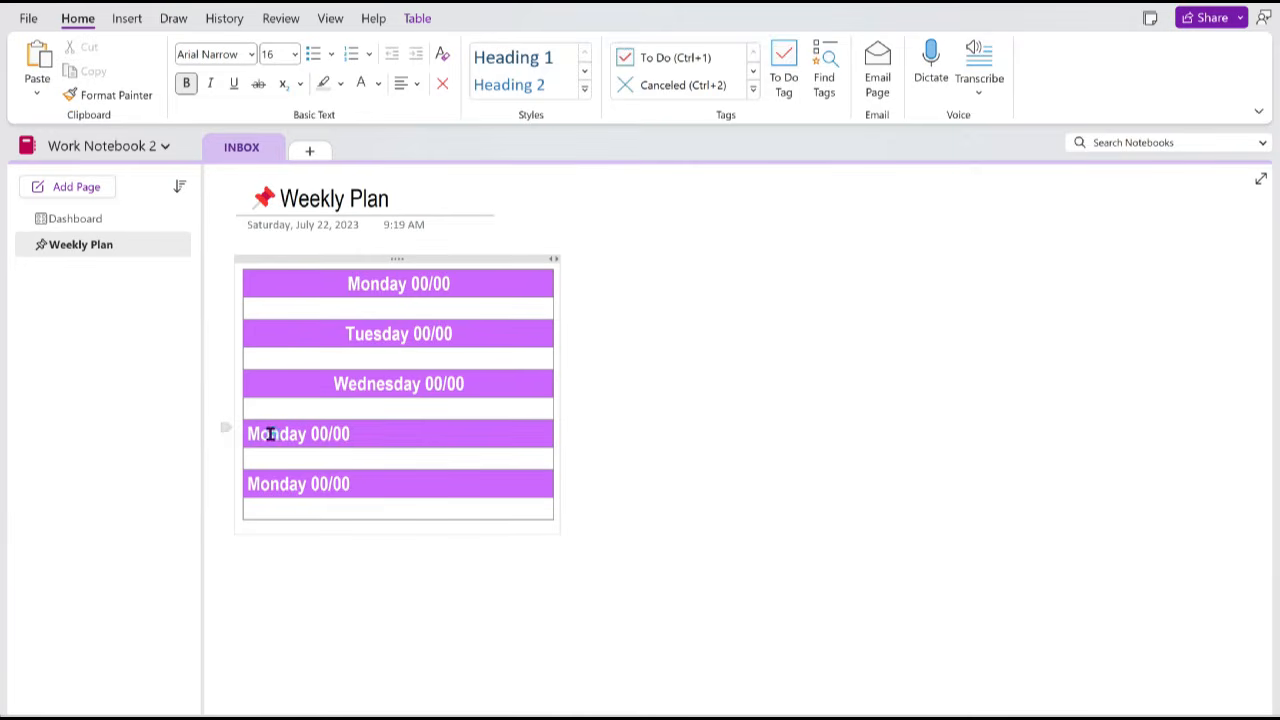
left_click(418, 88)
left_click(440, 137)
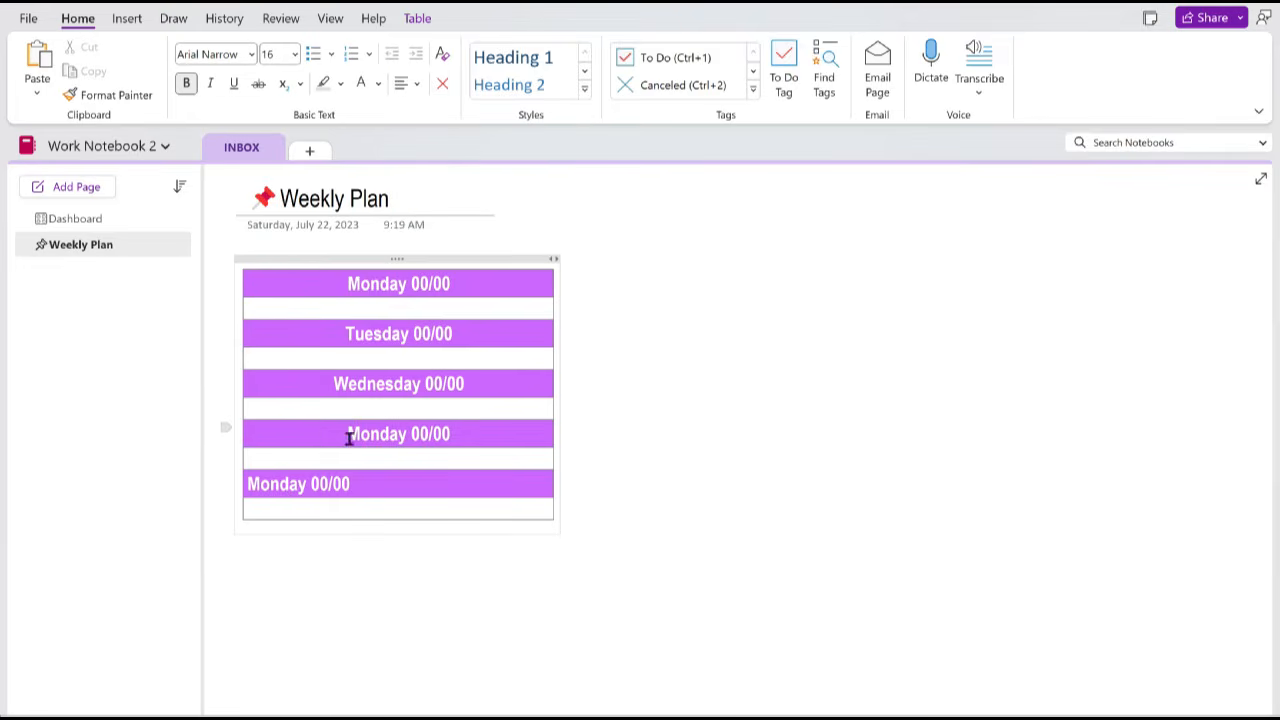
left_click_drag(349, 436, 406, 436)
type("T")
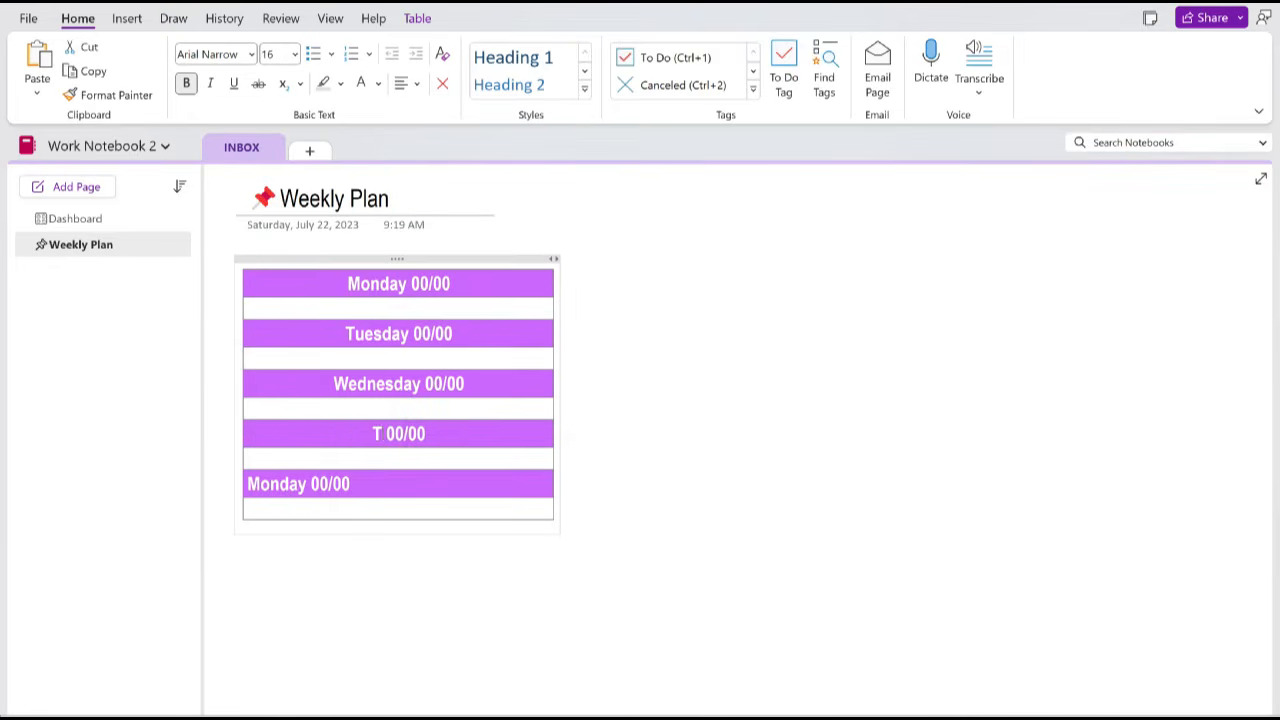
type("hursday")
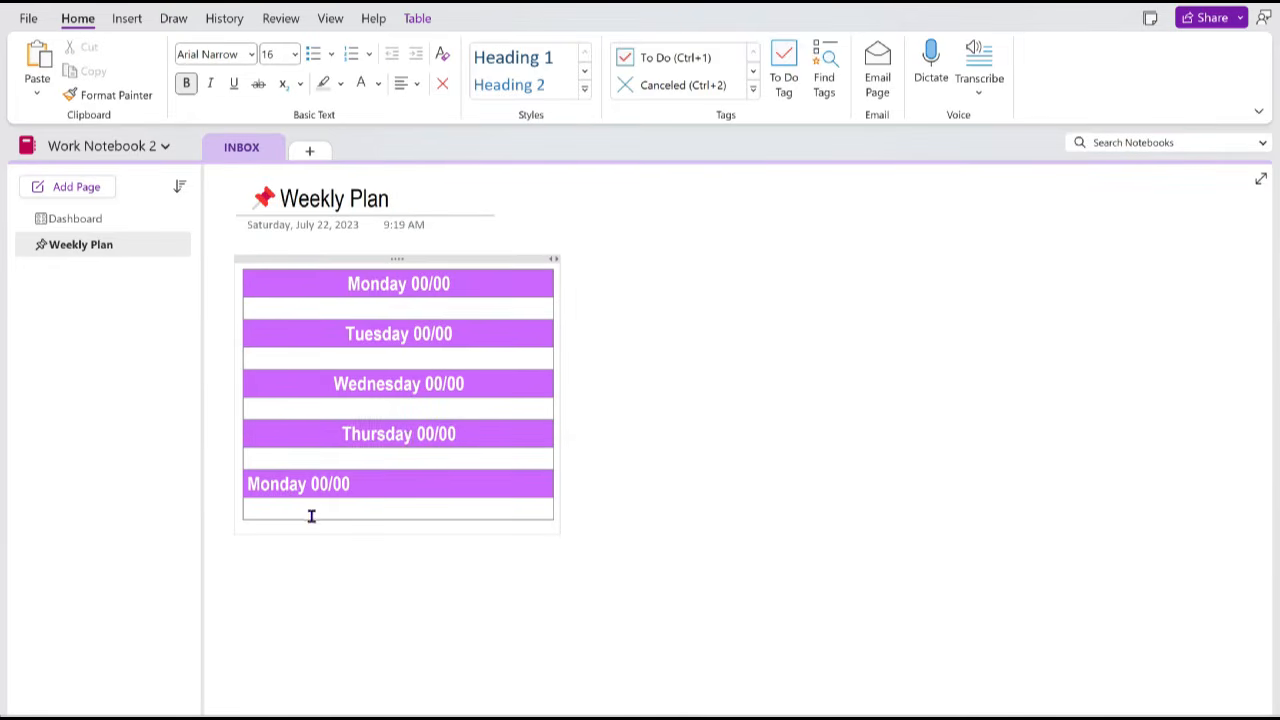
Step: Center the heading in the last purple row and change its day to "Friday"
left_click(226, 478)
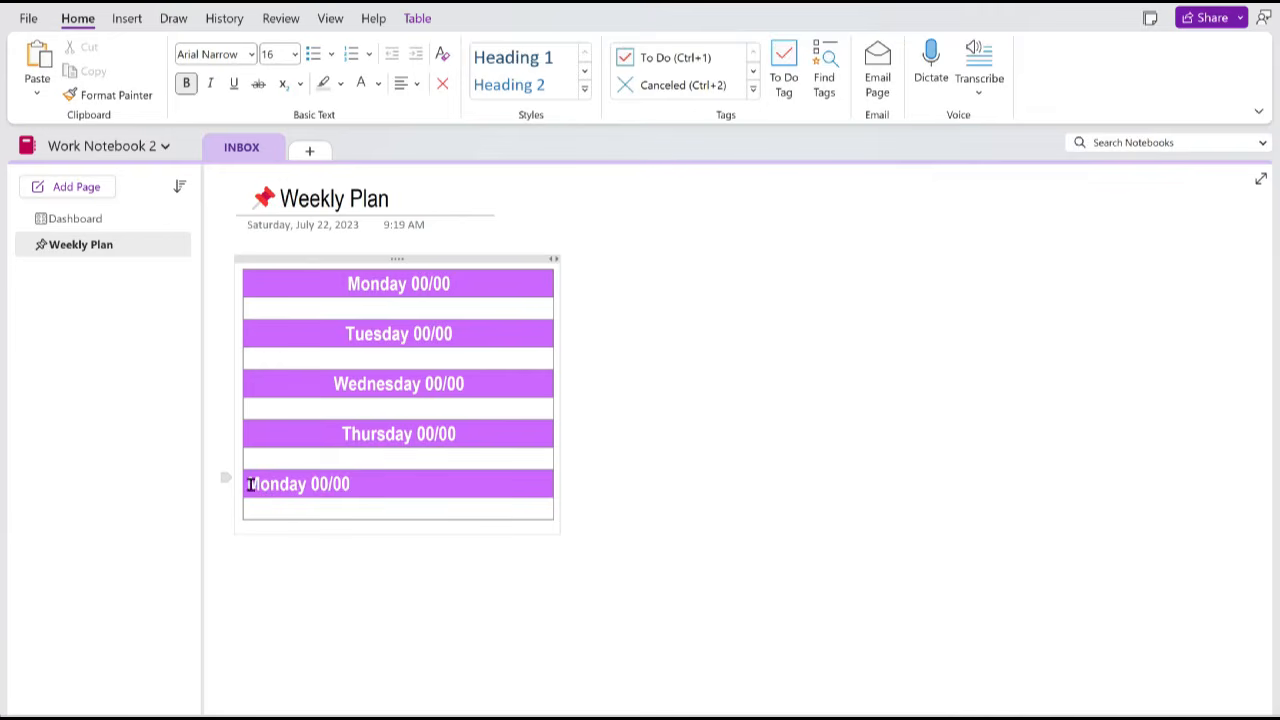
left_click(414, 83)
left_click(422, 135)
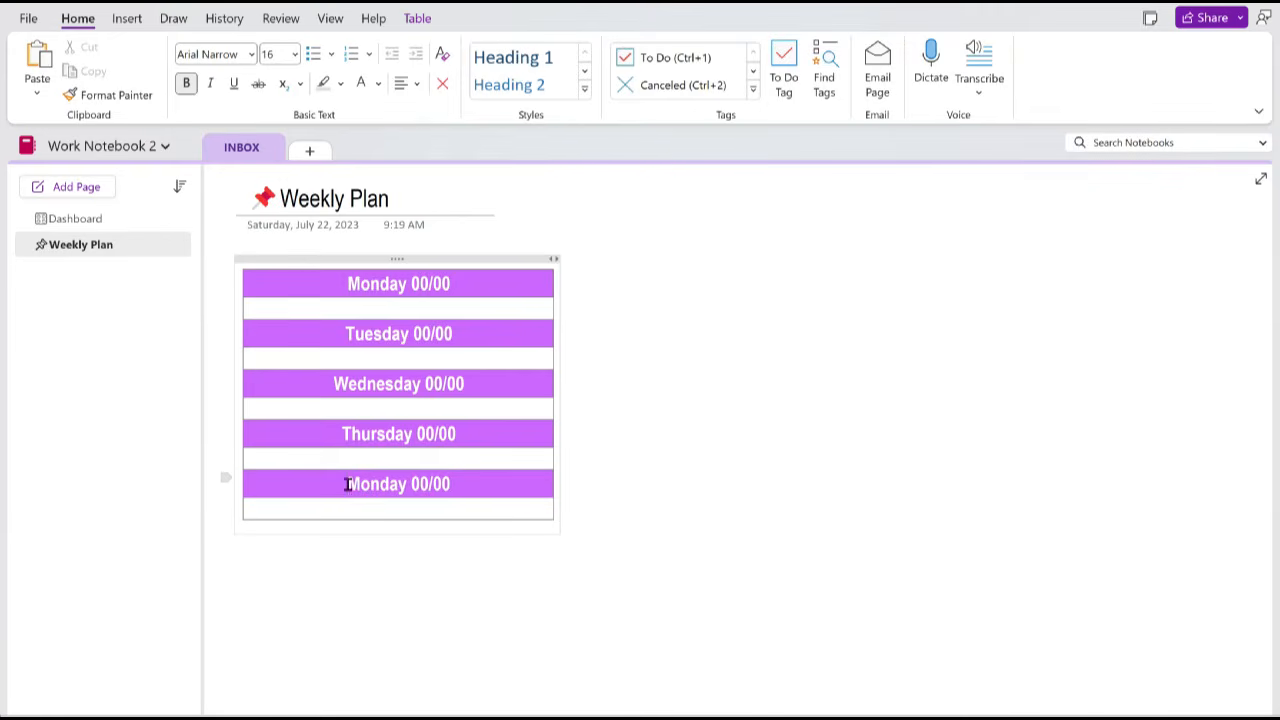
left_click_drag(349, 483, 405, 484)
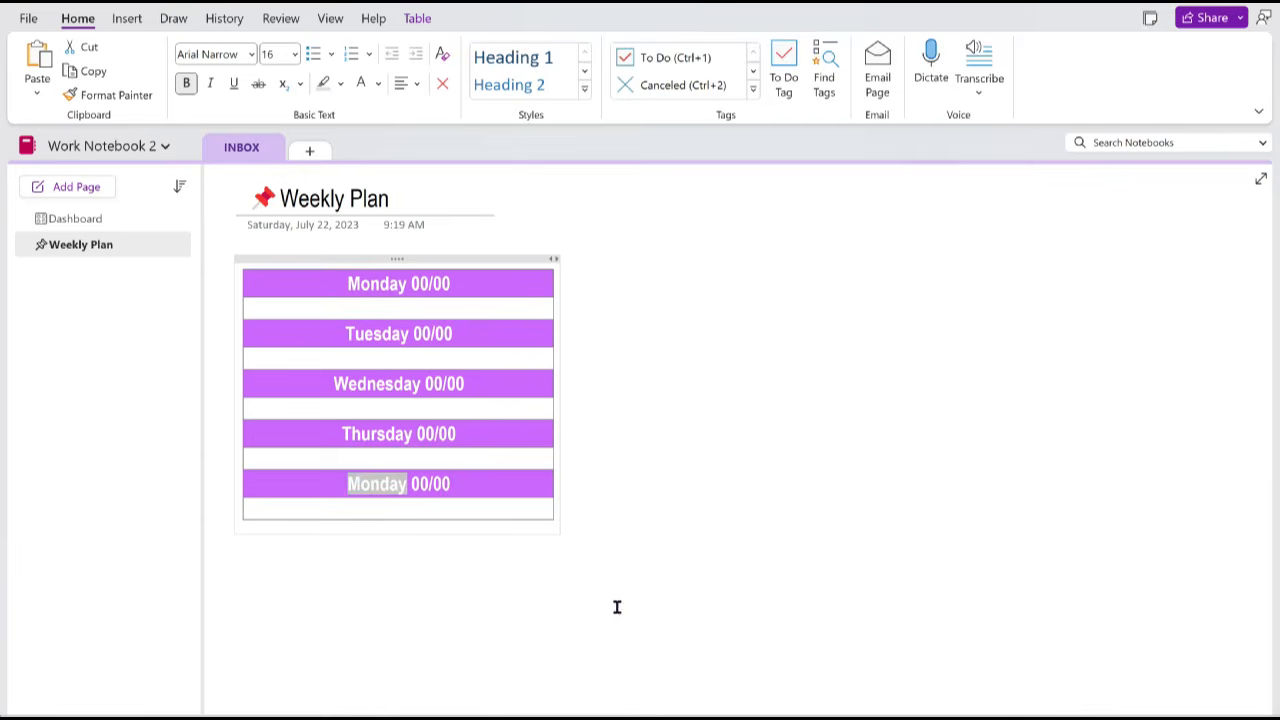
type("Friday")
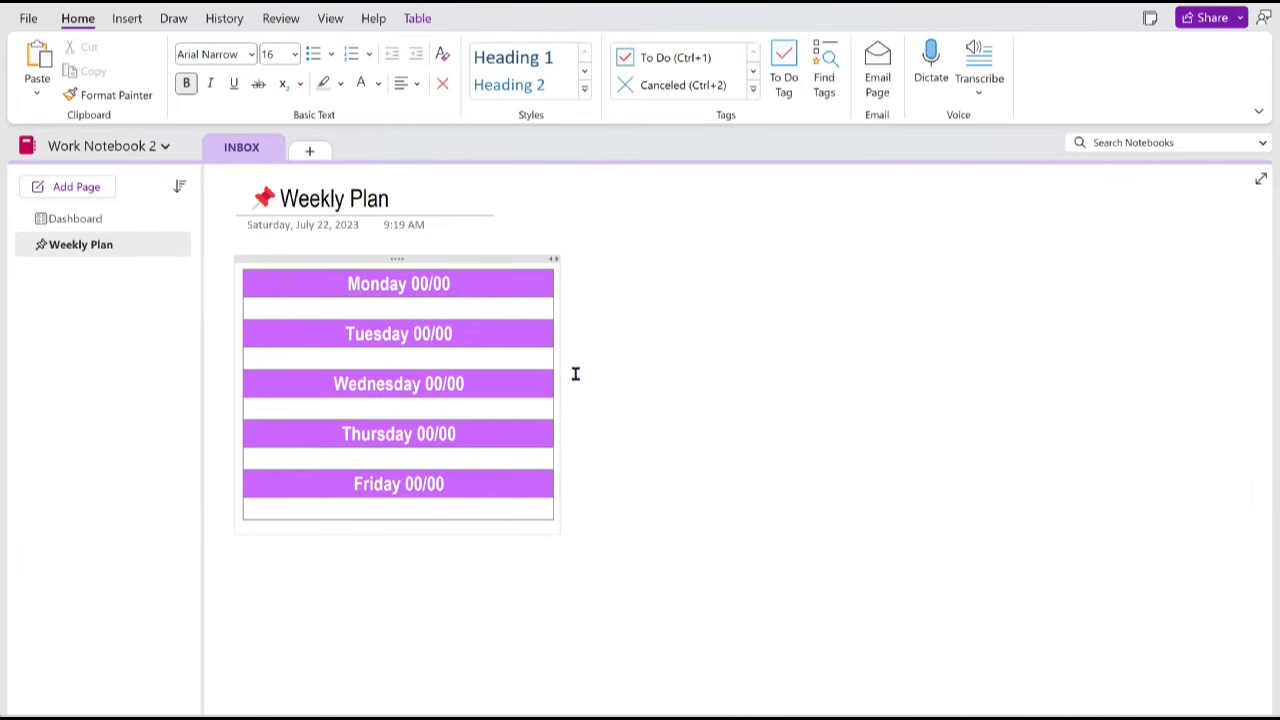
left_click(362, 303)
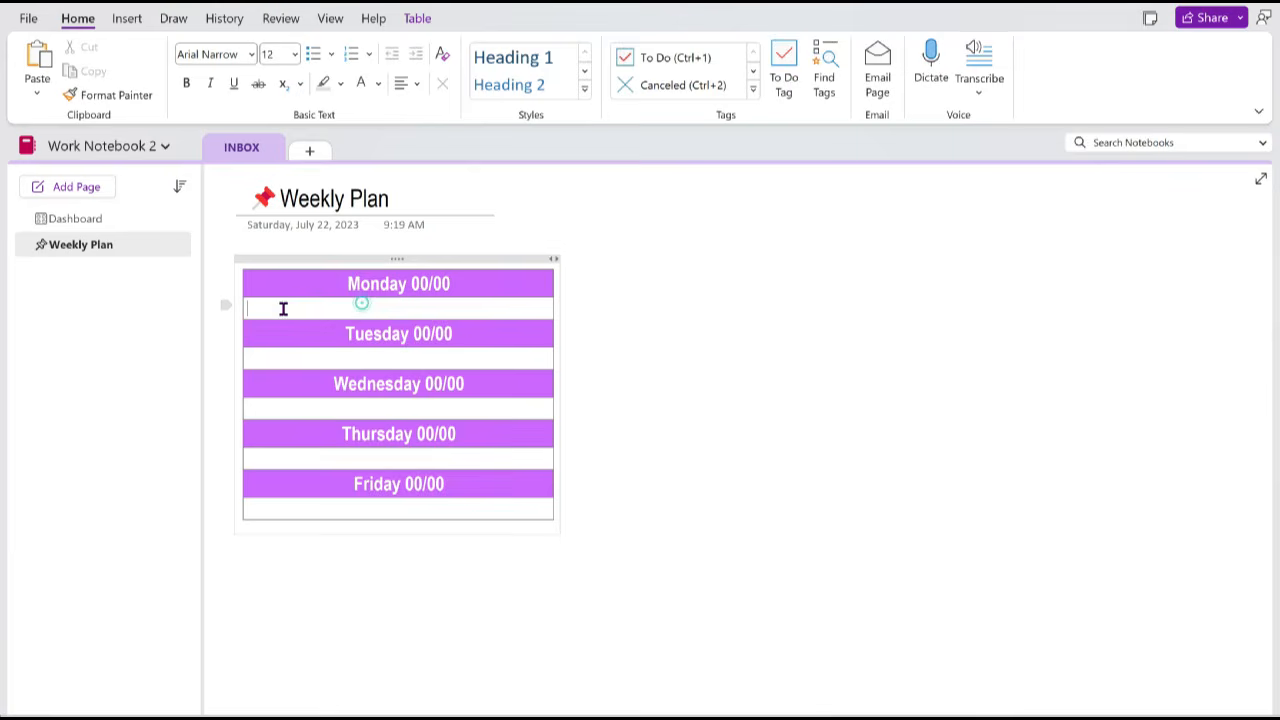
left_click(276, 359)
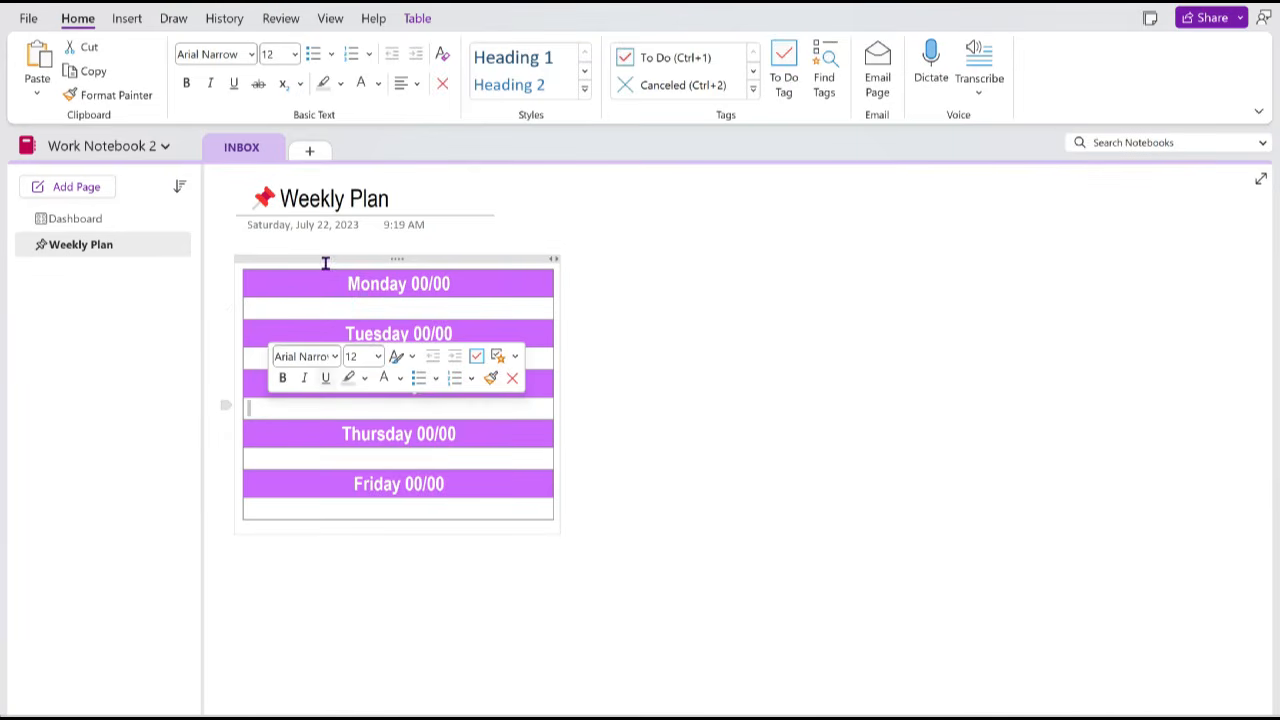
left_click(285, 308)
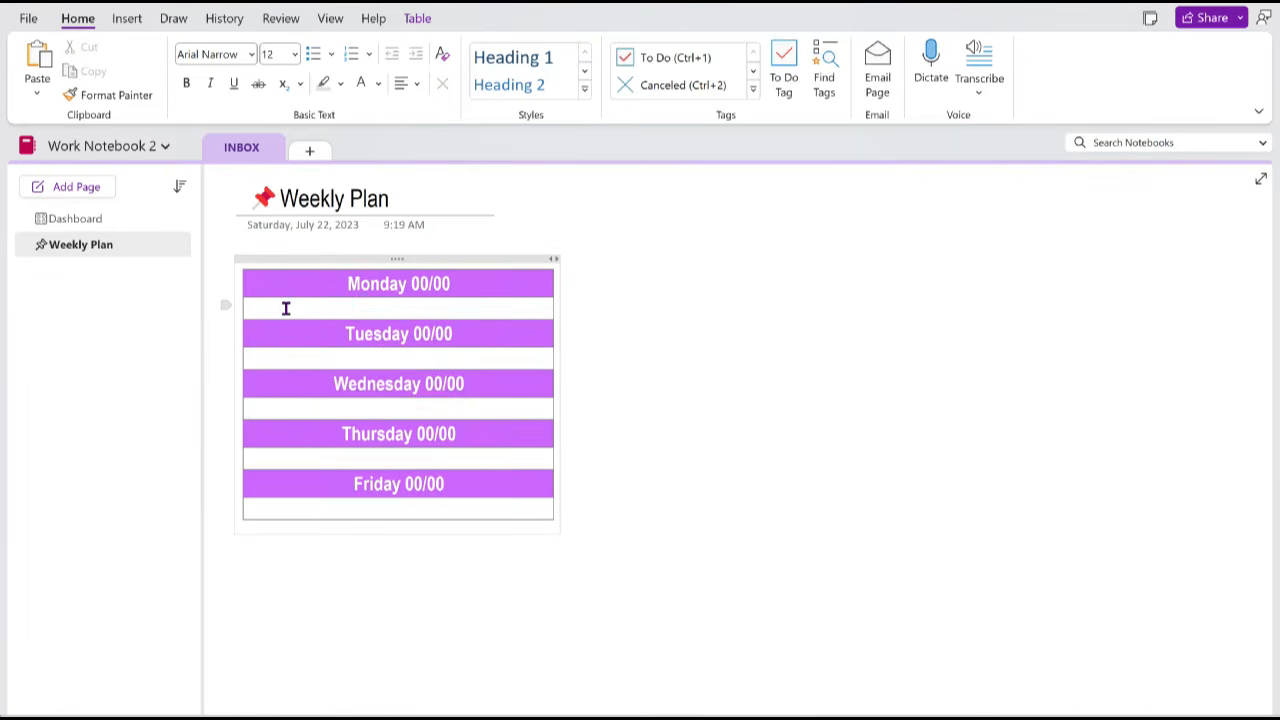
Step: Set the font color to black for text in the blank row under Monday
left_click(380, 86)
left_click(374, 160)
left_click(379, 87)
left_click(375, 160)
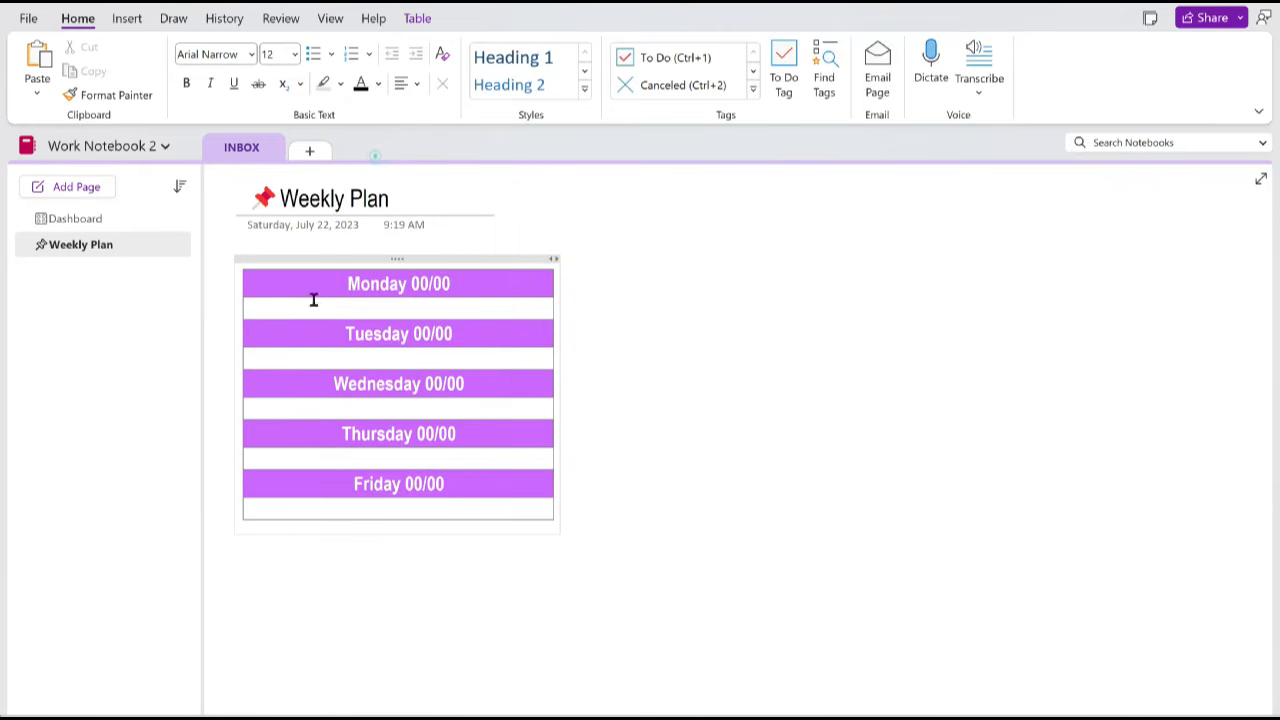
Step: Select the whole Monday-to-Friday table and set its paragraph spacing after to 6
left_click(268, 410)
left_click(303, 285)
left_click(362, 259)
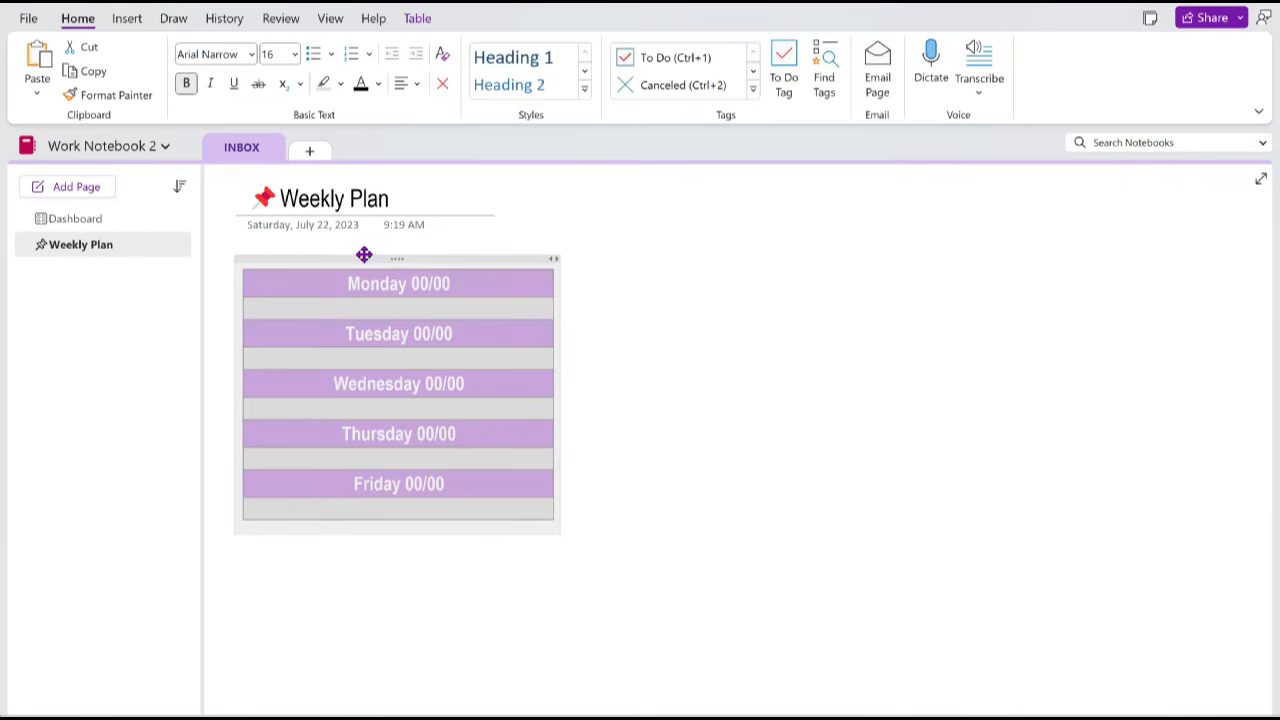
left_click(417, 84)
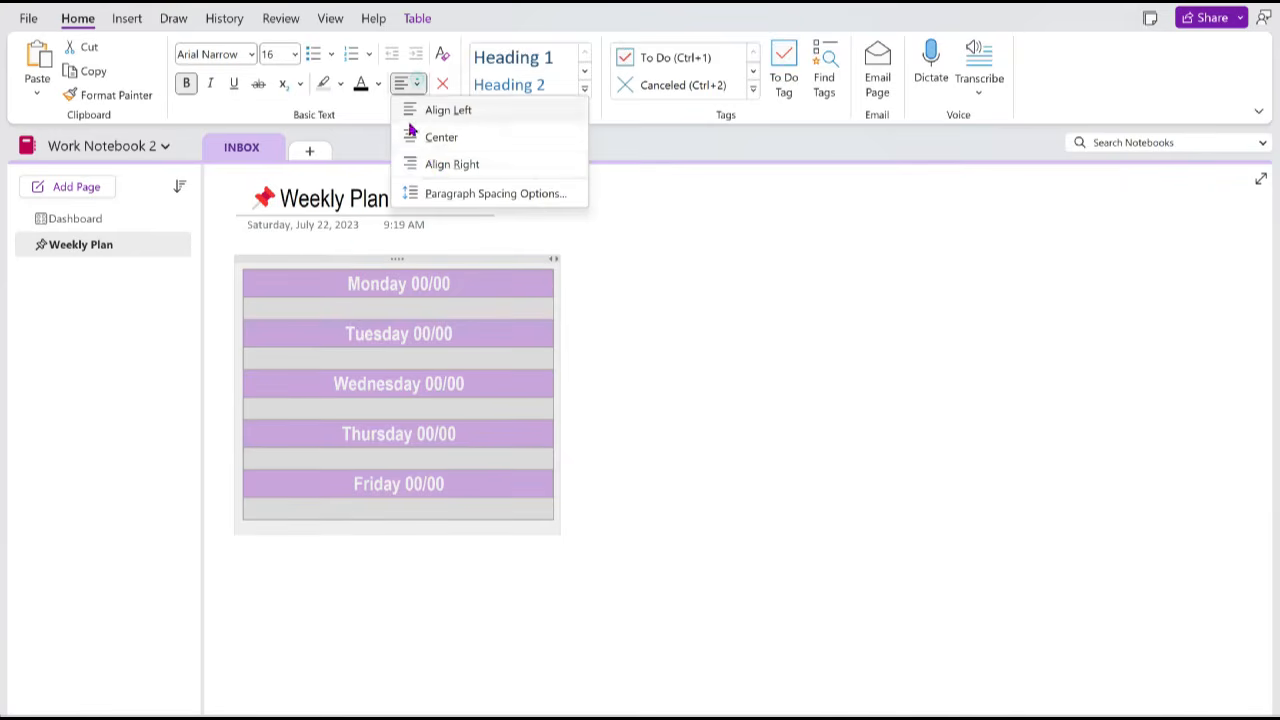
left_click(450, 194)
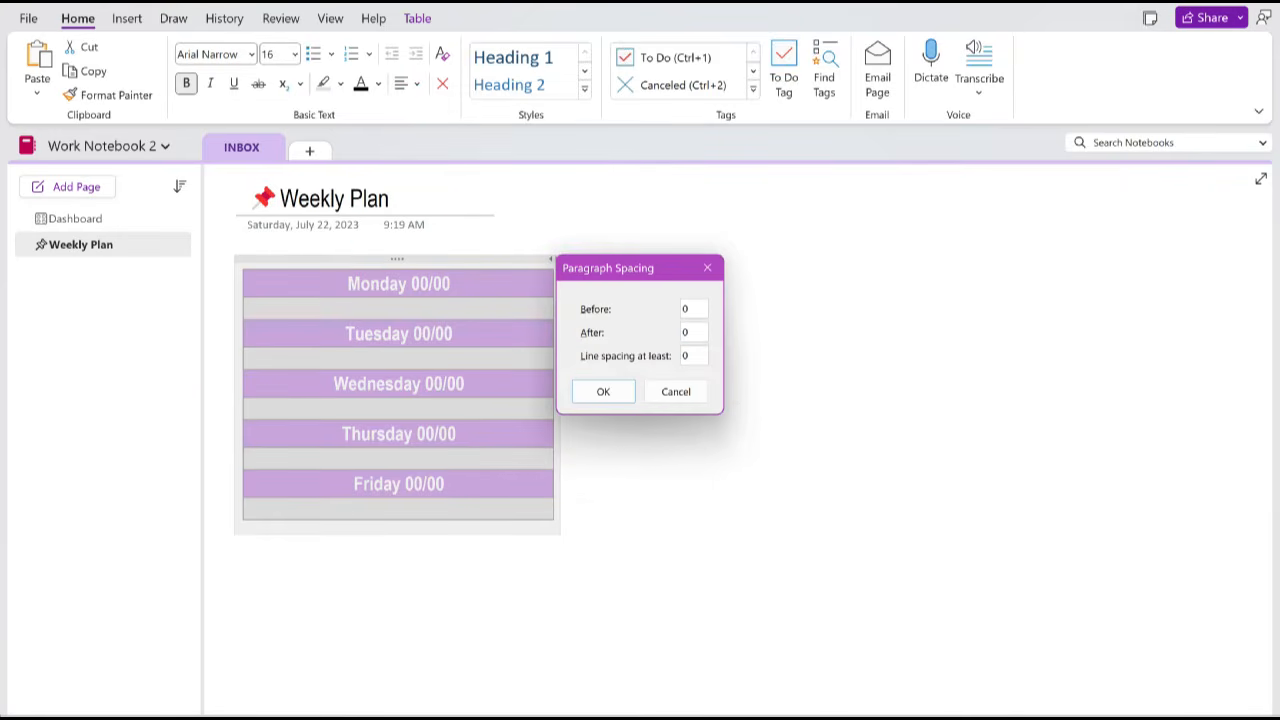
type("6")
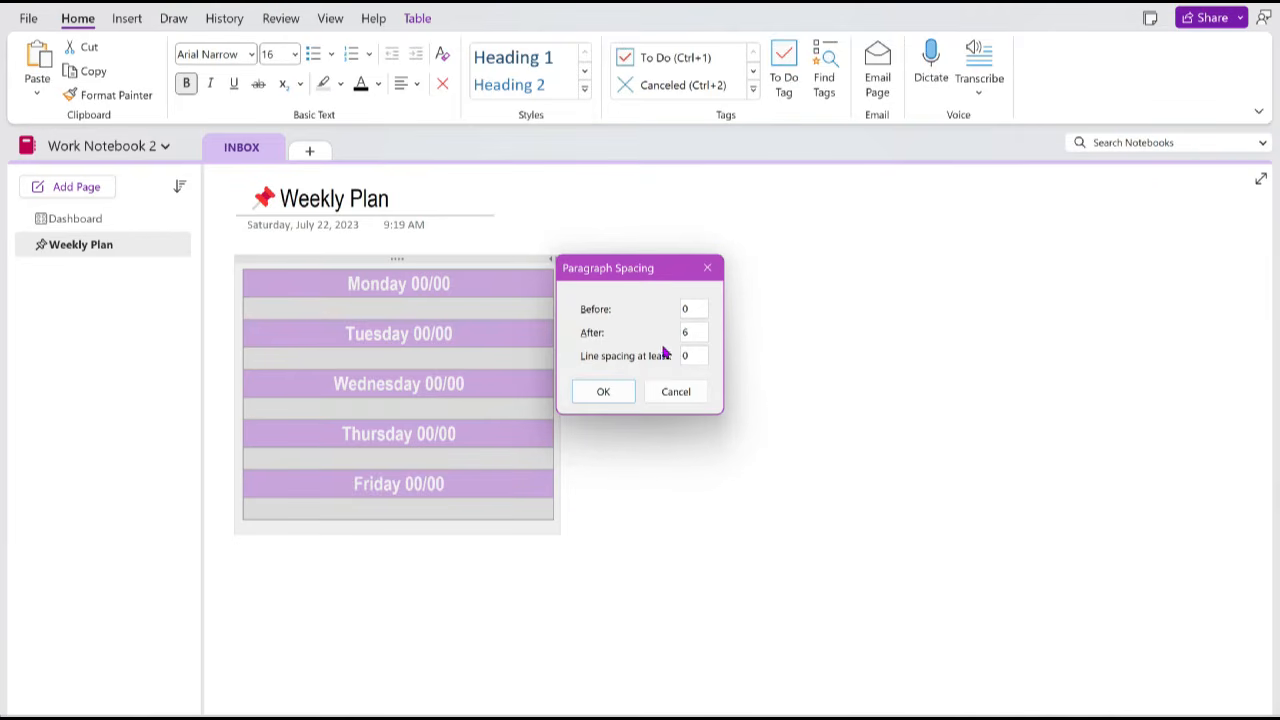
left_click(612, 395)
Step: Add the to-do items "Approve time sheets" and "Submit expenses" plus two blank checkboxes in the row under Monday
left_click(421, 304)
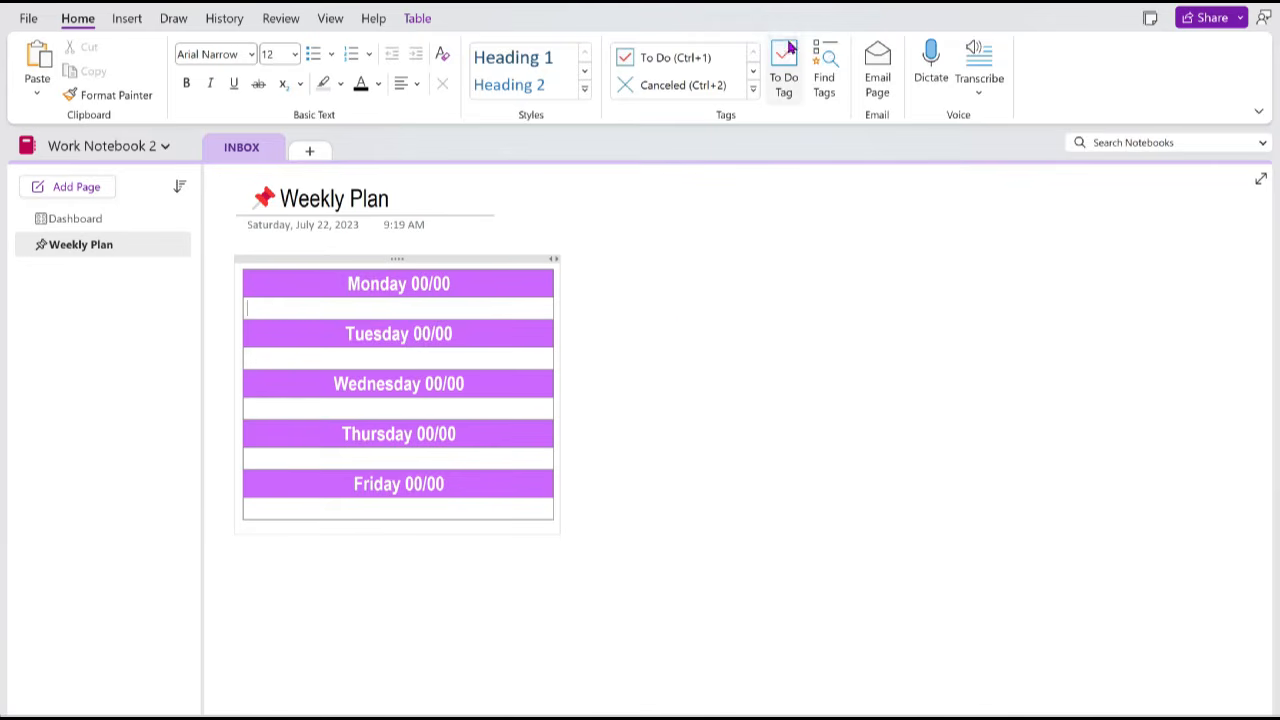
left_click(784, 72)
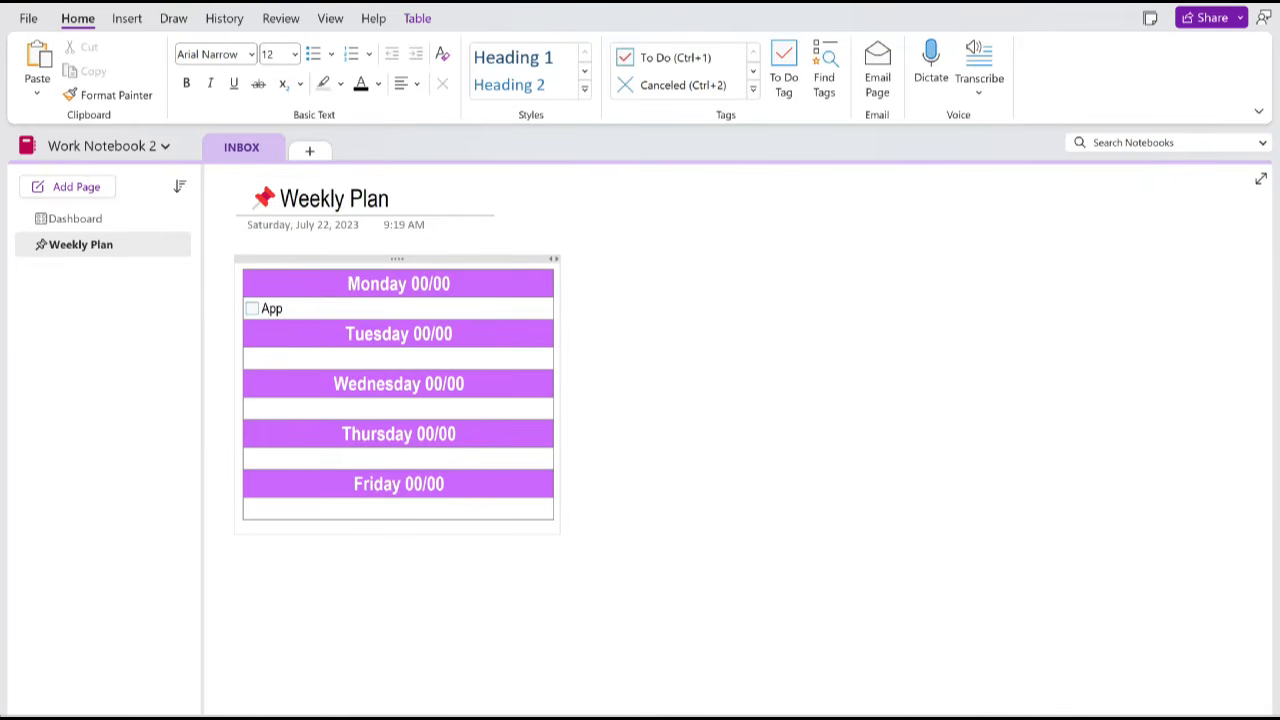
type("sheets")
key("Return")
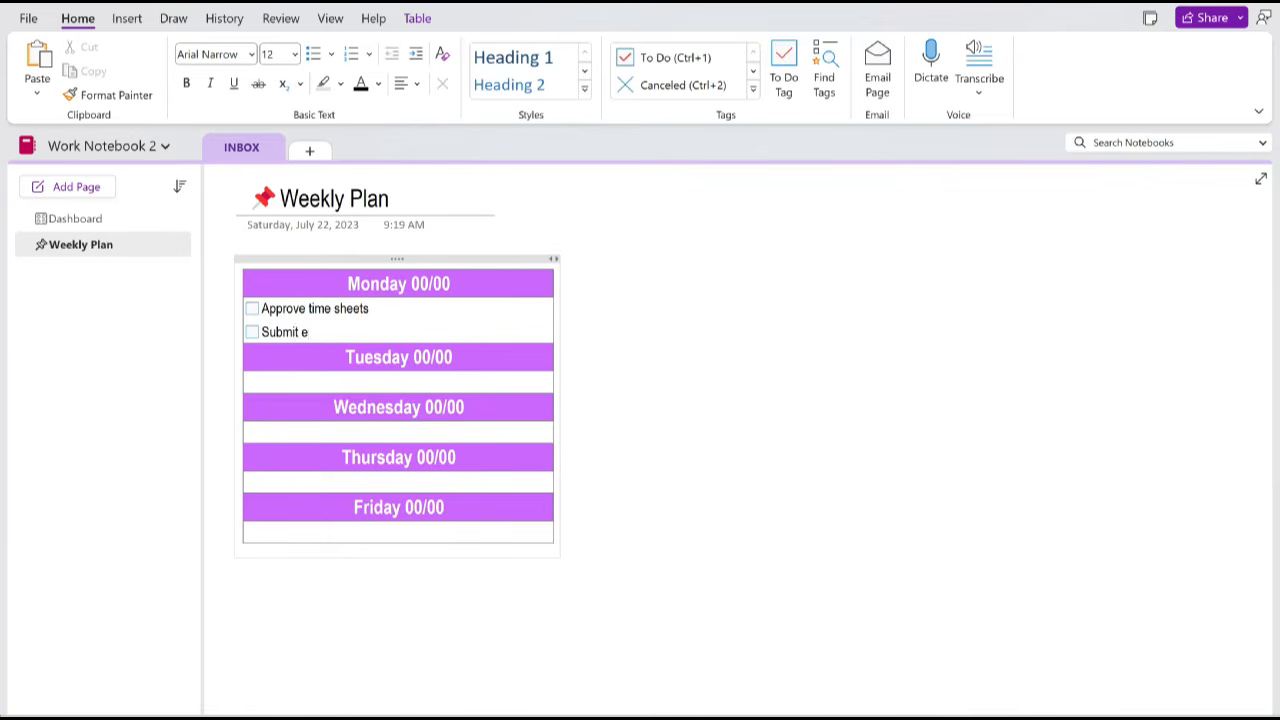
type("nses")
key("Return")
key("Return")
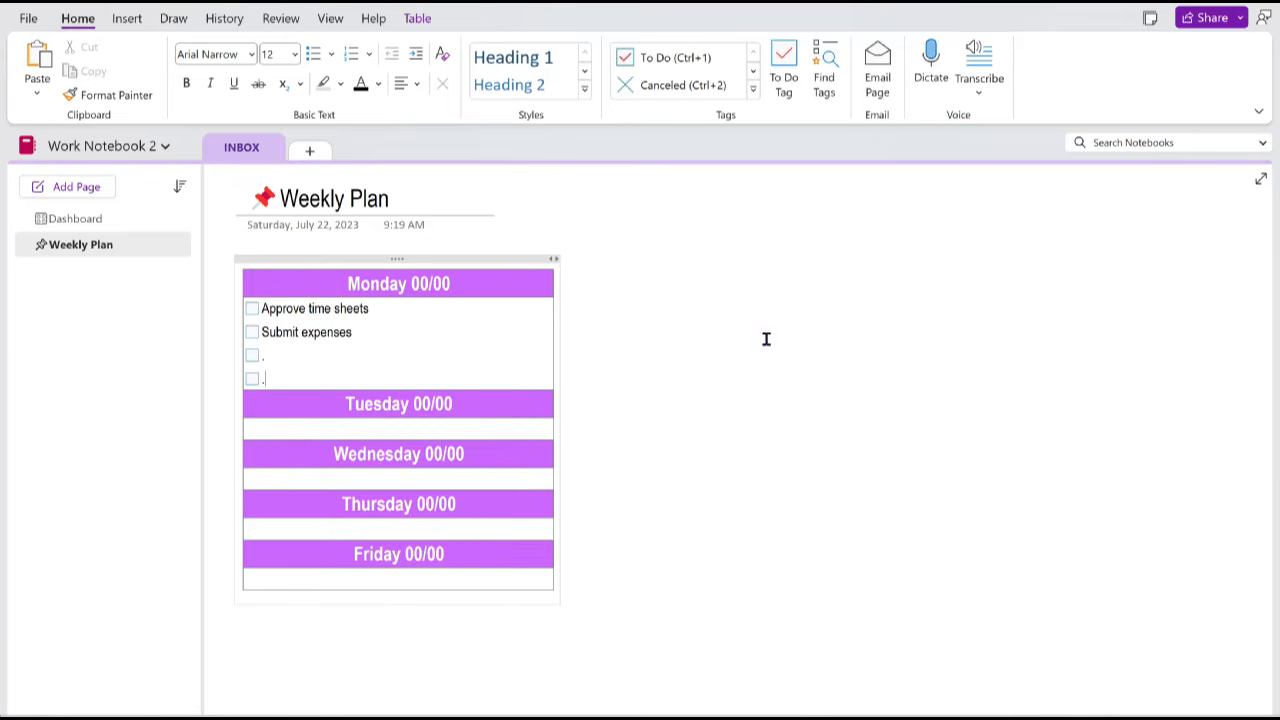
left_click(278, 359)
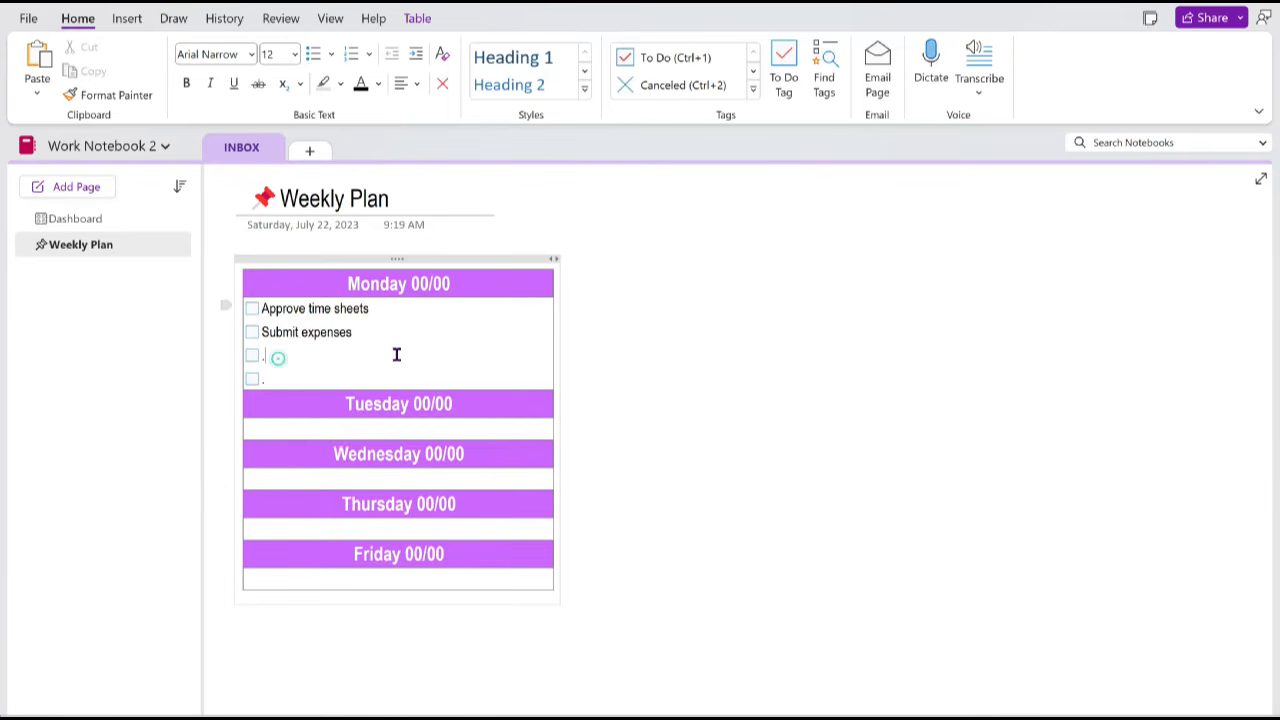
left_click(284, 380)
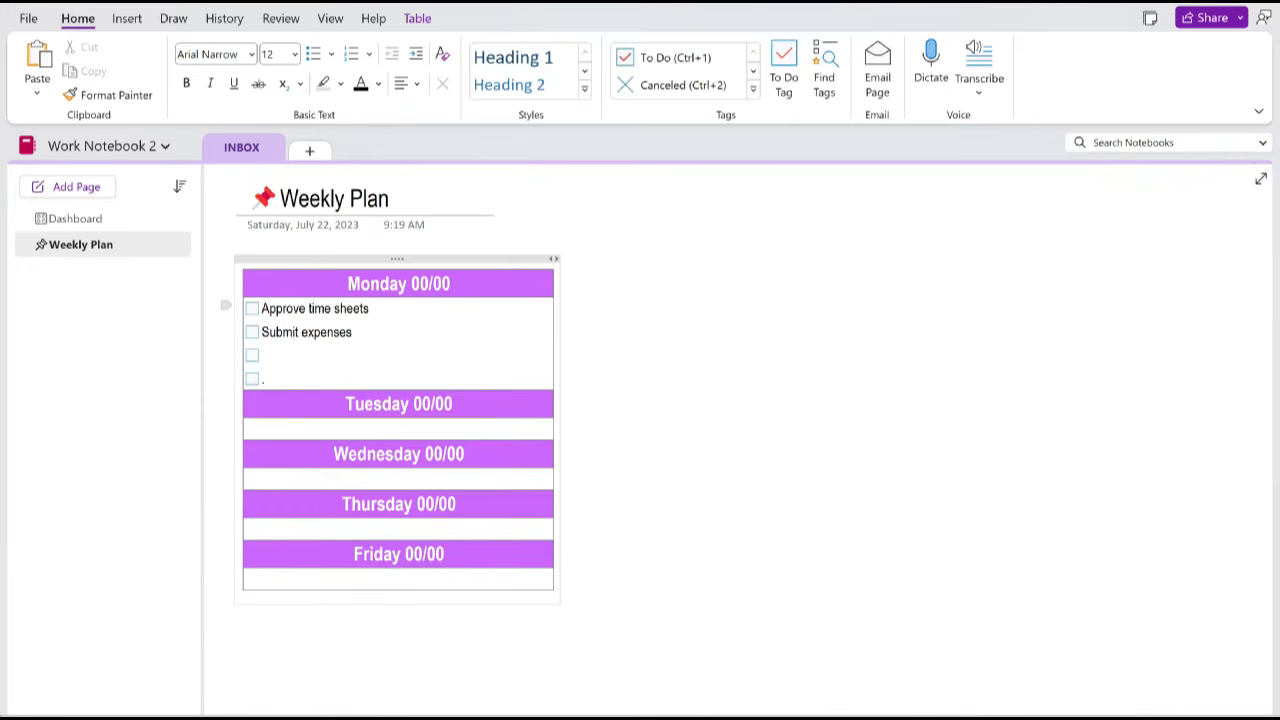
Step: Add a to-do checkbox in the blank row under Tuesday
left_click(373, 424)
left_click(784, 62)
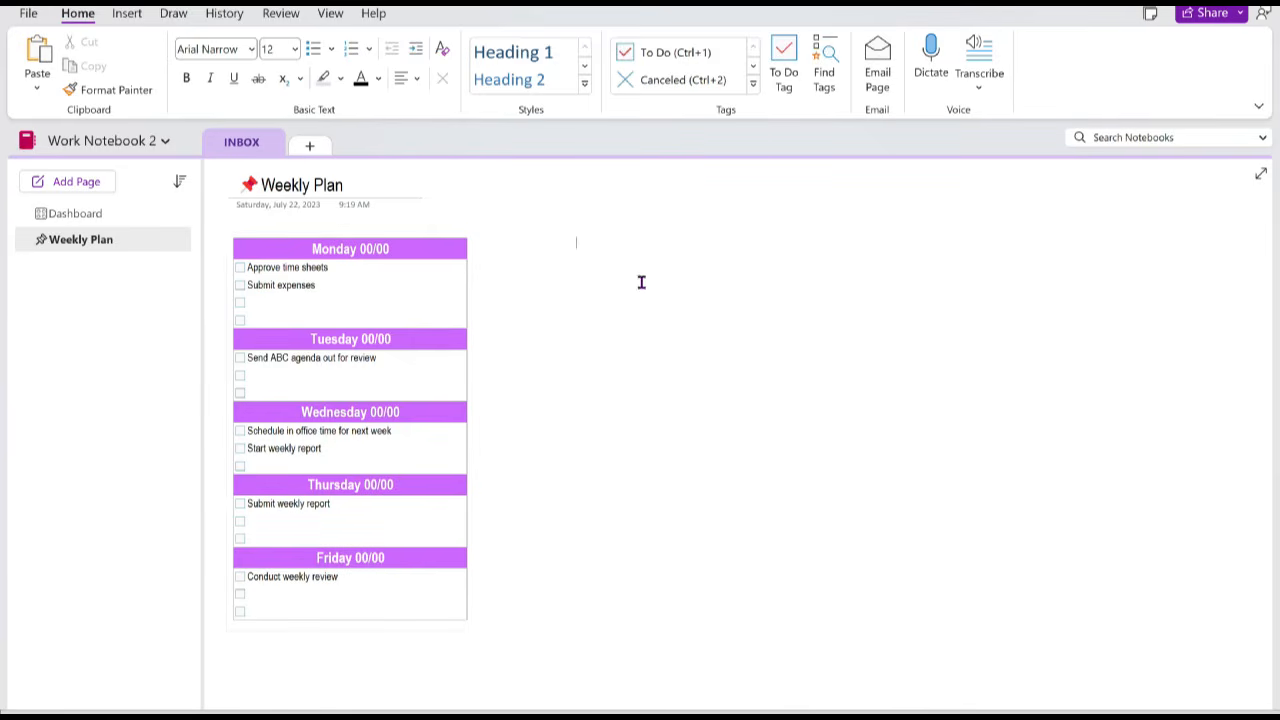
Step: Insert a 1x2 table beside the Monday-to-Friday table and widen its column to slightly more than the weekly table's width
left_click(562, 245)
left_click(128, 18)
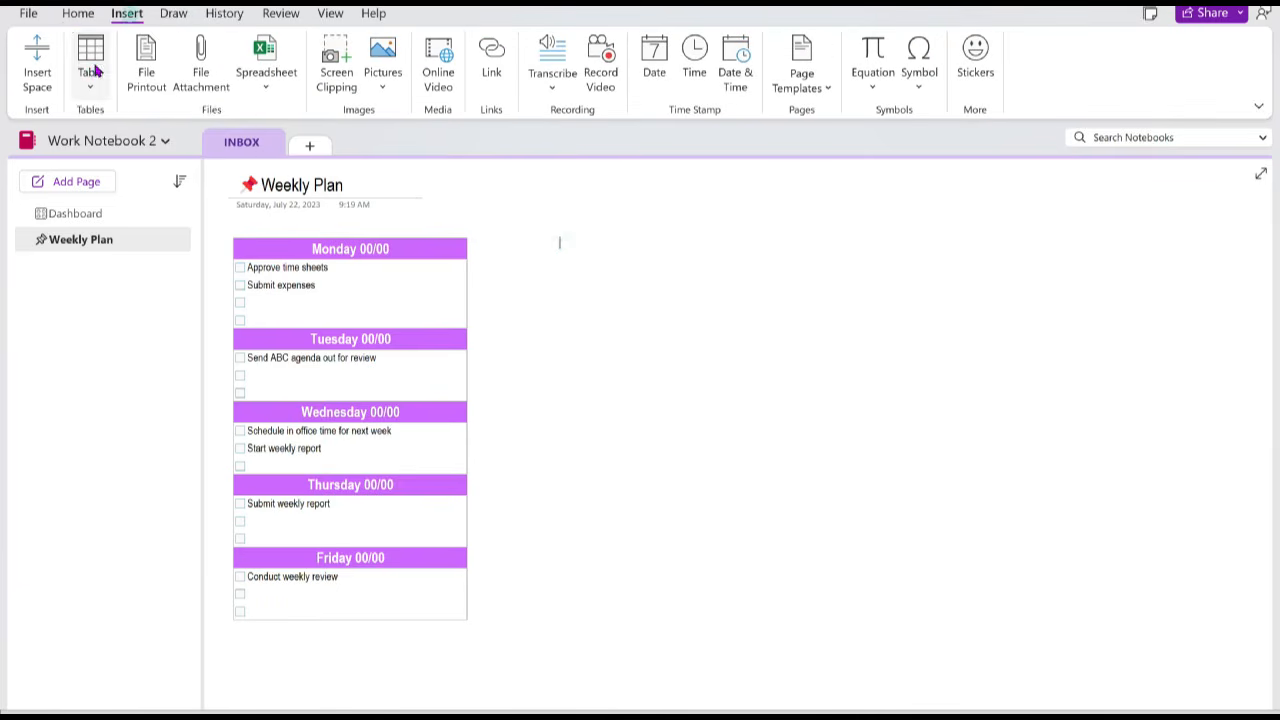
left_click(90, 75)
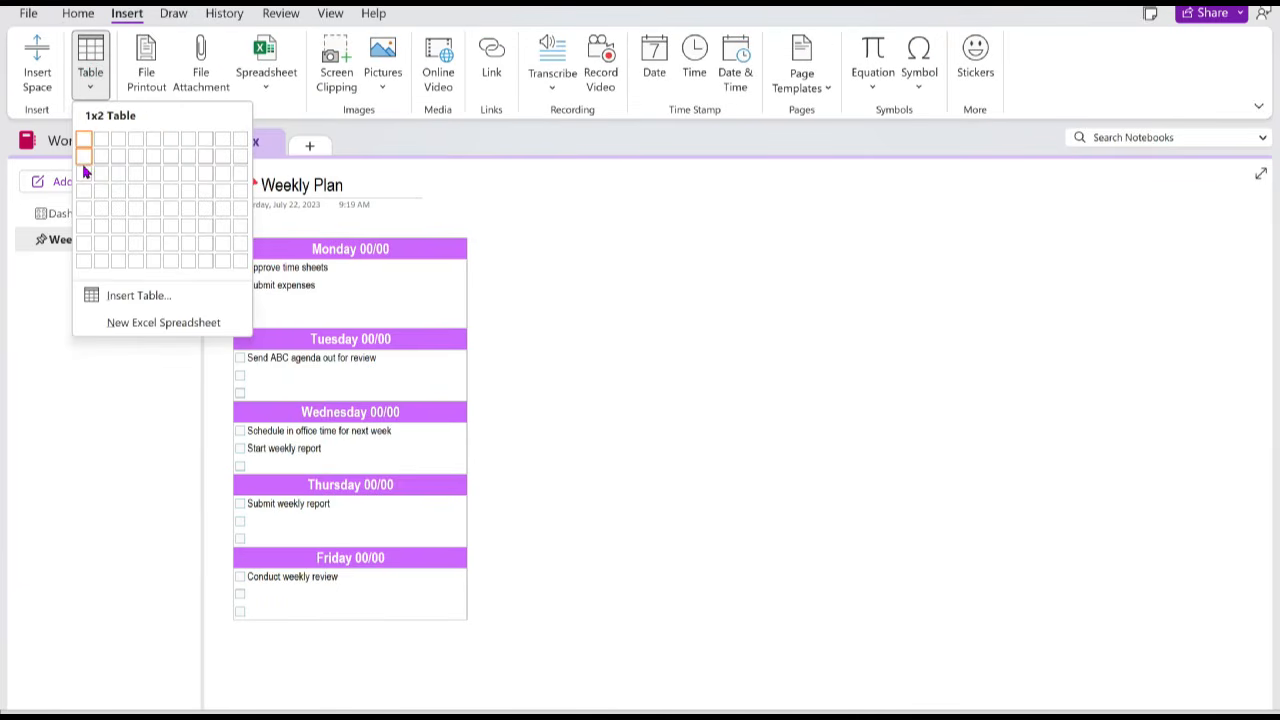
left_click(83, 163)
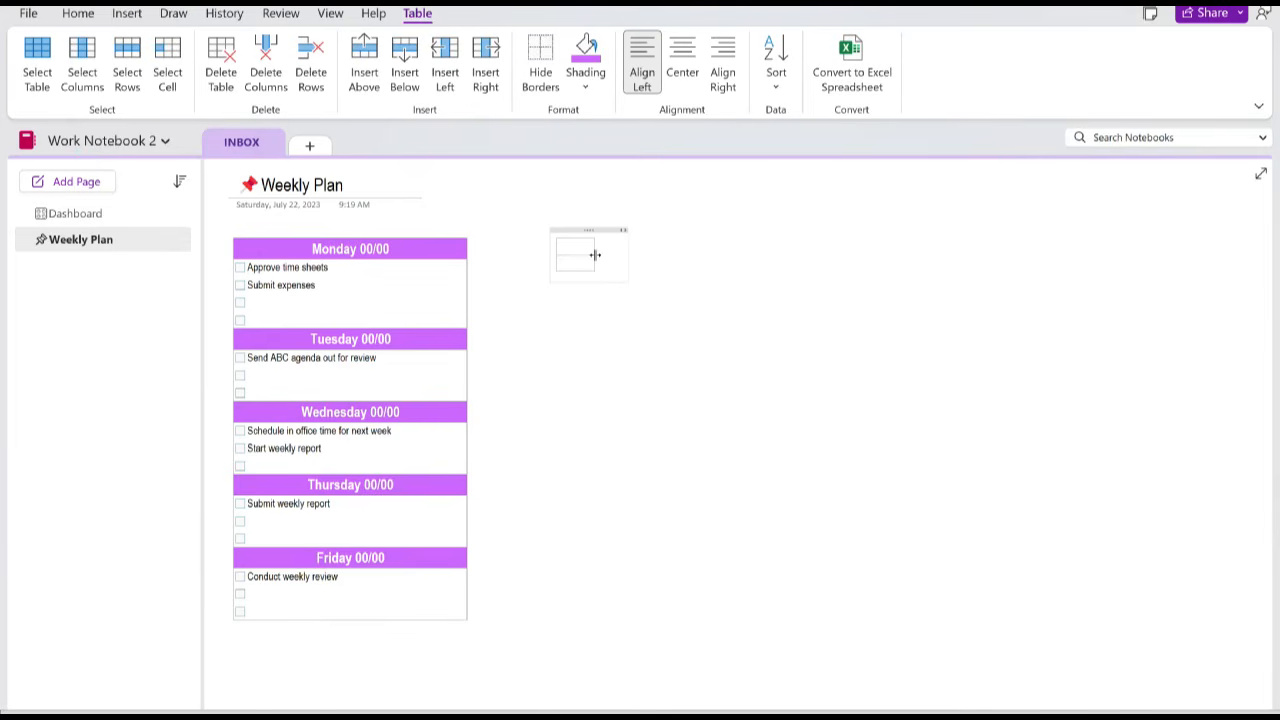
left_click_drag(713, 264, 808, 266)
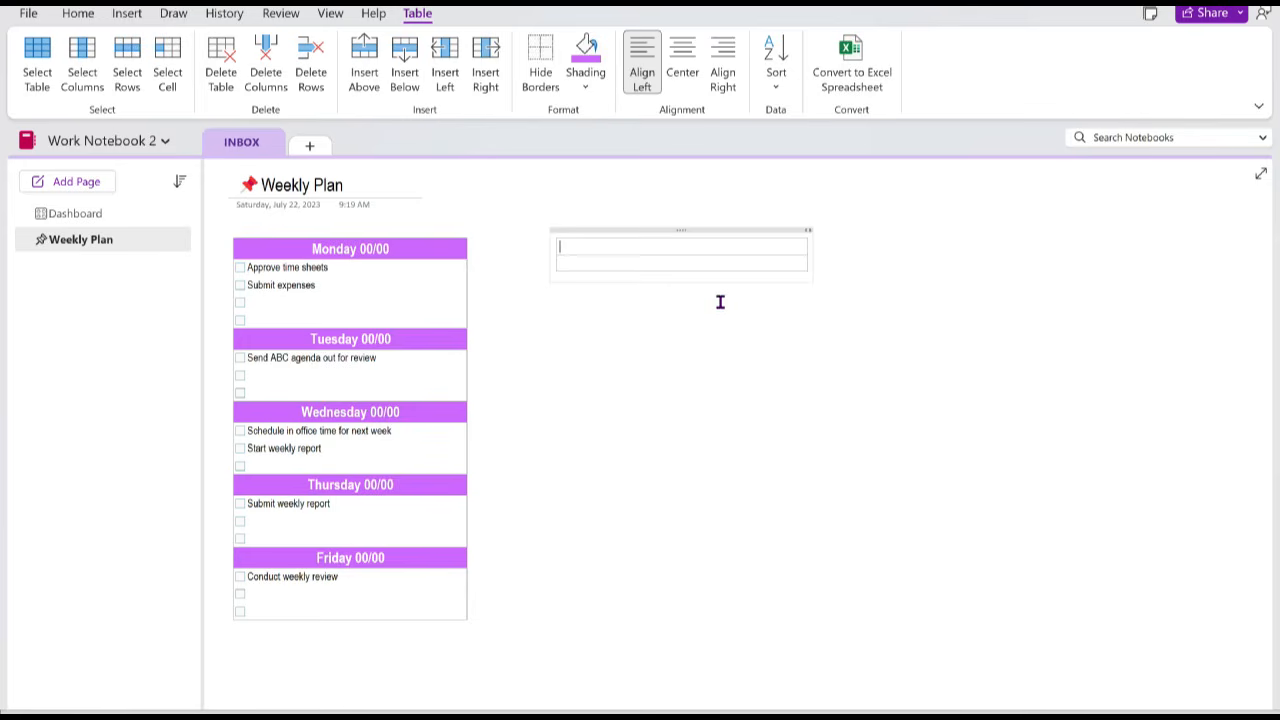
Step: Shade the new table's first row dark purple and give it a bold, centered white heading "PROJECTS" at size 16
left_click(587, 90)
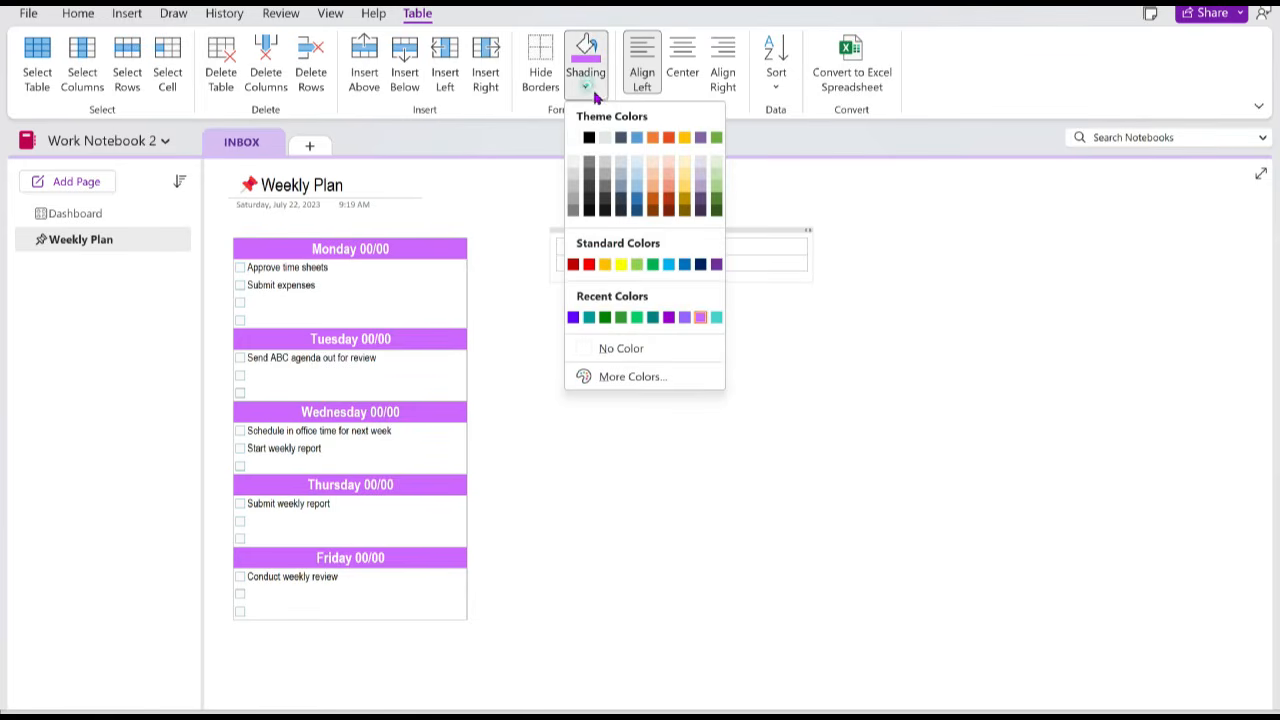
left_click(670, 317)
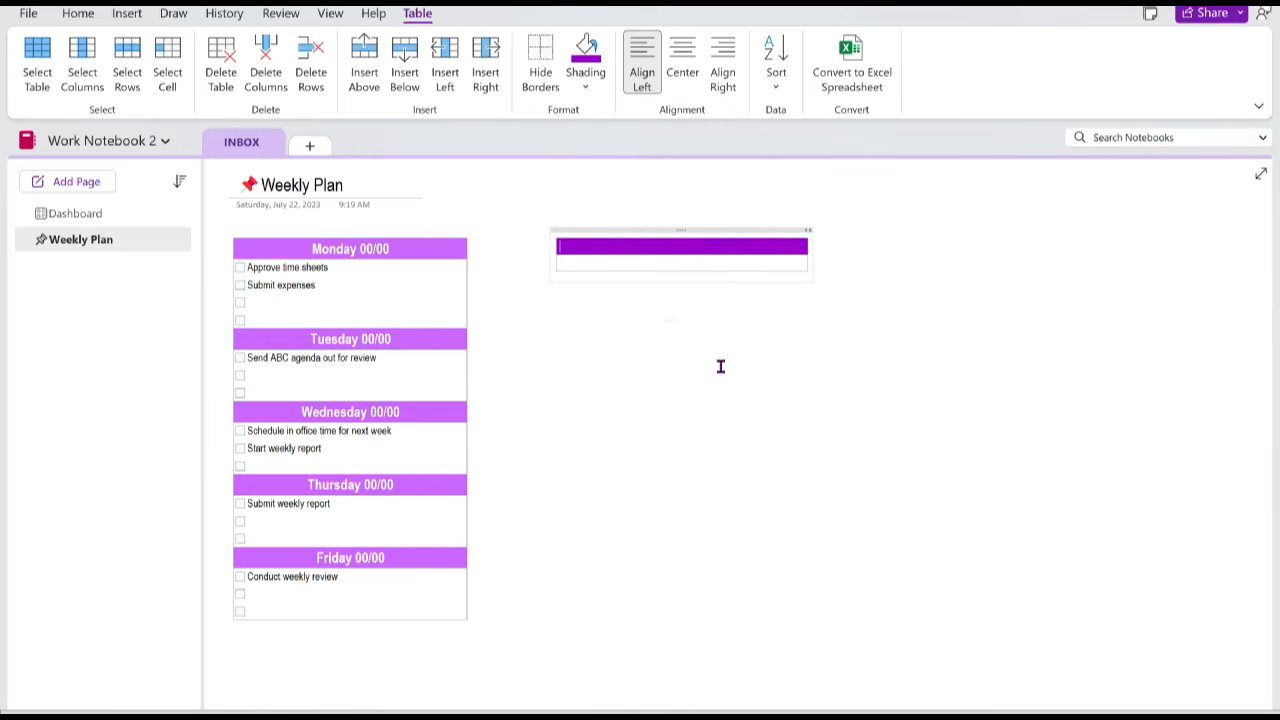
left_click(78, 13)
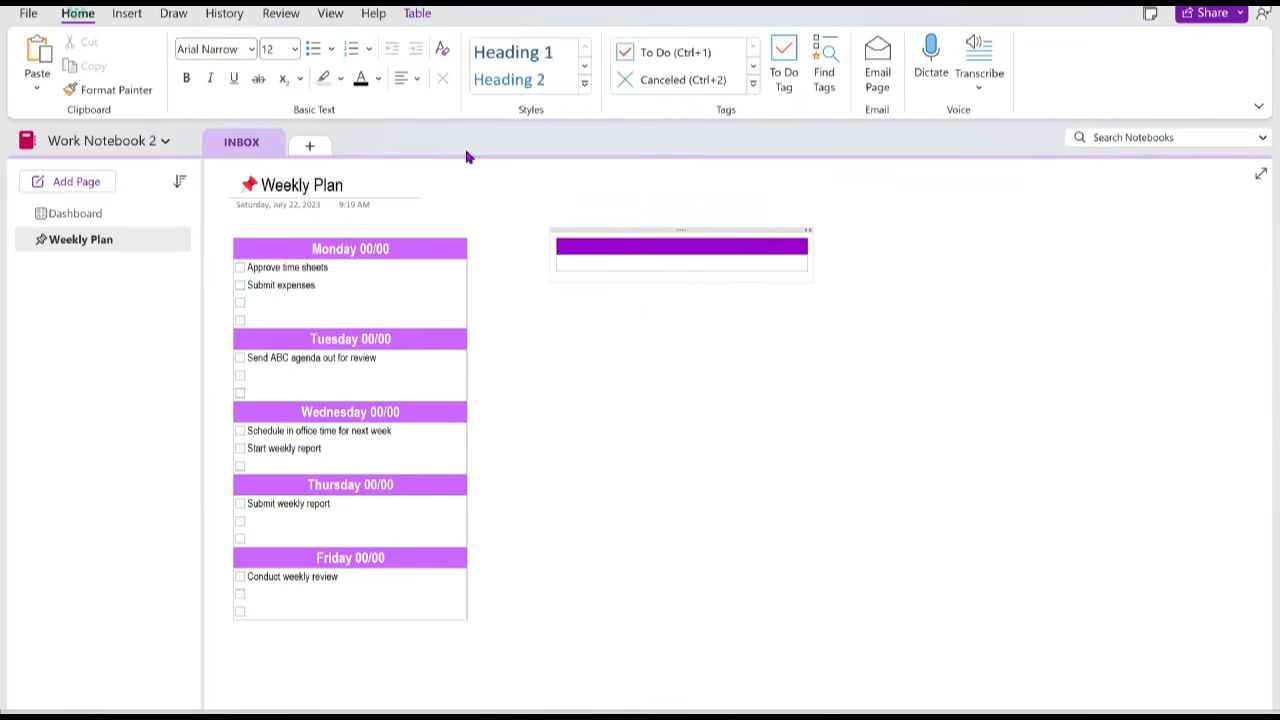
left_click(378, 79)
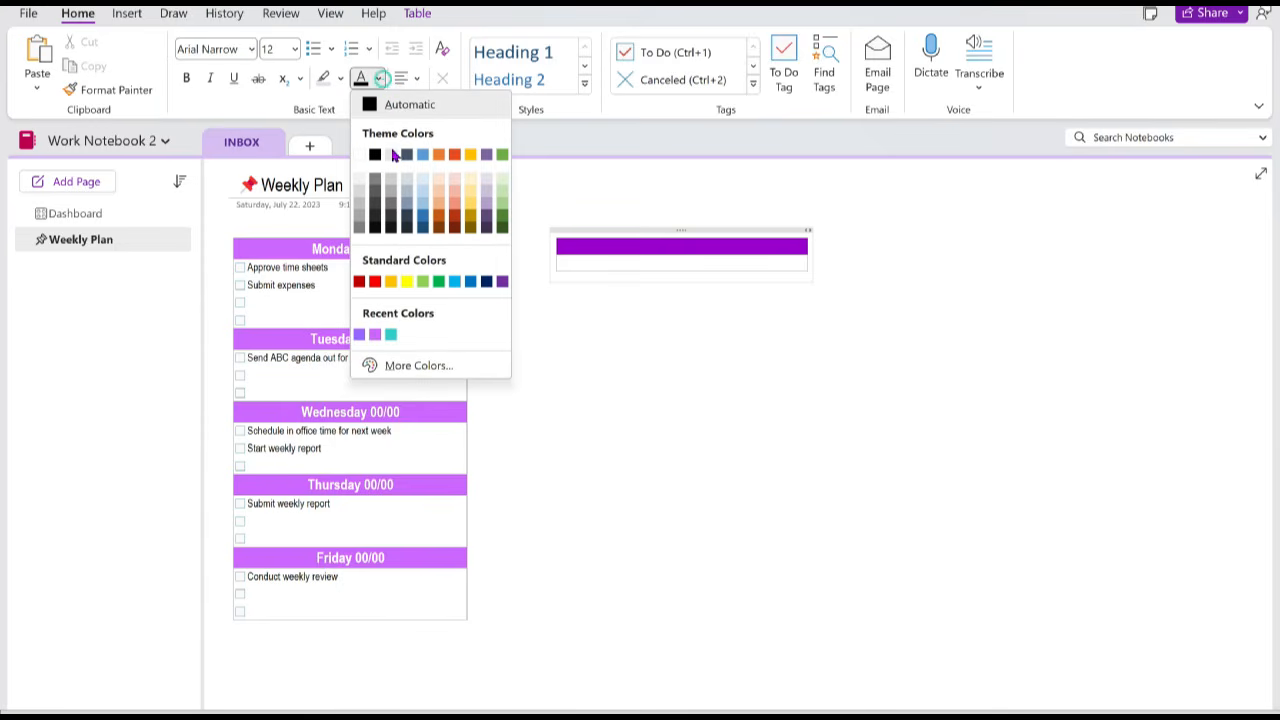
left_click(359, 156)
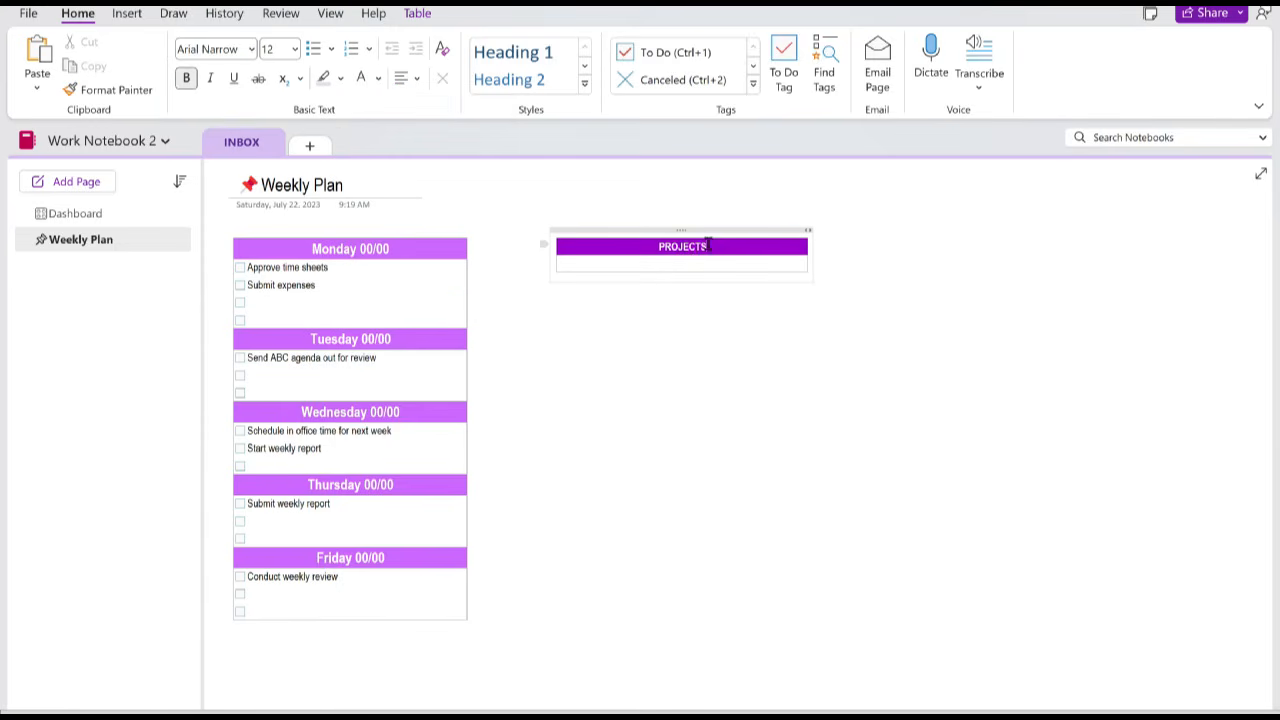
left_click_drag(708, 245, 651, 245)
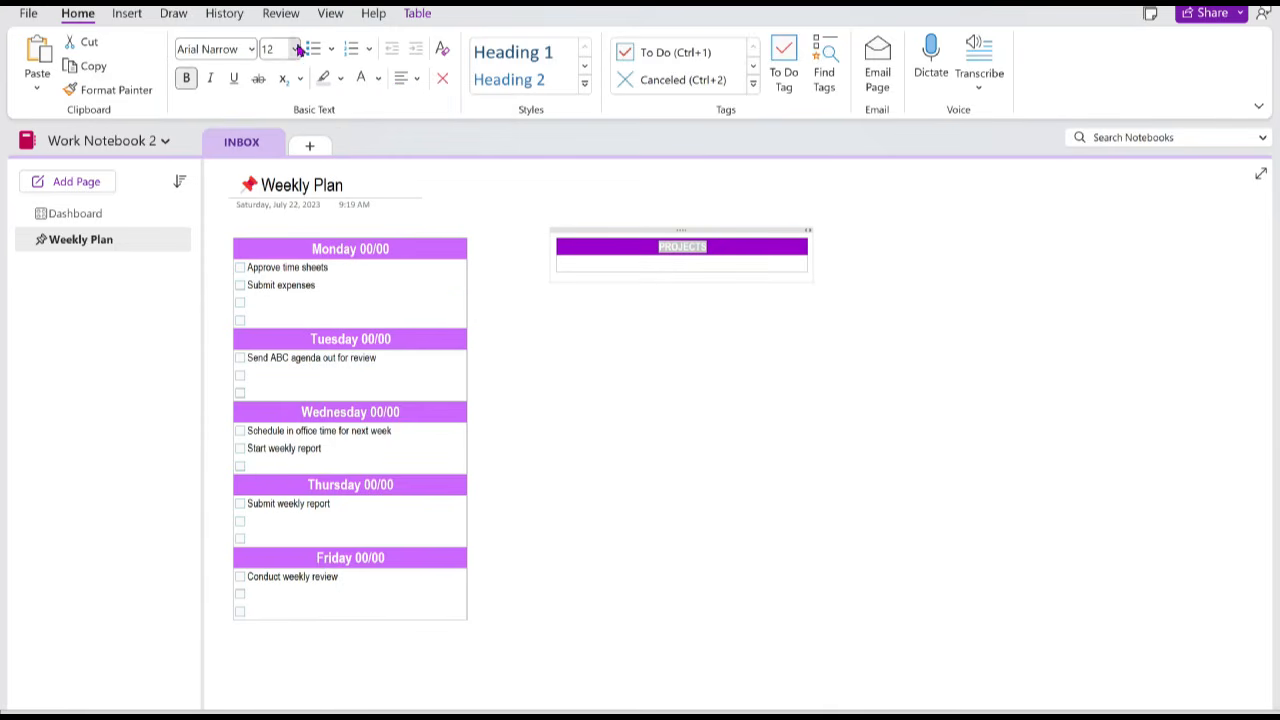
left_click(294, 49)
left_click(277, 277)
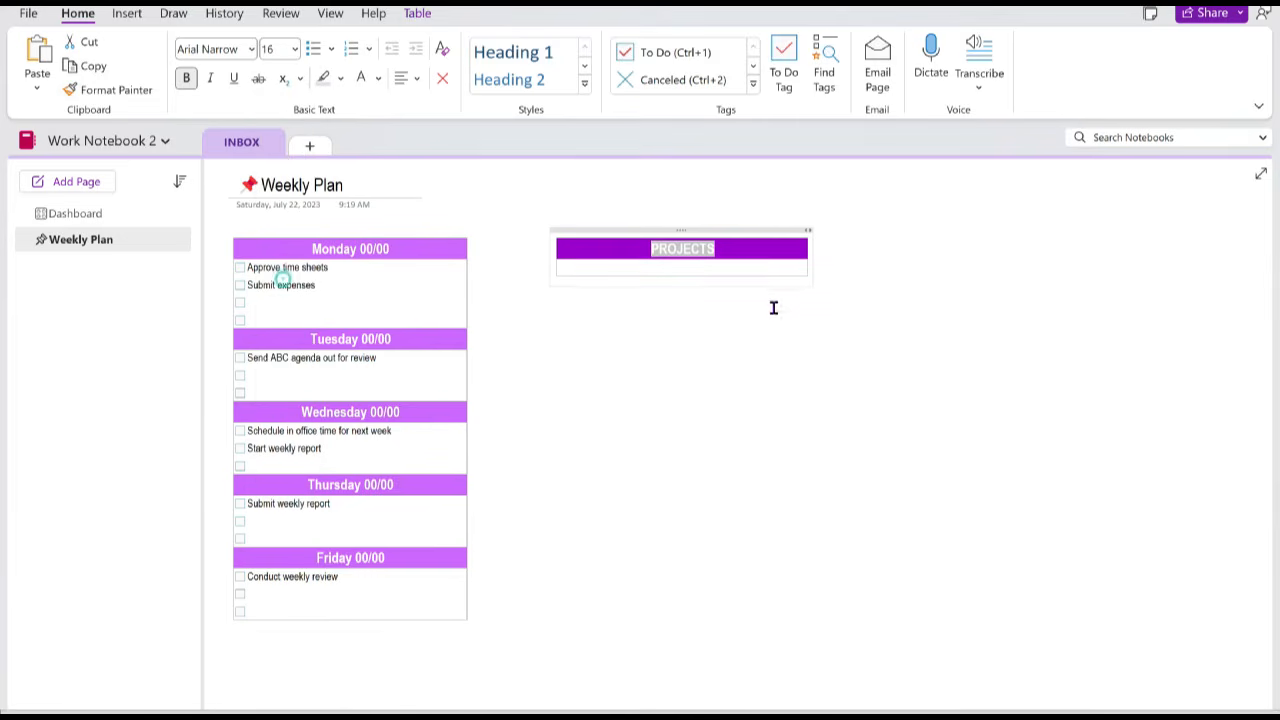
Step: Add a third row to the projects table and shade the row under the PROJECTS heading light purple
left_click(701, 266)
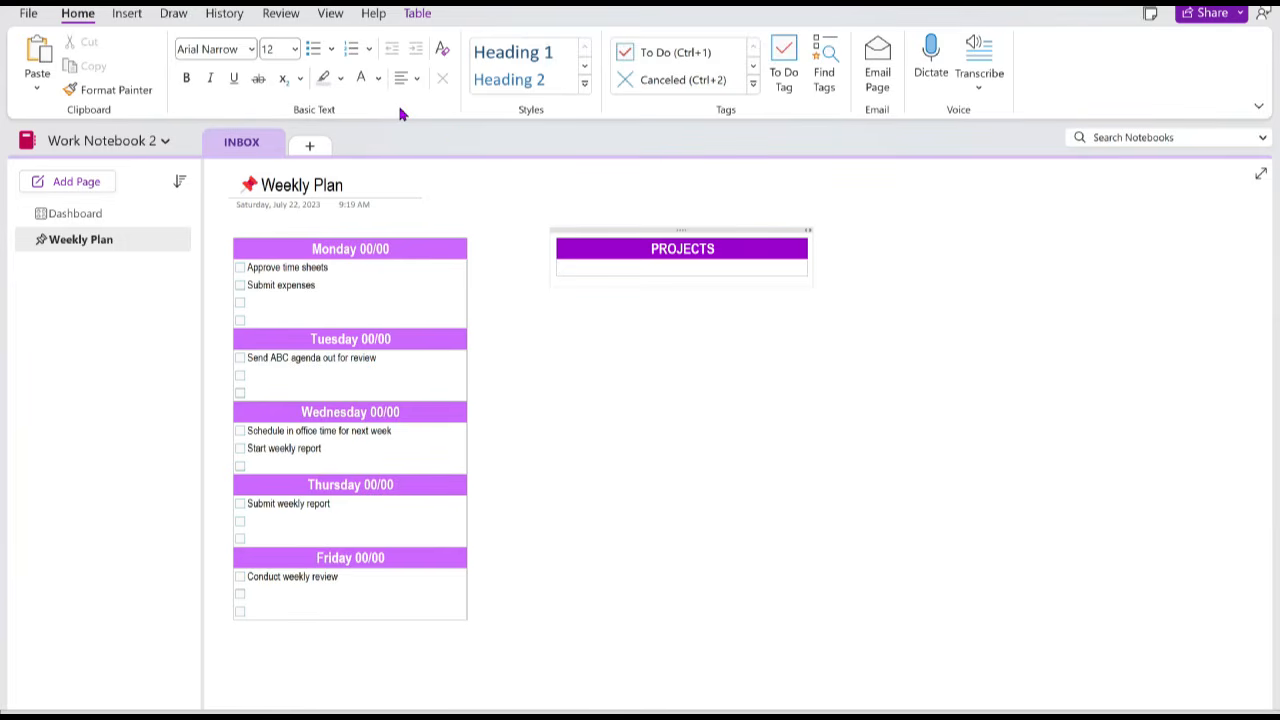
key("Return")
left_click(578, 270)
left_click(420, 13)
left_click(588, 90)
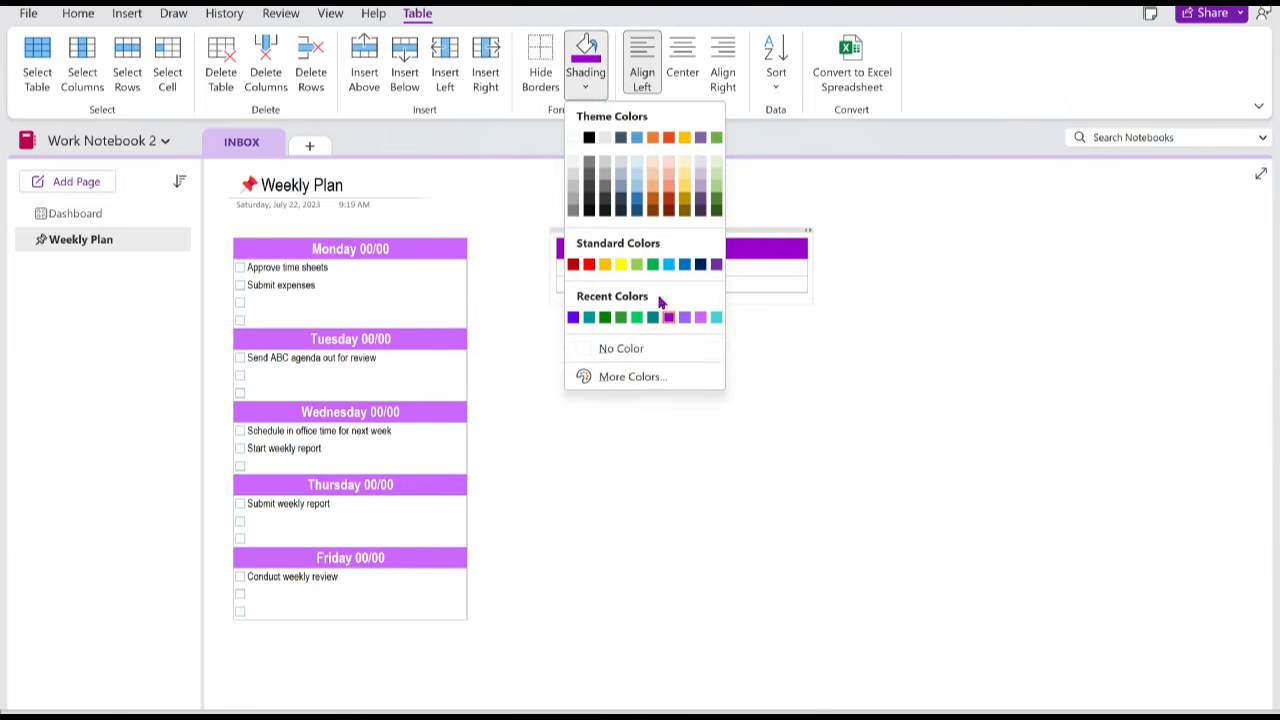
left_click(654, 380)
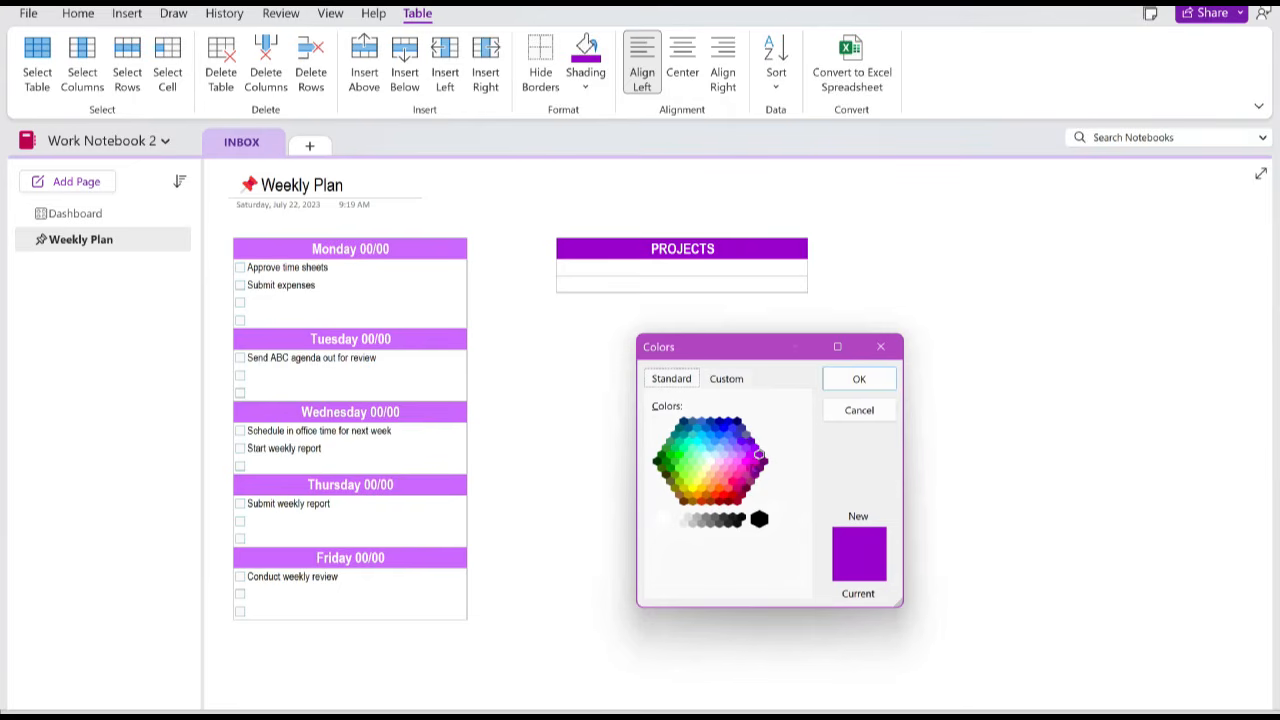
left_click(733, 458)
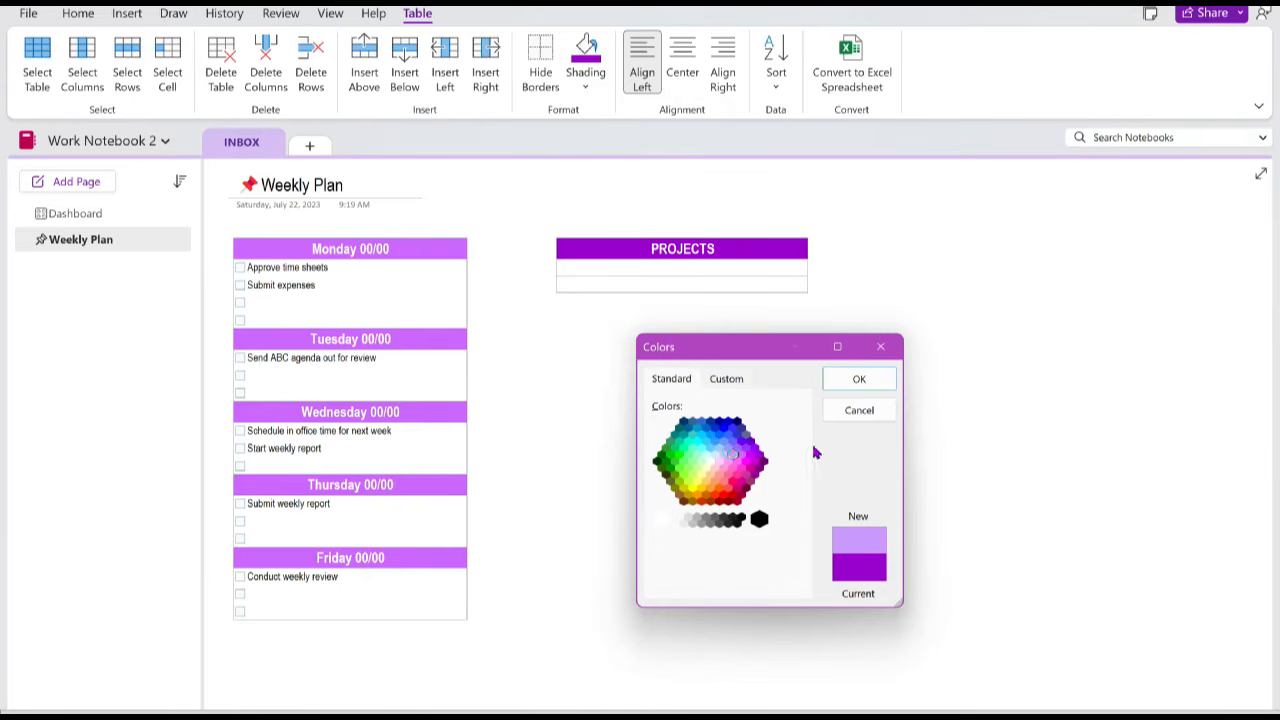
left_click(860, 378)
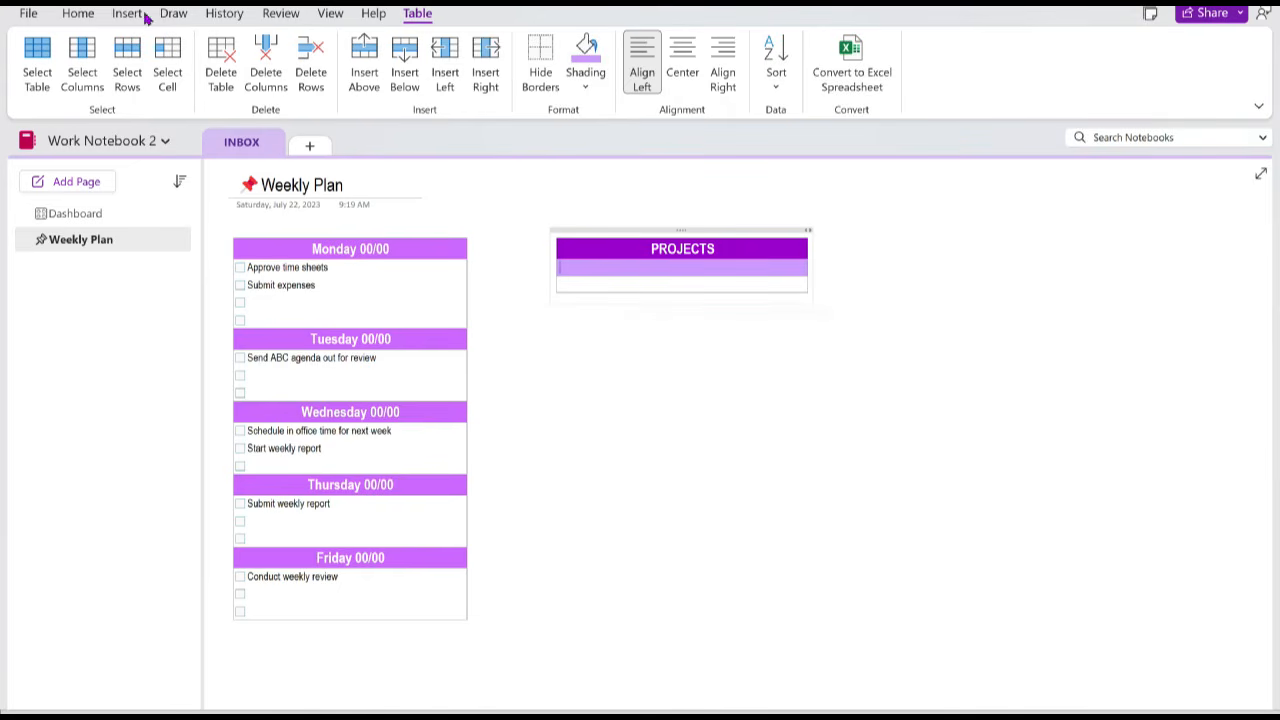
Step: Enter the bold size 14 heading "PROJECT ALPHA" in the light purple row
left_click(75, 13)
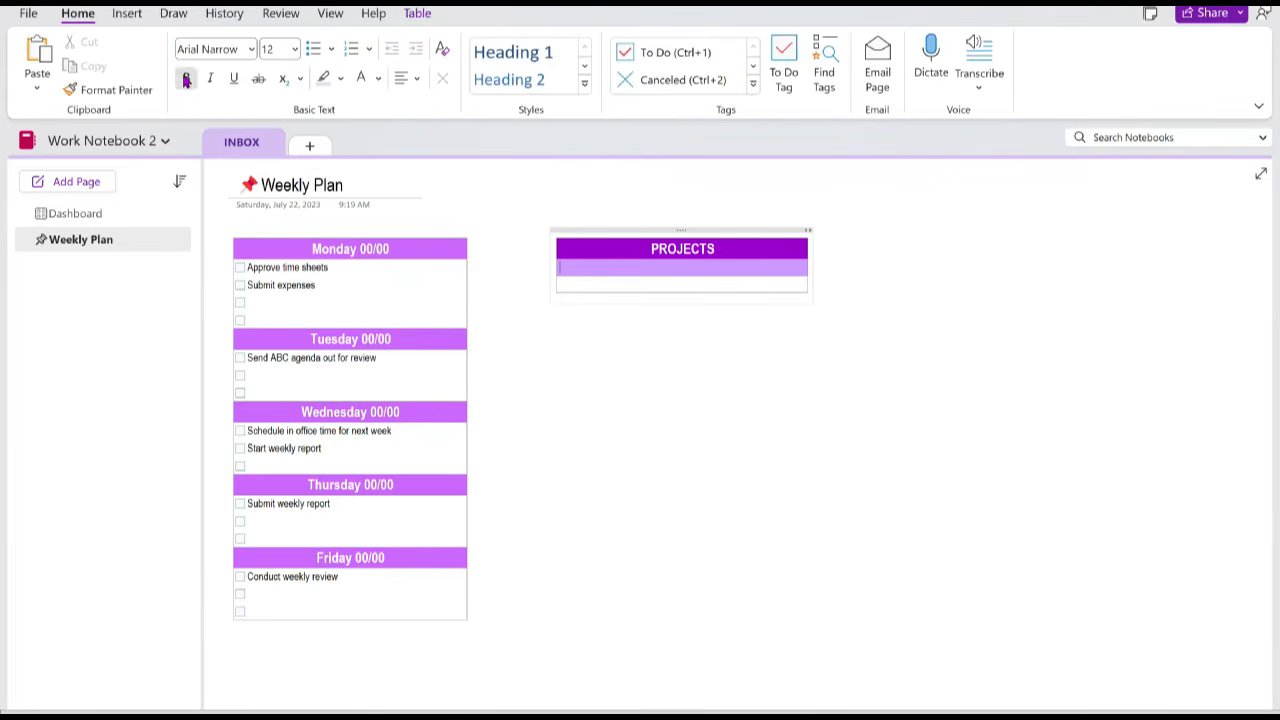
left_click(294, 49)
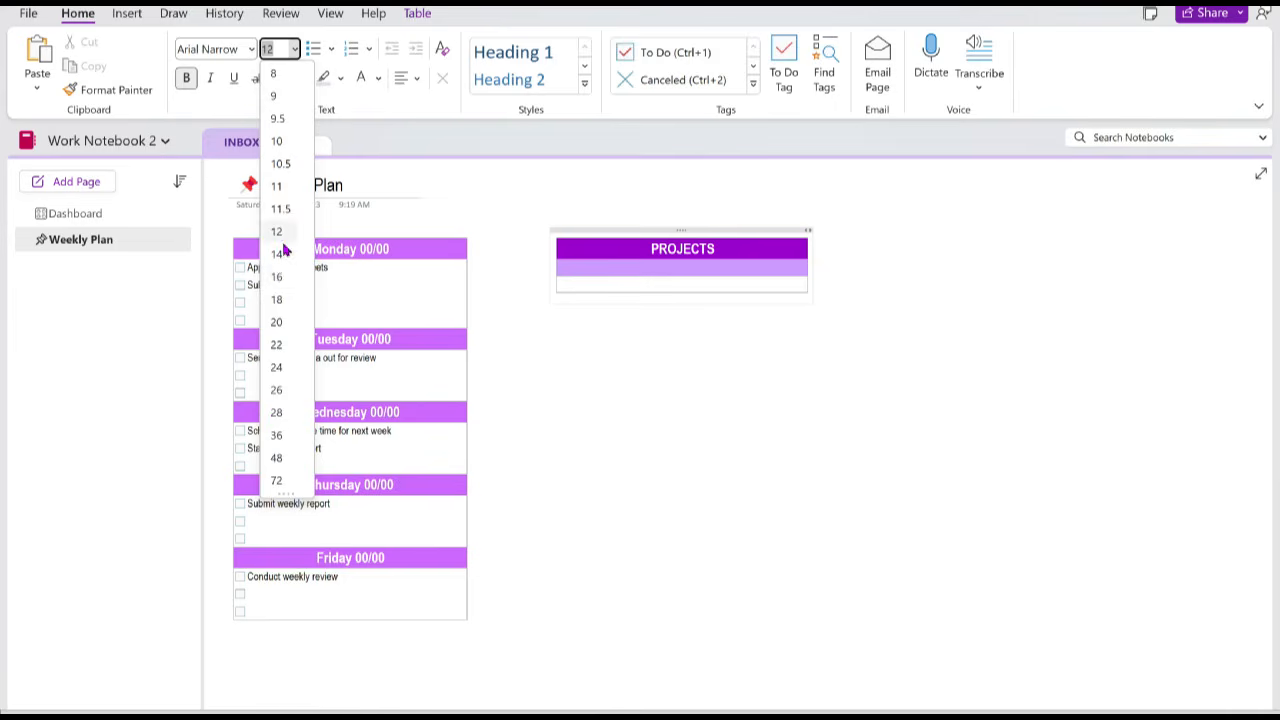
left_click(283, 250)
left_click(280, 250)
type("PROJECT ALPHA")
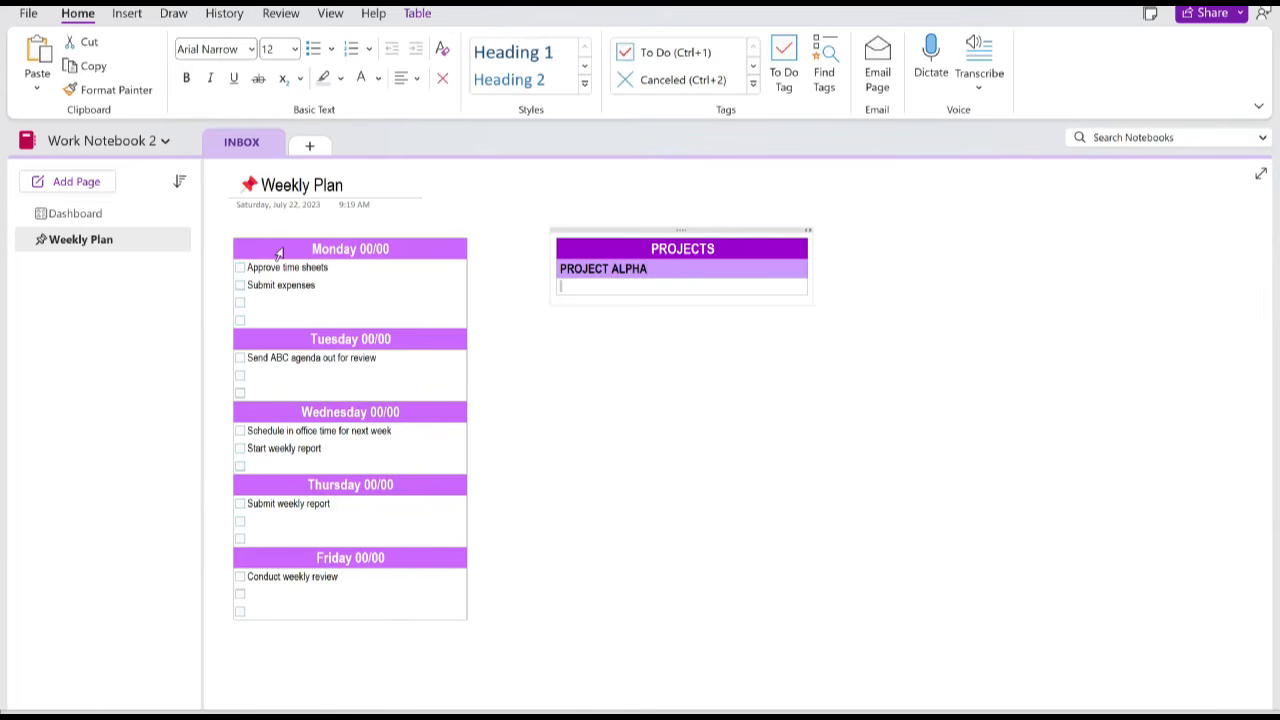
Step: Add two more rows to the projects table and shade its fourth row the same light purple
key("Return")
key("Return")
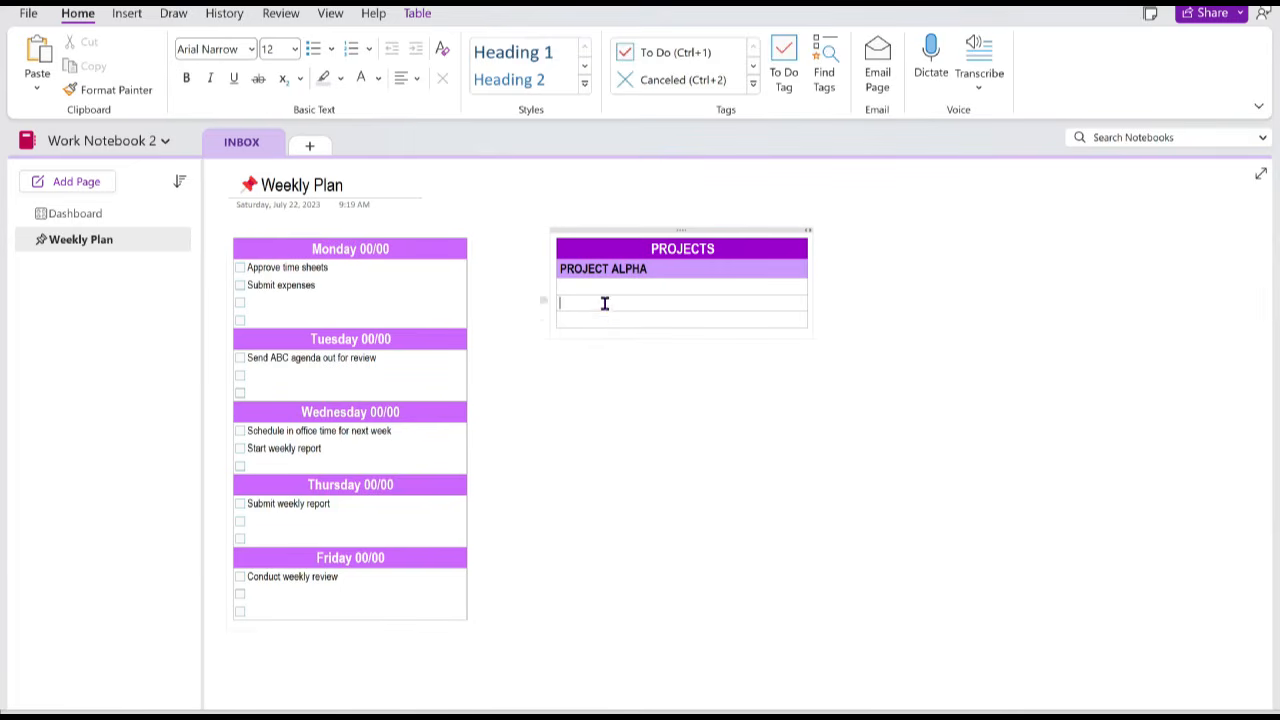
left_click(420, 14)
left_click(585, 64)
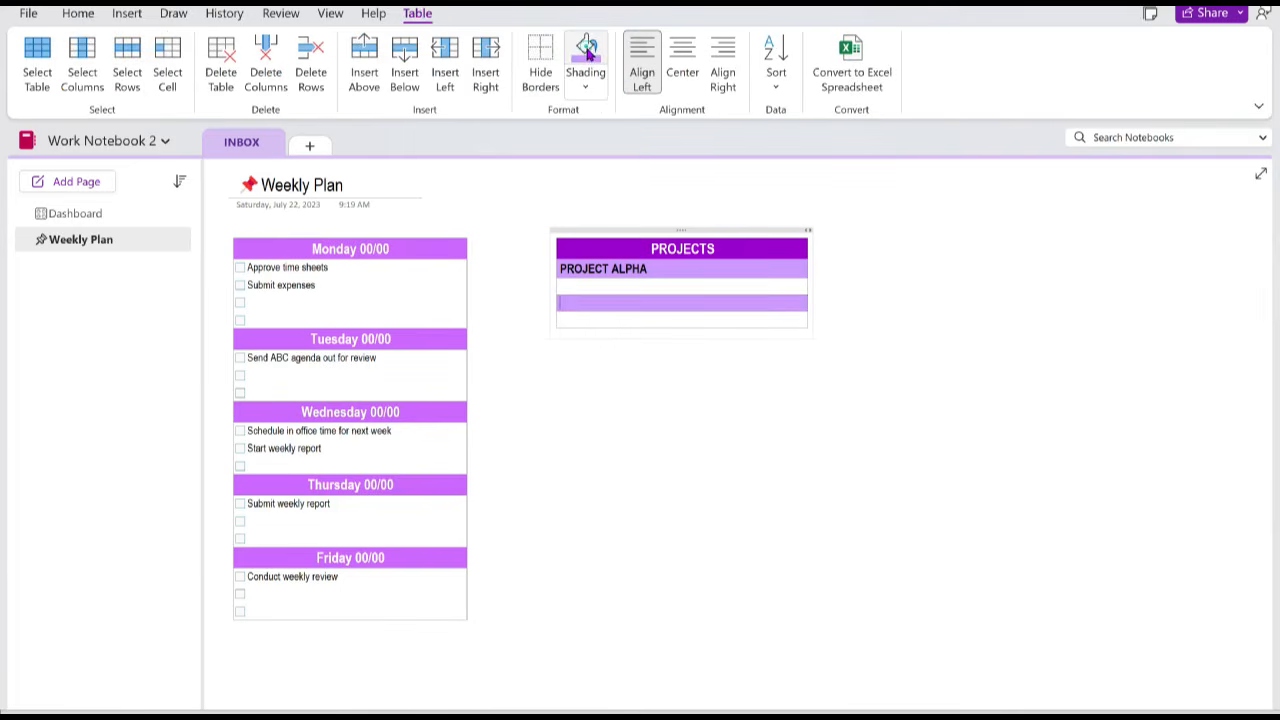
Step: Copy the PROJECT ALPHA heading into the second light purple row and change its text to PROJECT BRAVO
left_click(80, 13)
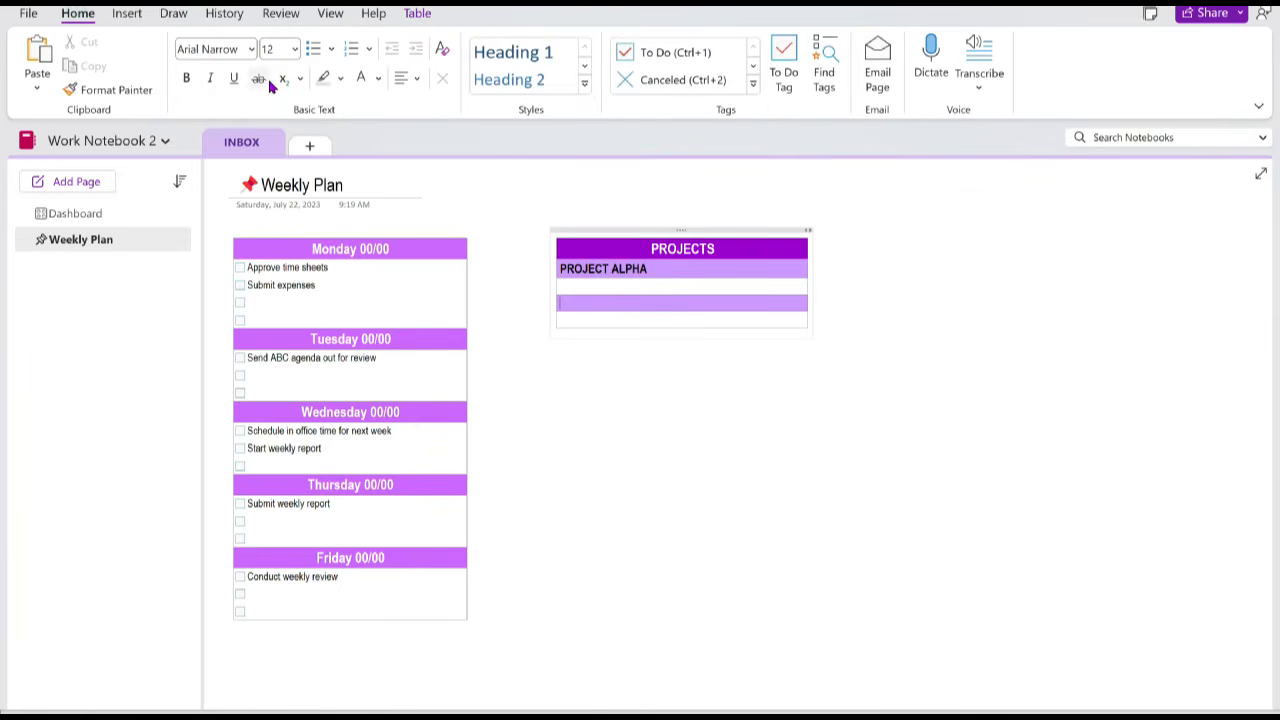
left_click_drag(651, 270, 563, 266)
key("ctrl+c")
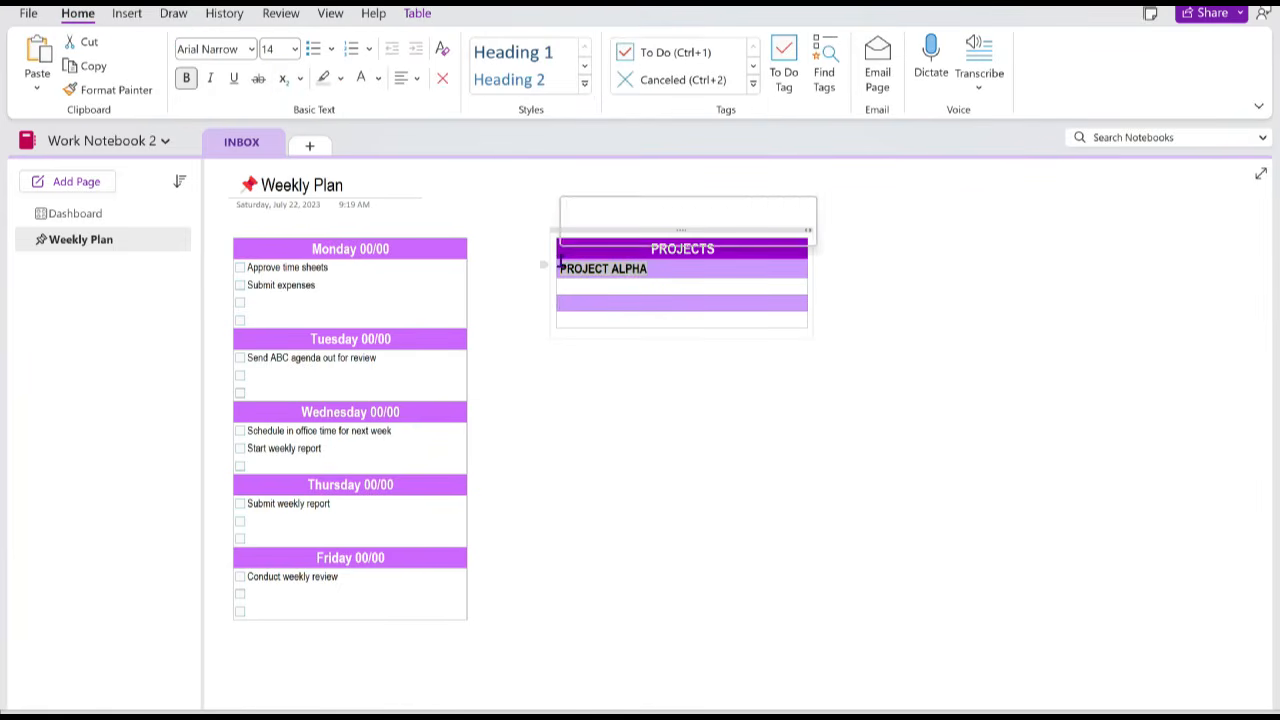
left_click(601, 309)
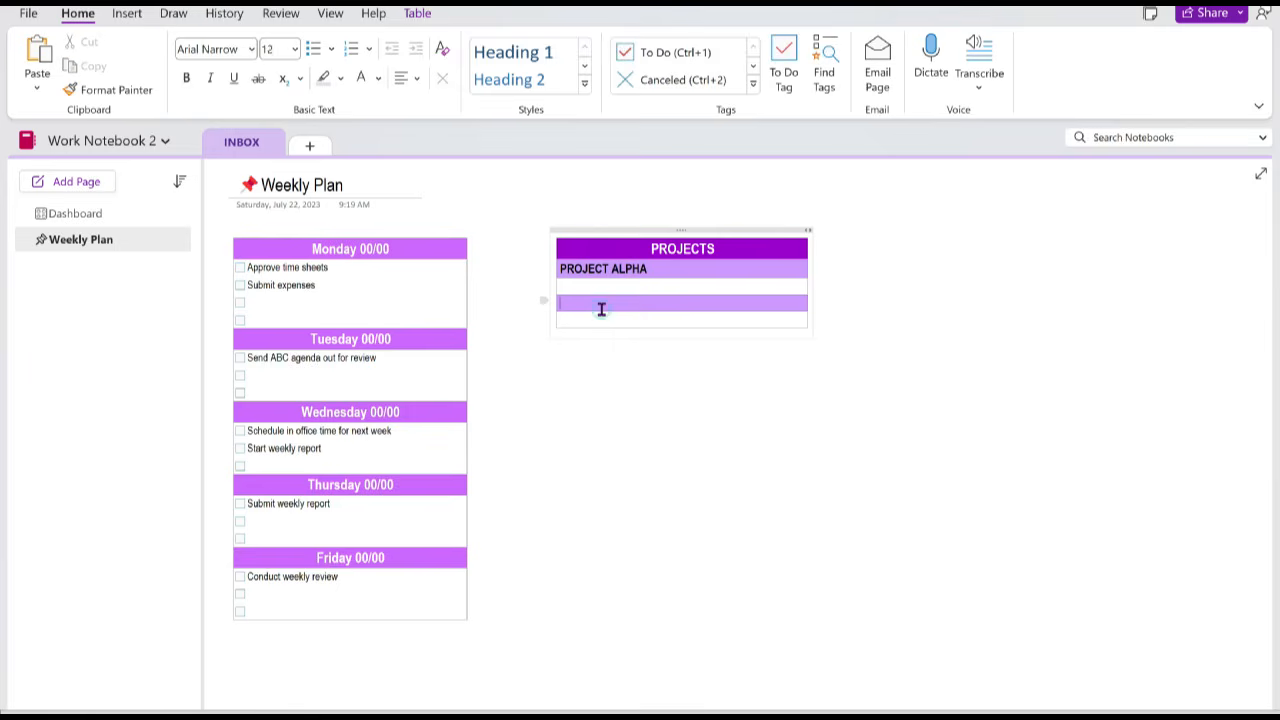
key("ctrl+v")
key("BackSpace")
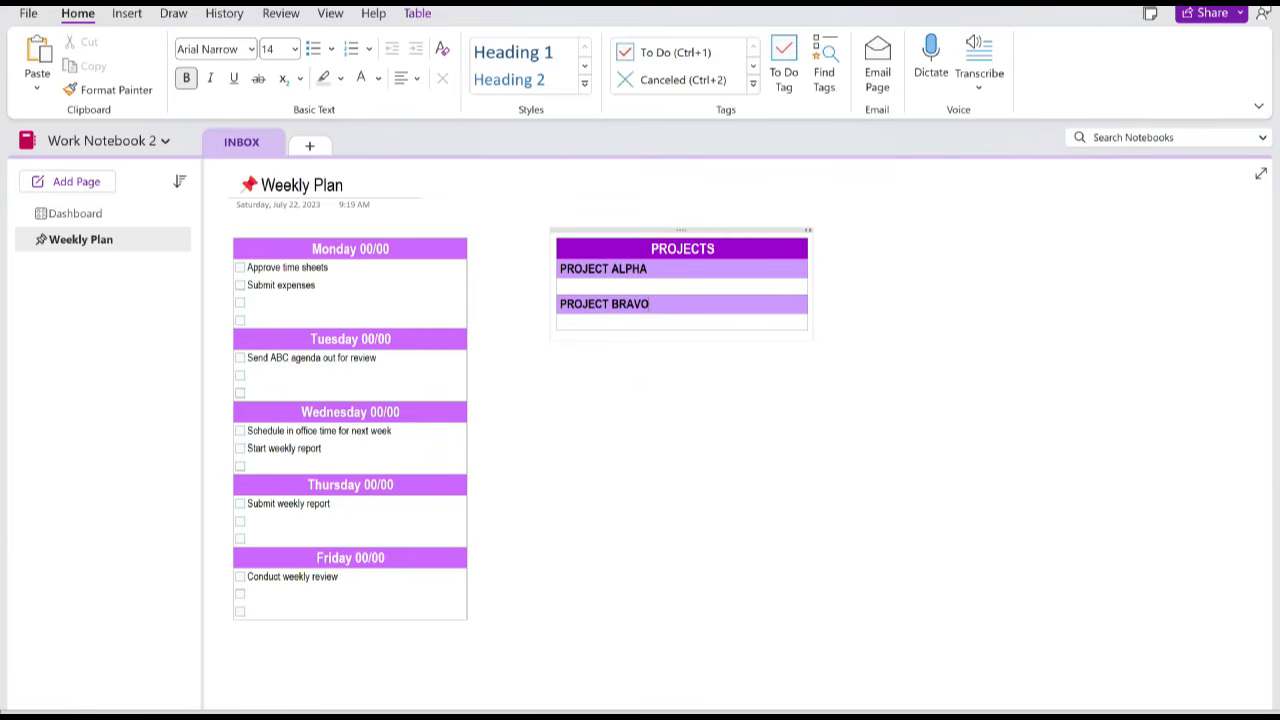
Step: Add three empty to-do checkboxes in the row under PROJECT ALPHA
left_click(629, 284)
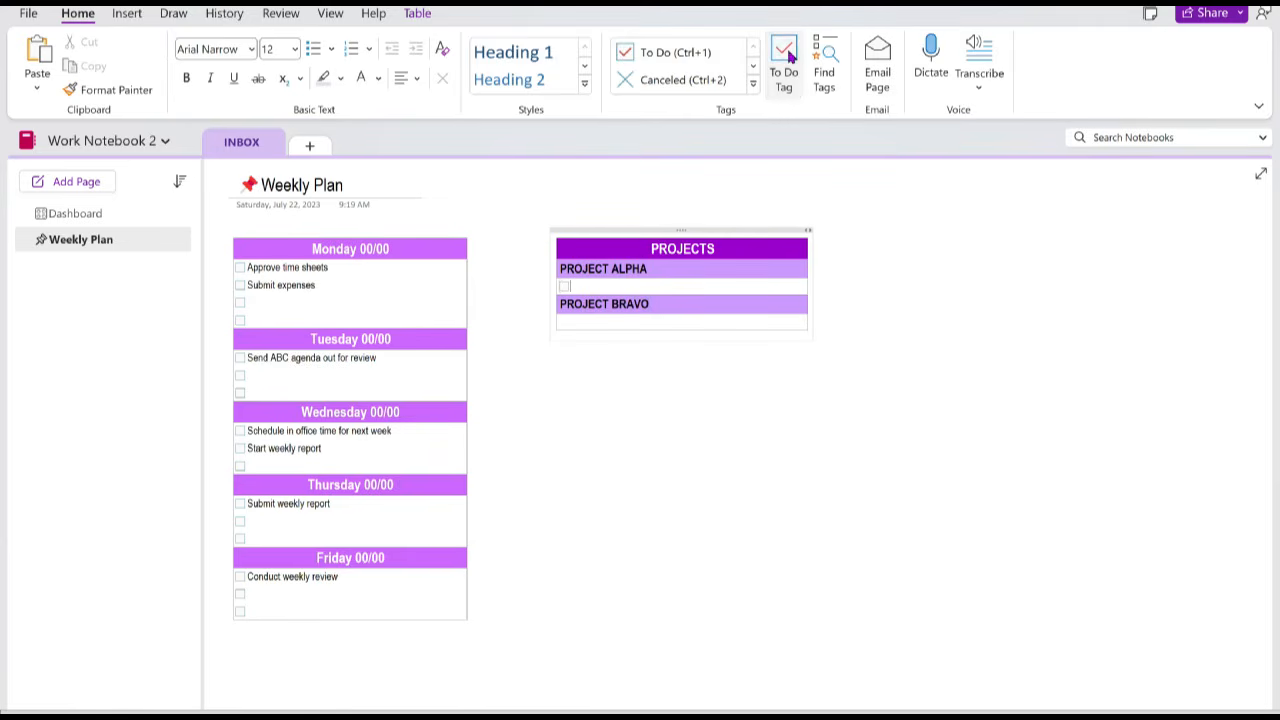
key("Return")
key("Return")
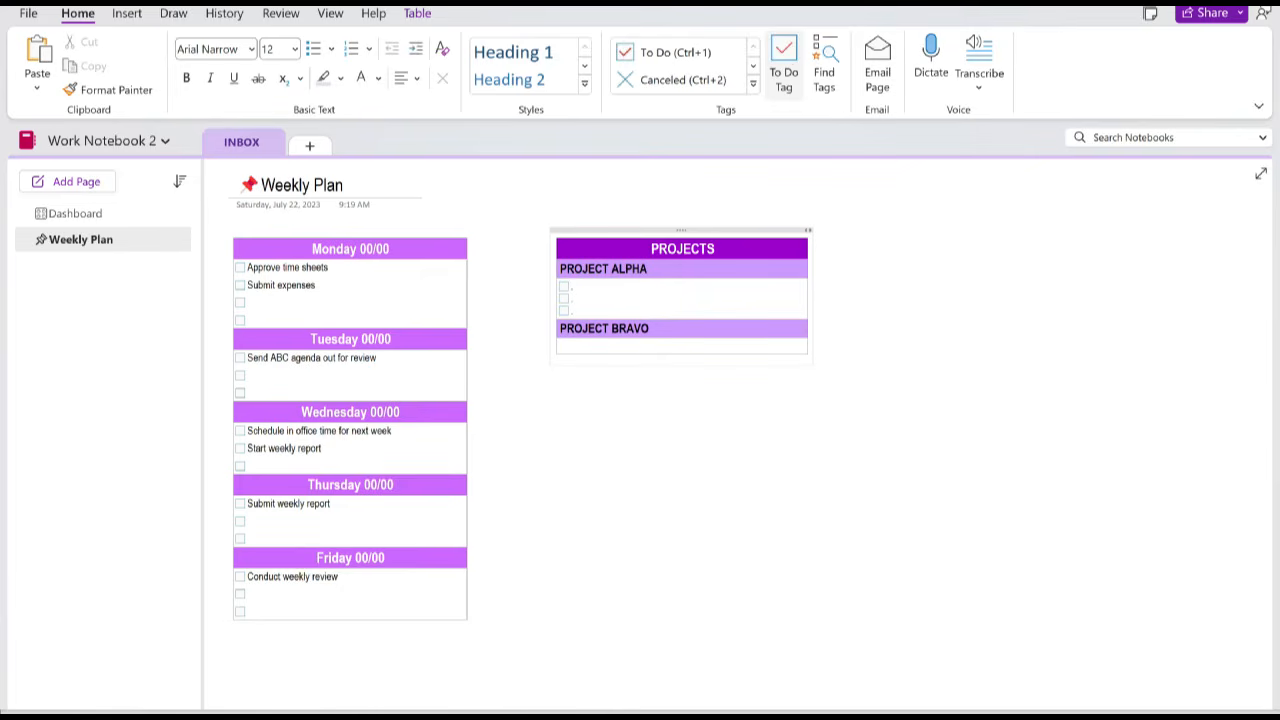
Step: Set the paragraph spacing after to 6 for the entire projects table
left_click(694, 231)
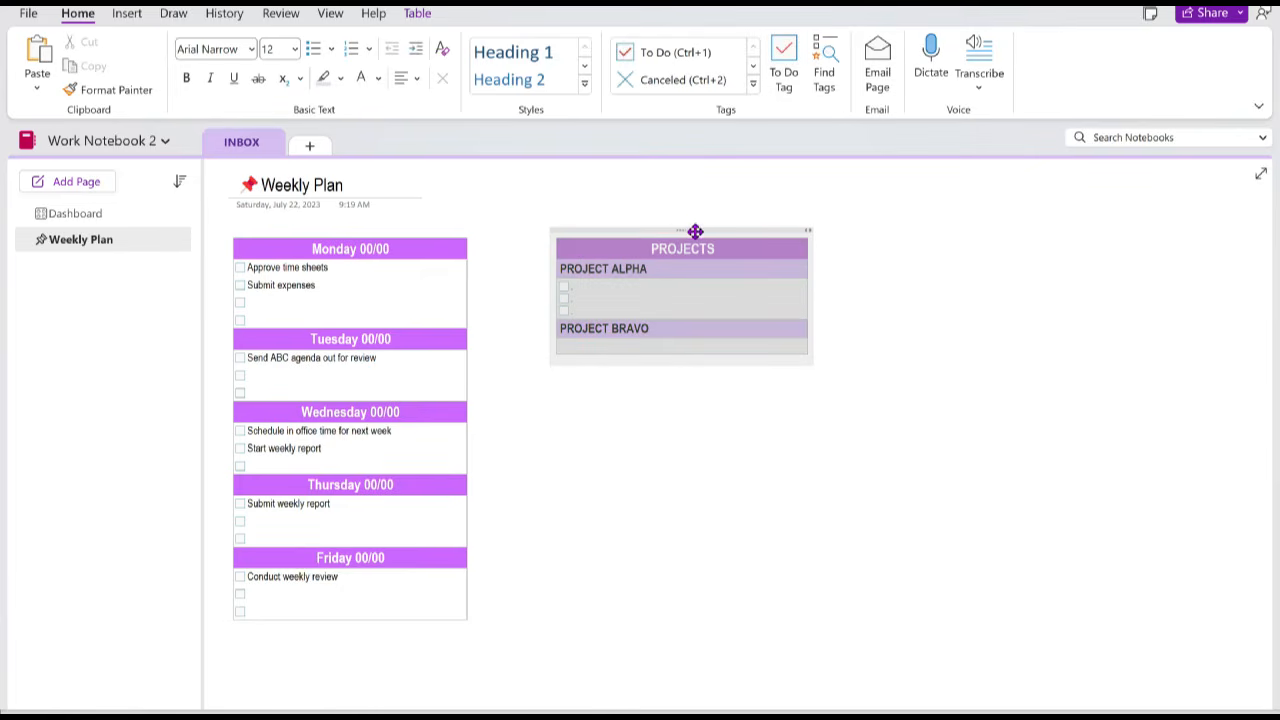
left_click(416, 78)
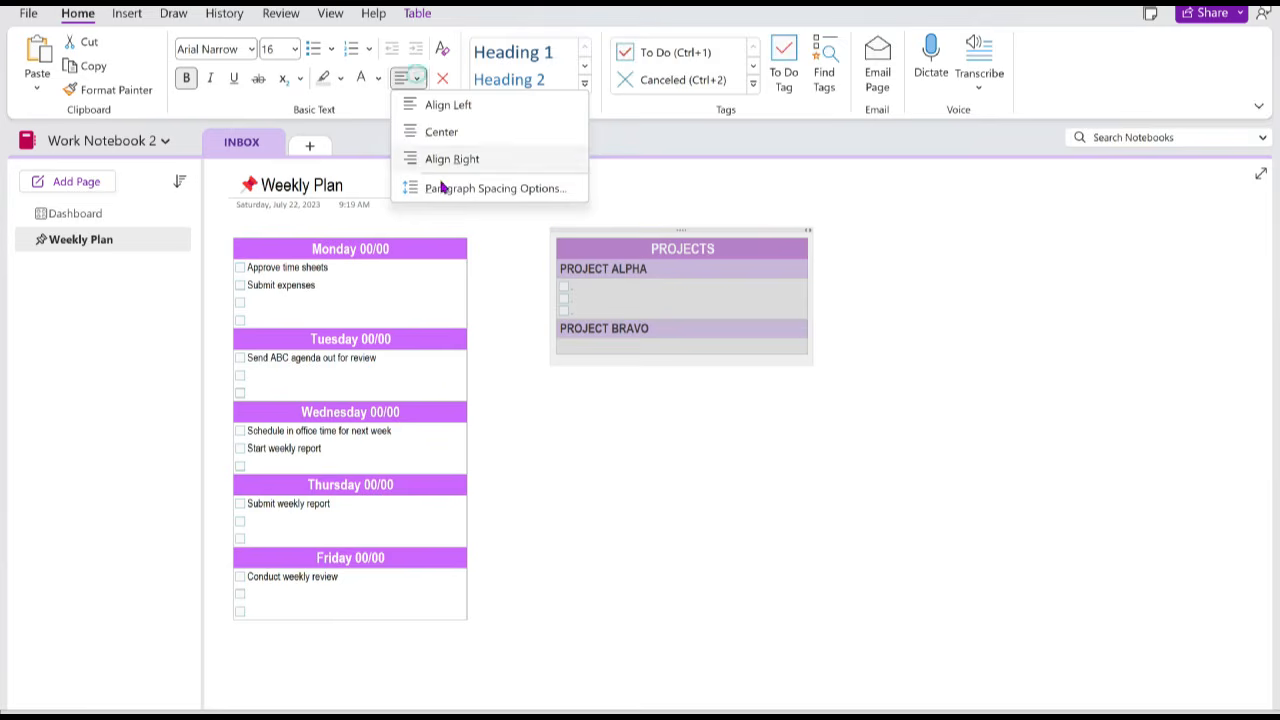
left_click(445, 190)
left_click(697, 327)
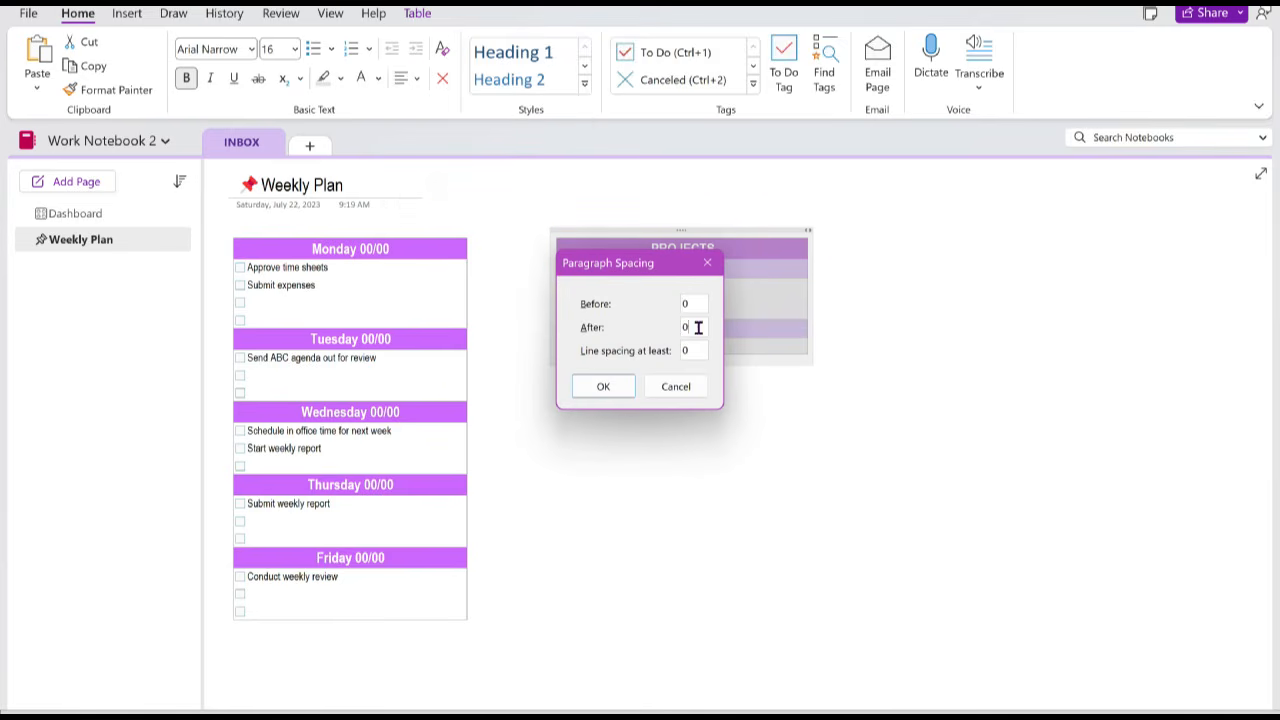
type("6")
key("Return")
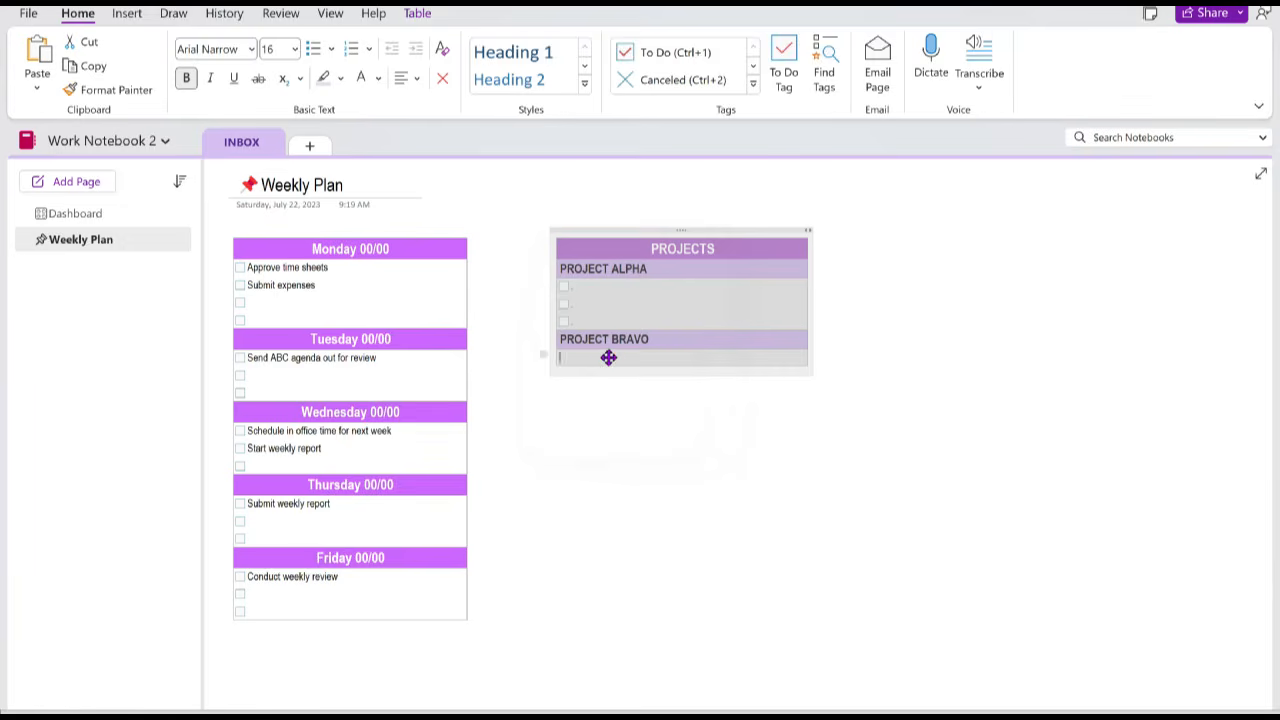
Step: Add three empty to-do checkboxes in the row under PROJECT BRAVO
left_click(606, 354)
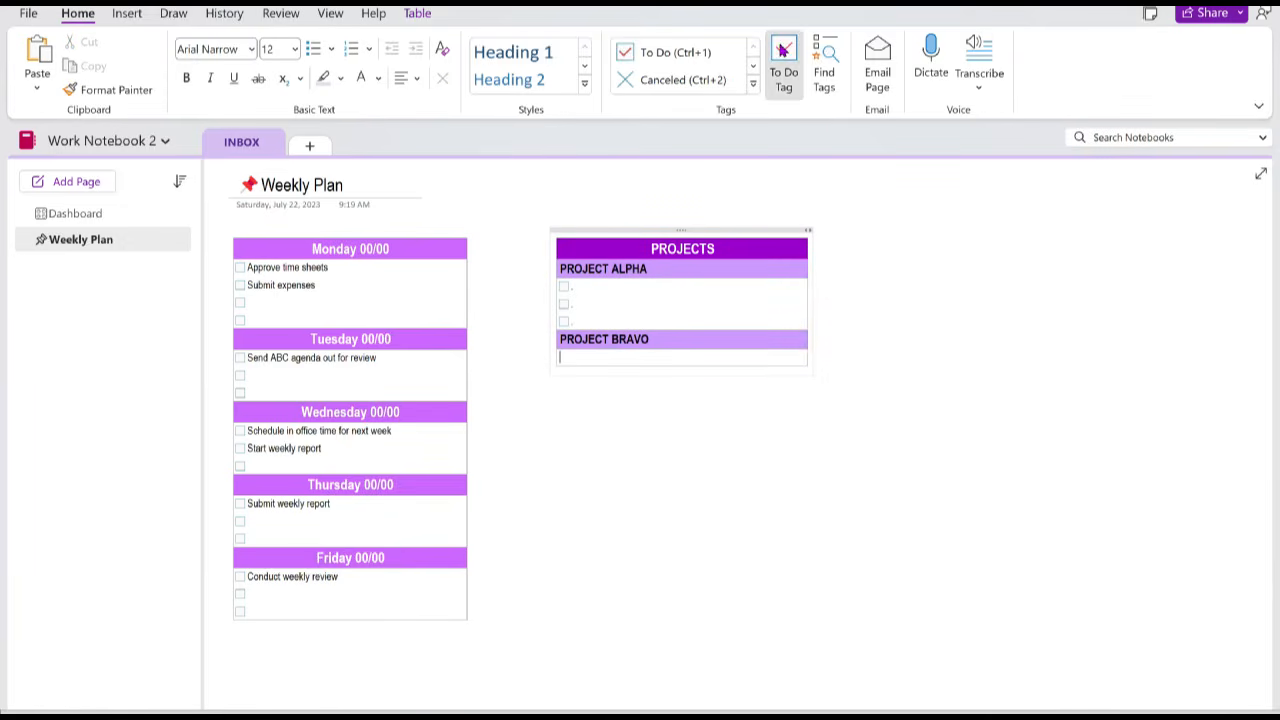
left_click(783, 50)
key("Return")
key("Return")
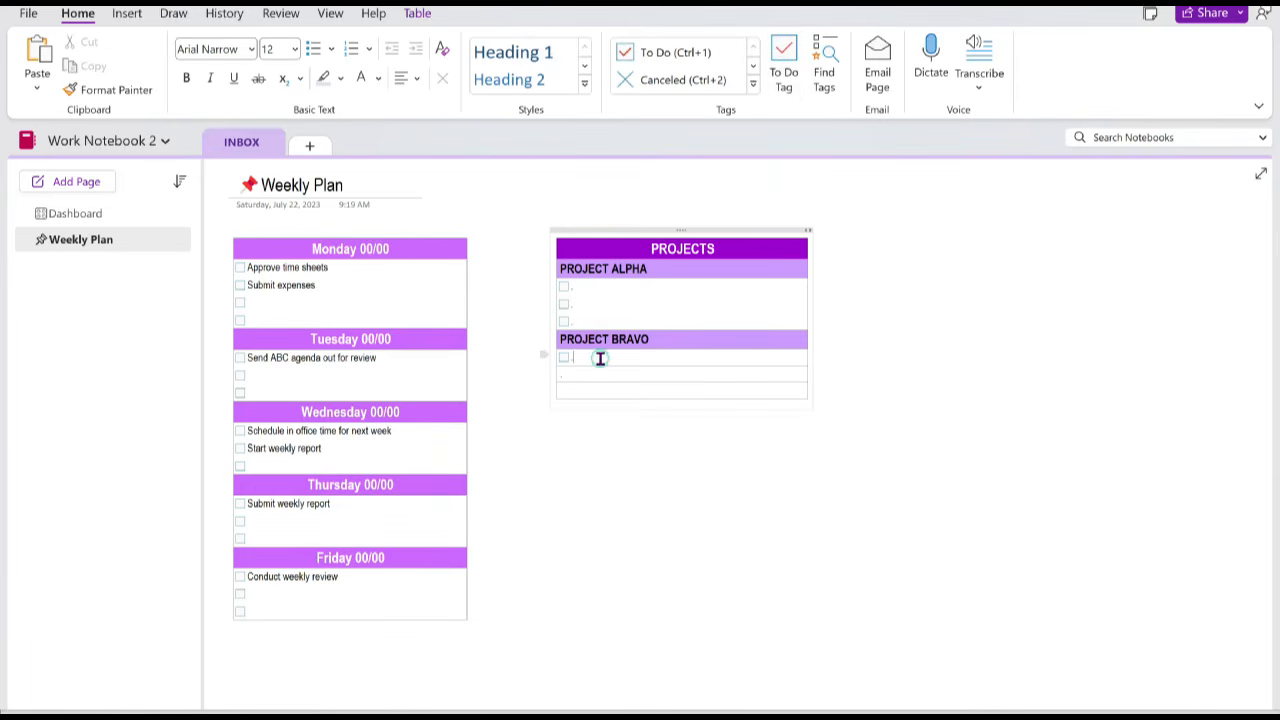
key("Return")
key("Return")
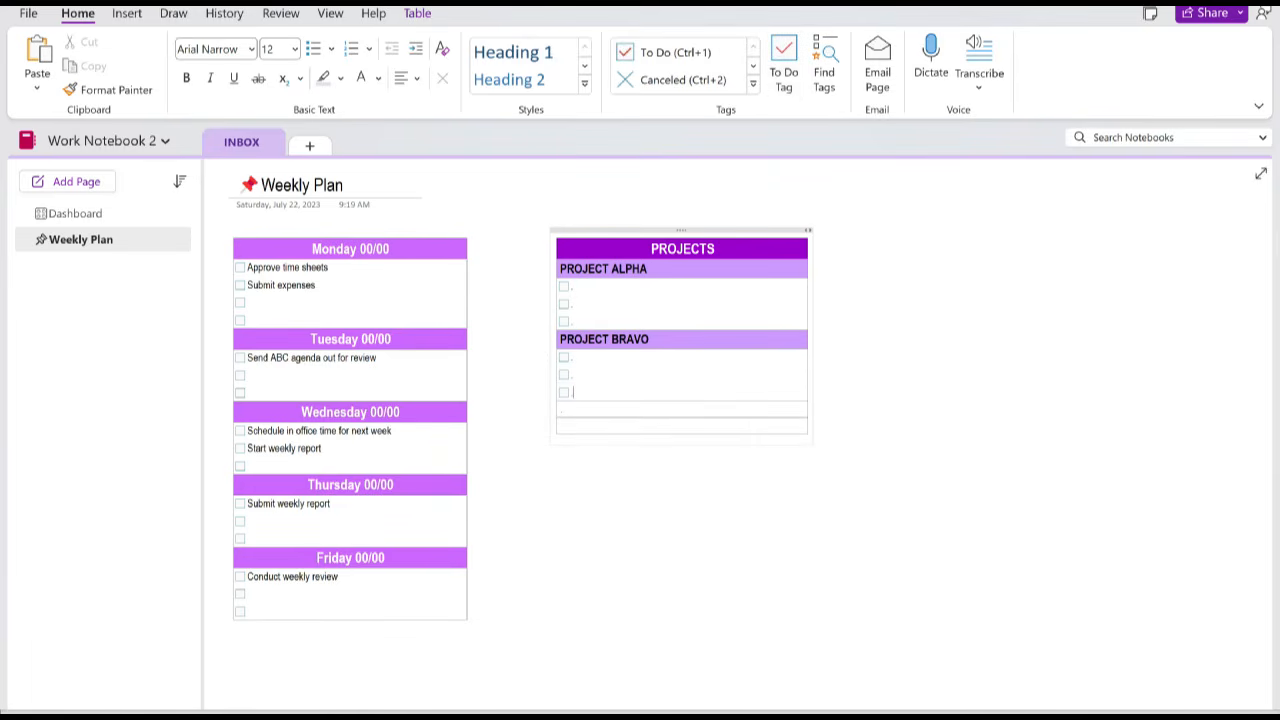
Step: Delete the two surplus rows at the end of the projects table
left_click_drag(620, 409, 620, 420)
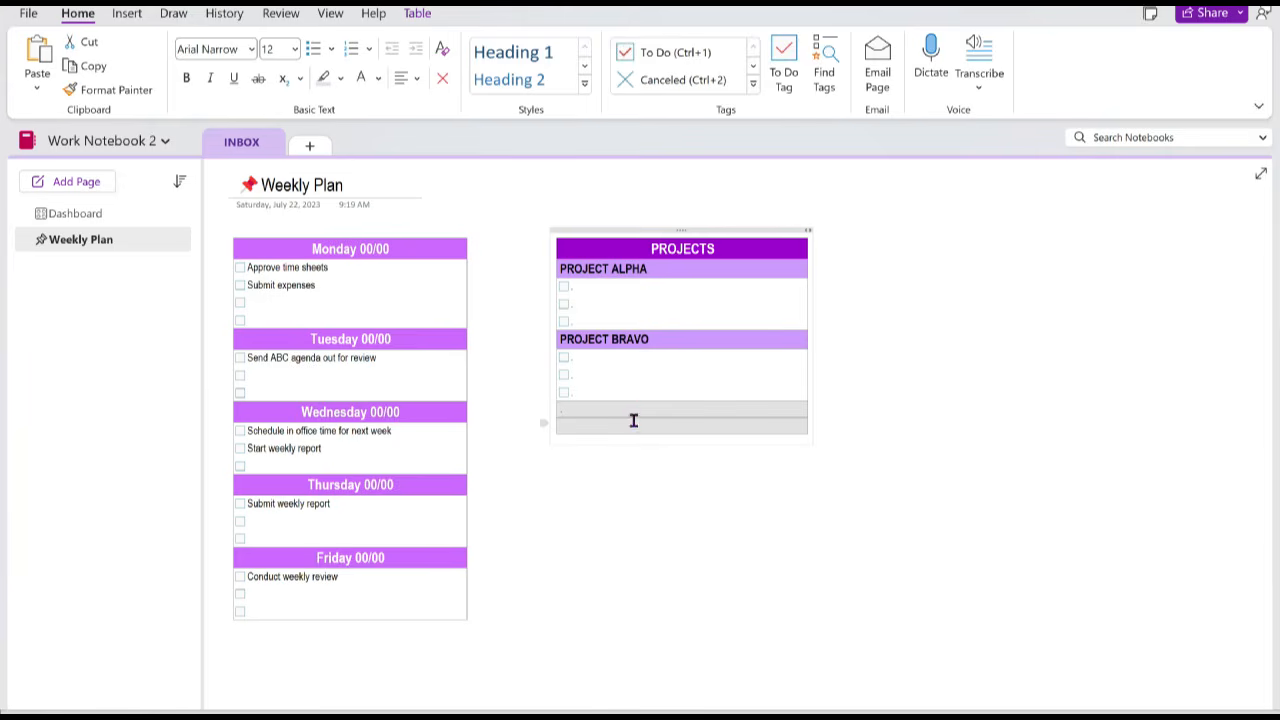
left_click(416, 14)
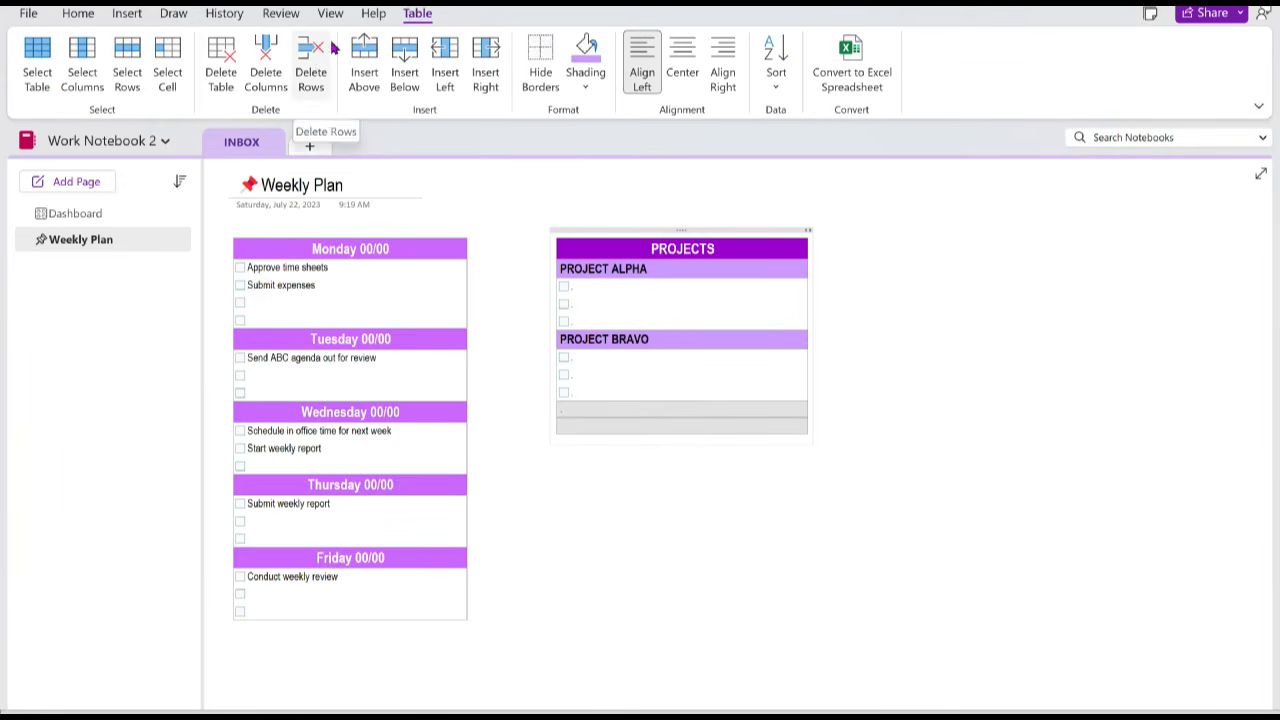
left_click(322, 55)
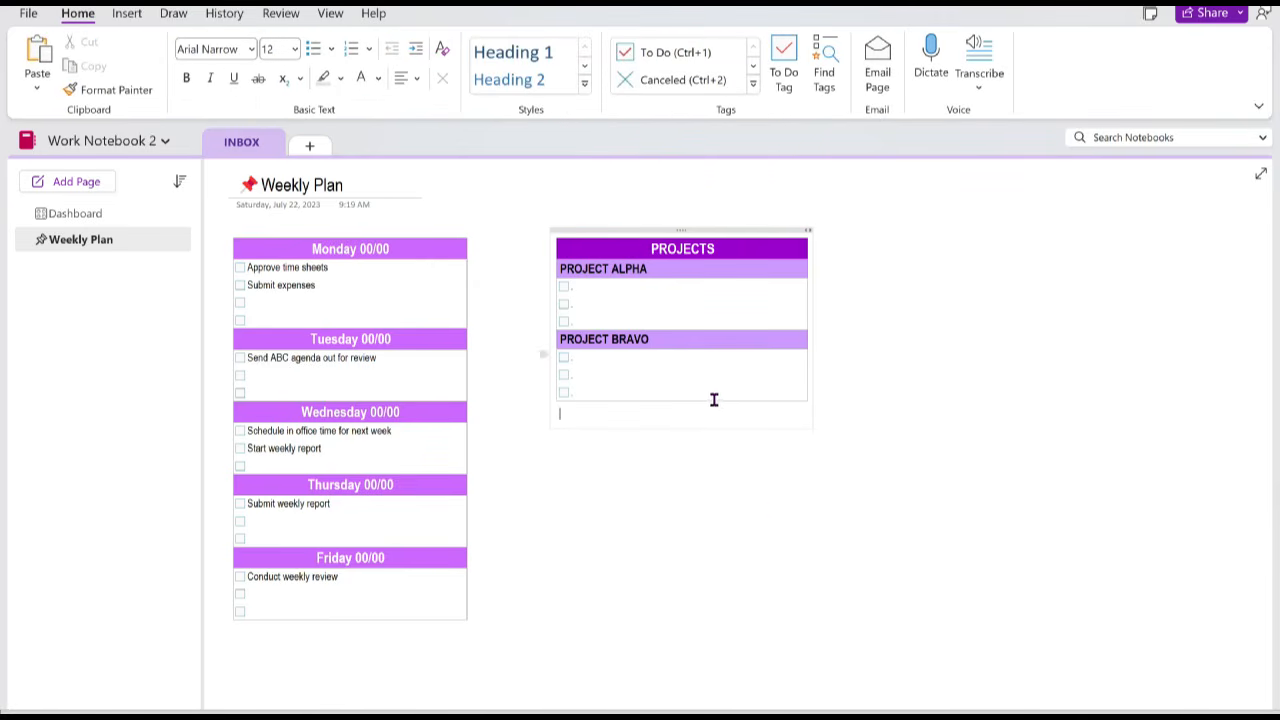
left_click(857, 329)
Step: Copy the whole projects table
left_click(723, 229)
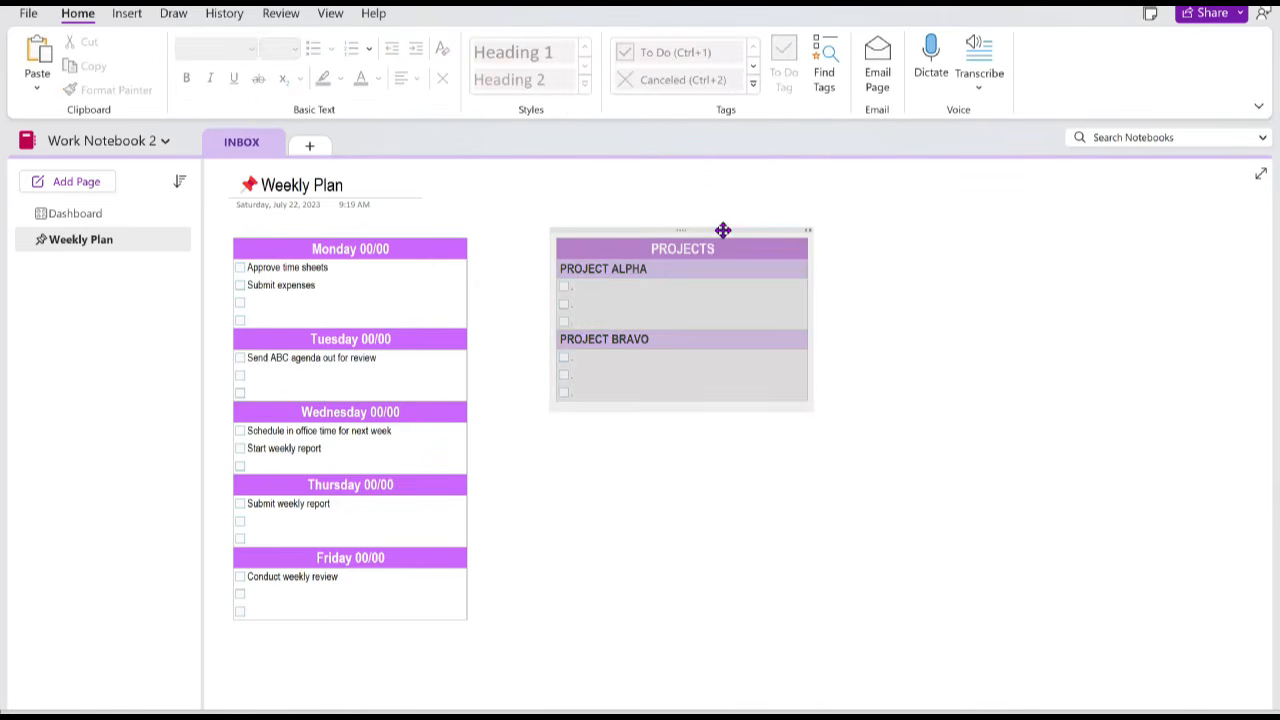
key("ctrl+c")
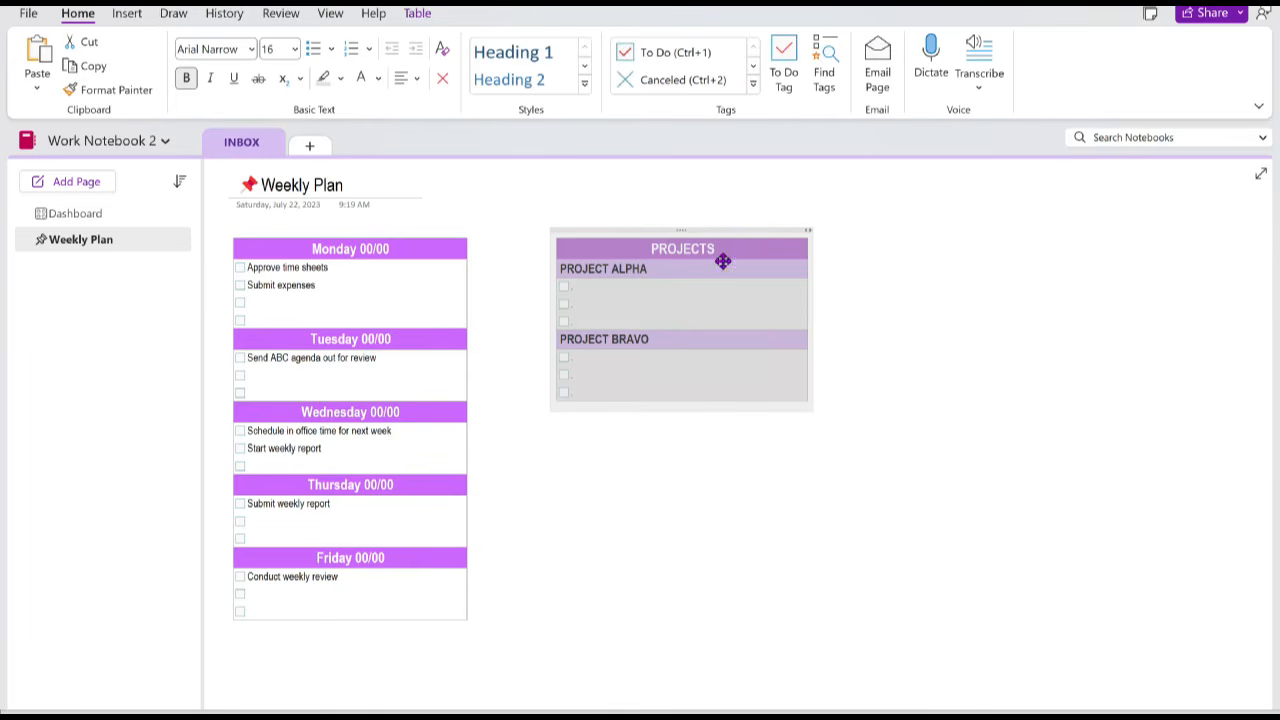
left_click(703, 643)
key("ctrl+v")
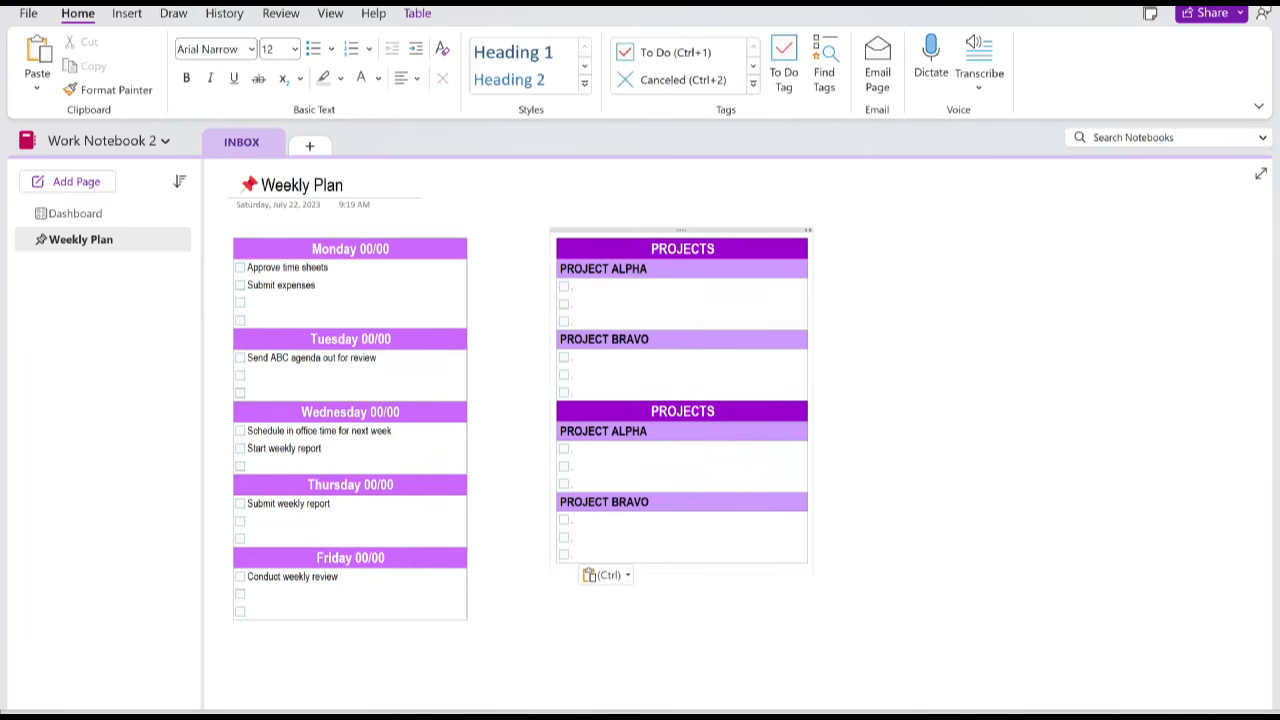
key("ctrl+z")
Step: Paste the copied table as a separate block to the right of the projects table and align their top edges
right_click(1008, 352)
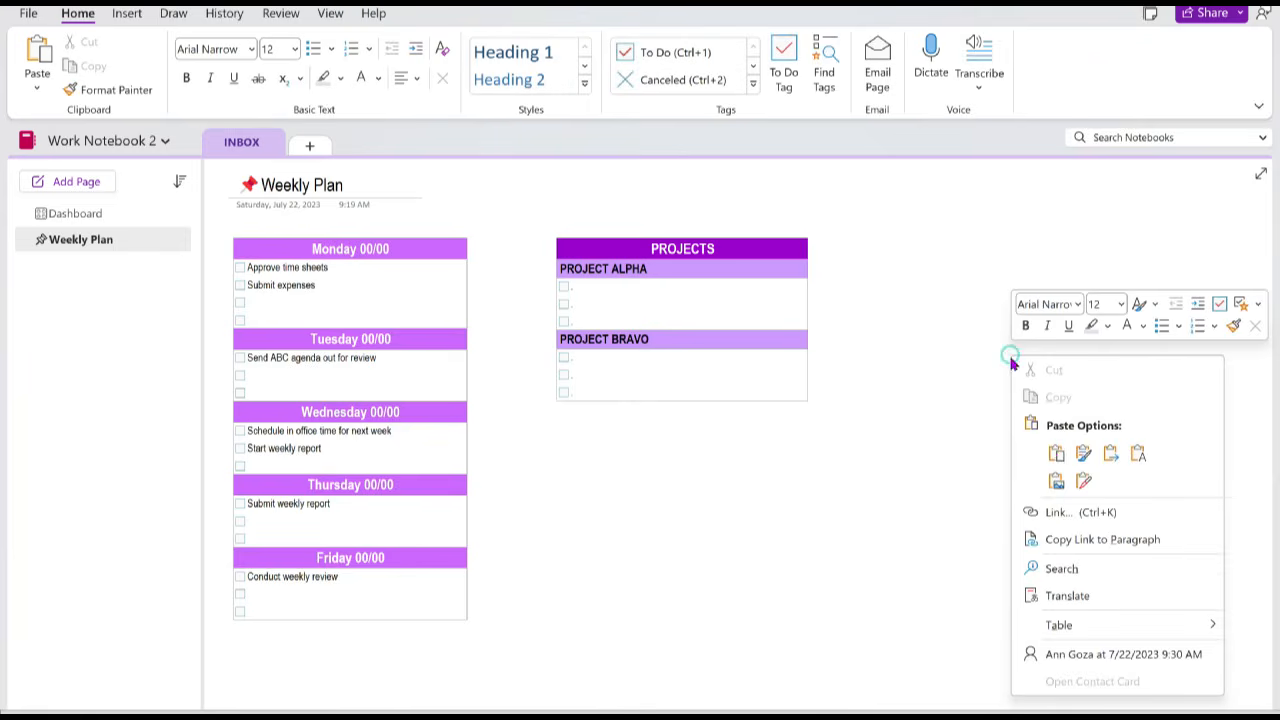
left_click(1056, 455)
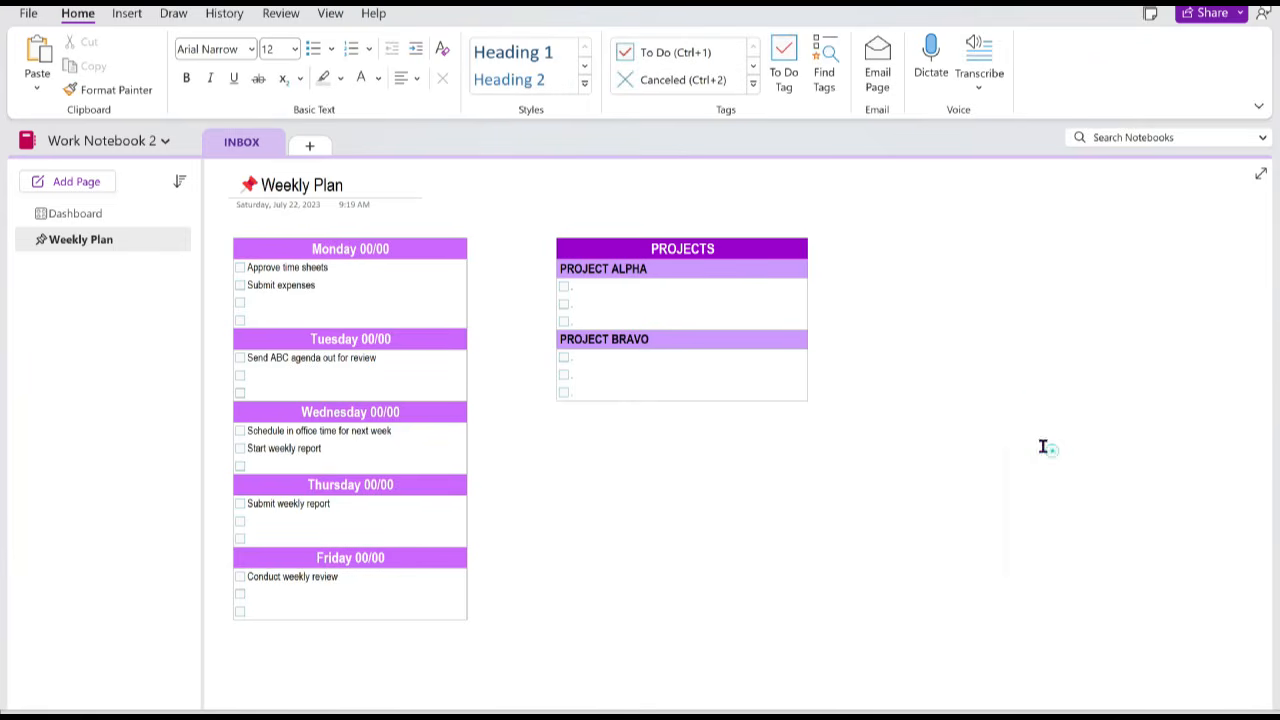
right_click(1012, 390)
left_click(1088, 150)
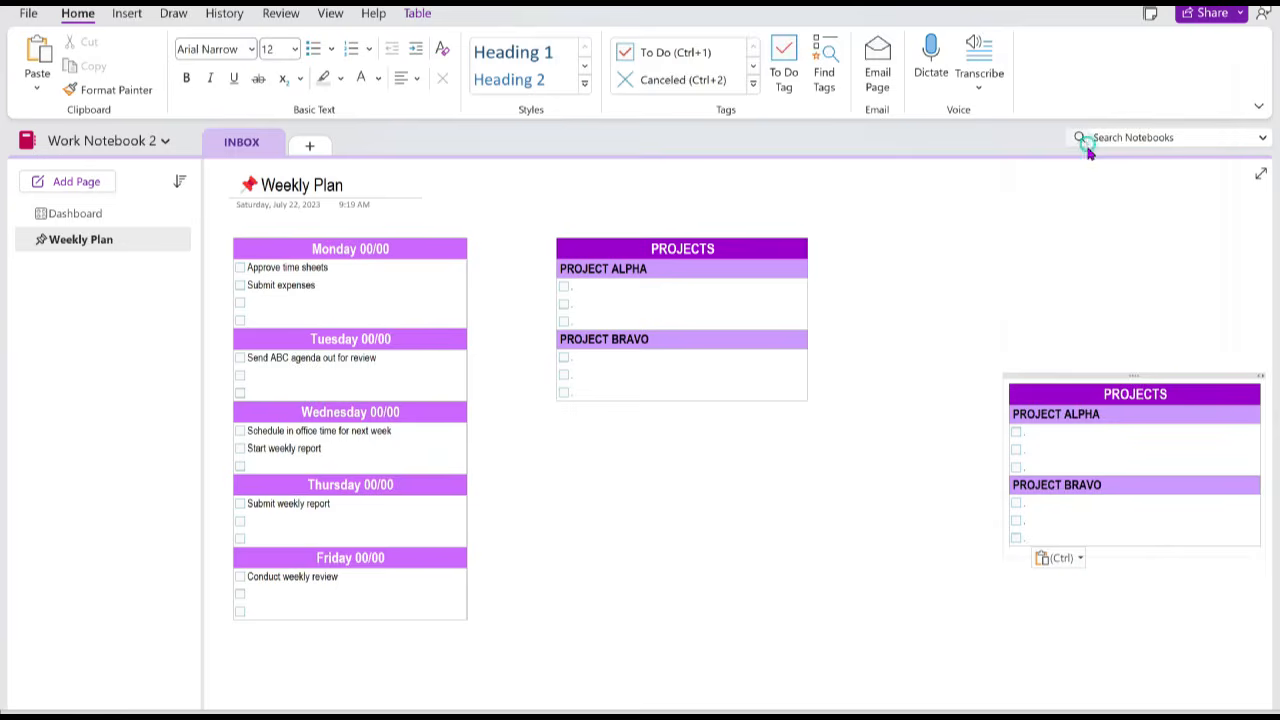
left_click_drag(1134, 374, 1028, 224)
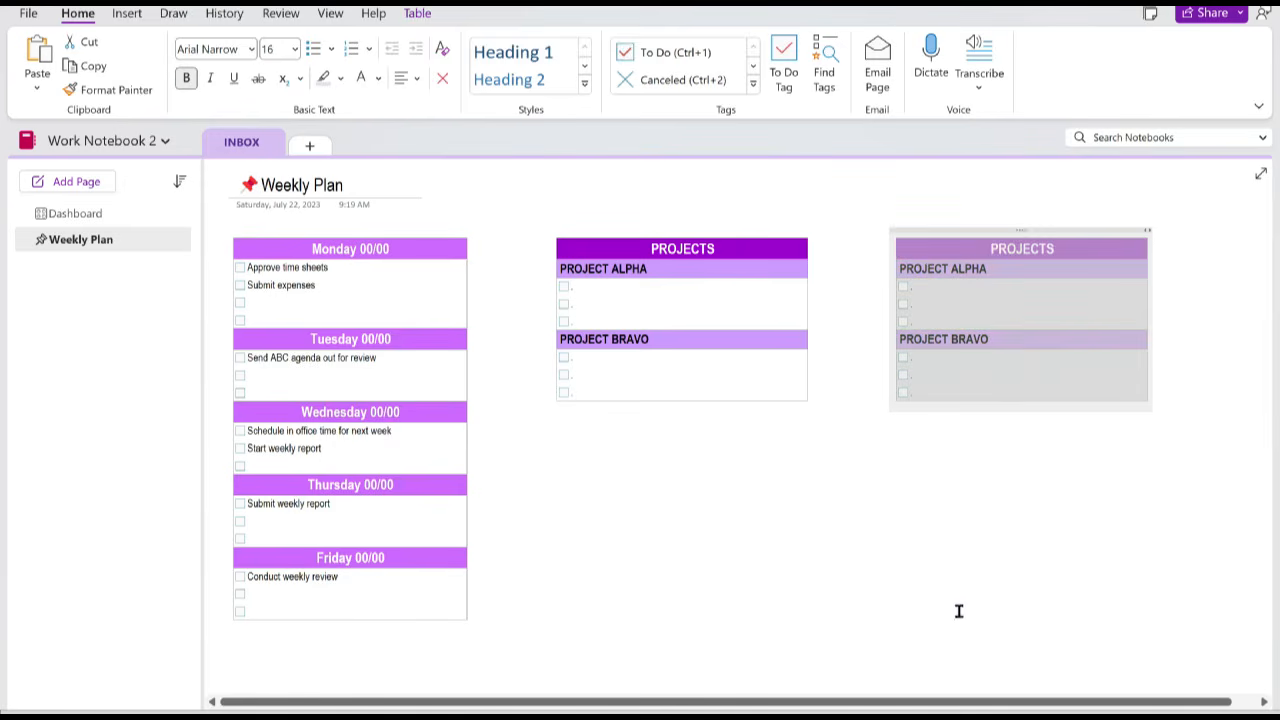
Step: Replace the duplicated table's PROJECTS heading with AREAS OF RESPONSIBILITY
double_click(1058, 248)
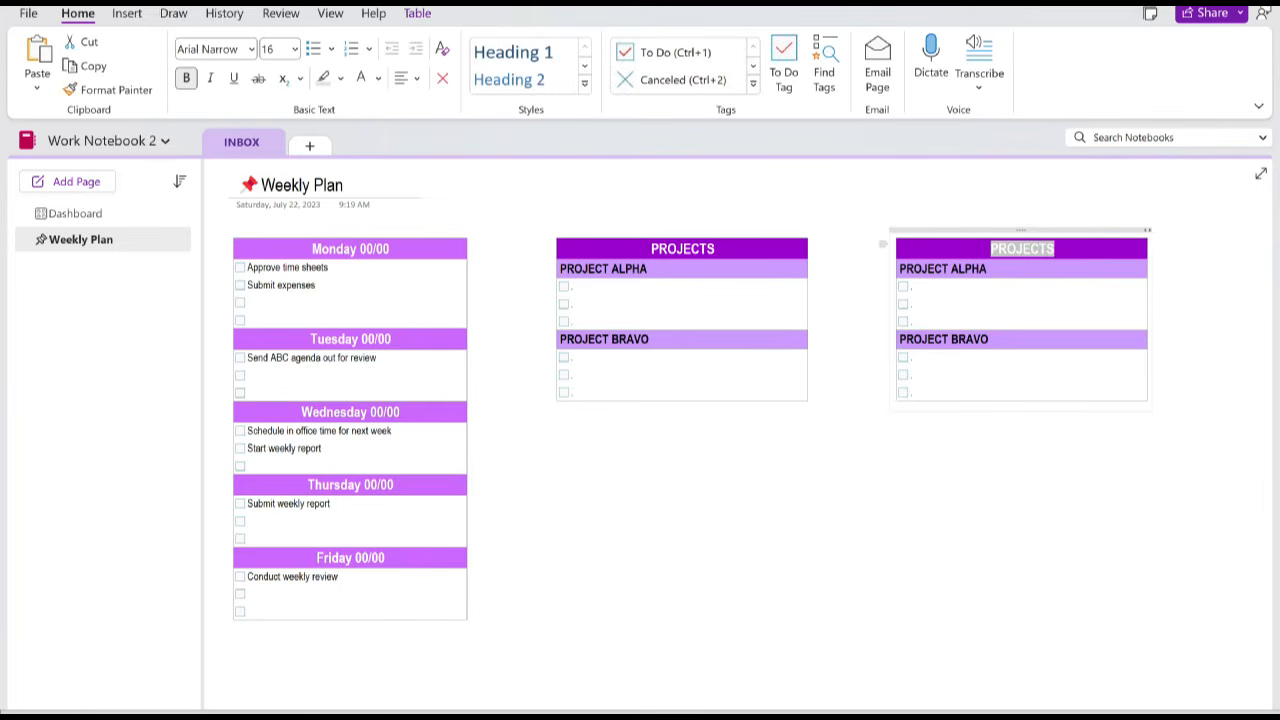
type("AREAS")
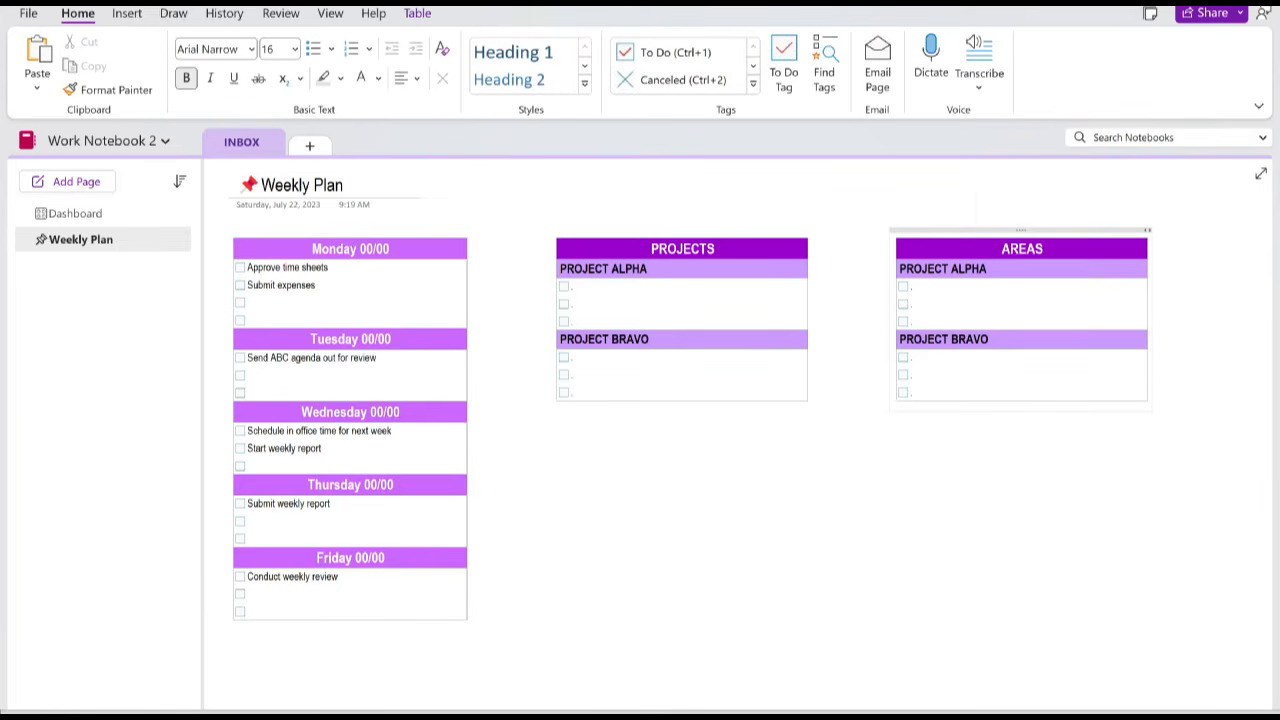
type(" OF RESPONSIBILITY")
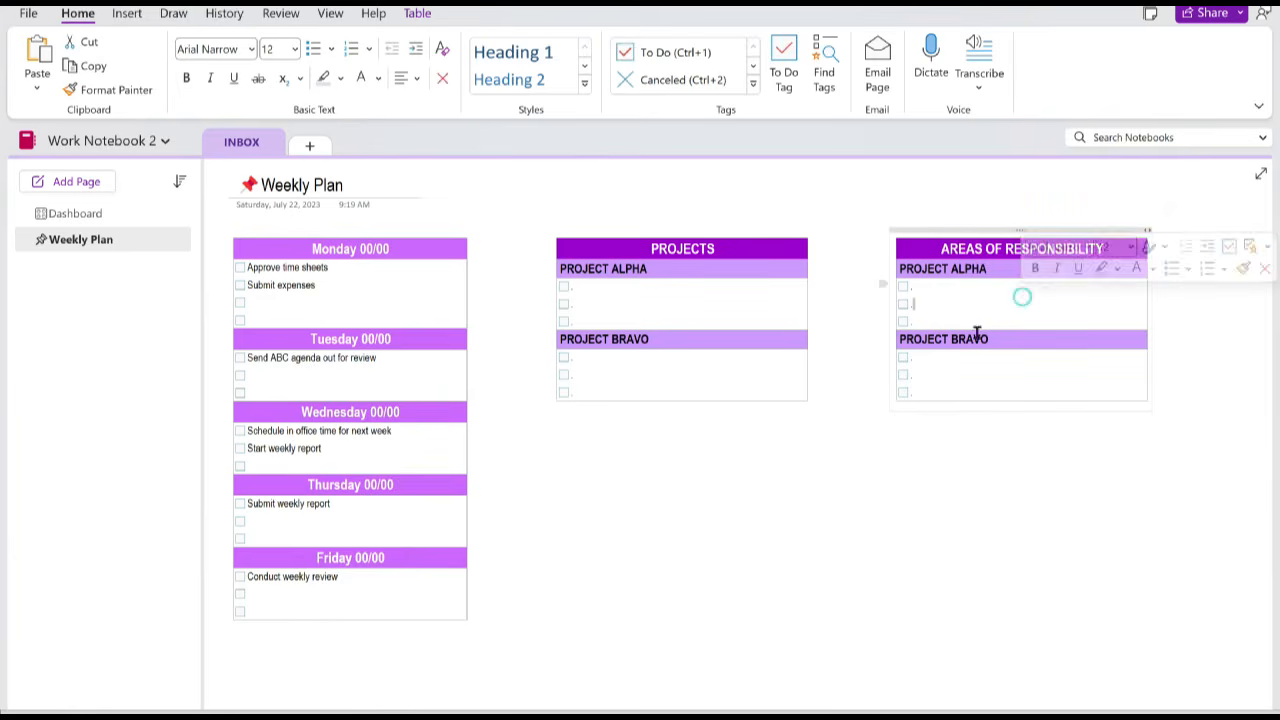
left_click(1094, 487)
Step: Shade the AREAS OF RESPONSIBILITY heading row with a custom vivid blue-violet color
left_click(1124, 248)
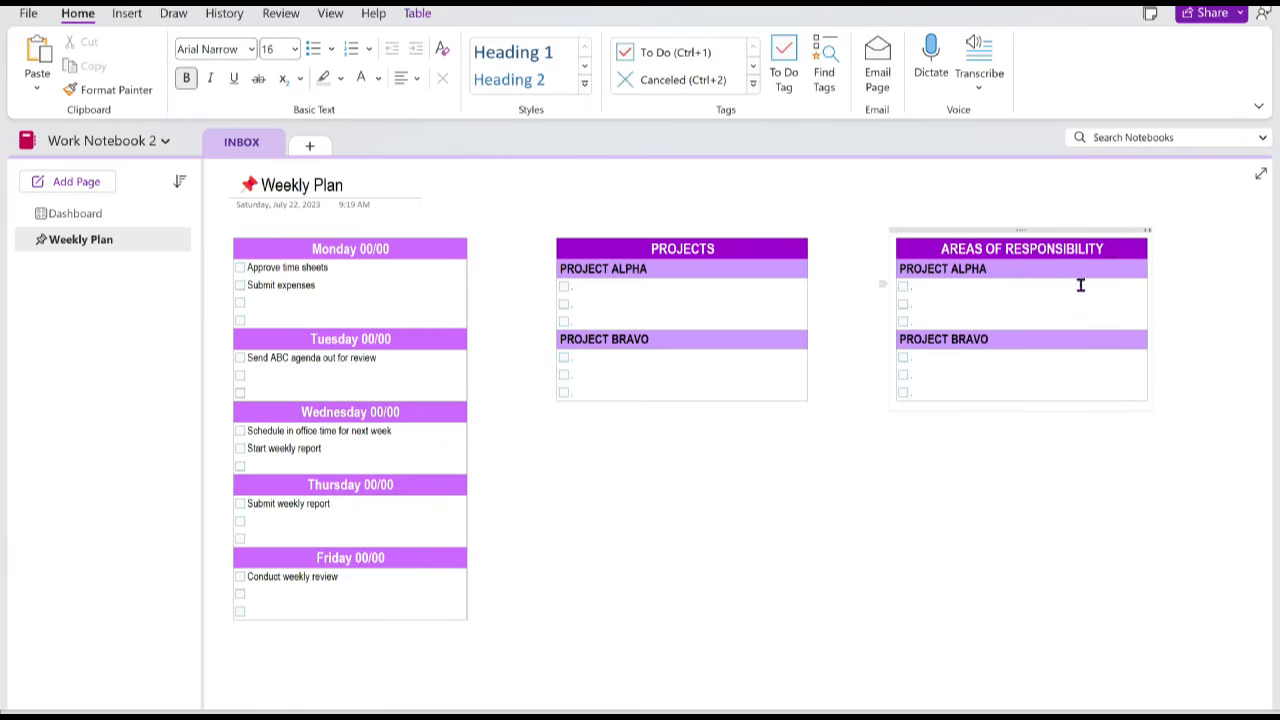
left_click(418, 14)
left_click(596, 89)
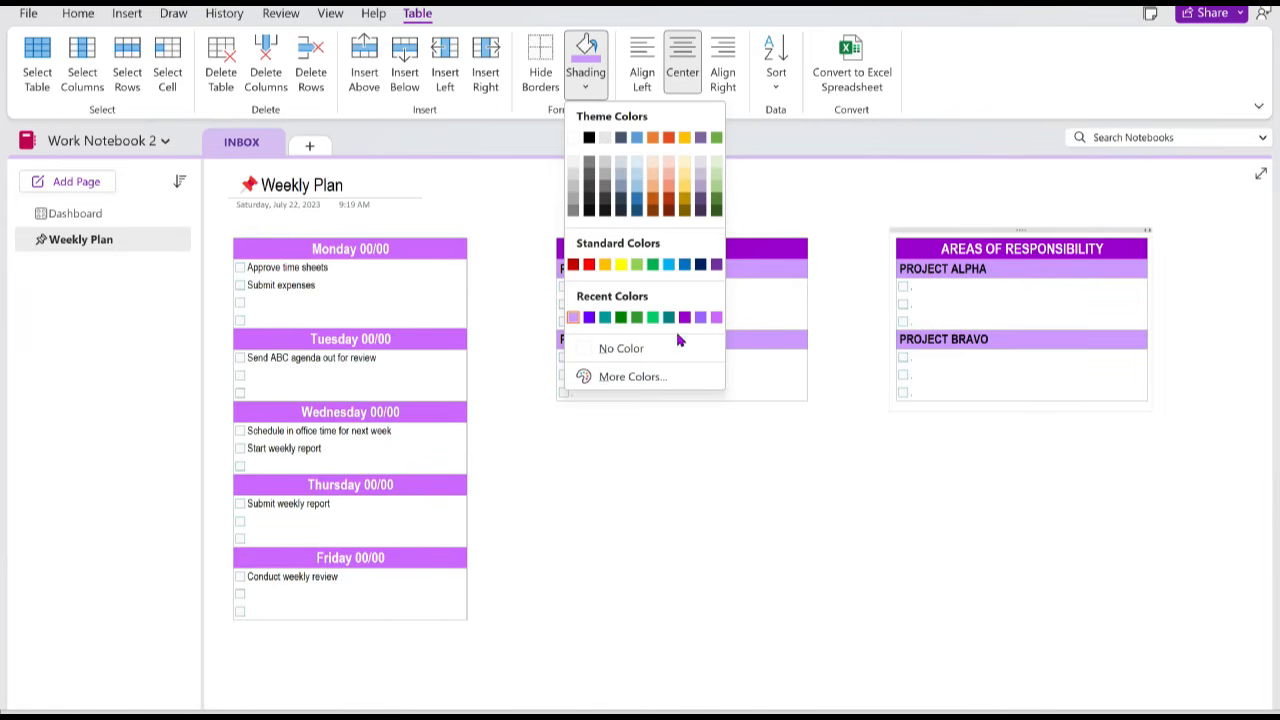
left_click(655, 377)
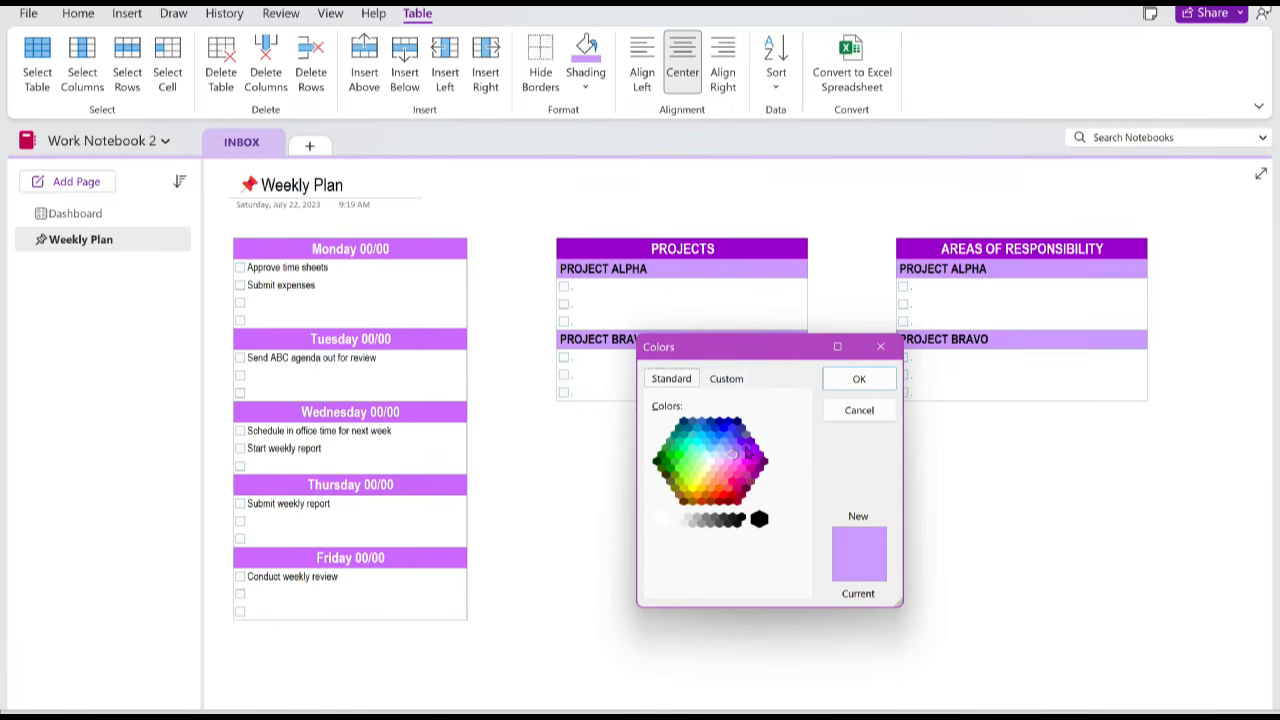
left_click(746, 448)
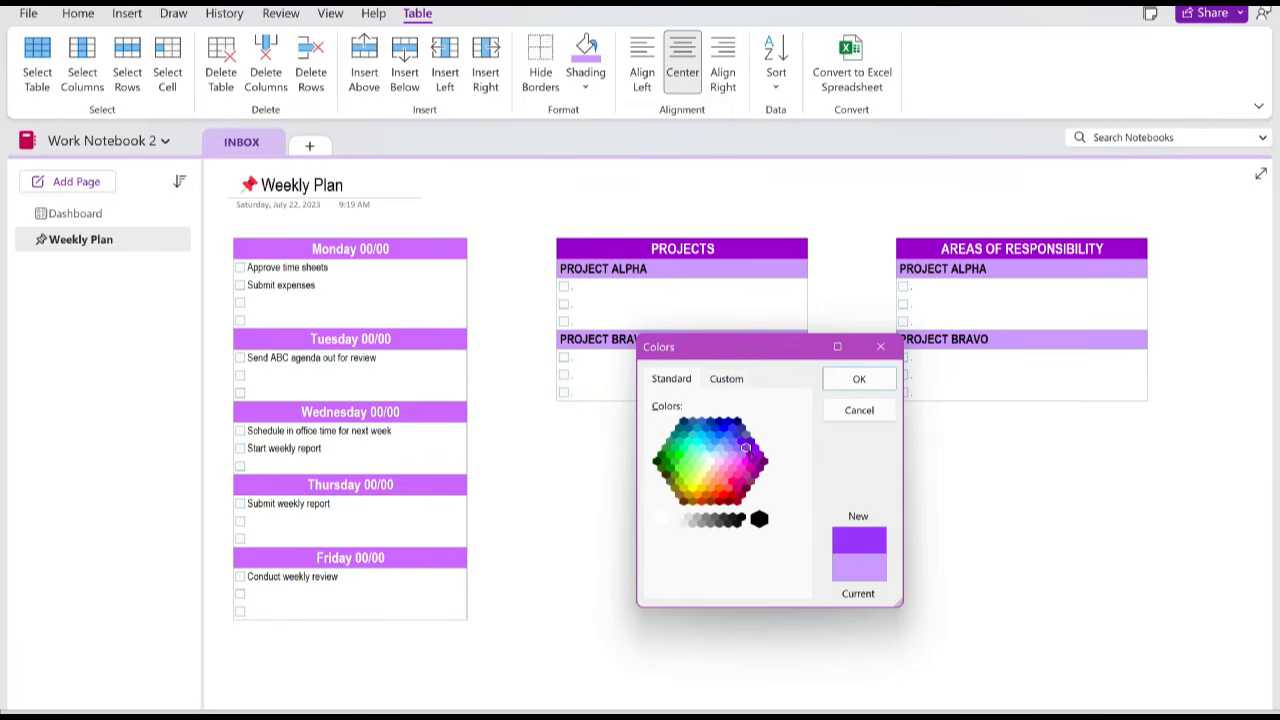
left_click(741, 441)
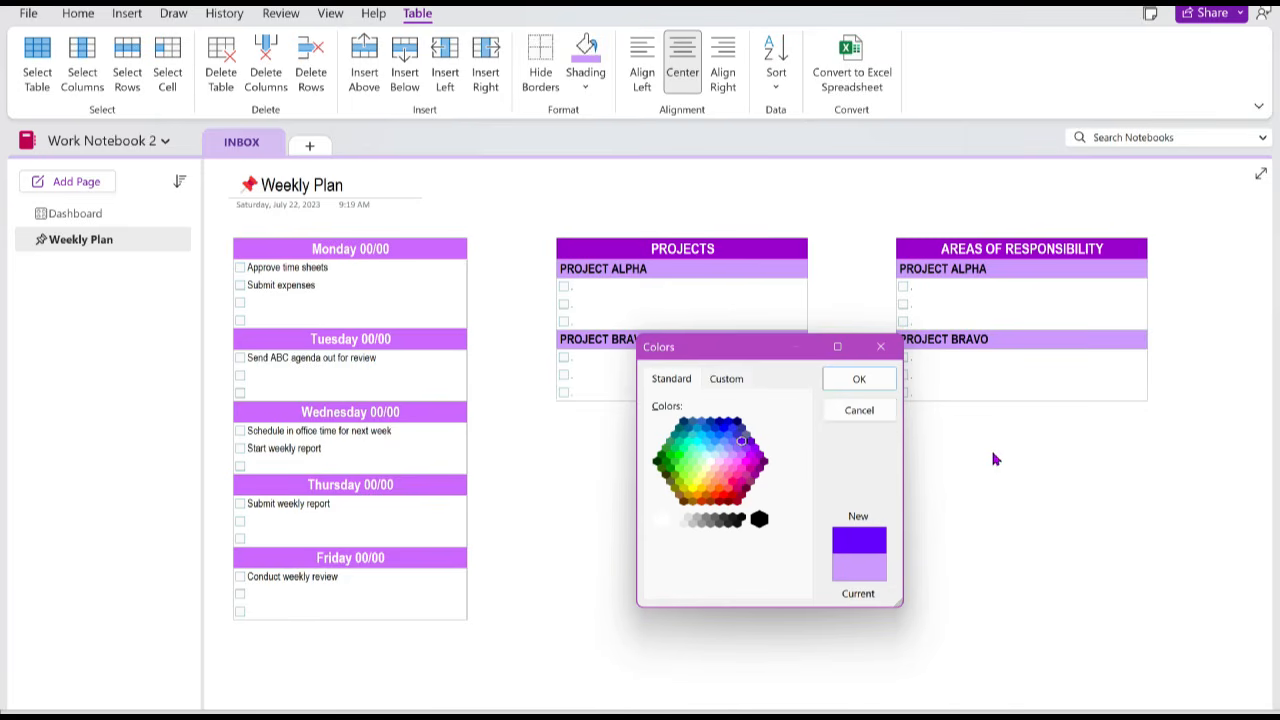
left_click(860, 378)
Step: Shade the PROJECT ALPHA and PROJECT BRAVO rows of the AREAS OF RESPONSIBILITY table with a custom light periwinkle color
left_click(1013, 270)
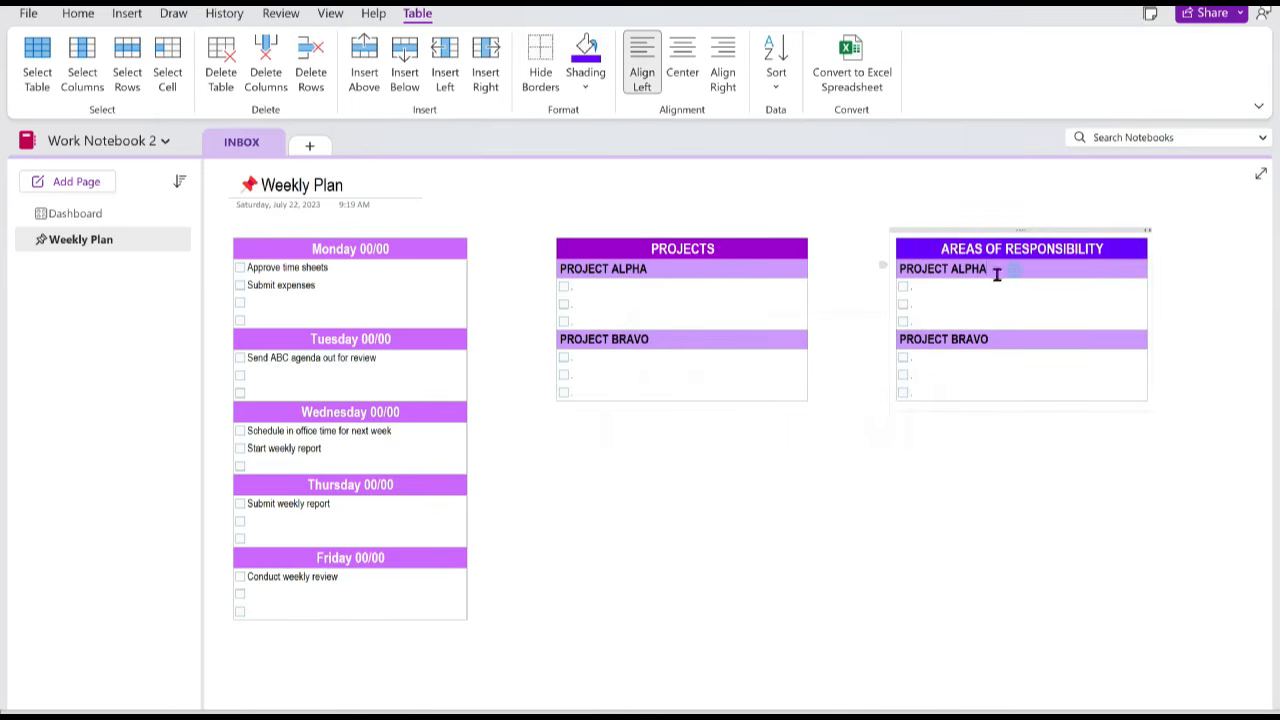
left_click(590, 88)
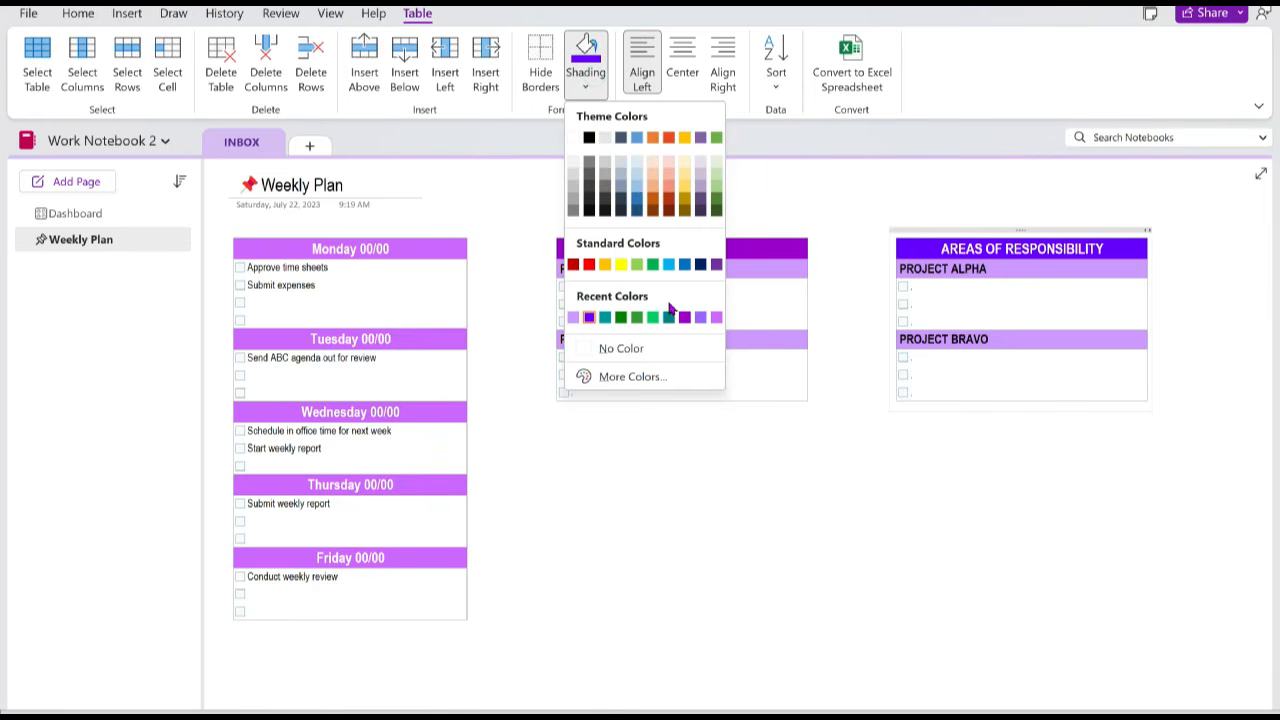
left_click(650, 376)
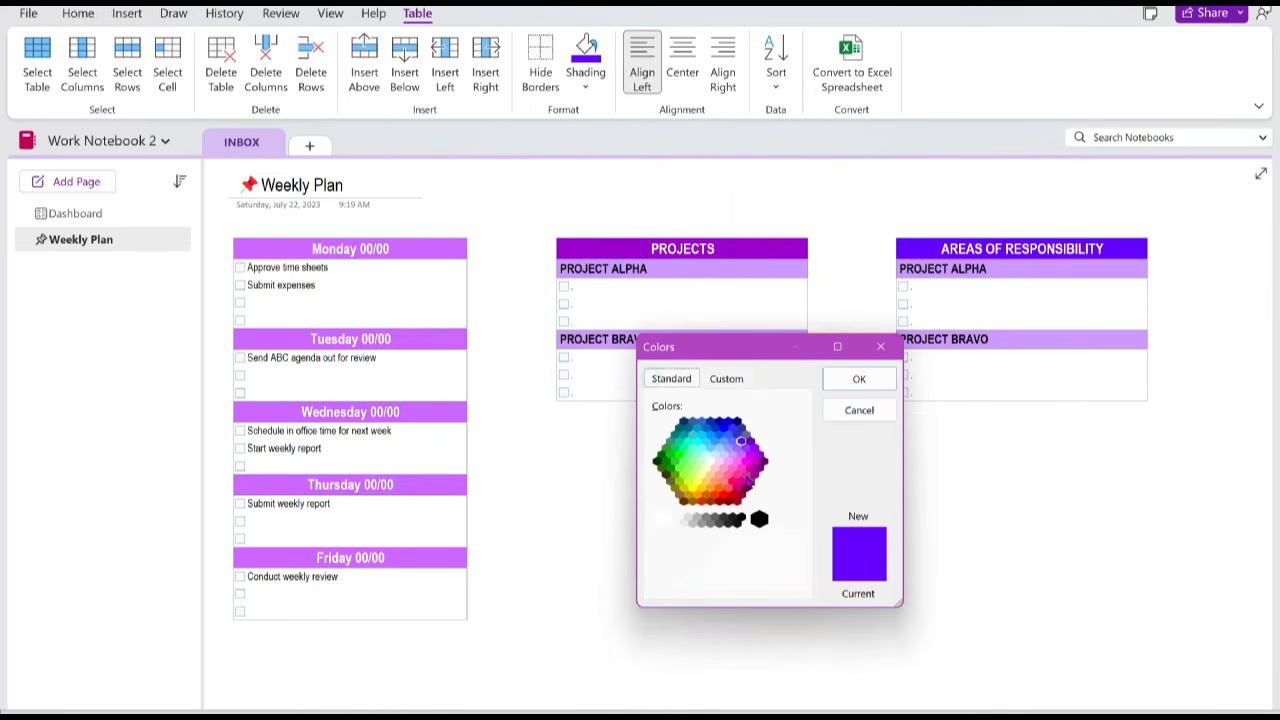
left_click(728, 449)
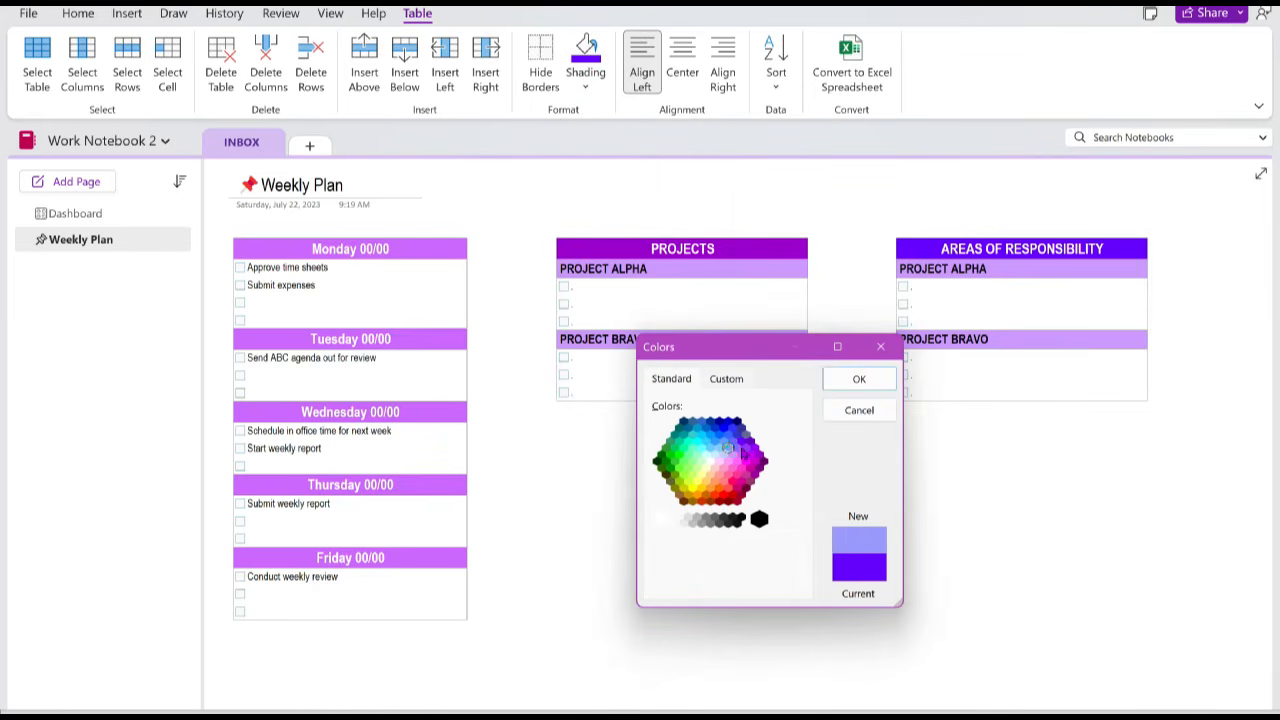
left_click(866, 380)
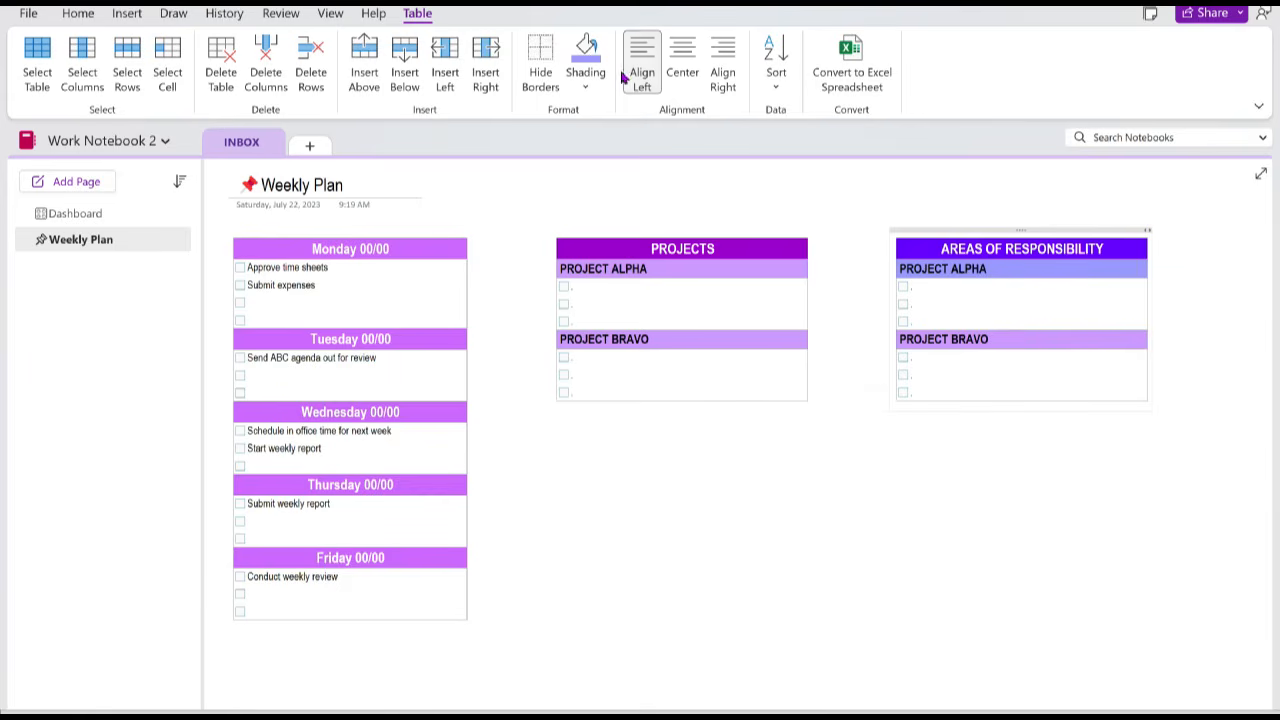
left_click(586, 55)
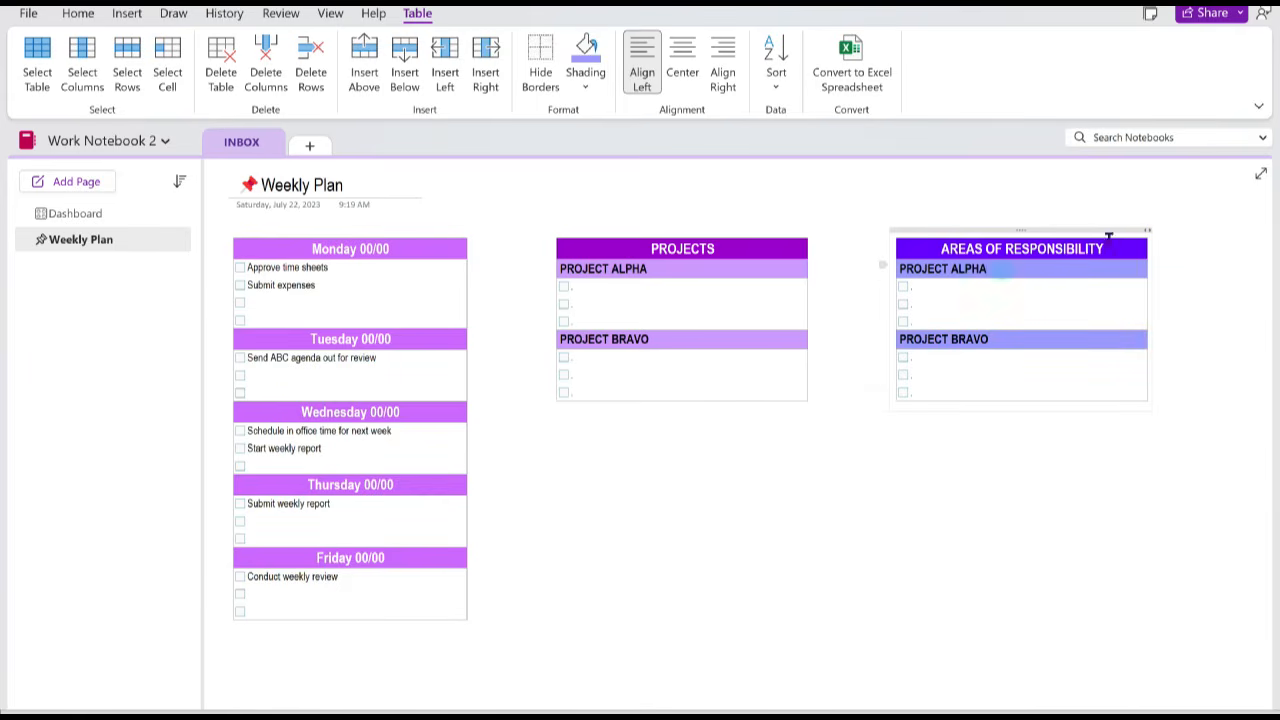
Step: Rename the AREAS OF RESPONSIBILITY table's two subheadings Area 1 and Area 2, and move the table closer to the PROJECTS table
left_click_drag(1001, 269, 903, 269)
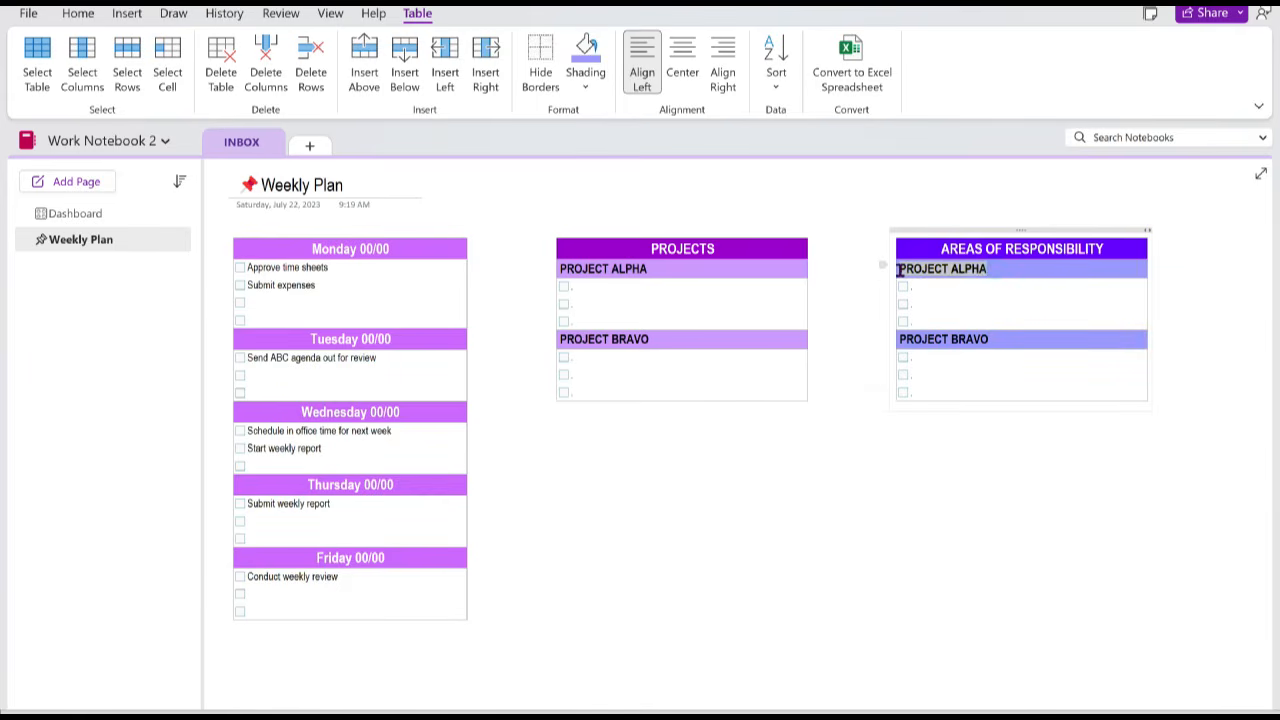
type("Area 1")
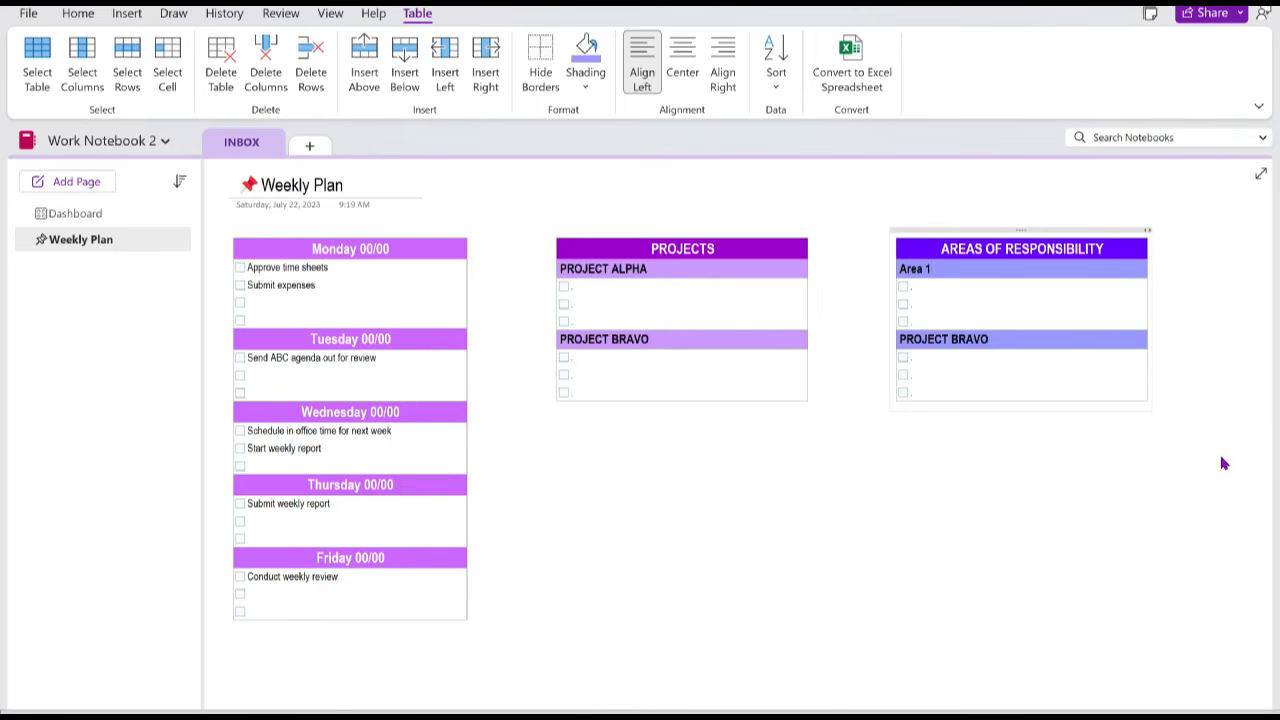
left_click_drag(990, 340, 900, 339)
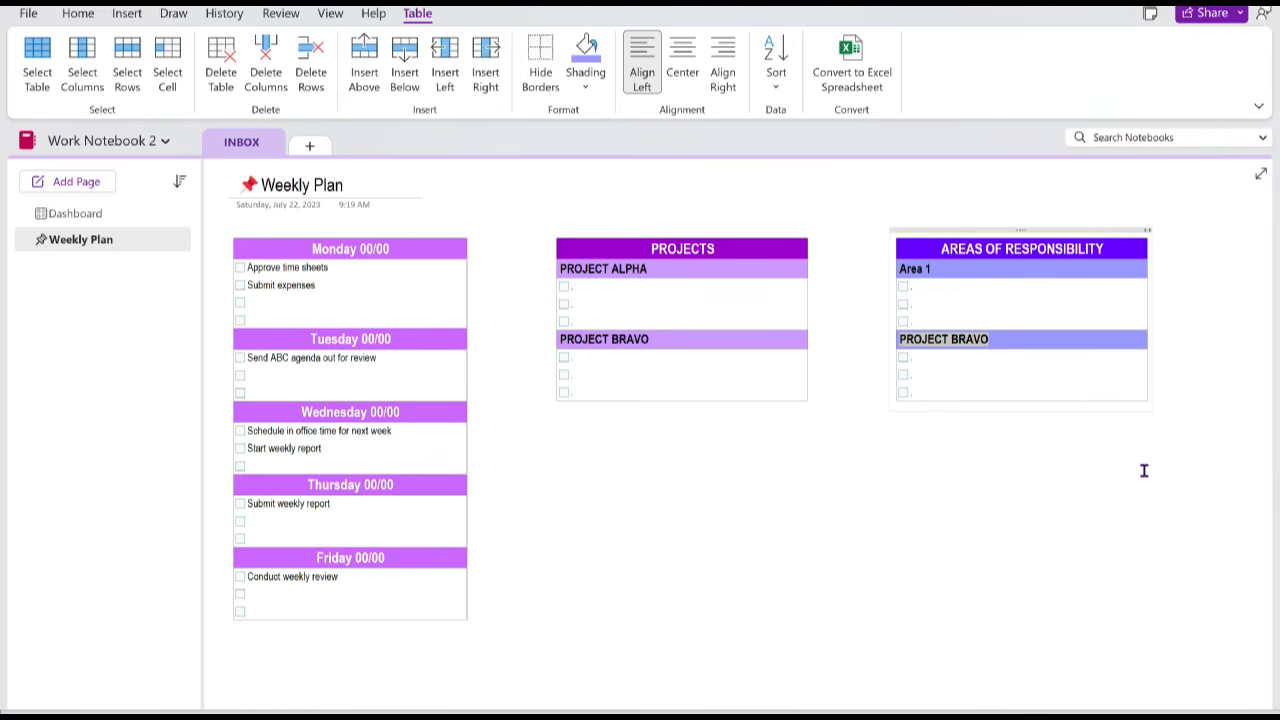
type("Area 2")
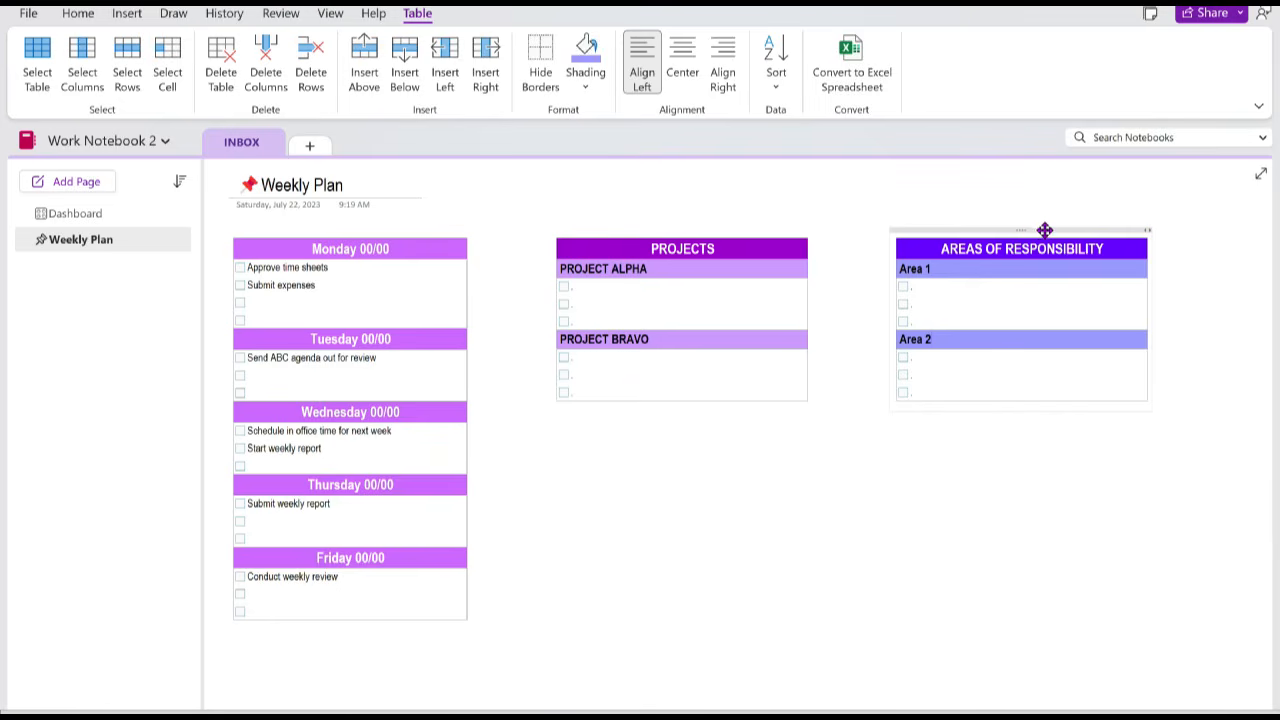
left_click_drag(1044, 230, 1012, 230)
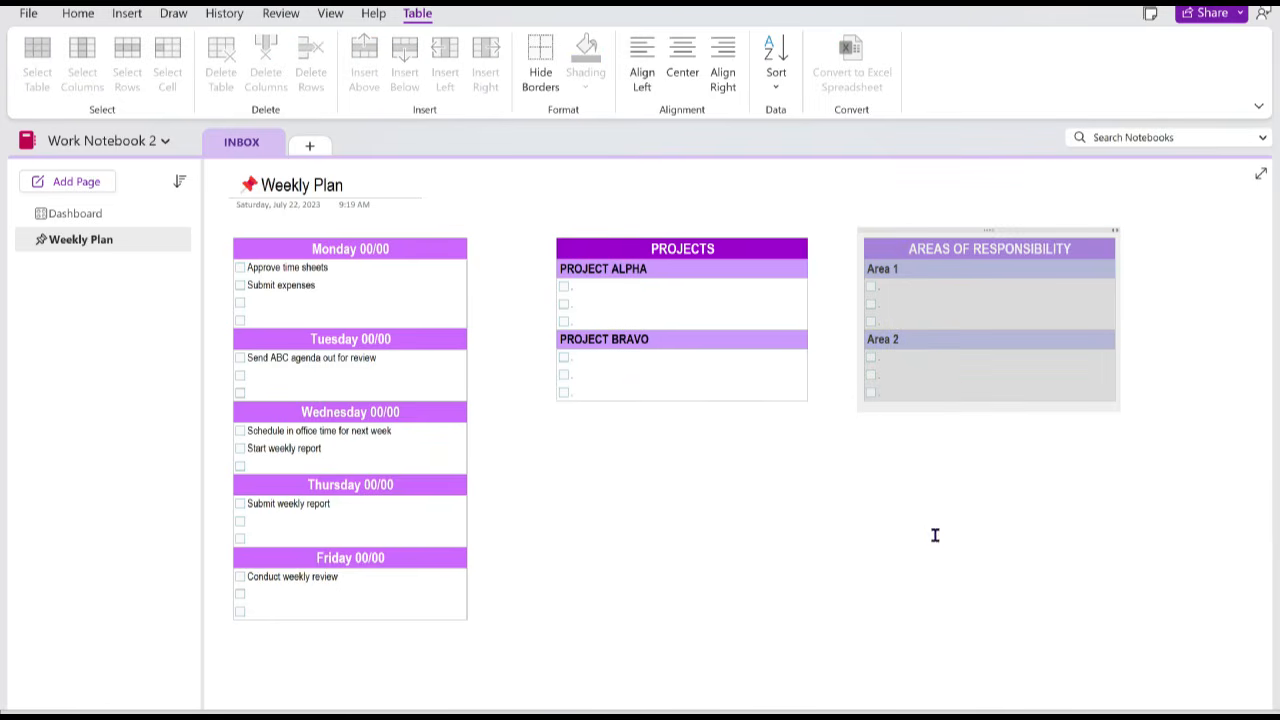
left_click(949, 472)
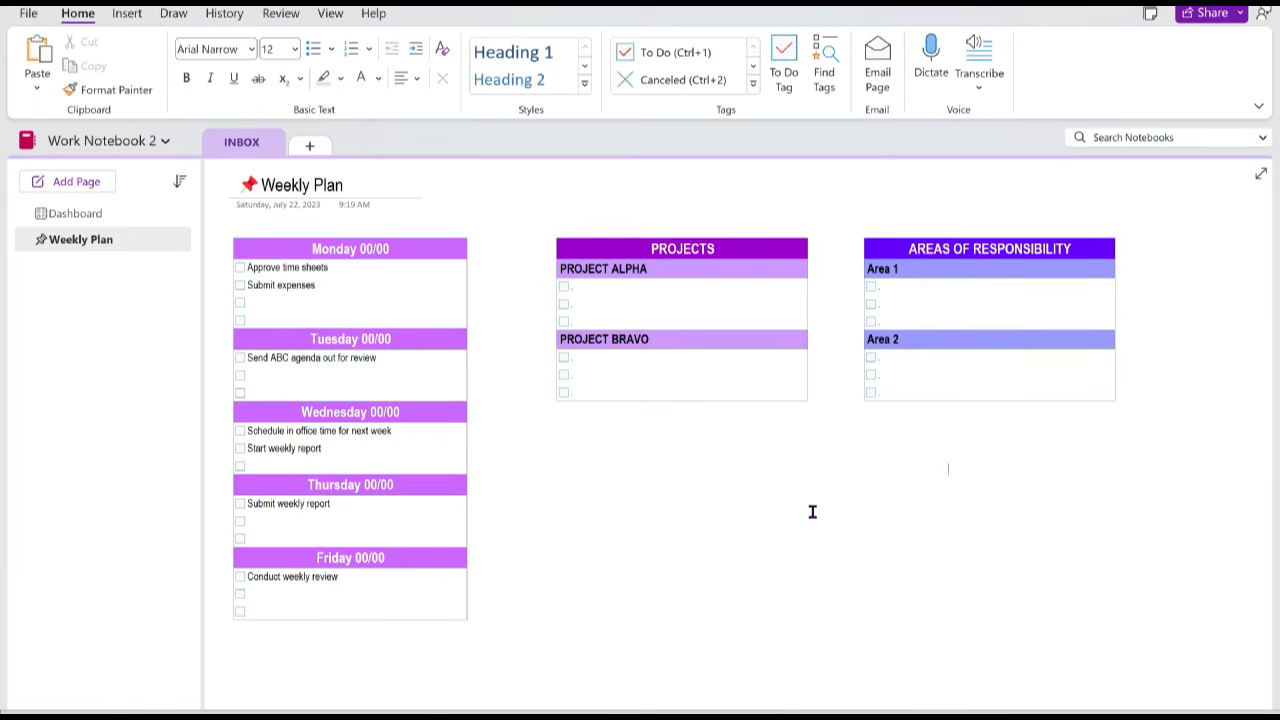
Step: Insert a one-column table below the PROJECTS table, widen it to about the same width, and add a second row
left_click(562, 455)
left_click(127, 13)
left_click(89, 80)
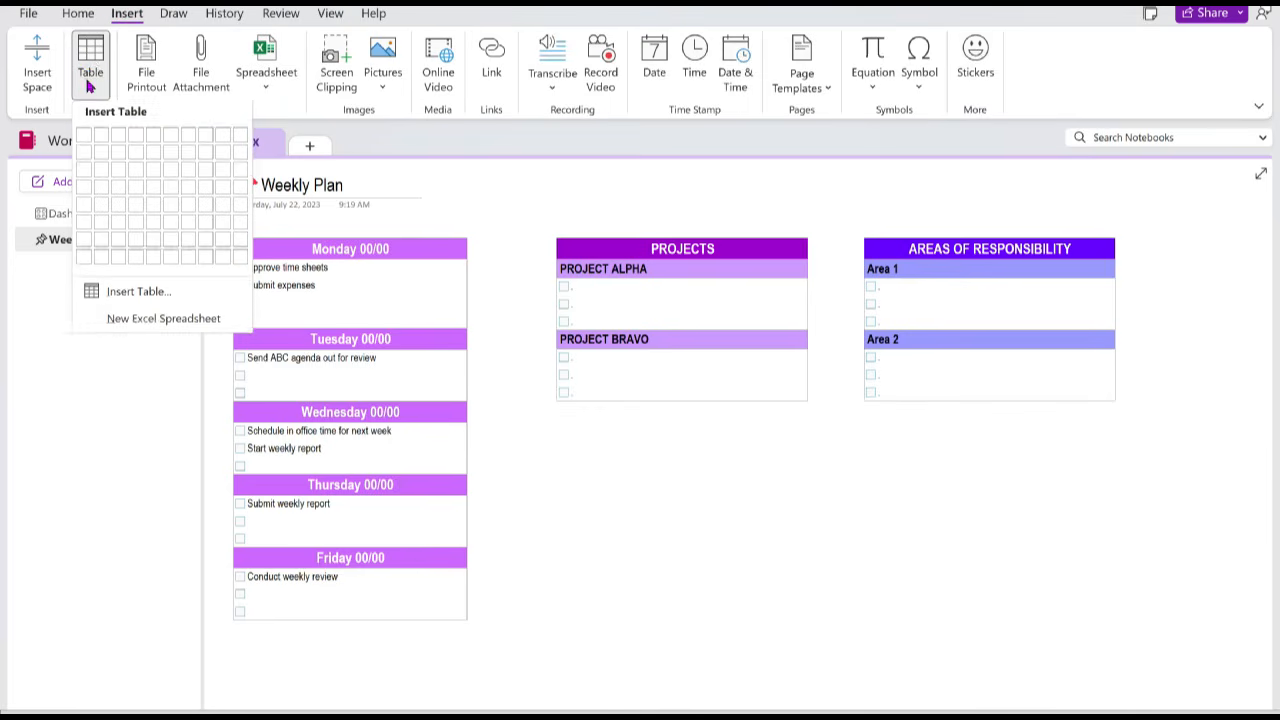
left_click(83, 142)
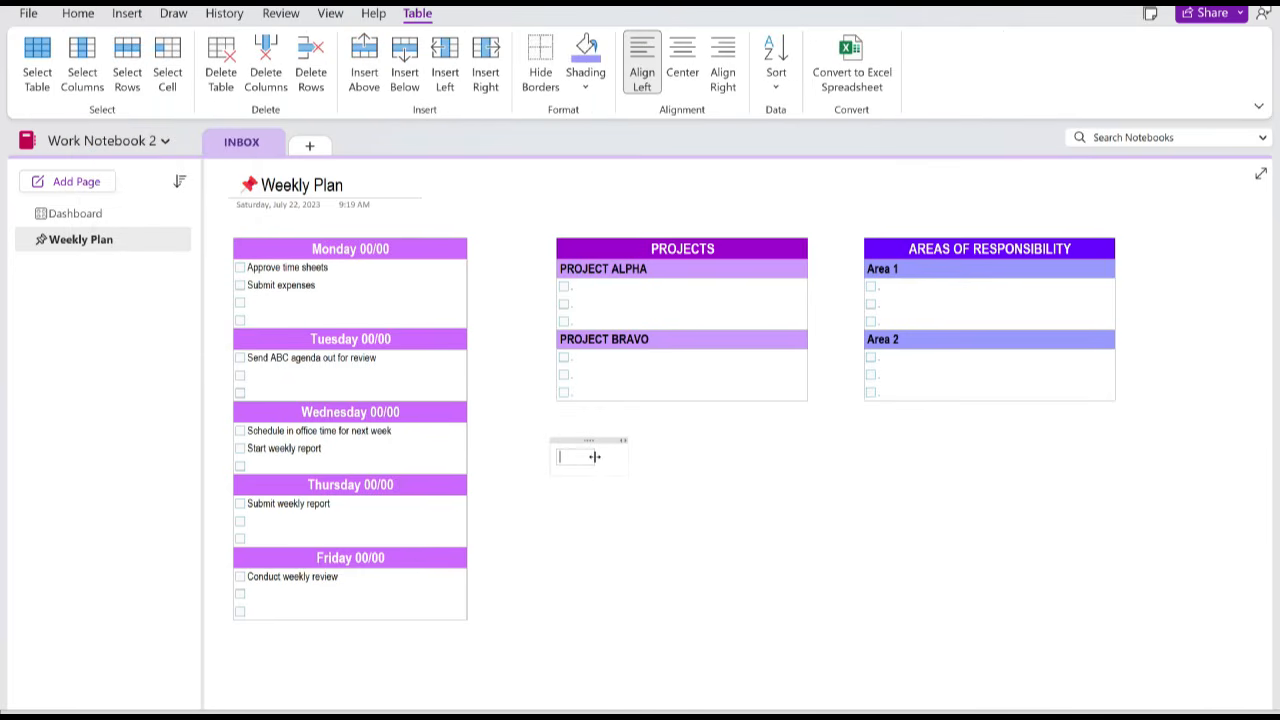
left_click_drag(594, 456, 812, 469)
key("Return")
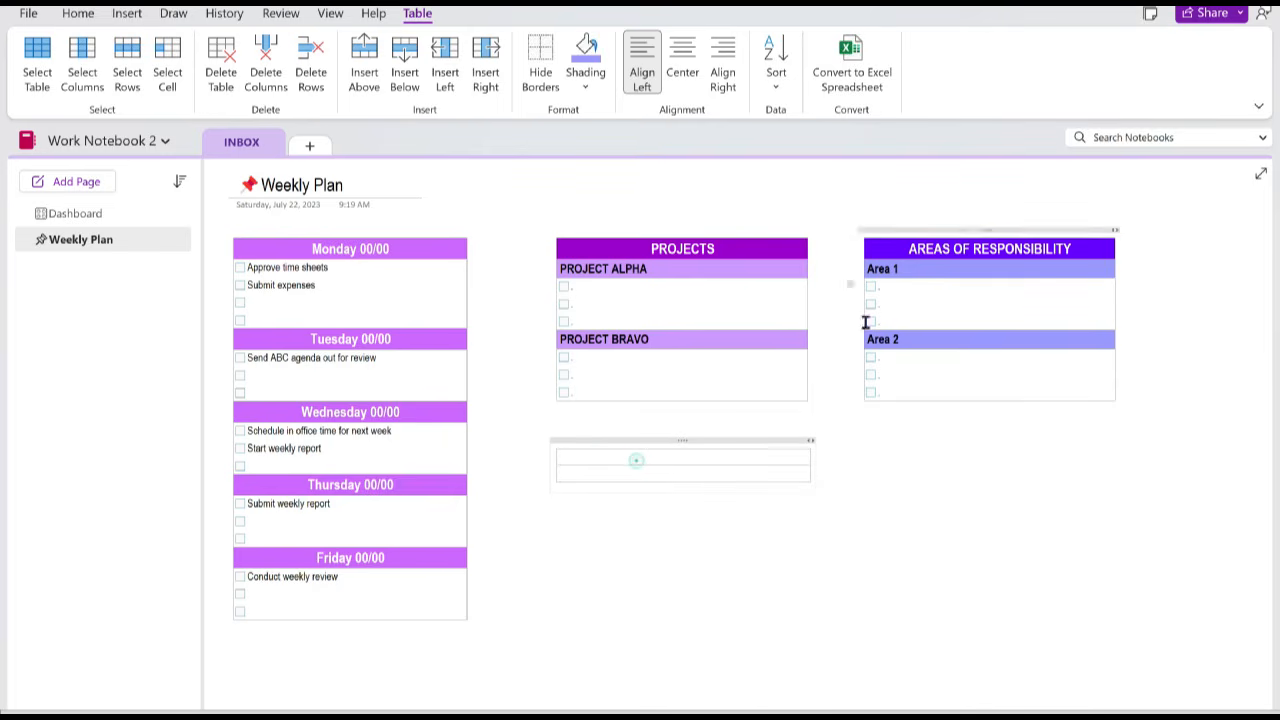
Step: Shade the new table's first row with the purple theme color and enter the bold heading EVERYTHING ELSE
left_click(586, 86)
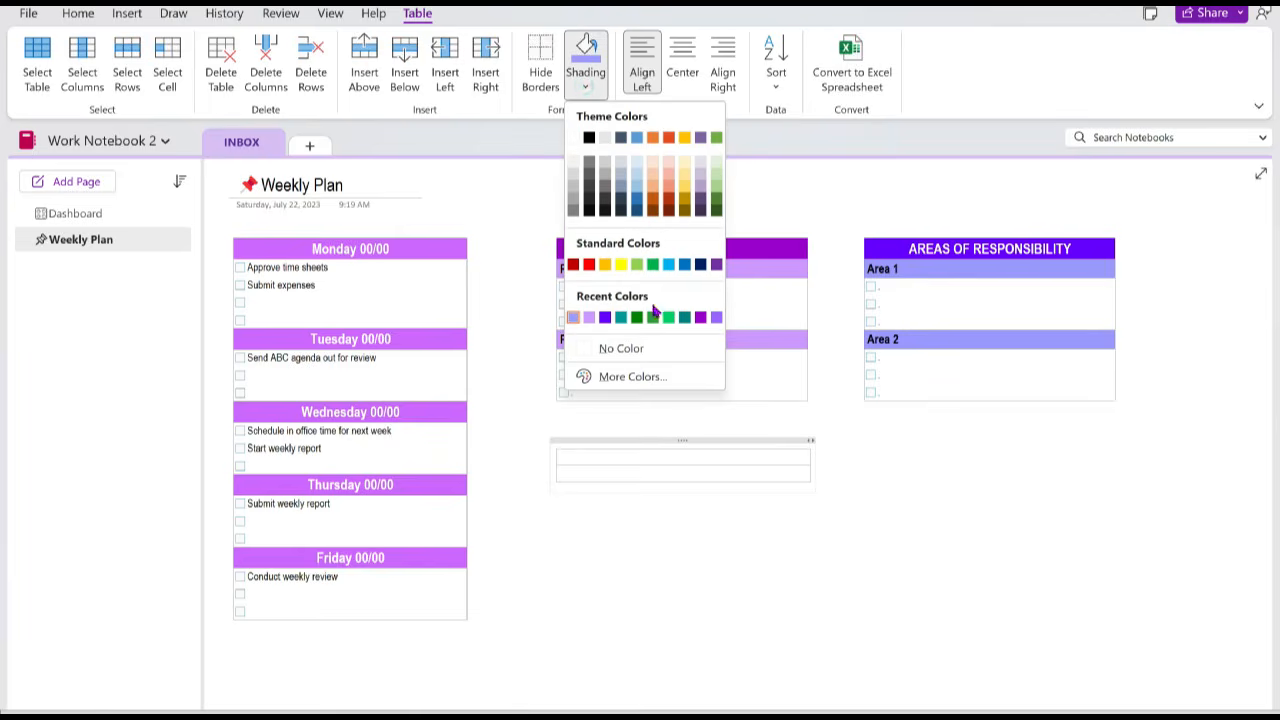
left_click(701, 137)
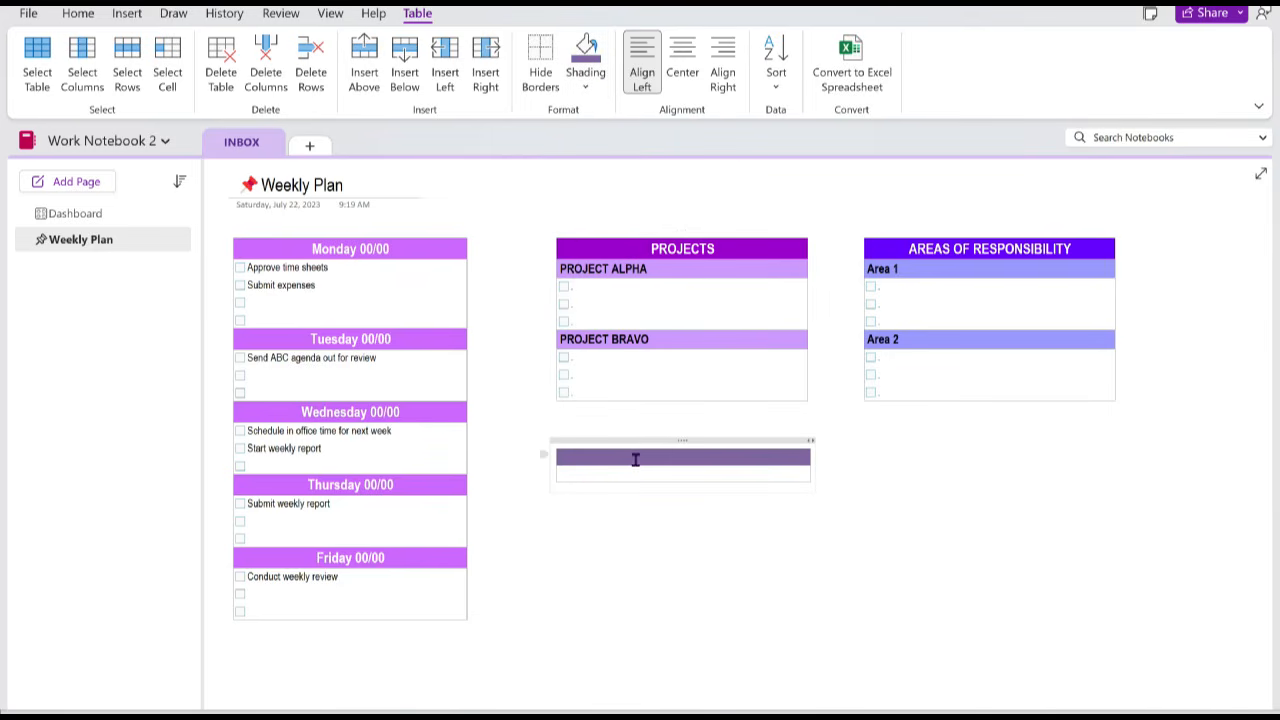
left_click(78, 13)
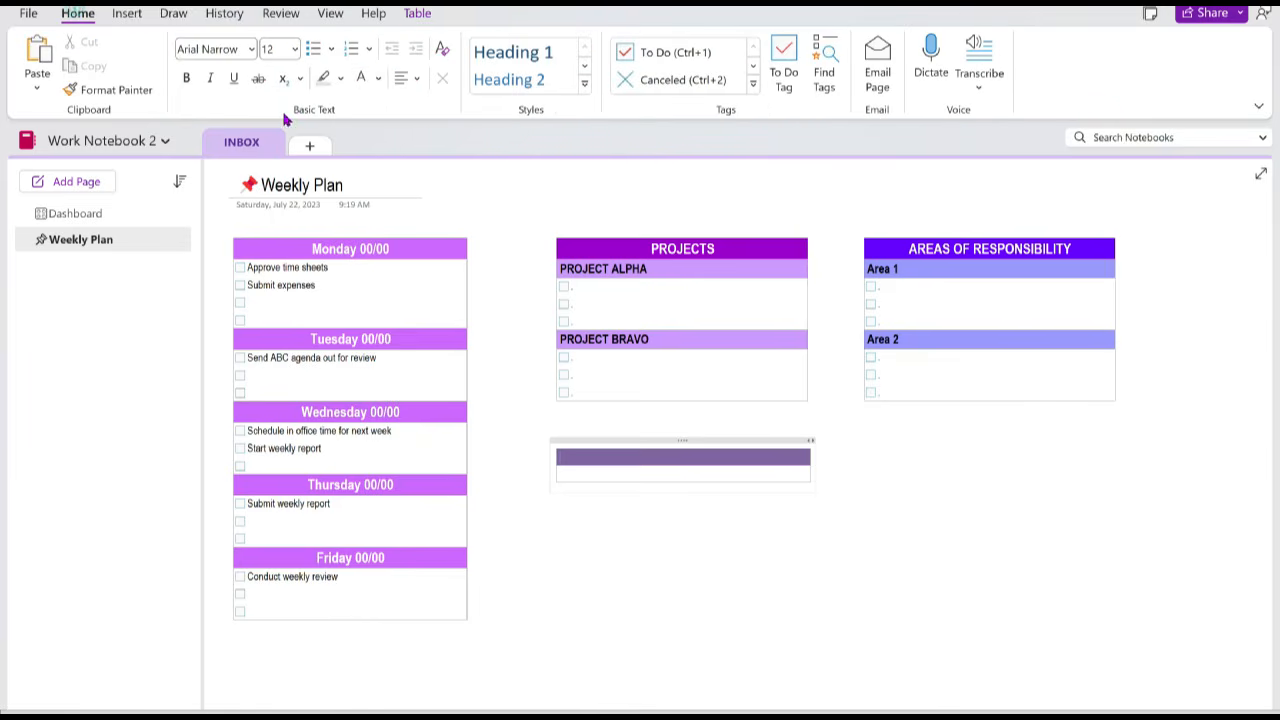
left_click(187, 79)
type("EVERYTHING ELSE")
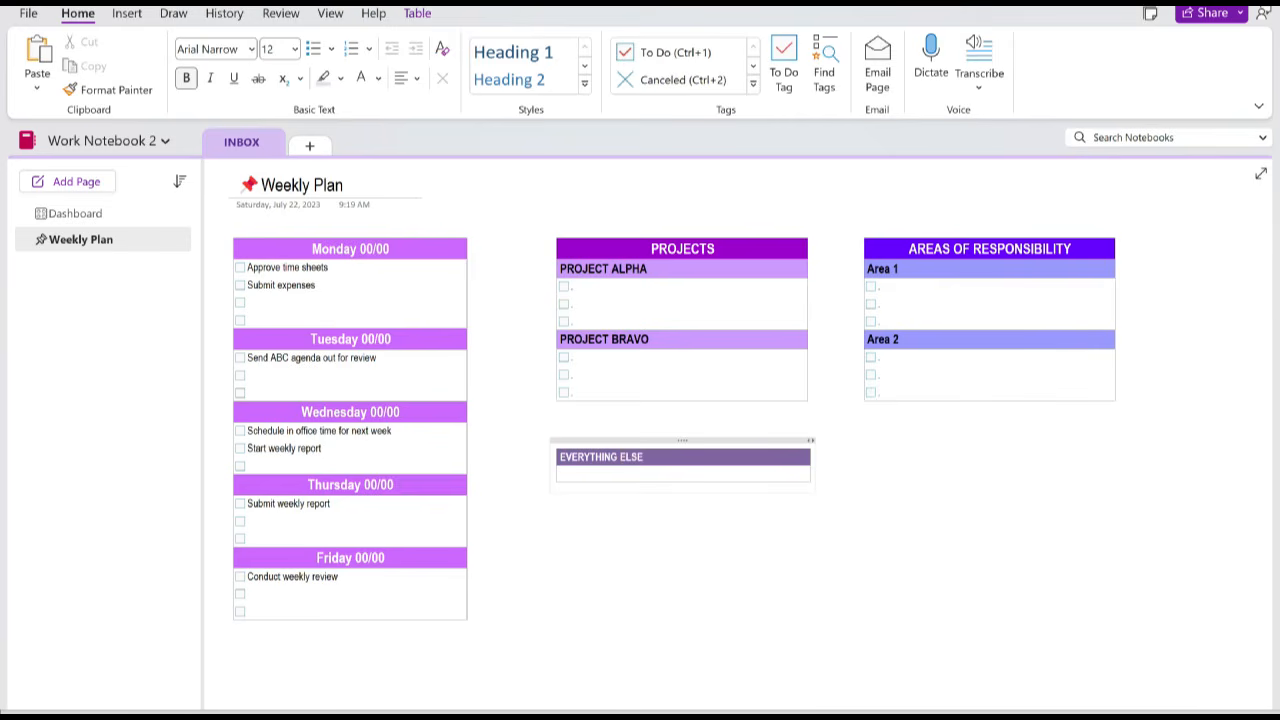
Step: Add three to-do checkbox lines in the row under the EVERYTHING ELSE heading
left_click(569, 470)
left_click(783, 58)
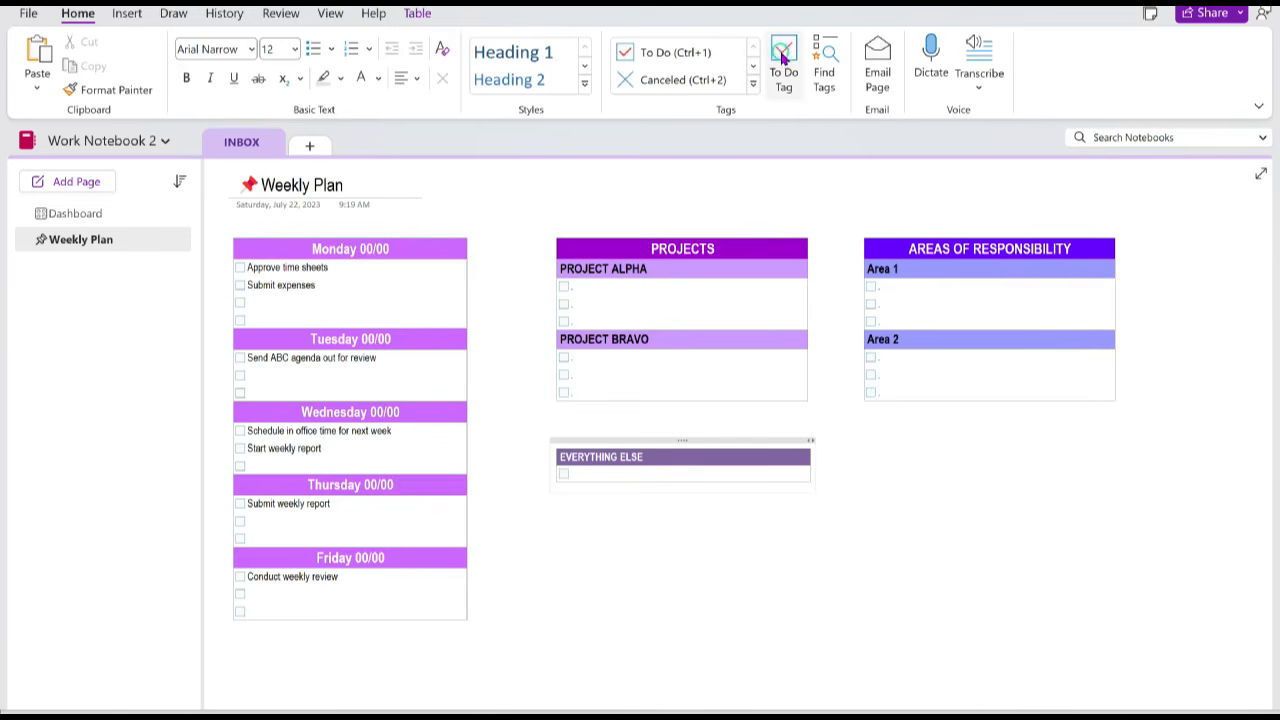
key("Return")
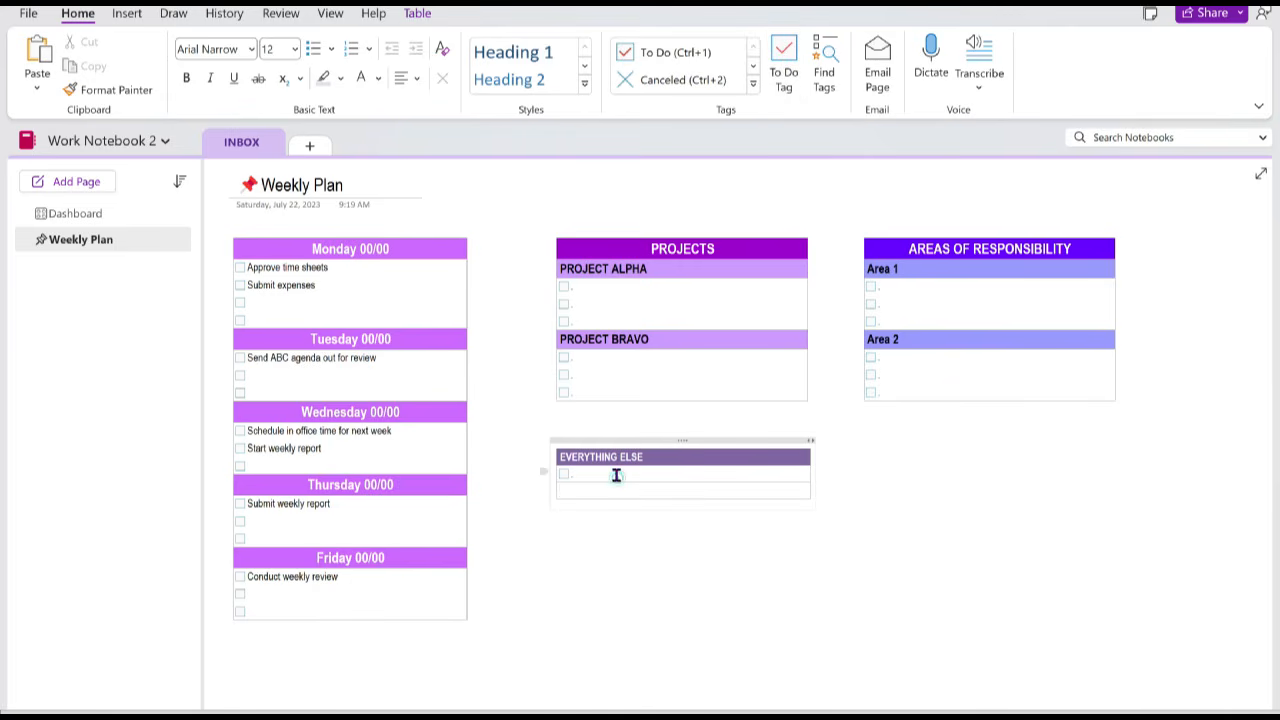
key("Return")
key("Return")
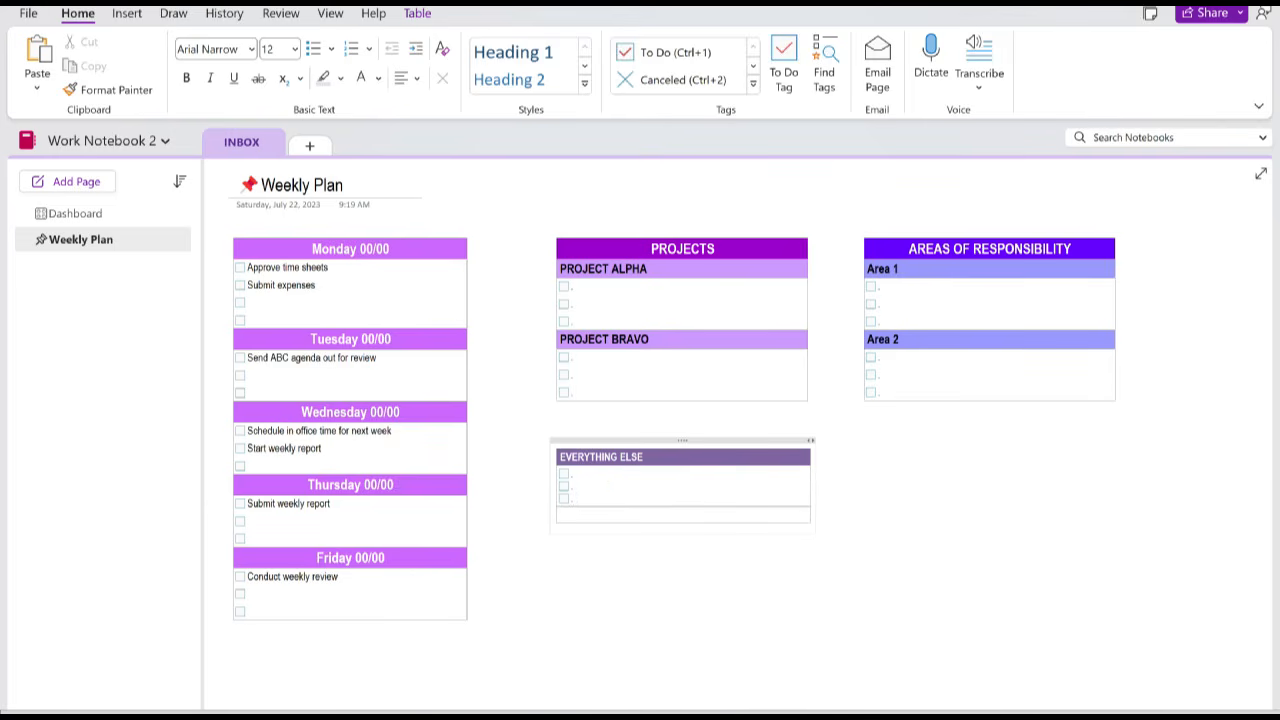
Step: Delete the empty last row of the EVERYTHING ELSE table
left_click(626, 514)
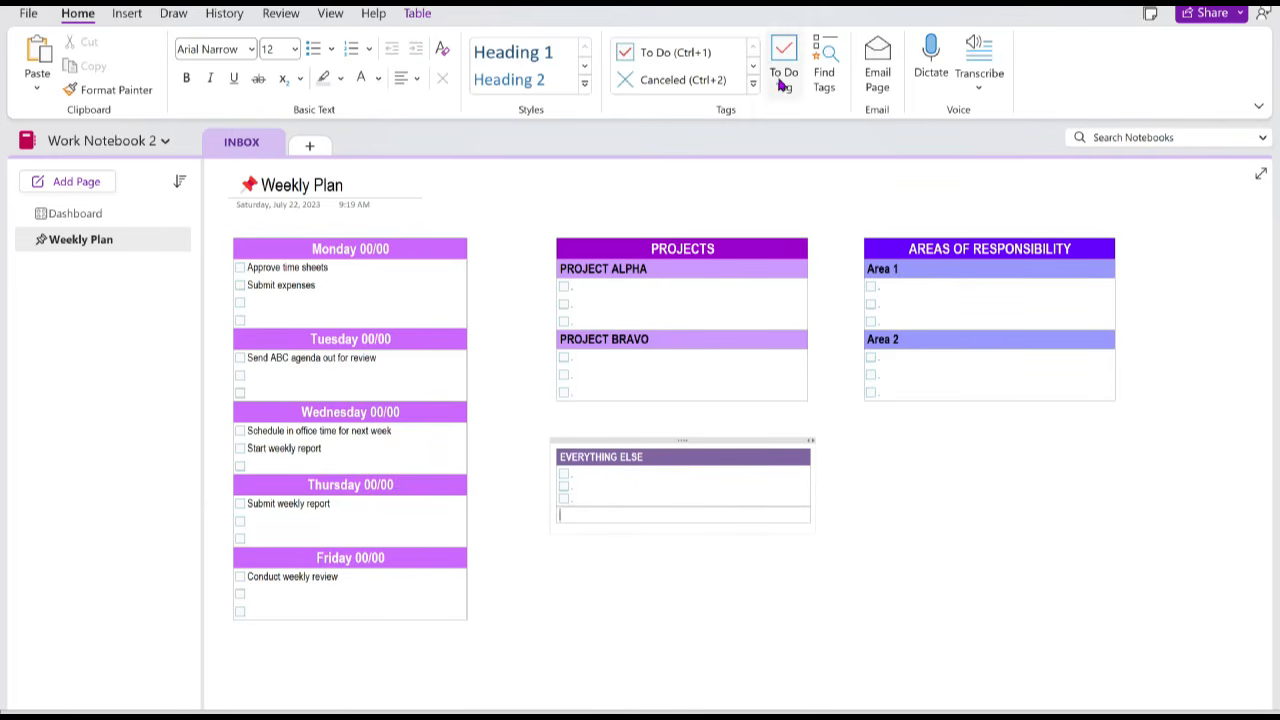
left_click(418, 13)
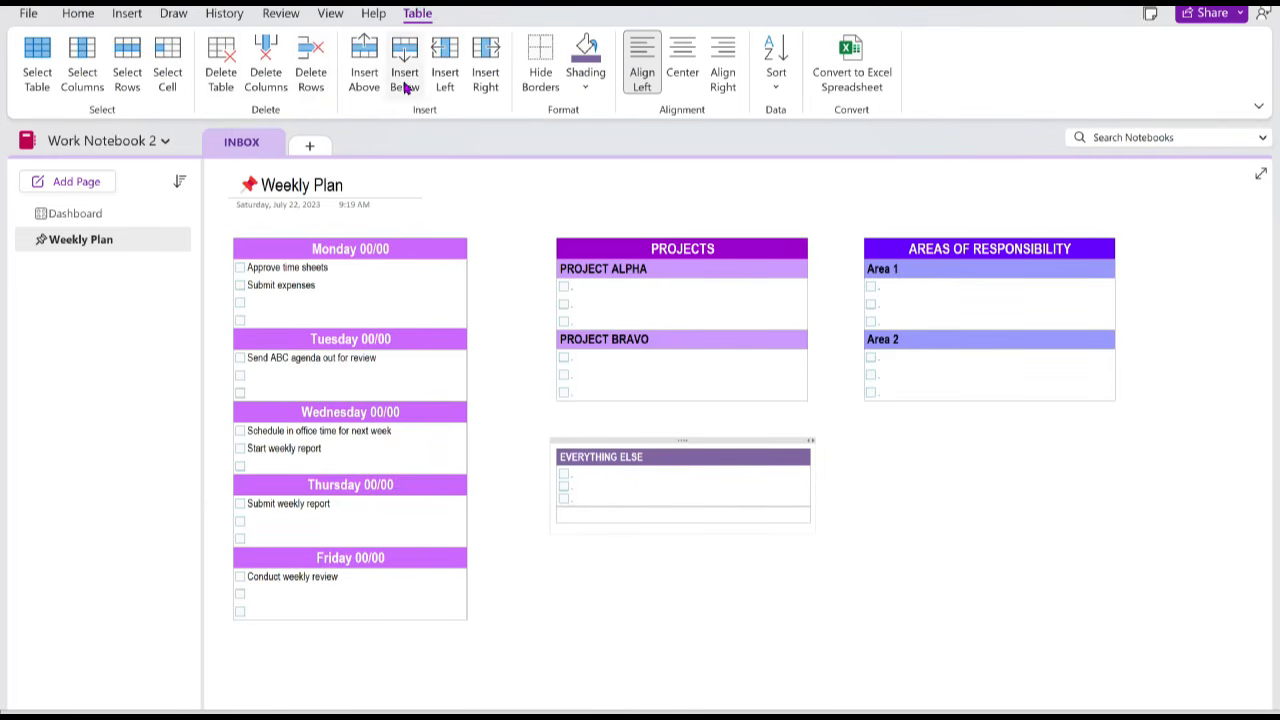
left_click(311, 50)
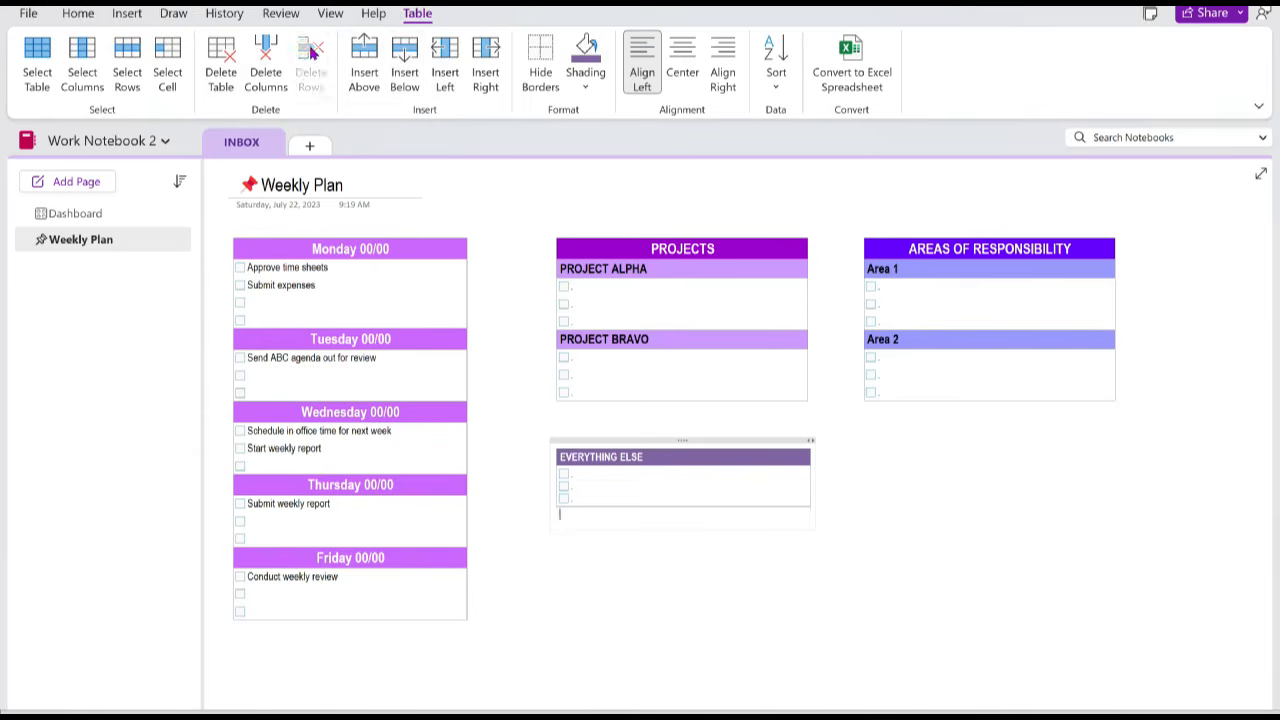
Step: Set the paragraph spacing after to 6 for the whole EVERYTHING ELSE table
left_click(634, 482)
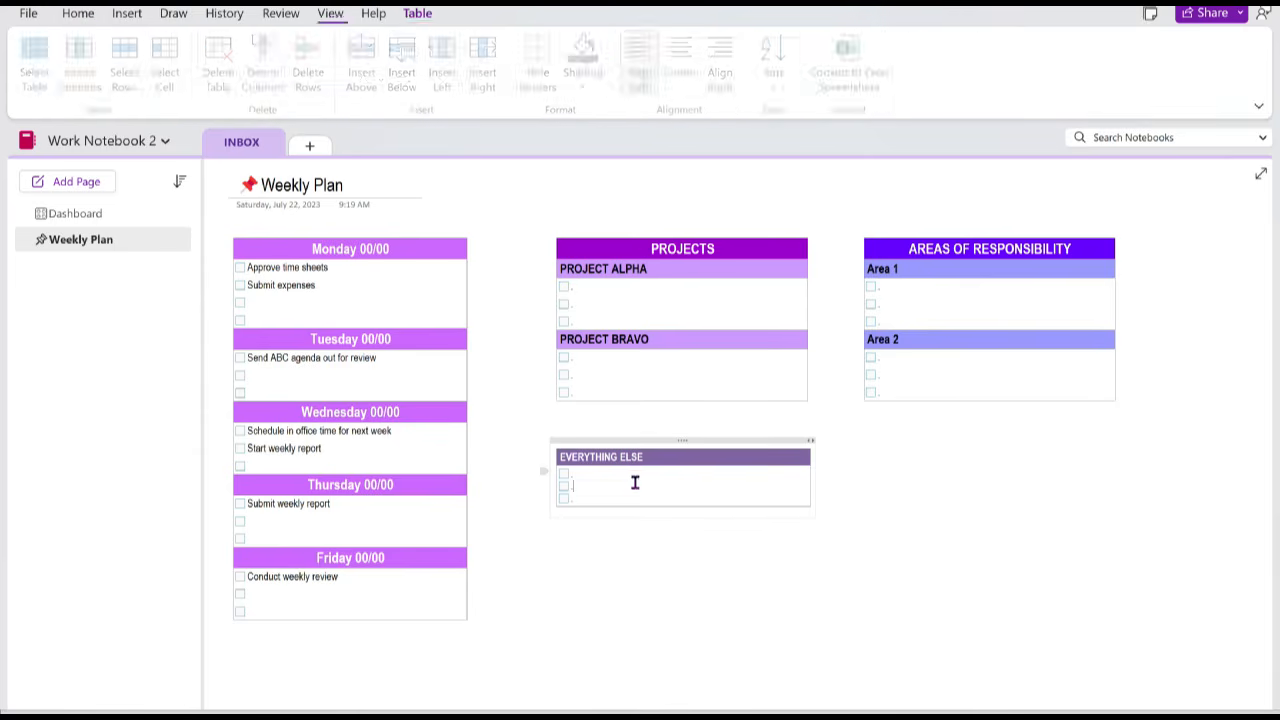
left_click(685, 441)
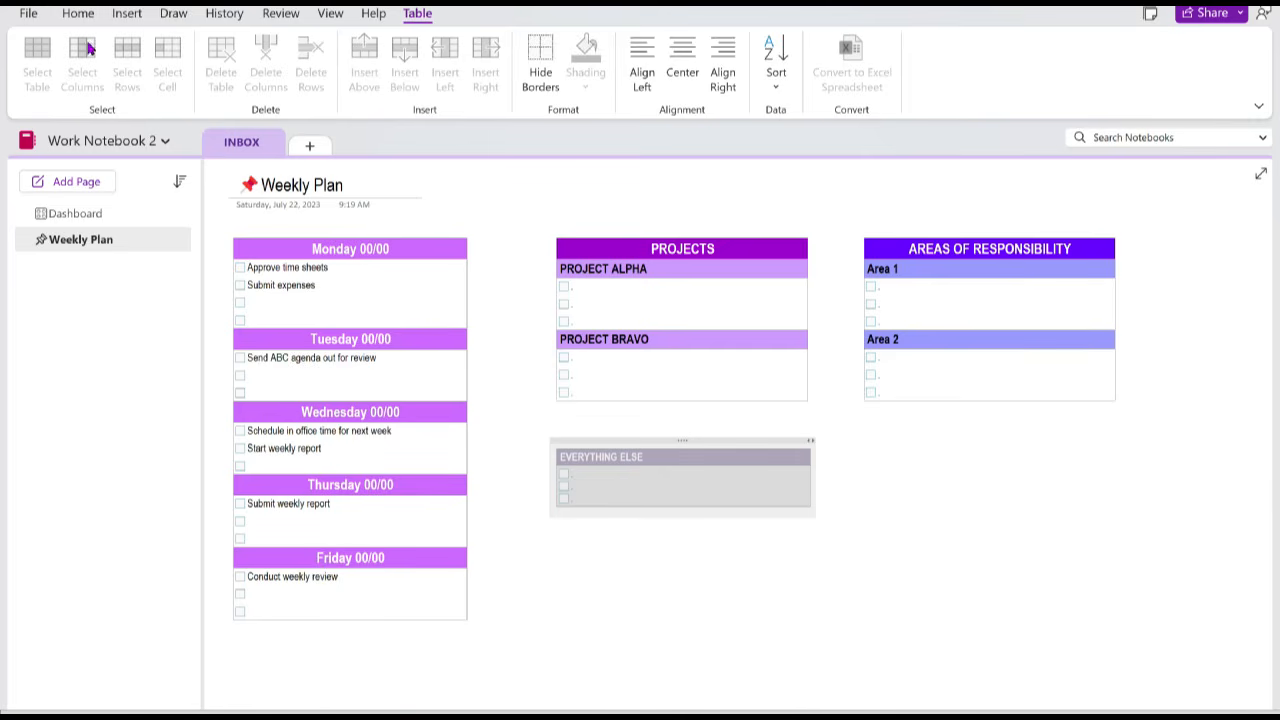
left_click(78, 13)
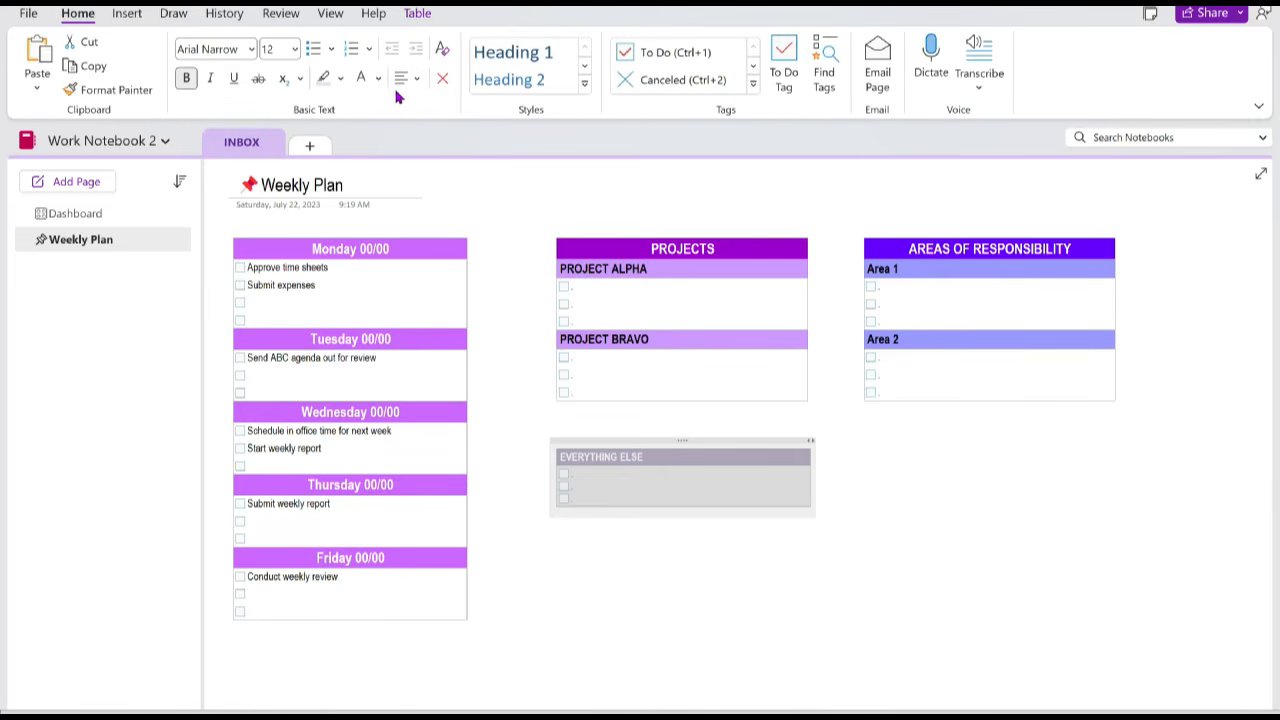
left_click(418, 80)
left_click(440, 184)
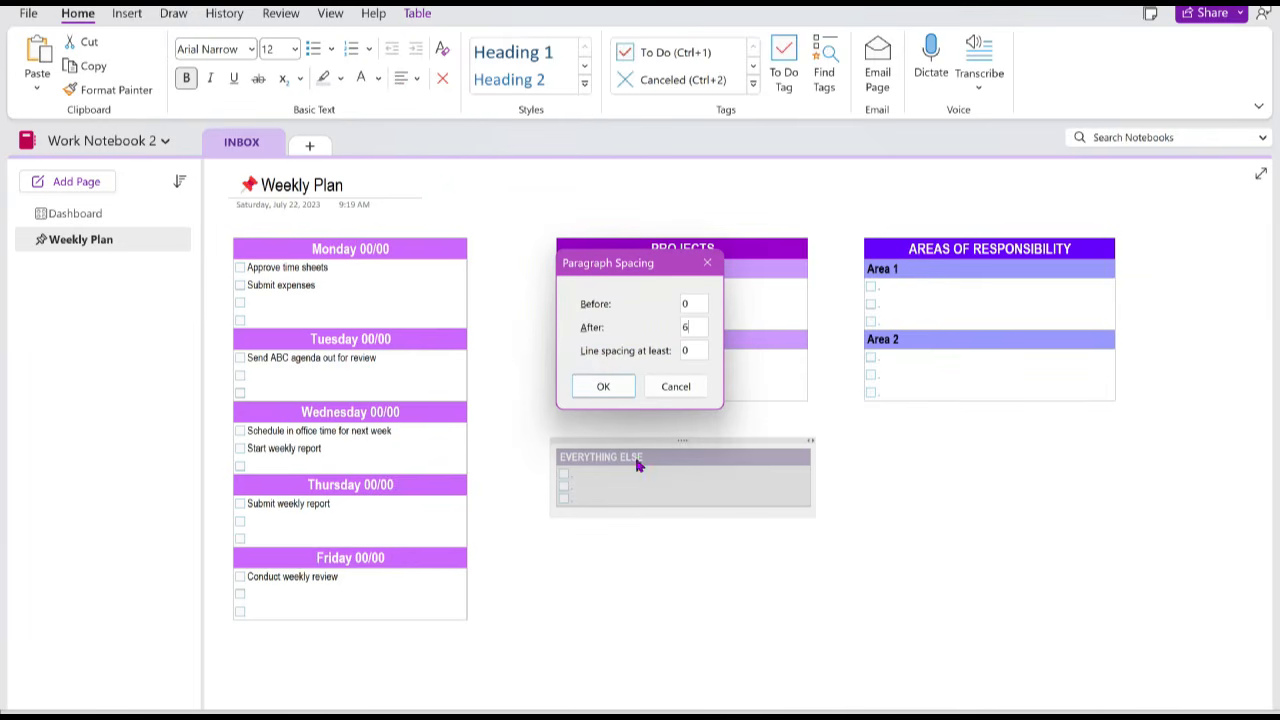
left_click(603, 386)
left_click(868, 515)
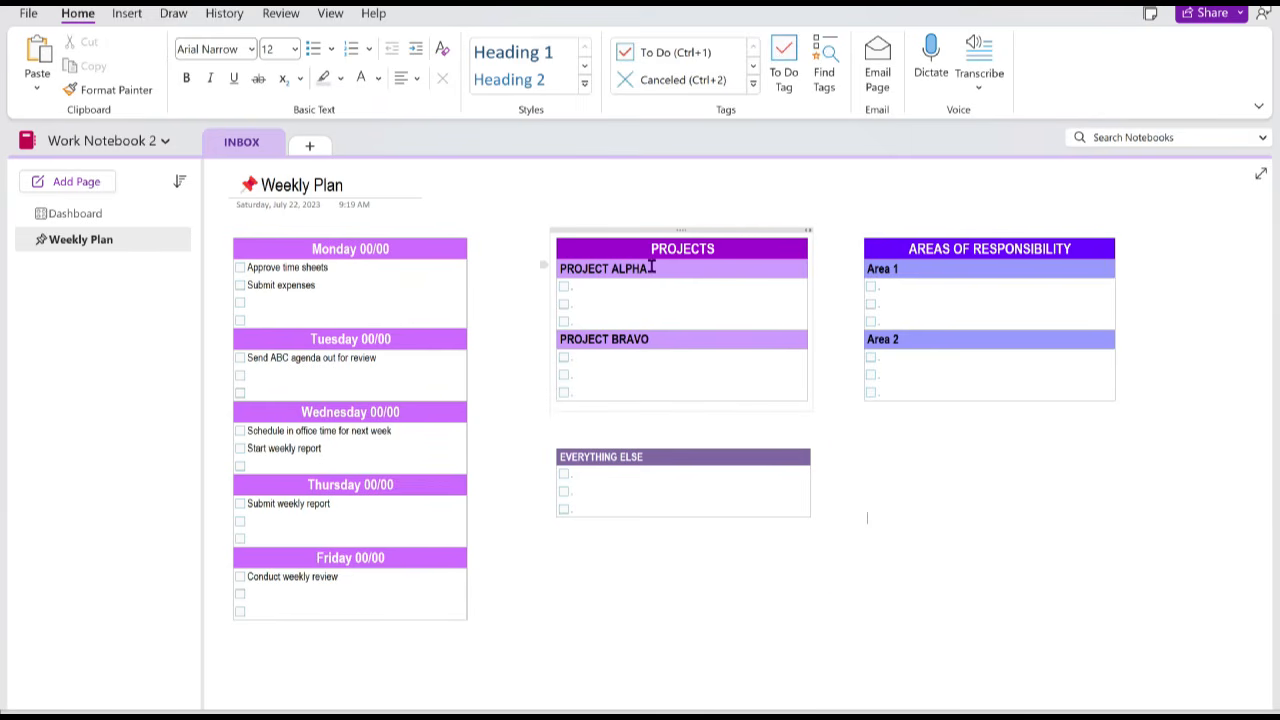
left_click(662, 341)
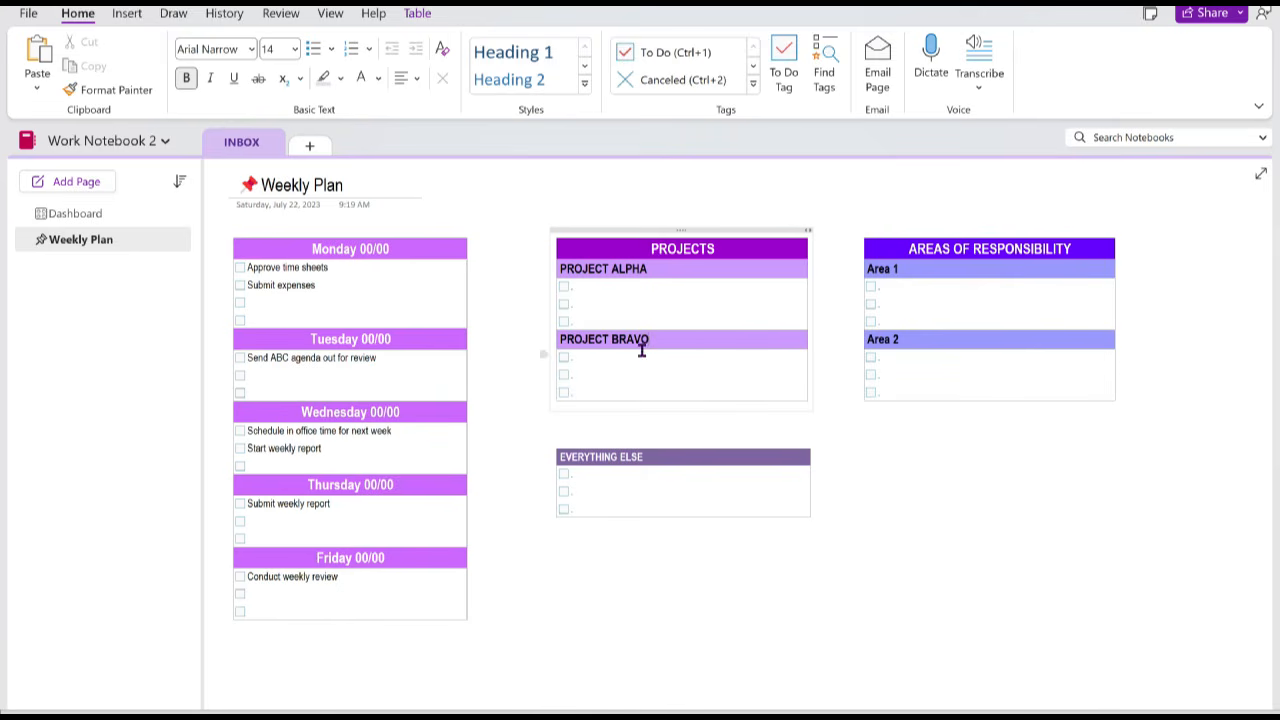
left_click(728, 250)
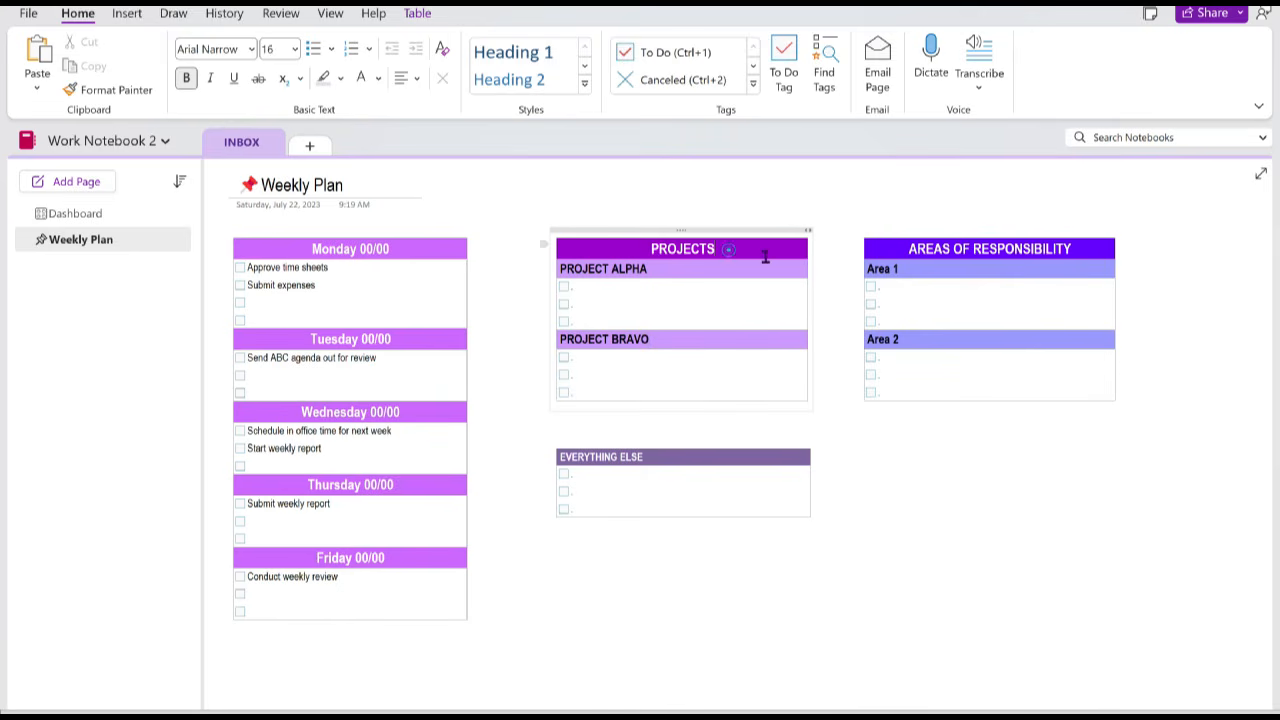
left_click(662, 271)
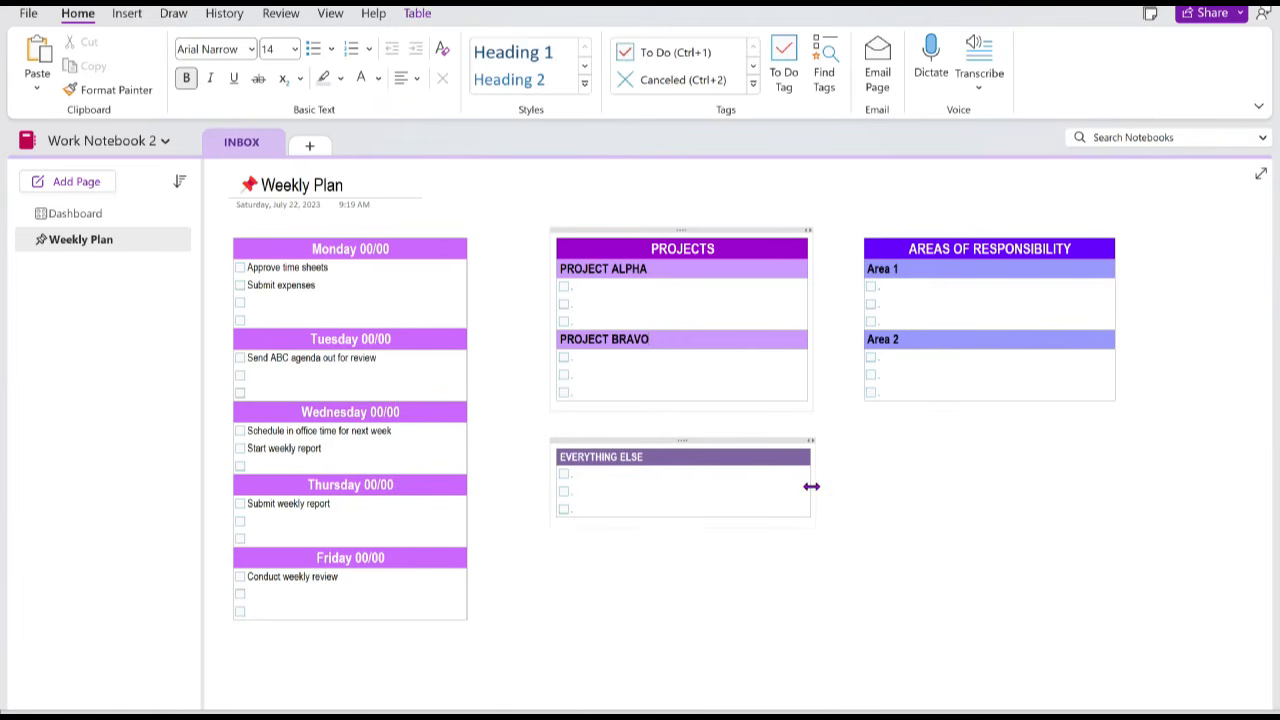
Step: Widen the EVERYTHING ELSE table so it extends to the right edge of the AREAS OF RESPONSIBILITY table
left_click_drag(810, 486, 1114, 483)
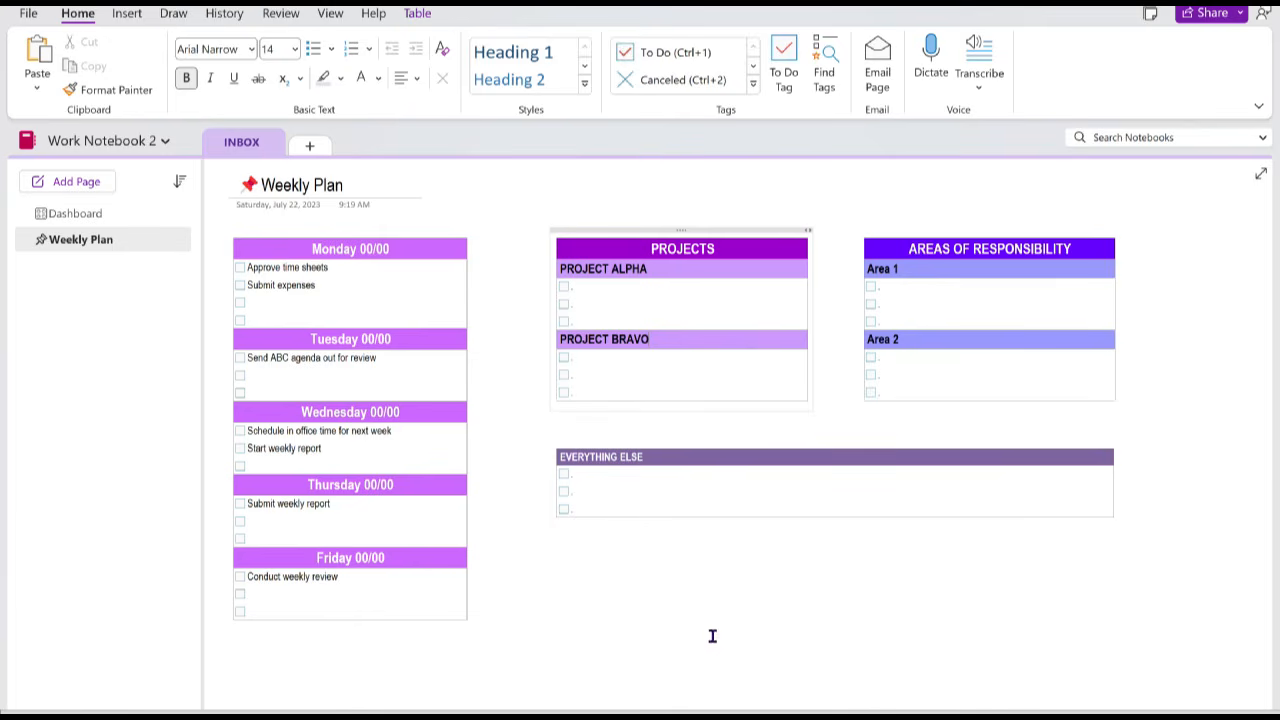
Step: Save the Weekly Plan page as a page template named "📌My Weekly Plan", without making it the section default
left_click(127, 14)
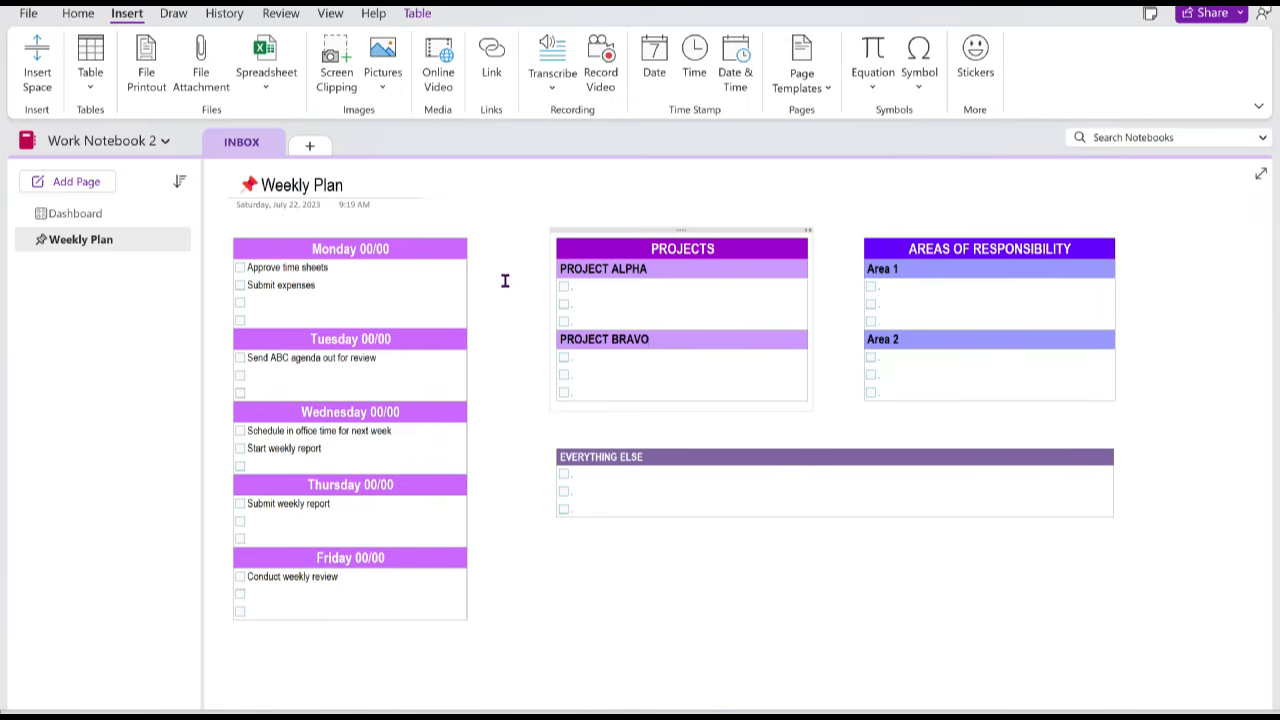
left_click(827, 90)
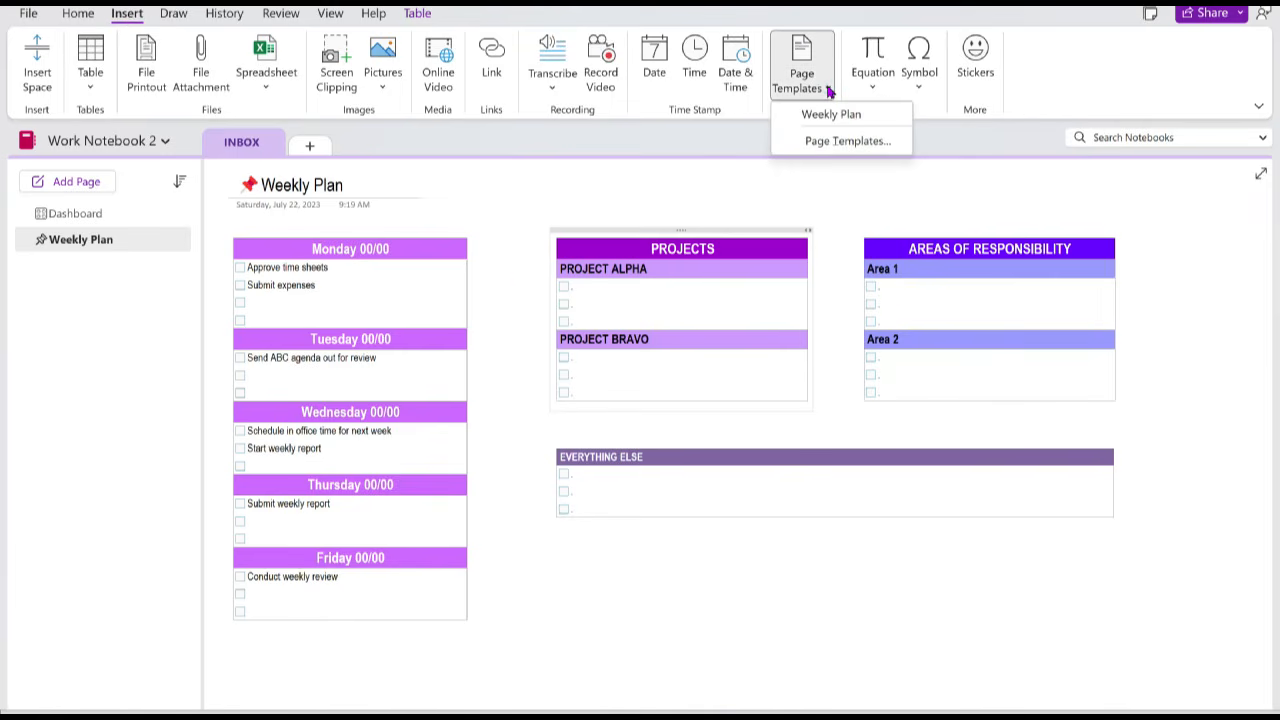
left_click(820, 141)
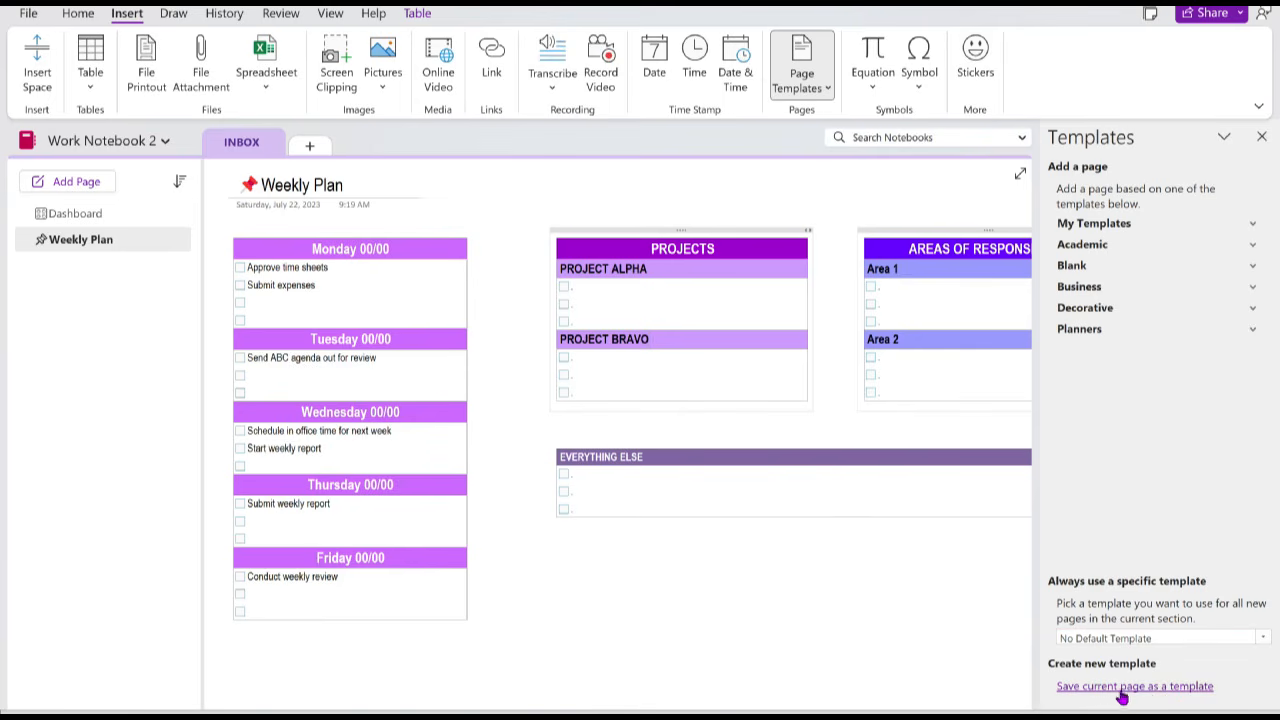
left_click(1176, 687)
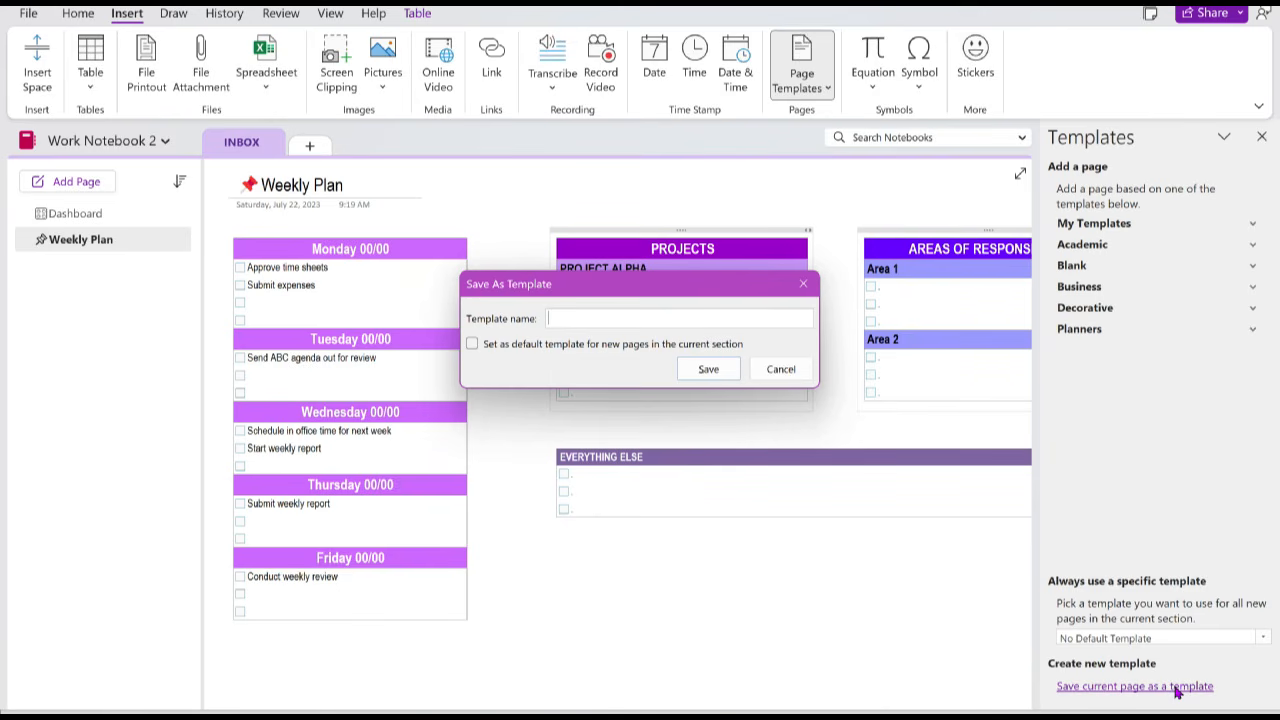
key("super+period")
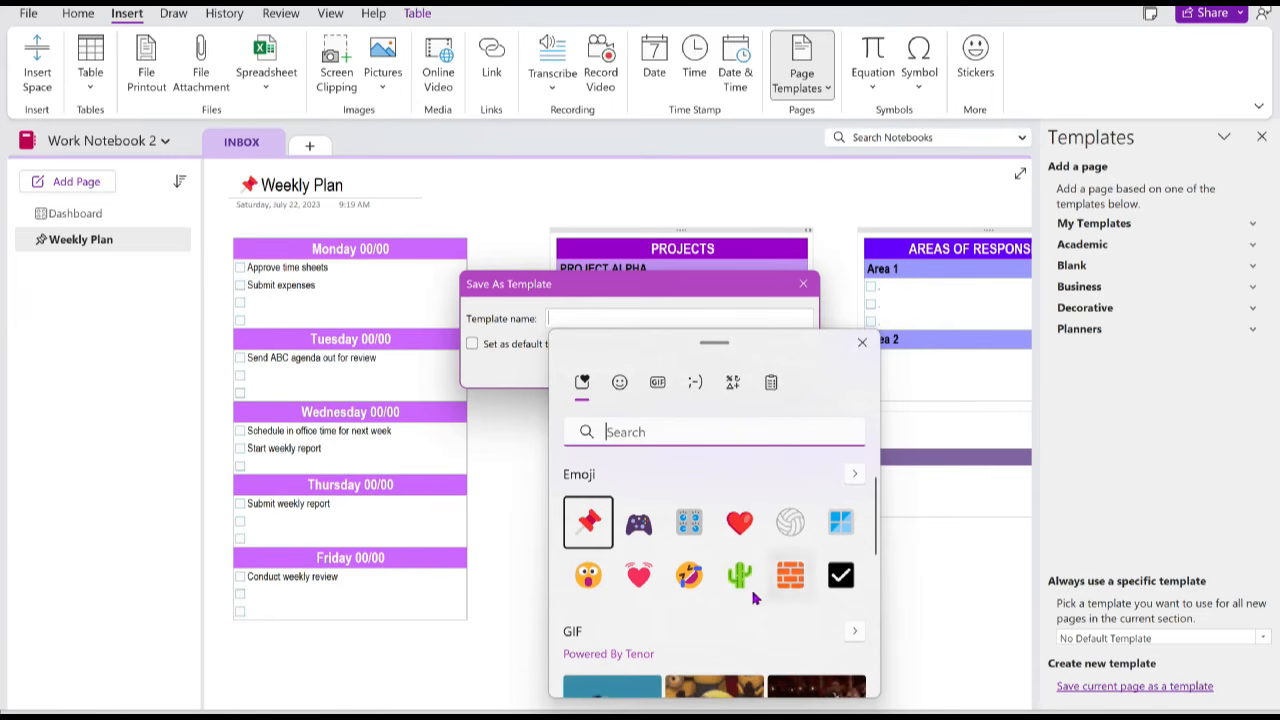
left_click(588, 521)
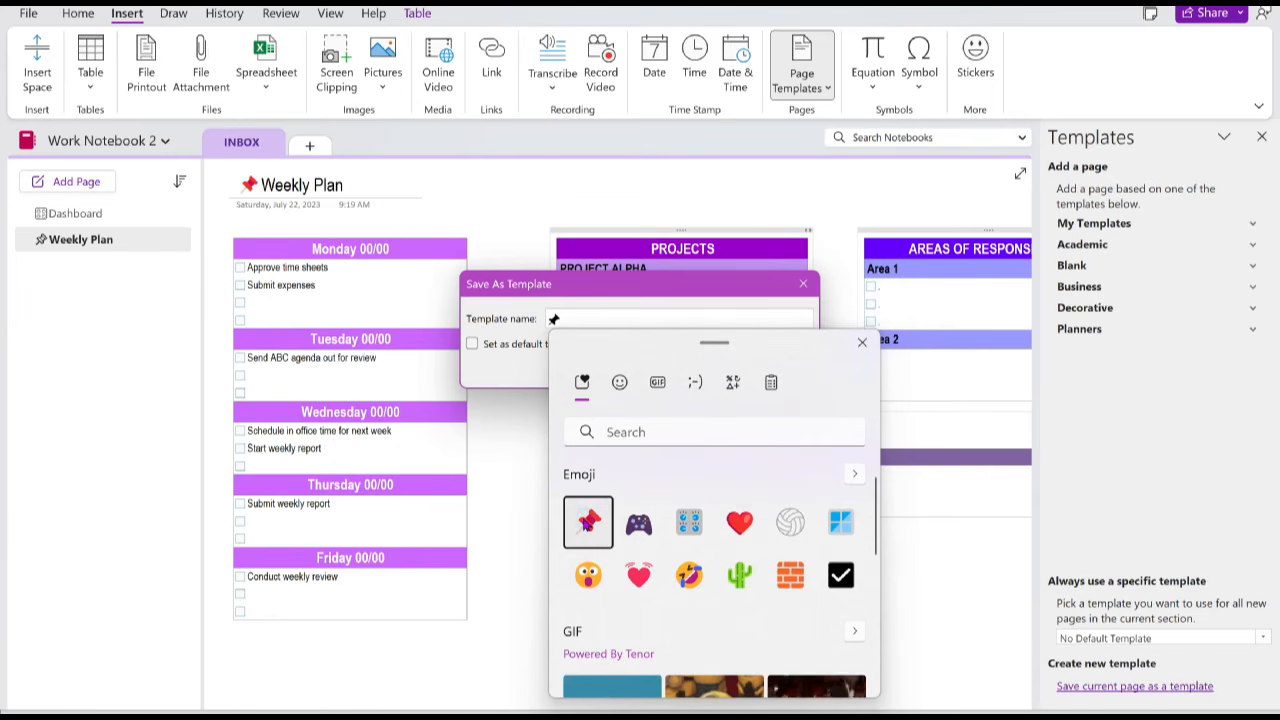
left_click(757, 316)
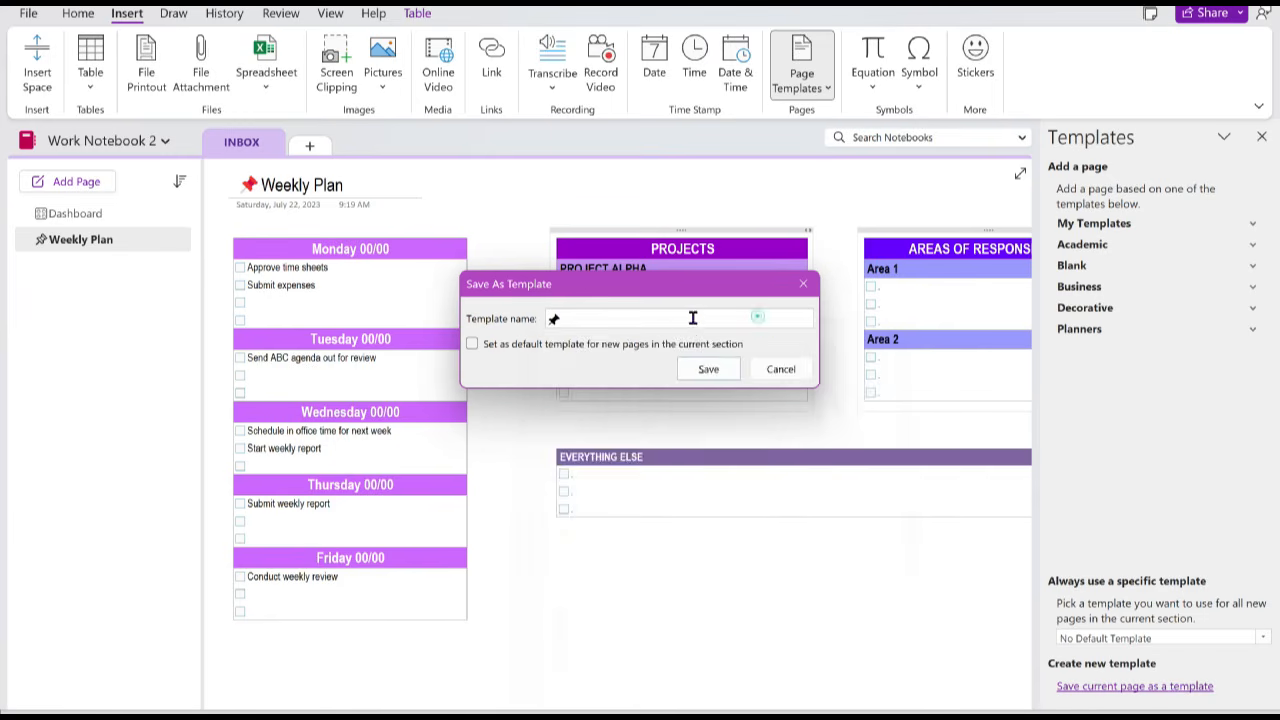
type("My Weekly Plan")
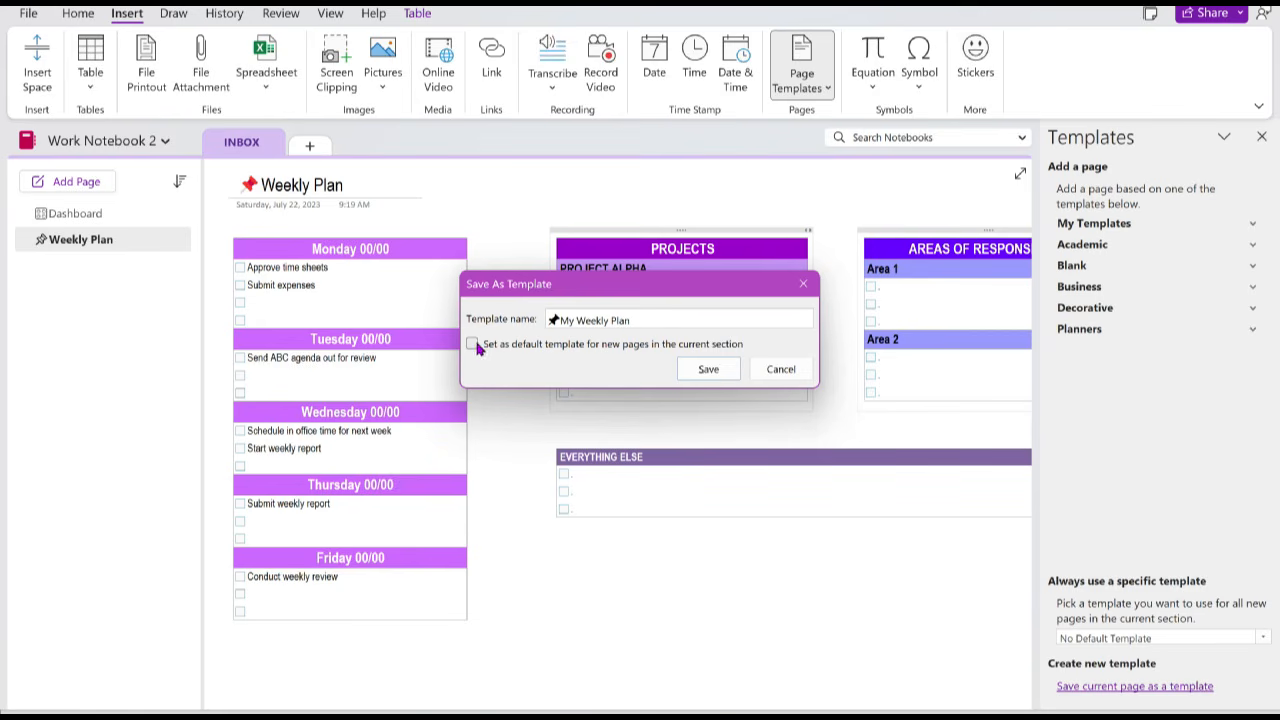
left_click(708, 369)
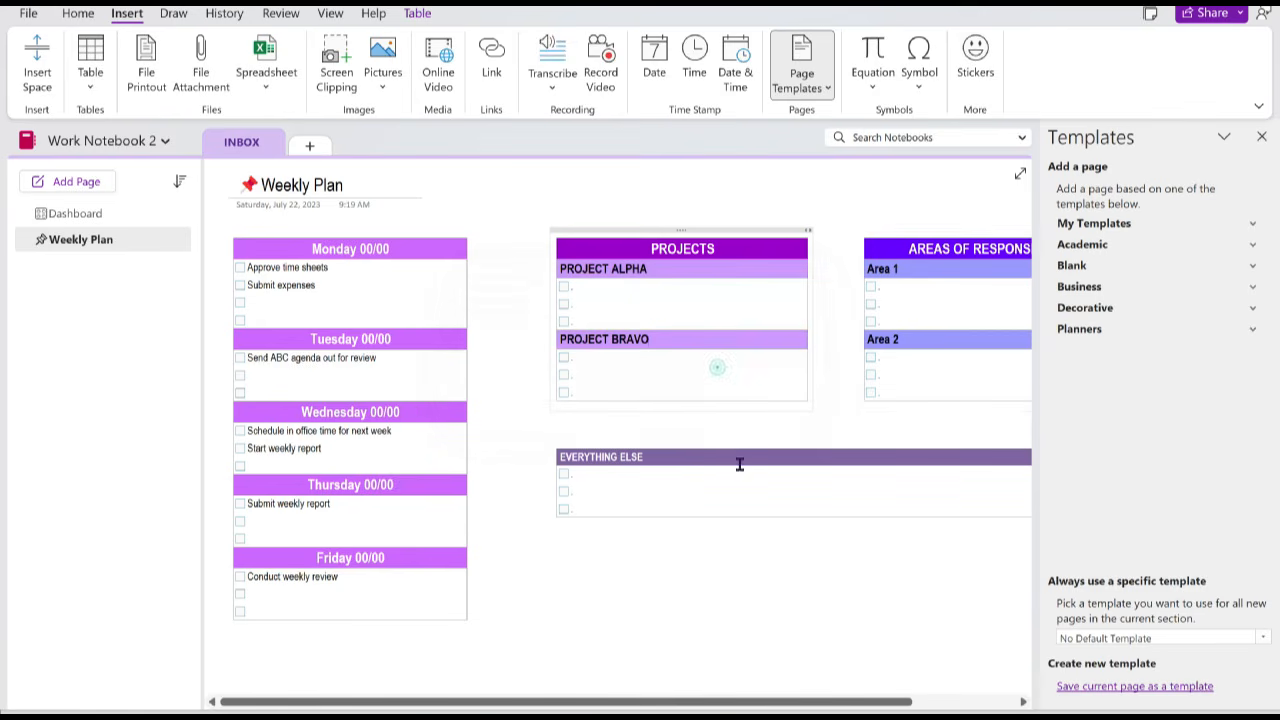
left_click(1261, 137)
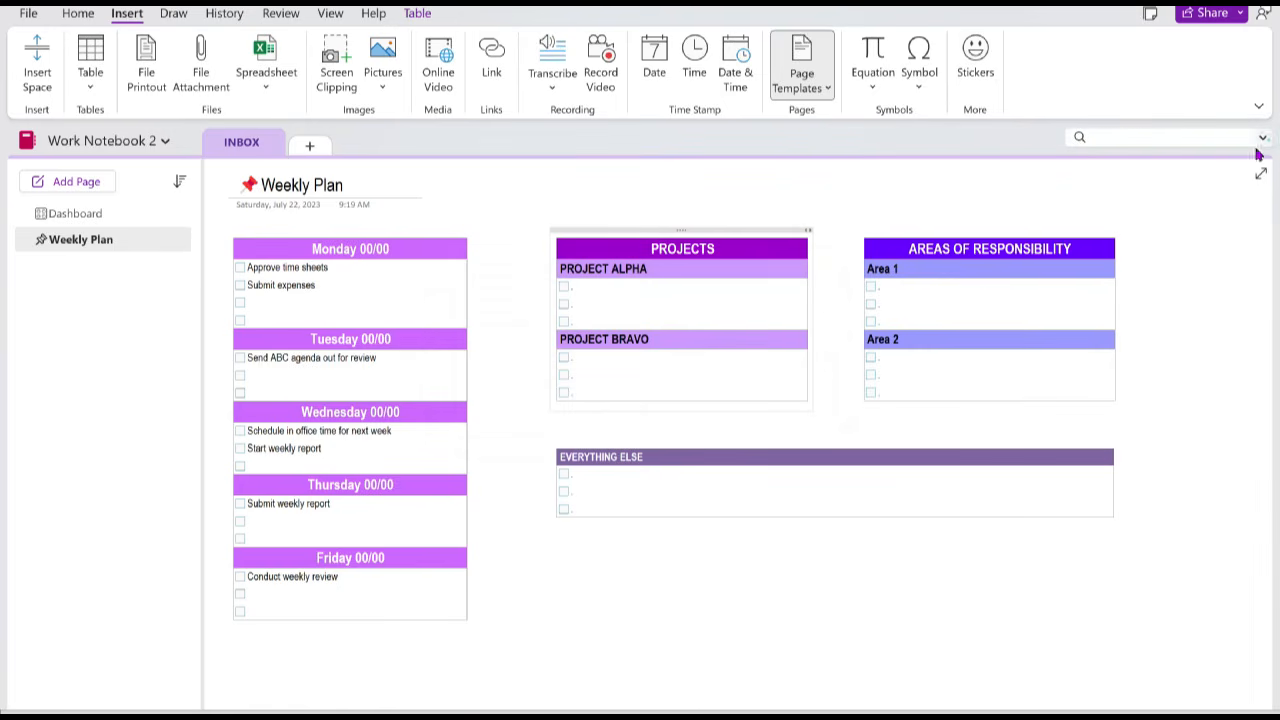
Step: Delete the Weekly Plan page and replace it with a new page based on the saved My Weekly Plan template
right_click(98, 241)
left_click(143, 283)
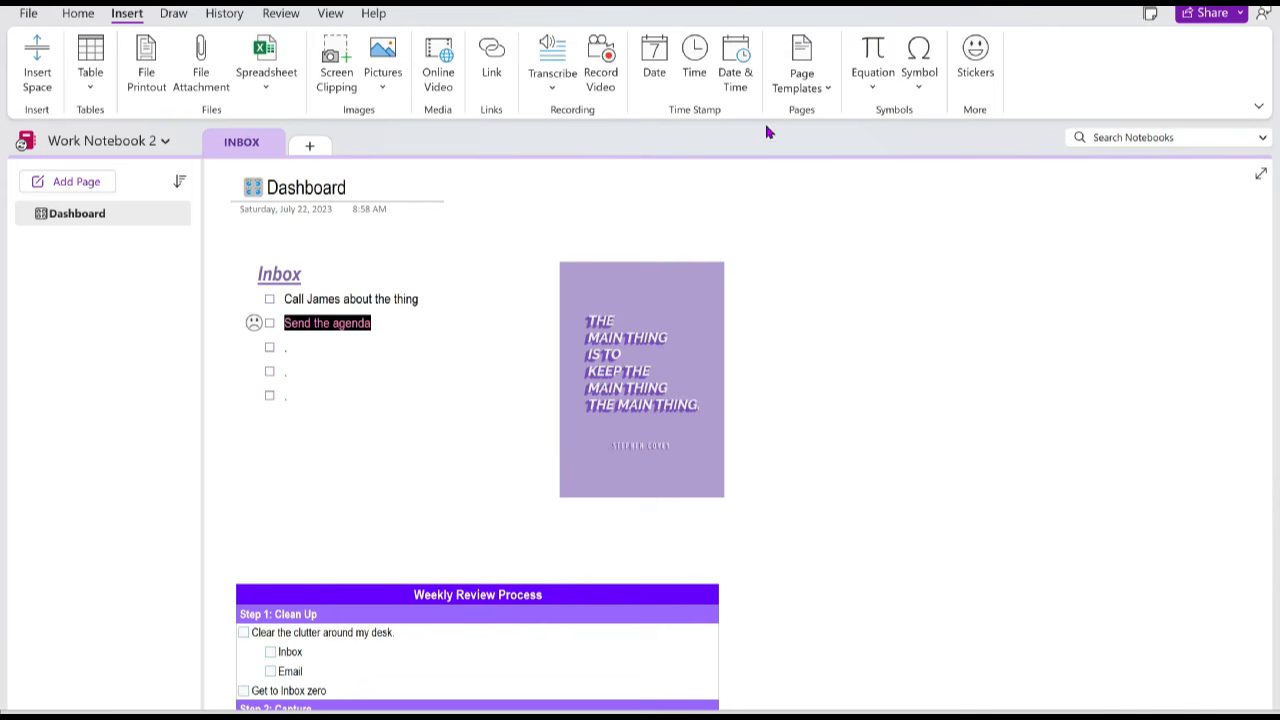
left_click(820, 86)
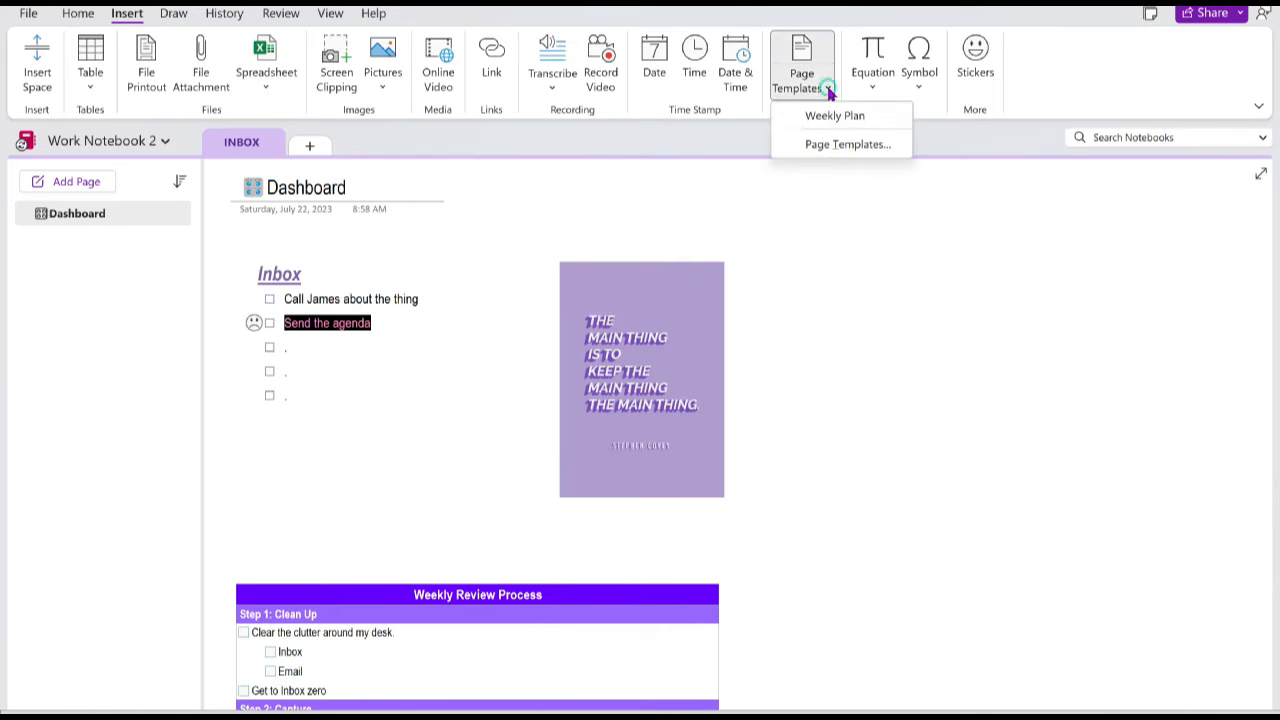
left_click(832, 146)
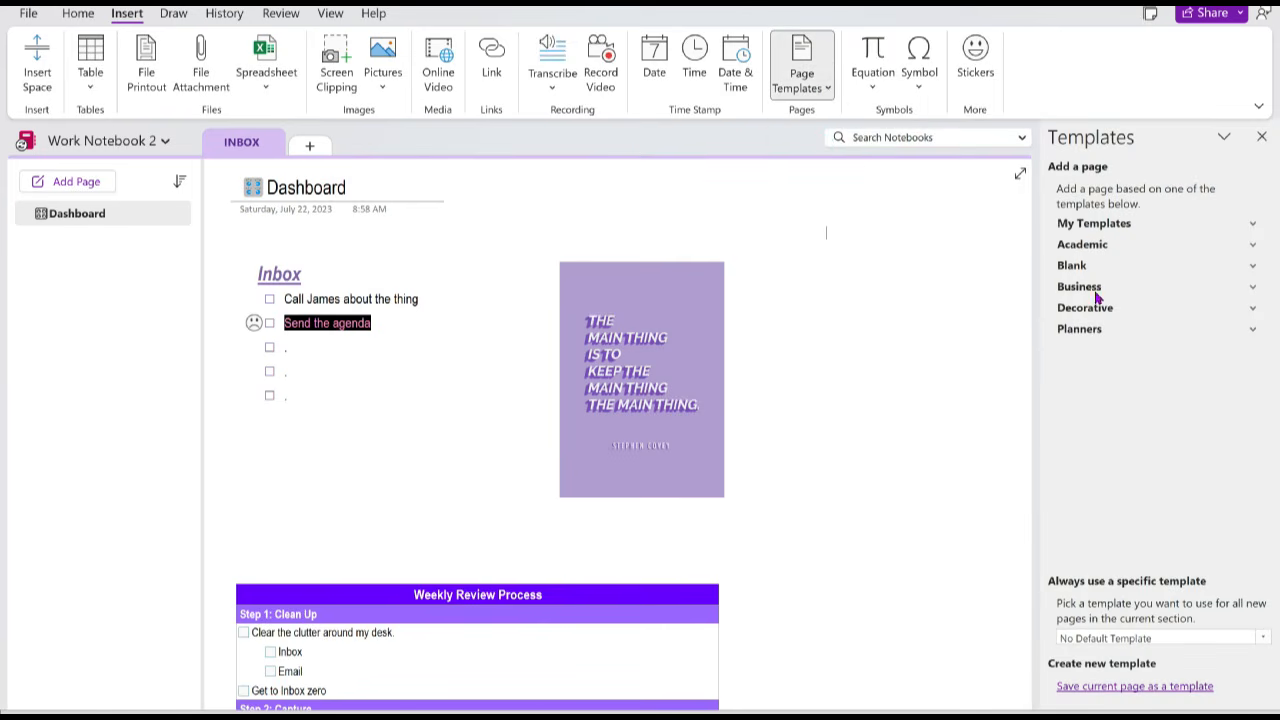
left_click(1254, 224)
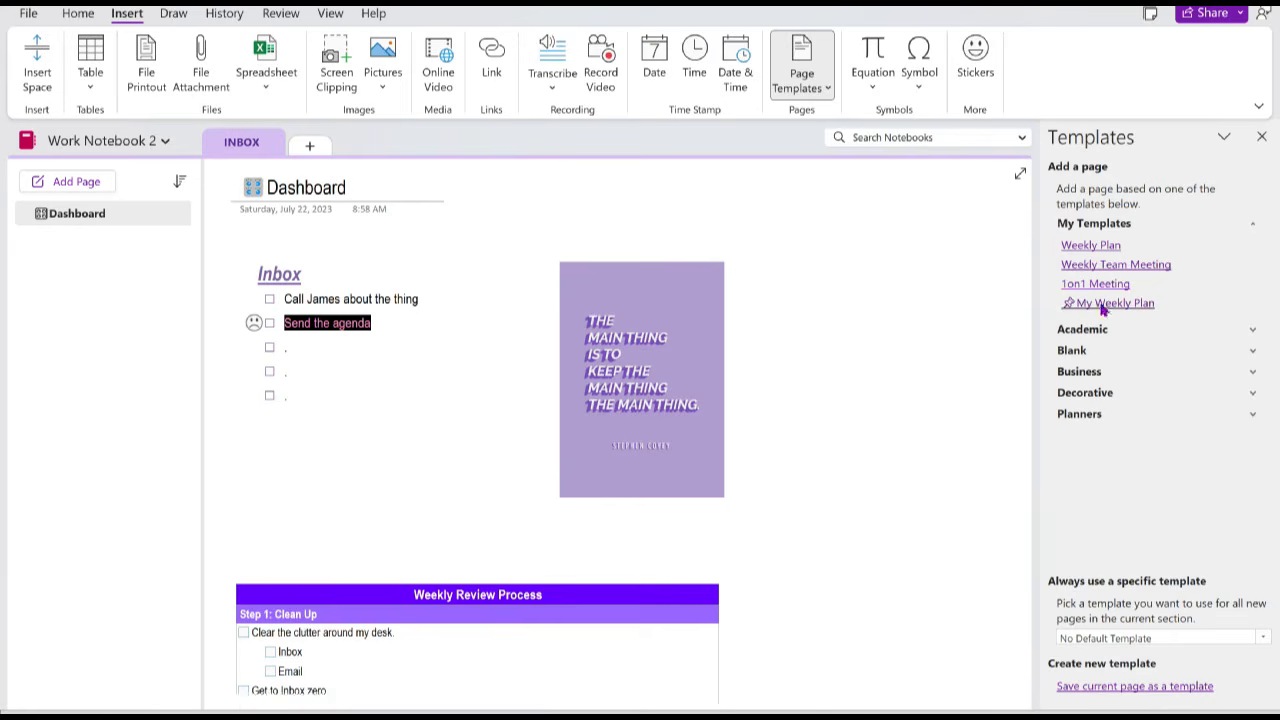
left_click(1102, 304)
left_click(1261, 137)
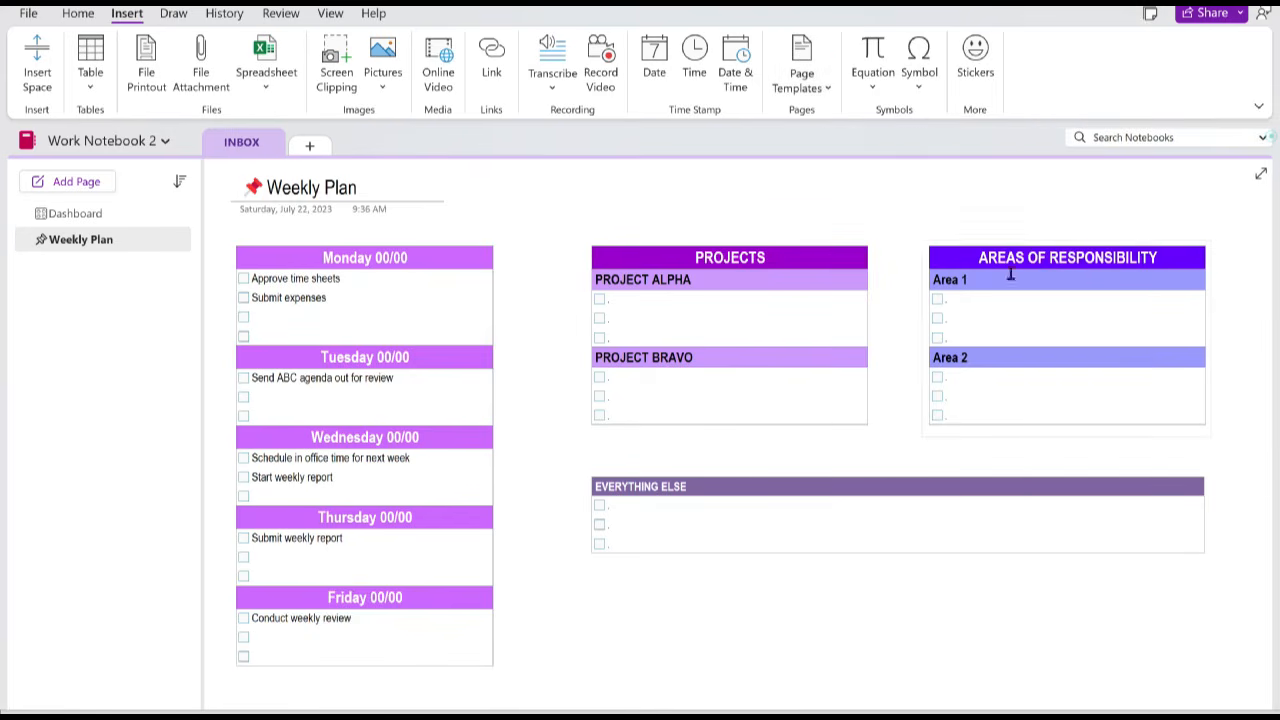
Step: Enter "Submit the Ding Dong Dang report" at the third Monday checkbox, and check the Dashboard page before returning to Weekly Plan
left_click(272, 316)
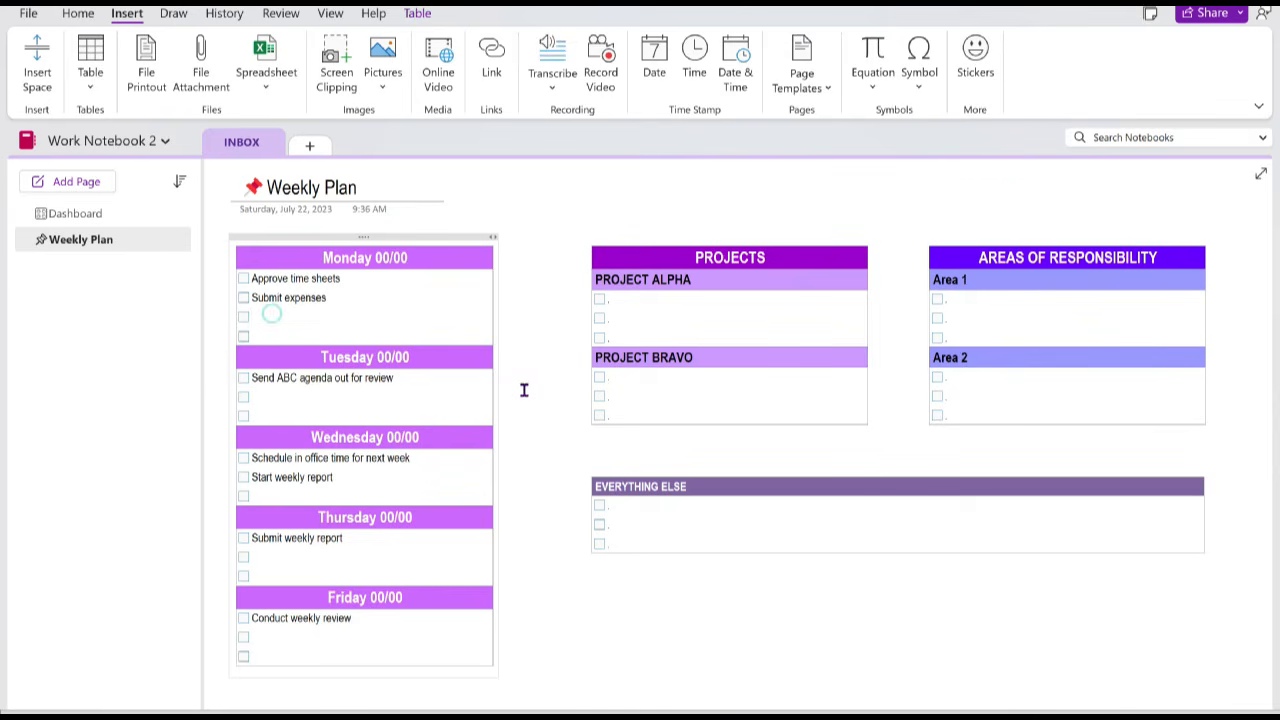
type("SUbmit the Ding Dong Dang report")
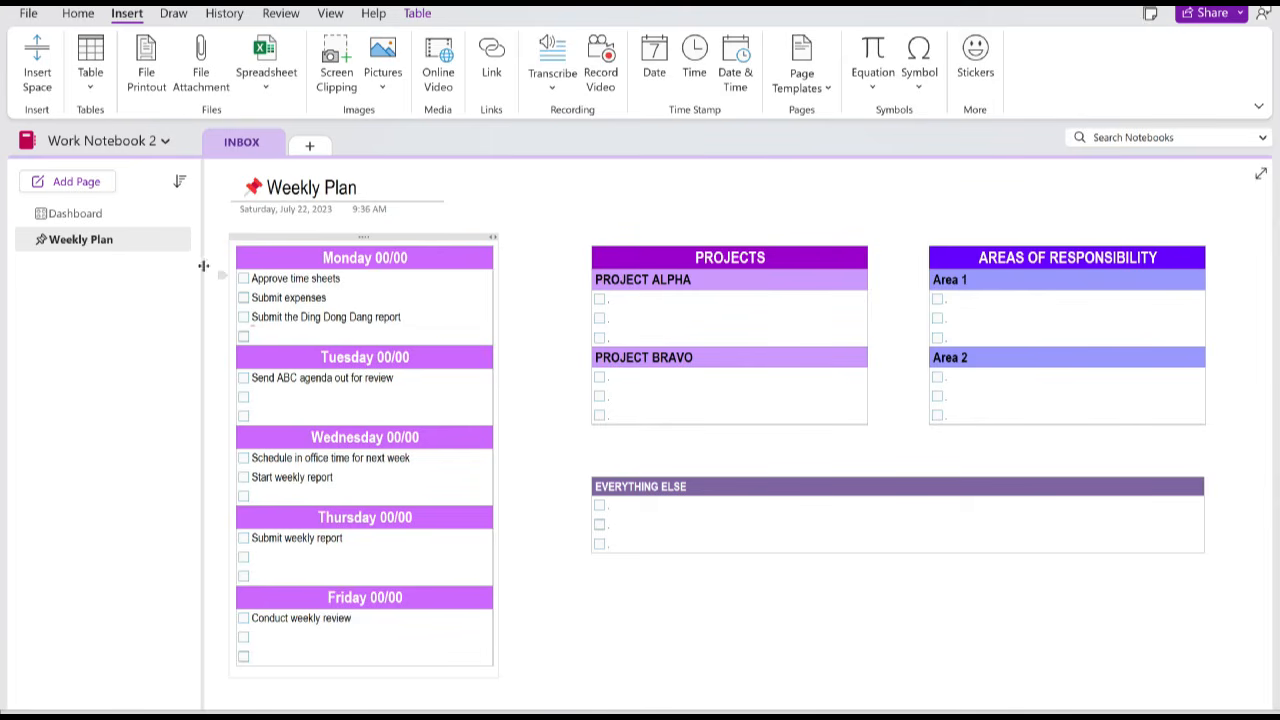
left_click(78, 213)
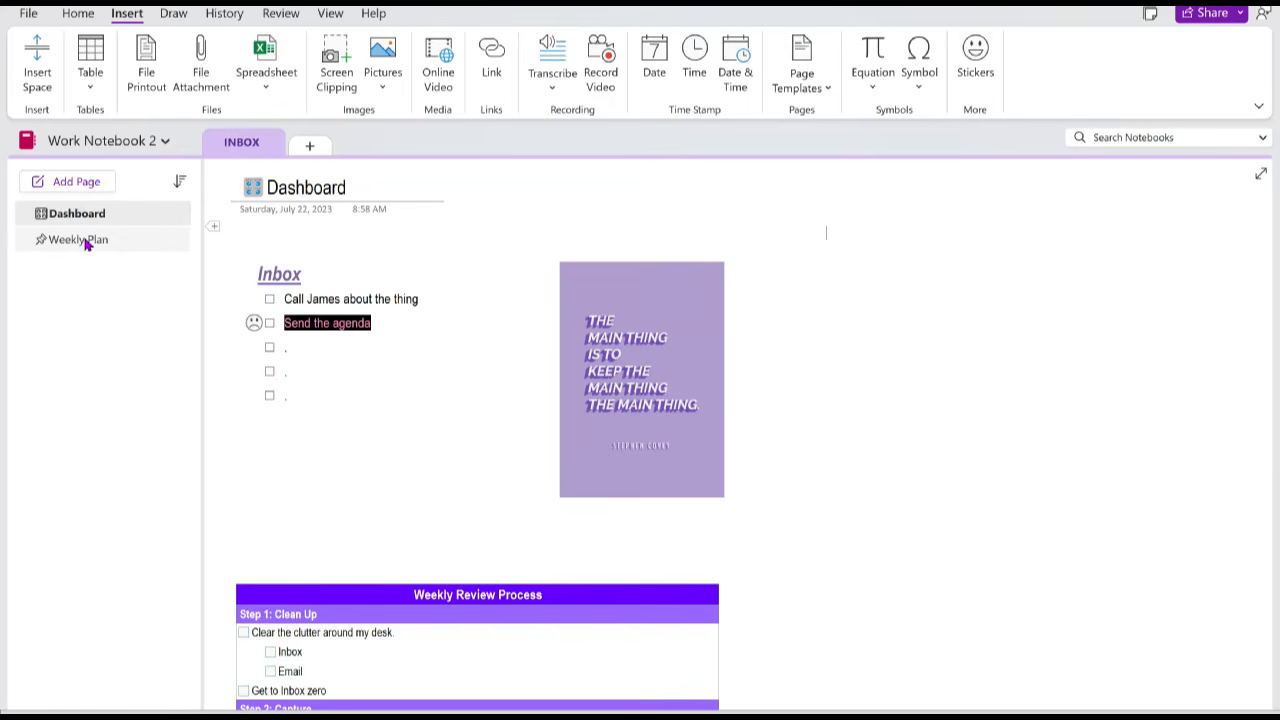
left_click(86, 242)
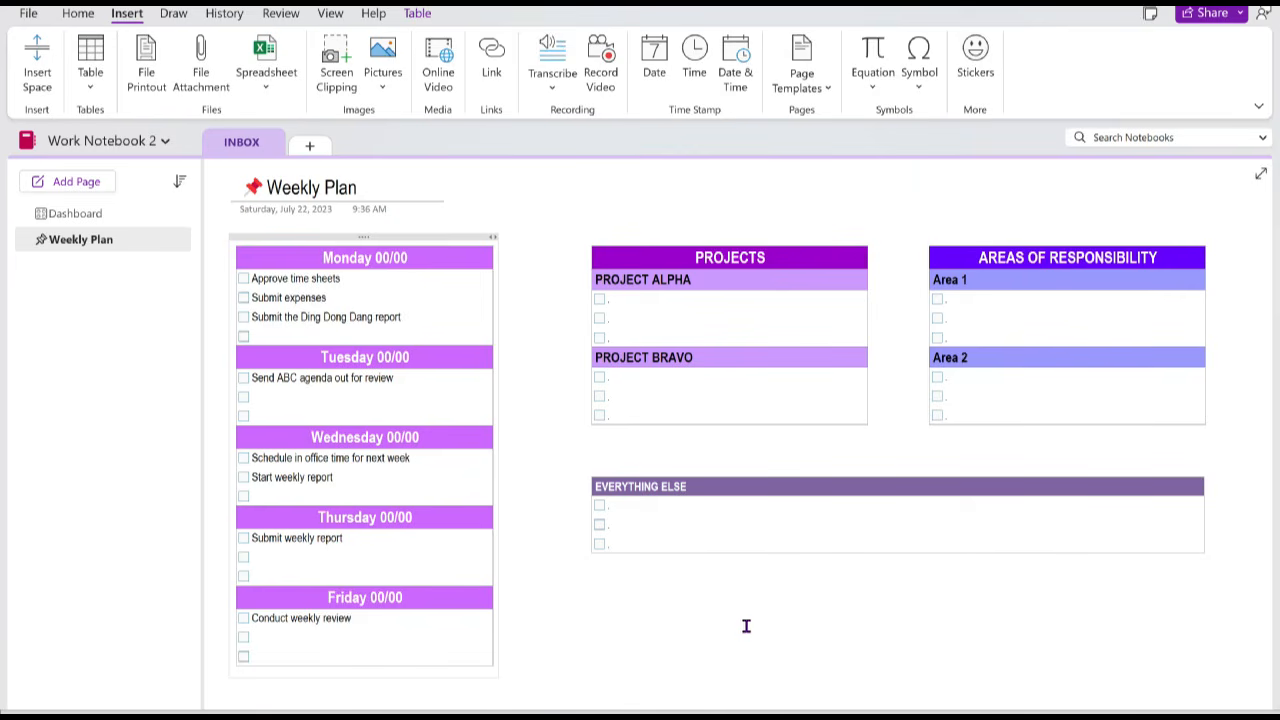
Step: Create a new section named Projects and return to the INBOX section
left_click(326, 147)
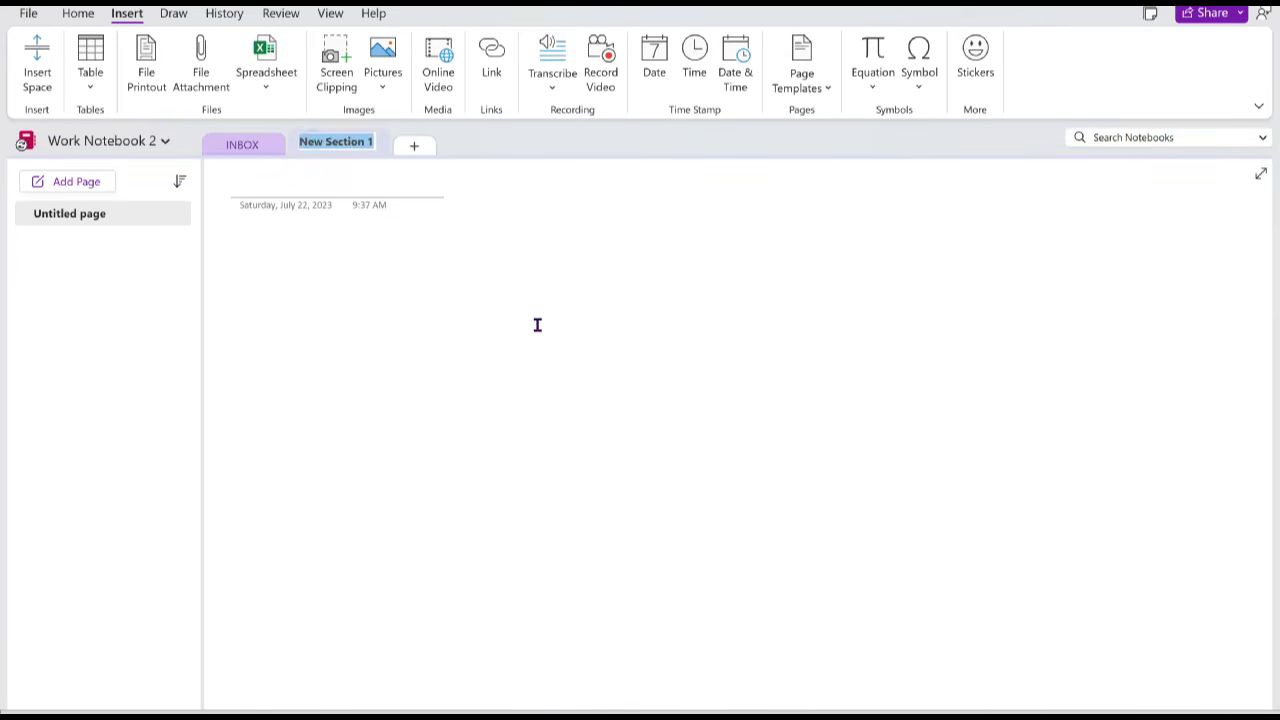
type("Proj")
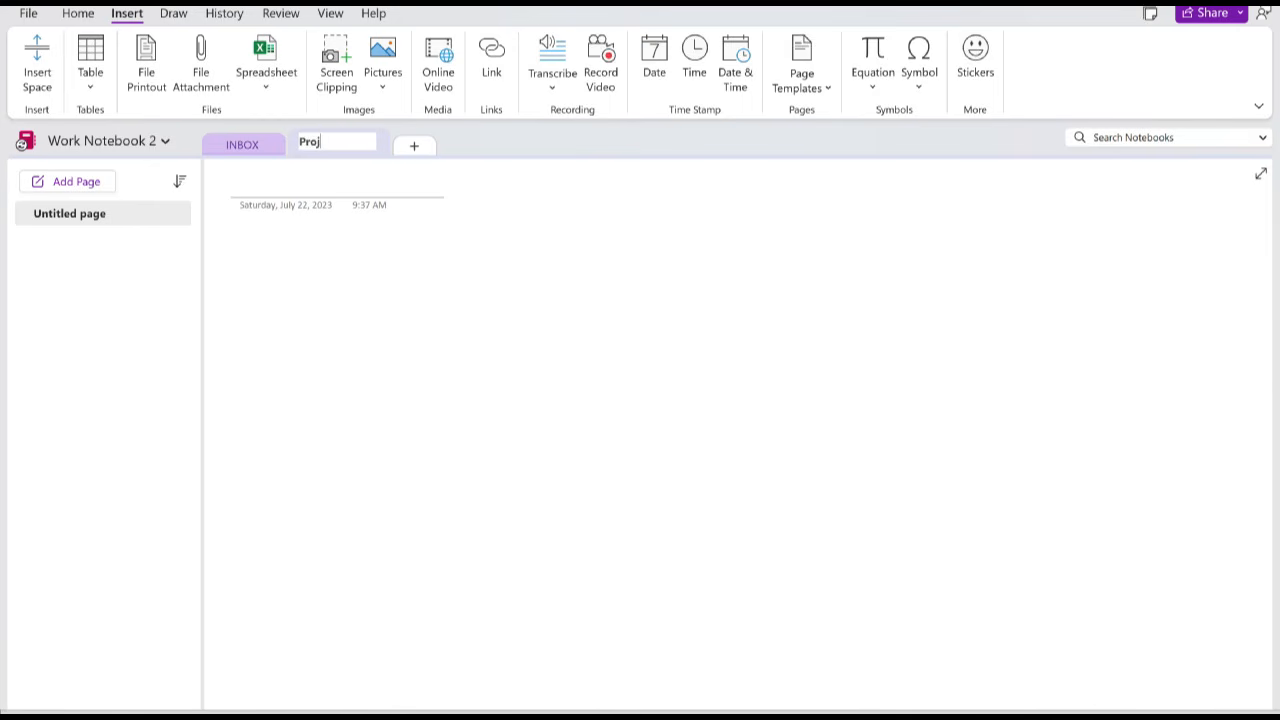
type("ects")
key("Return")
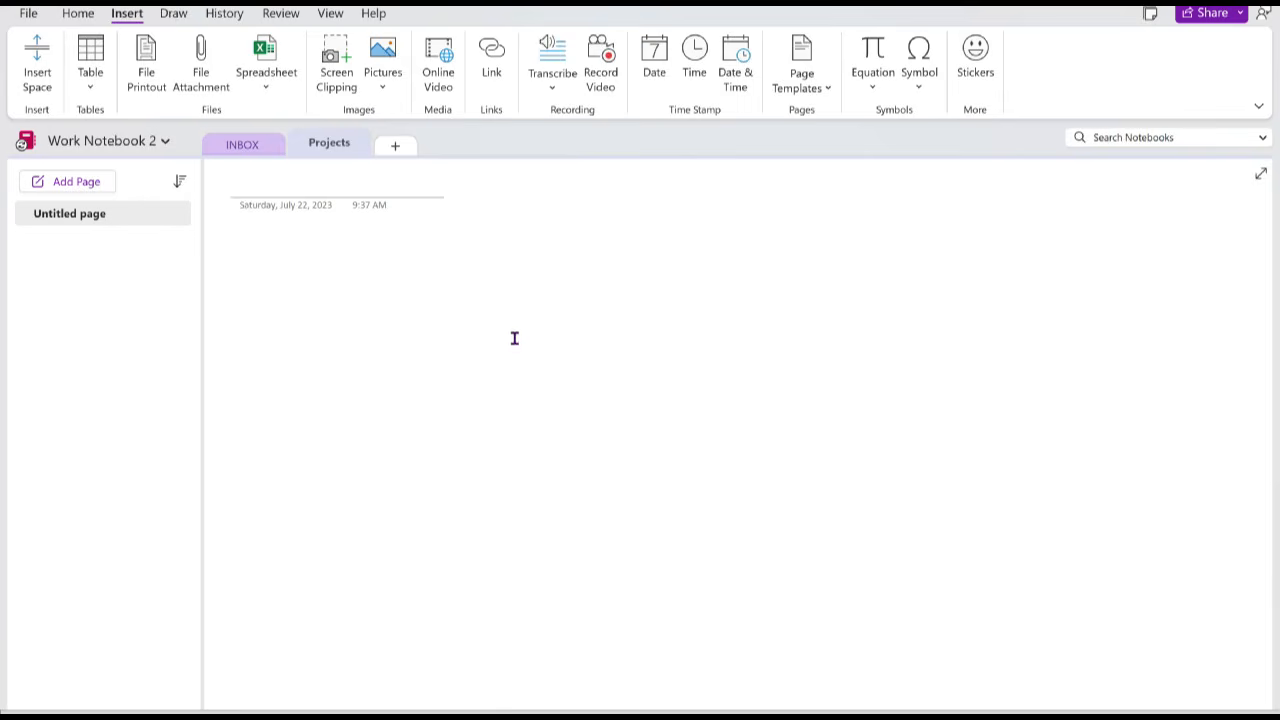
left_click(265, 147)
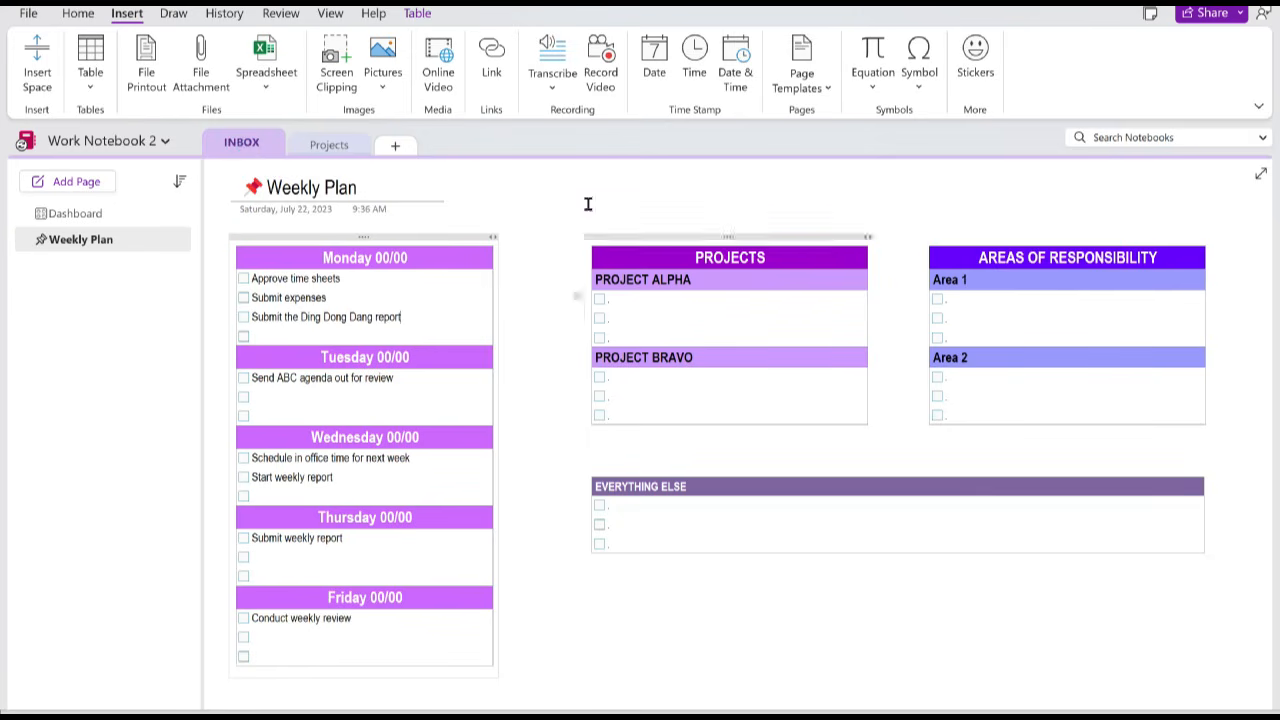